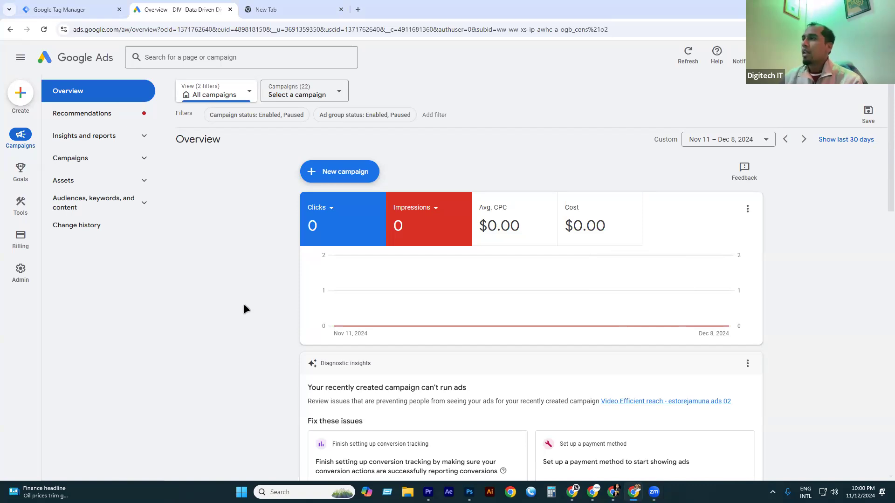
Leave the Google Ads overview for the other Chrome window's empty new tab.
{"action": "left_click", "coordinate": [286, 13]}
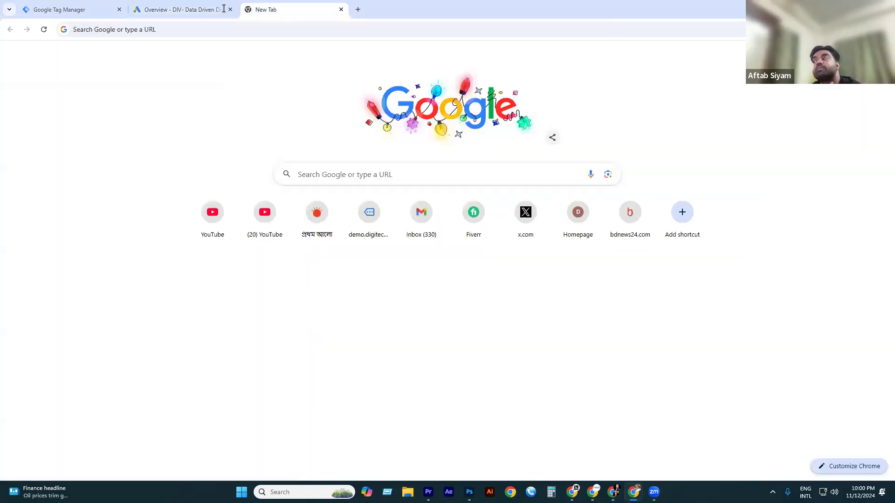
{"action": "left_click", "coordinate": [182, 10]}
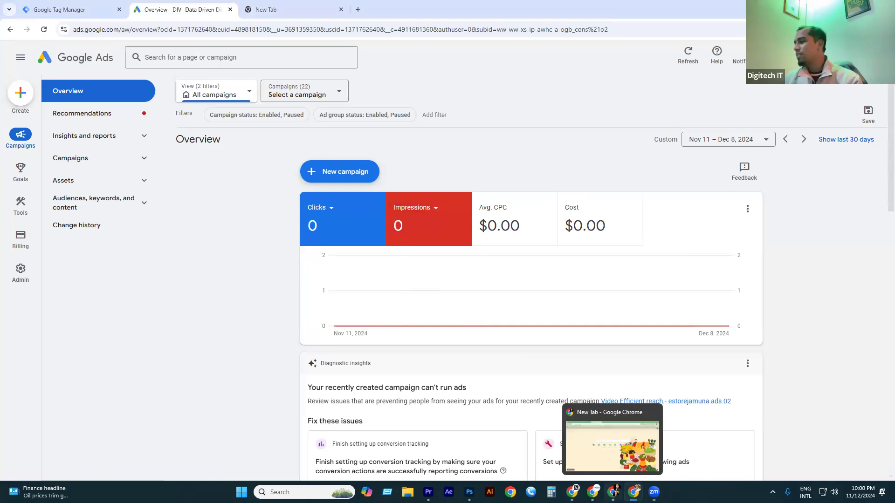
{"action": "key", "text": "alt+Tab"}
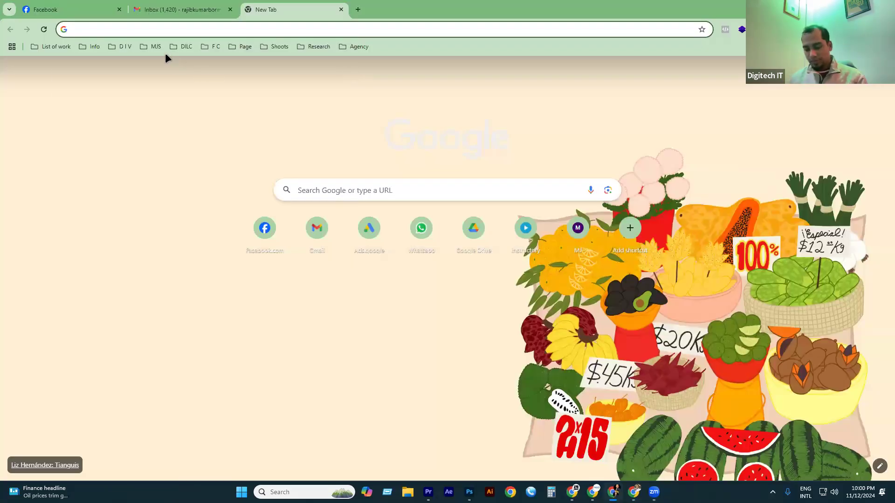
Load demo.digitechit.online and scroll down through the store's page.
{"action": "type", "text": "dem"}
{"action": "key", "text": "Return"}
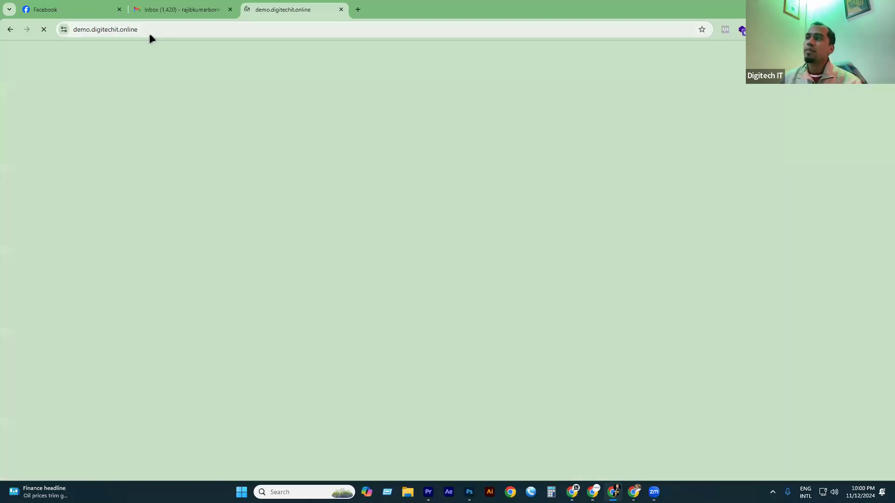
{"action": "scroll", "coordinate": [311, 254], "scroll_direction": "down", "scroll_amount": 1}
{"action": "scroll", "coordinate": [312, 253], "scroll_direction": "down", "scroll_amount": 12}
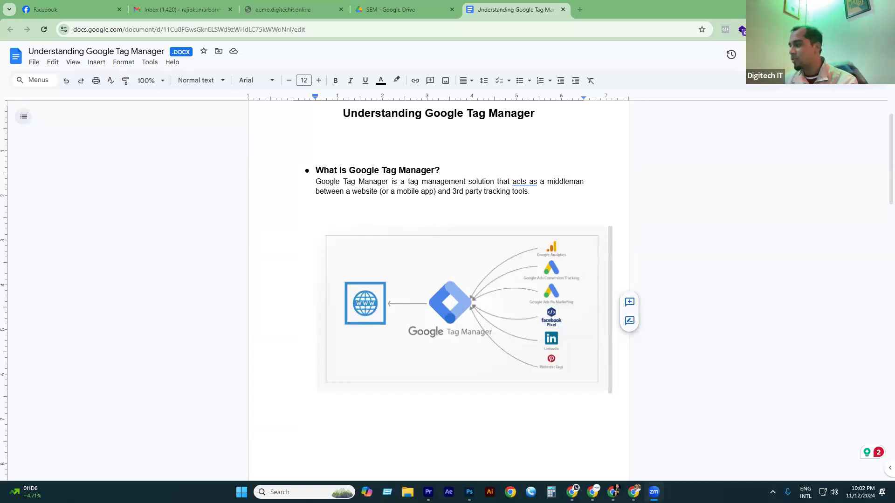
Bring the Google Ads window back in front of the Tag Manager document.
{"action": "left_click", "coordinate": [634, 491]}
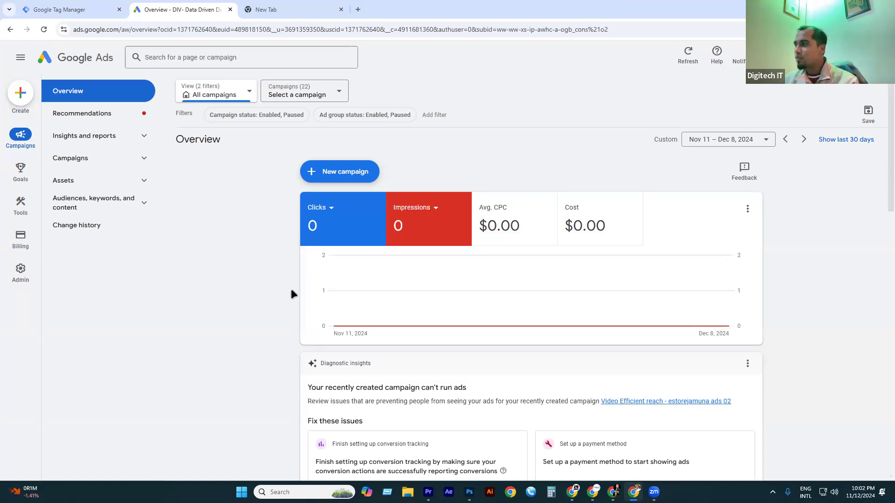
Review Tag Manager's All accounts list, noting the demo.digitechit.online container, then go to the empty tab.
{"action": "left_click", "coordinate": [100, 10]}
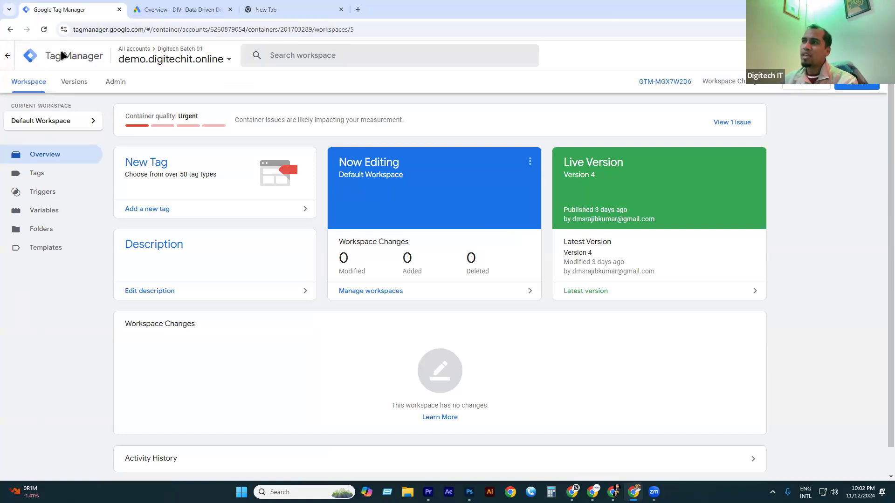
{"action": "left_click", "coordinate": [32, 55]}
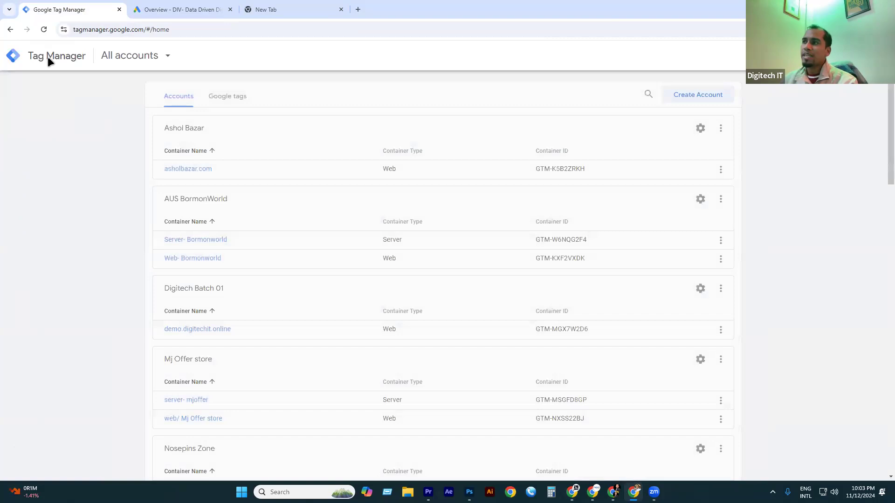
{"action": "scroll", "coordinate": [244, 258], "scroll_direction": "down", "scroll_amount": 2}
{"action": "scroll", "coordinate": [254, 252], "scroll_direction": "up", "scroll_amount": 2}
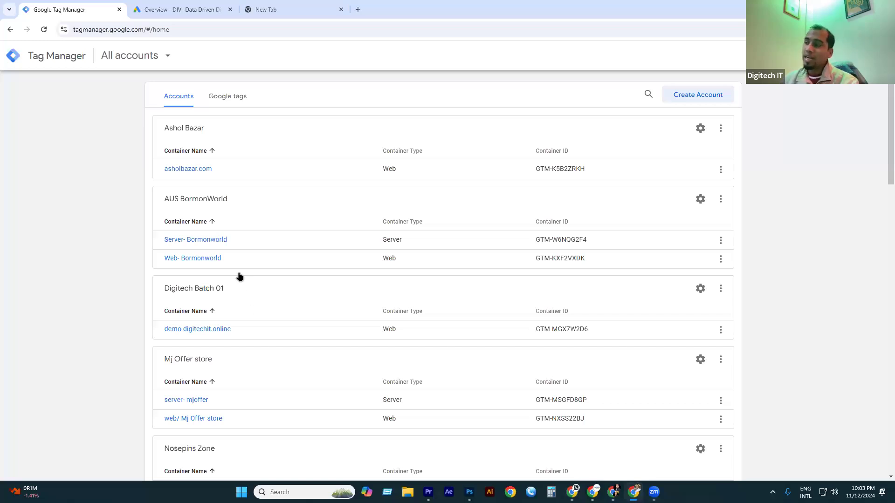
{"action": "scroll", "coordinate": [237, 274], "scroll_direction": "down", "scroll_amount": 1}
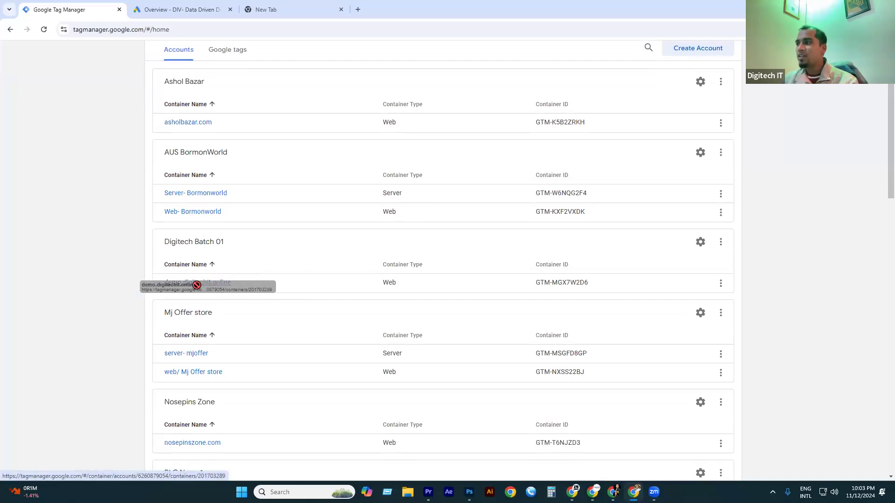
{"action": "left_click_drag", "start_coordinate": [167, 278], "coordinate": [230, 282]}
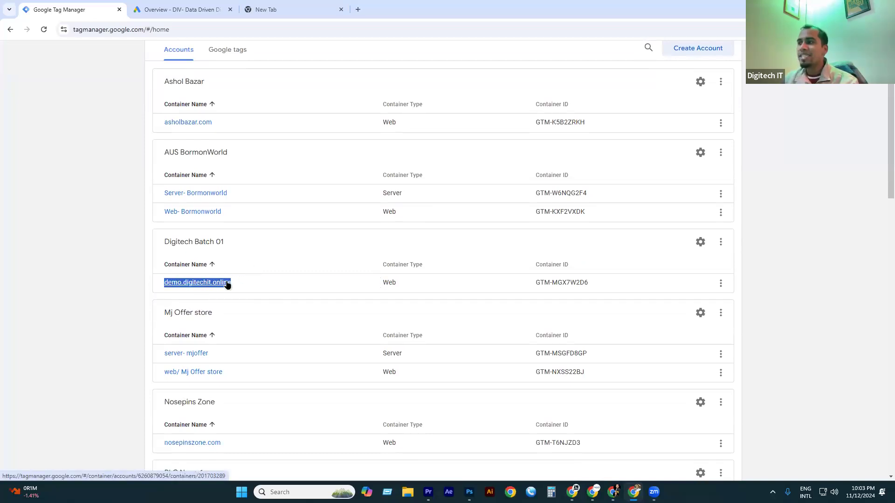
{"action": "left_click", "coordinate": [61, 271]}
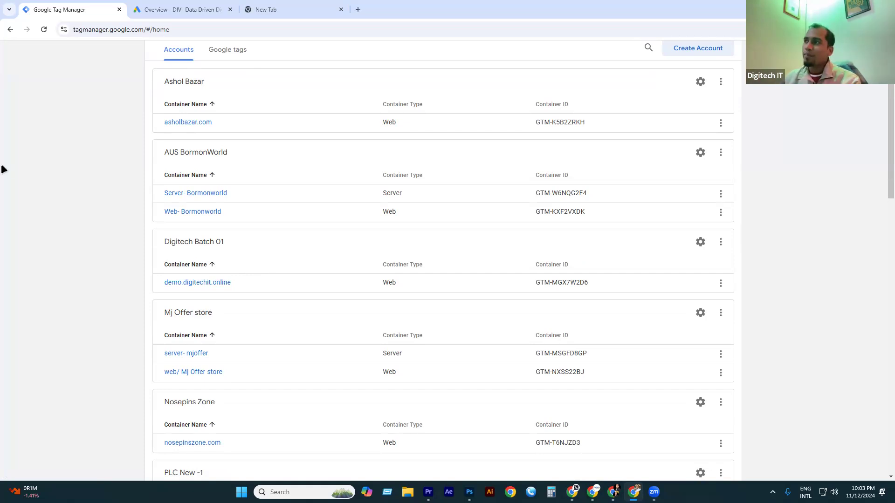
{"action": "left_click", "coordinate": [263, 8]}
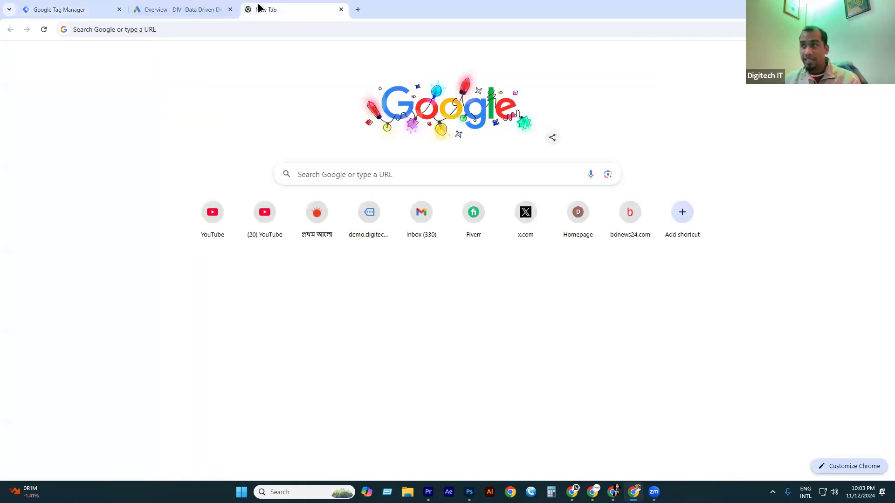
Open the daraz.com.bd site in the empty tab.
{"action": "left_click", "coordinate": [164, 26]}
{"action": "type", "text": "daraz.com.bd"}
{"action": "key", "text": "Return"}
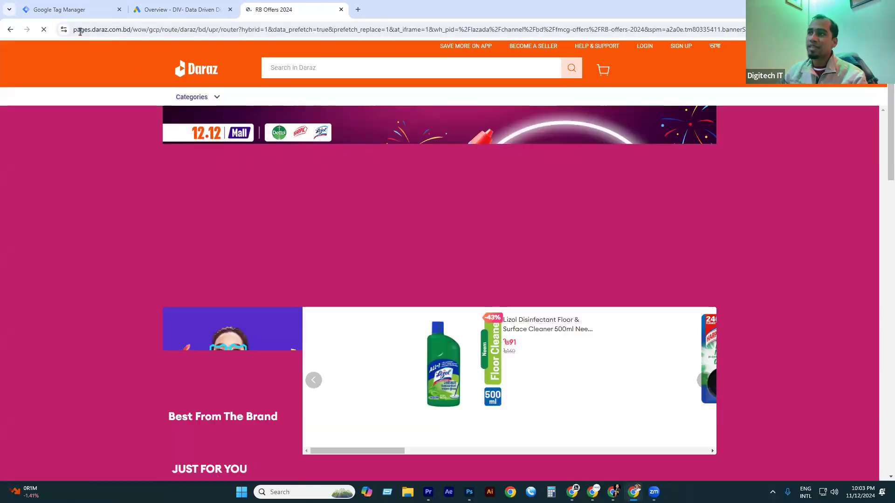
Delete the Daraz page's URL query string and return to the Google Ads tab.
{"action": "left_click_drag", "start_coordinate": [116, 29], "coordinate": [131, 30]}
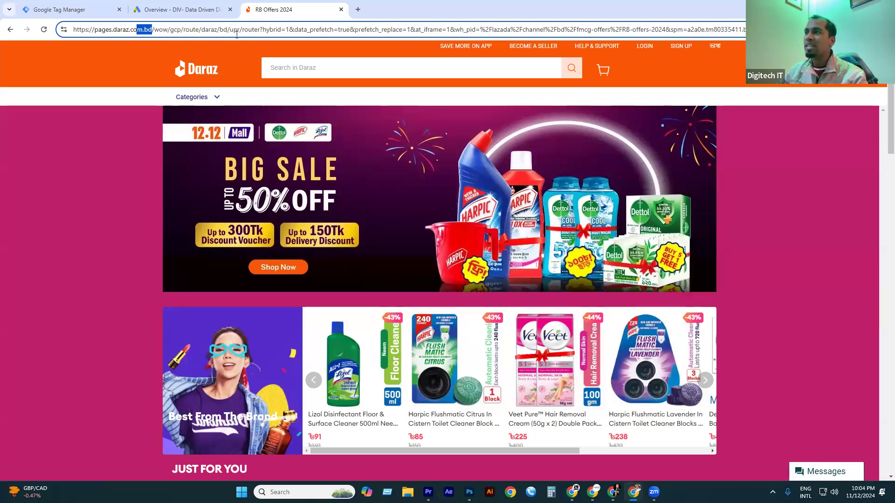
{"action": "left_click_drag", "start_coordinate": [260, 30], "coordinate": [523, 30]}
{"action": "left_click_drag", "start_coordinate": [669, 18], "coordinate": [811, 19]}
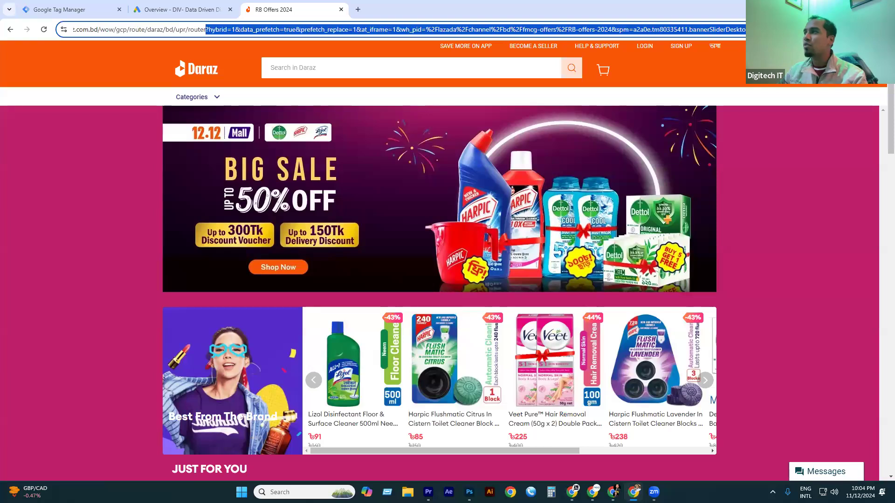
{"action": "key", "text": "BackSpace"}
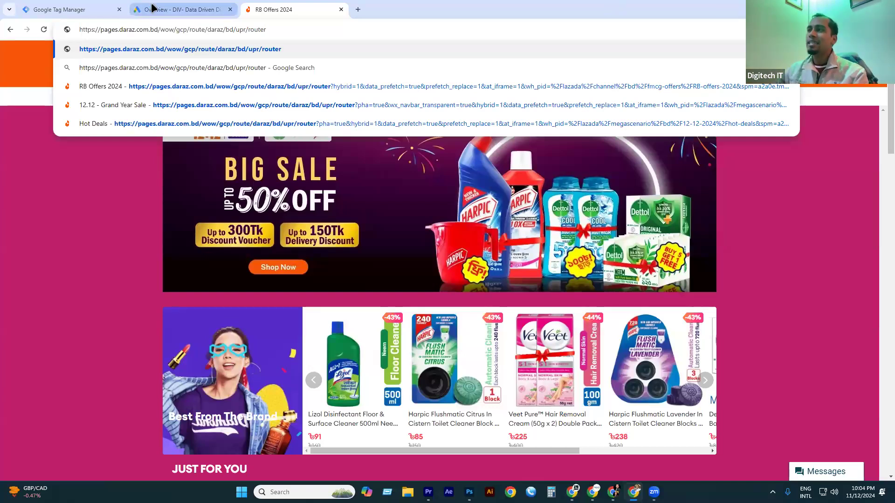
{"action": "key", "text": "ctrl+shift+Tab"}
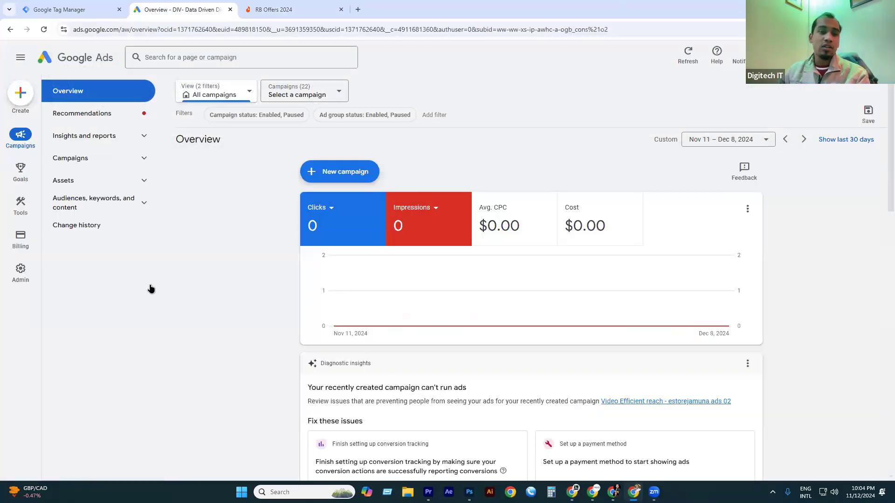
Create the Web container 'Digitech Container for Google Ads' under the Digitech Batch 01 account.
{"action": "left_click", "coordinate": [65, 13]}
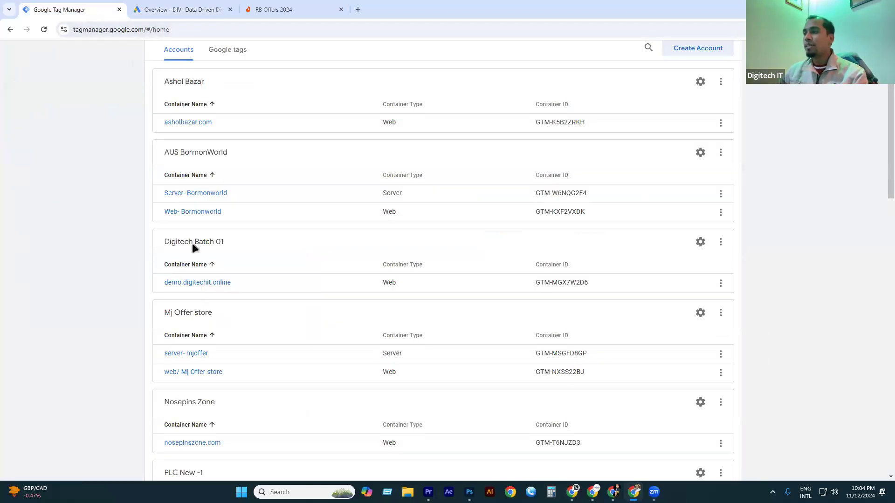
{"action": "left_click_drag", "start_coordinate": [172, 239], "coordinate": [283, 236]}
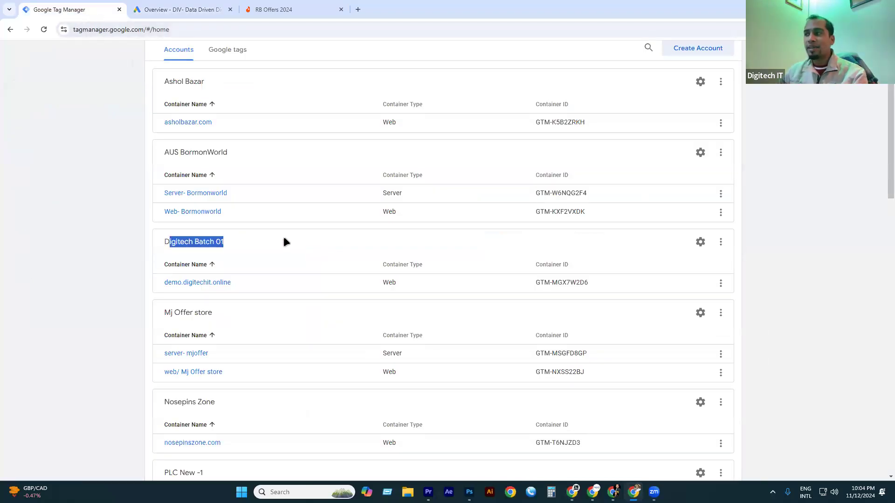
{"action": "left_click", "coordinate": [722, 242]}
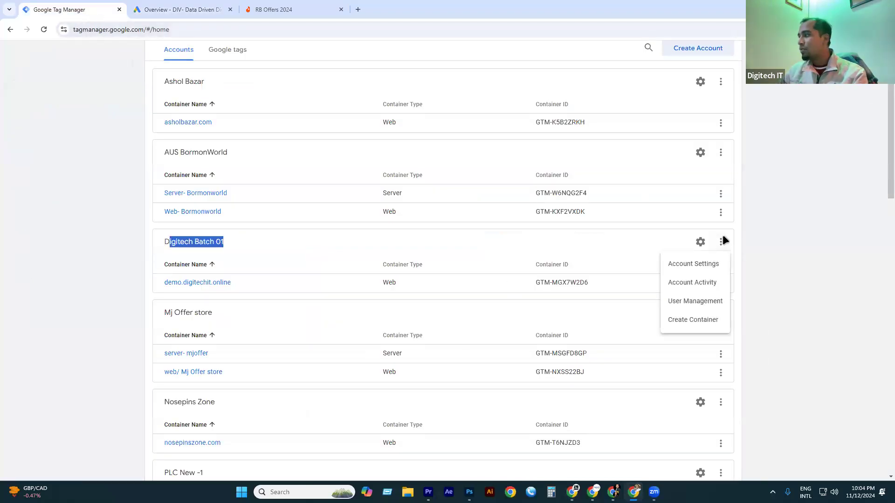
{"action": "left_click", "coordinate": [683, 321]}
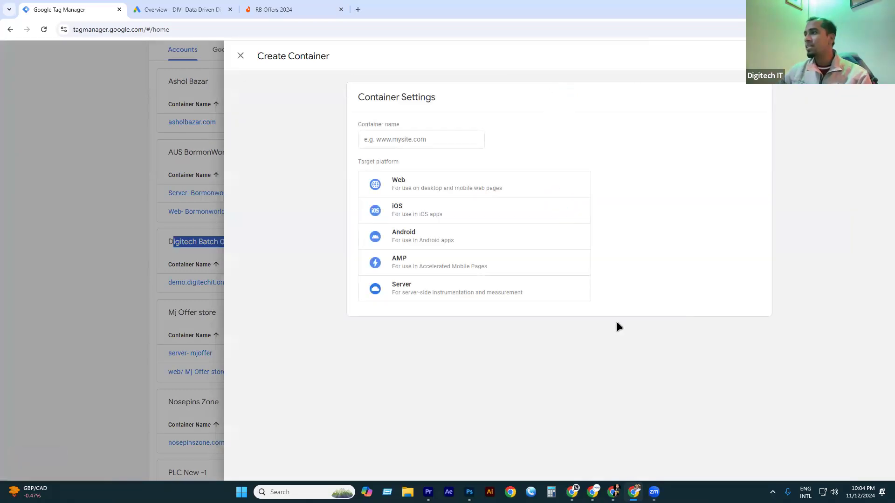
{"action": "left_click", "coordinate": [381, 140]}
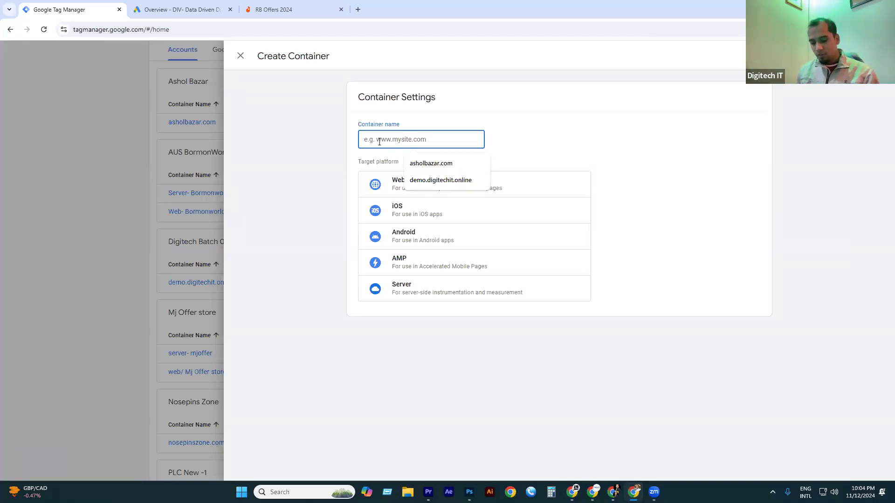
{"action": "type", "text": "Digitech "}
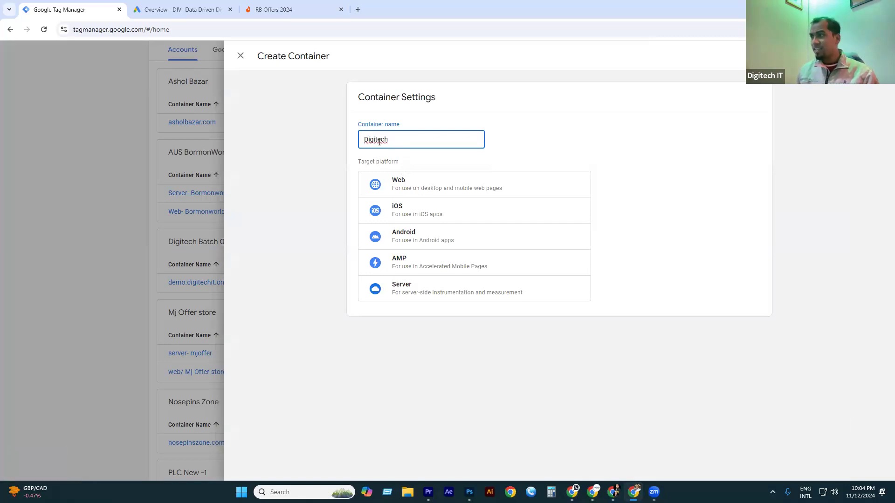
{"action": "type", "text": "Container"}
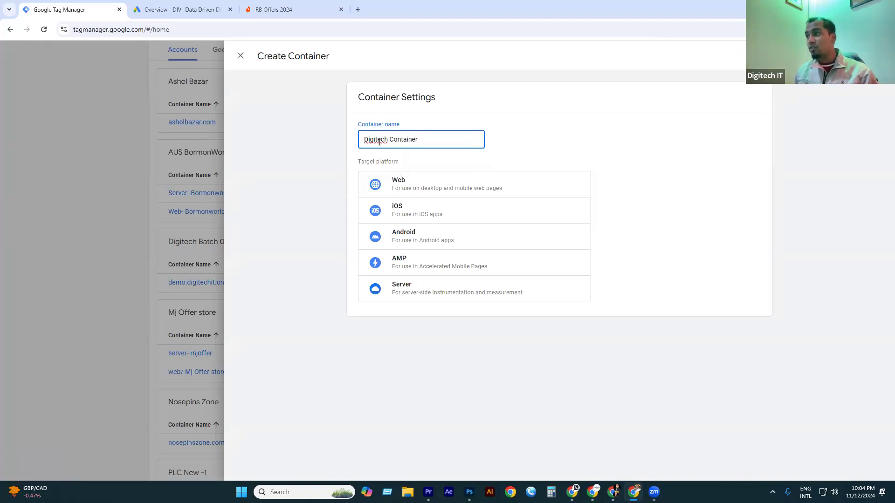
{"action": "type", "text": " G"}
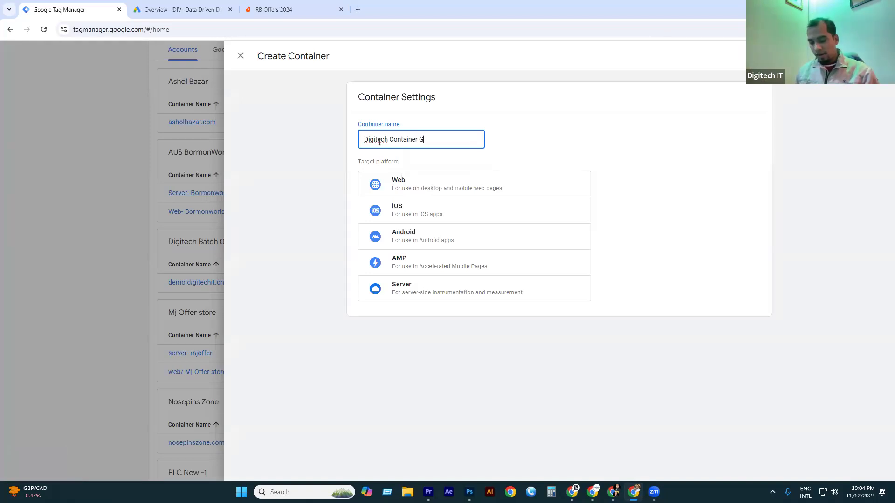
{"action": "type", "text": "oogle Ads"}
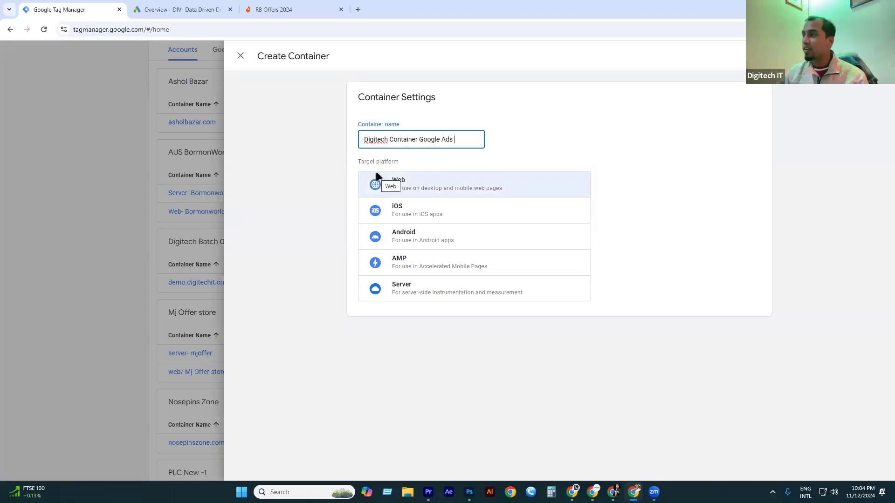
{"action": "left_click_drag", "start_coordinate": [457, 139], "coordinate": [335, 135]}
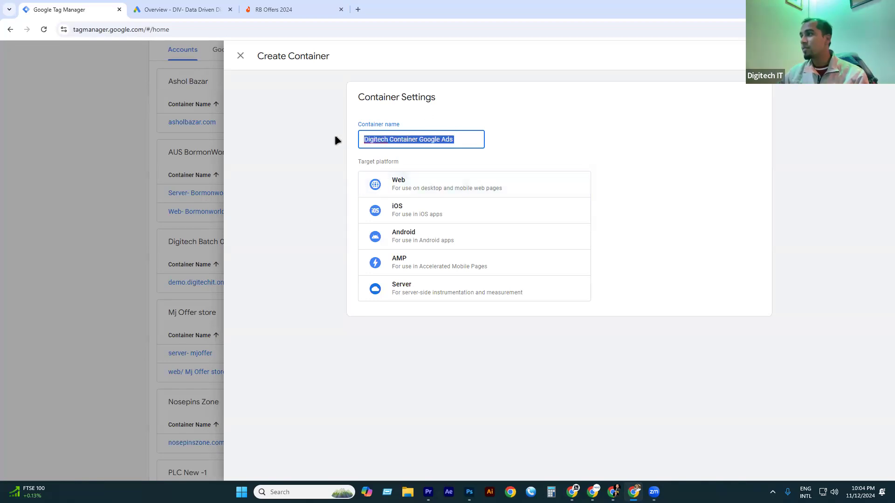
{"action": "left_click", "coordinate": [419, 139]}
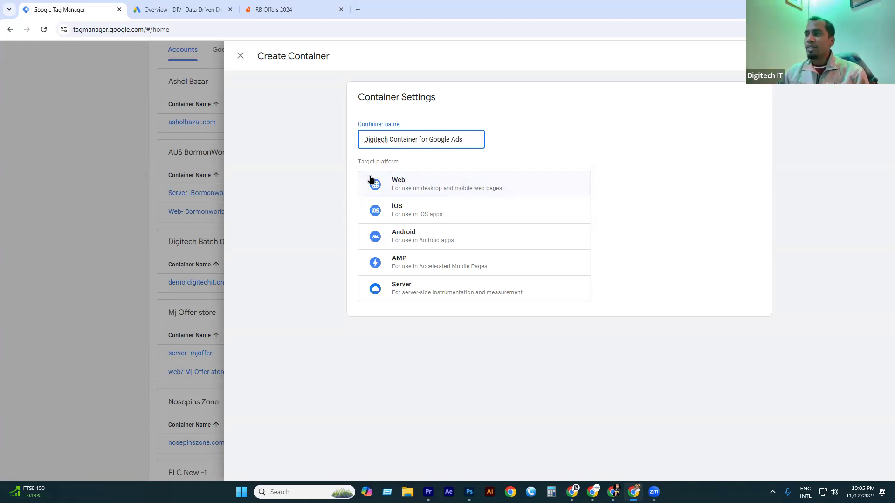
{"action": "left_click", "coordinate": [413, 189]}
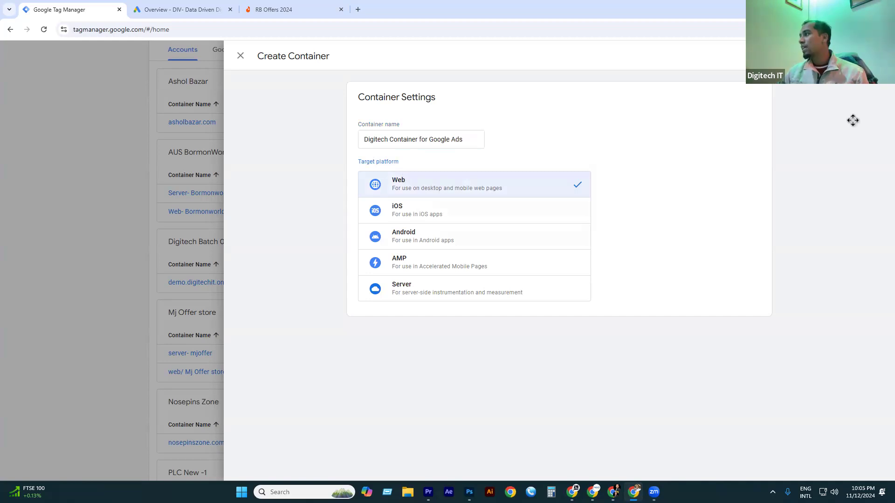
{"action": "left_click", "coordinate": [870, 55]}
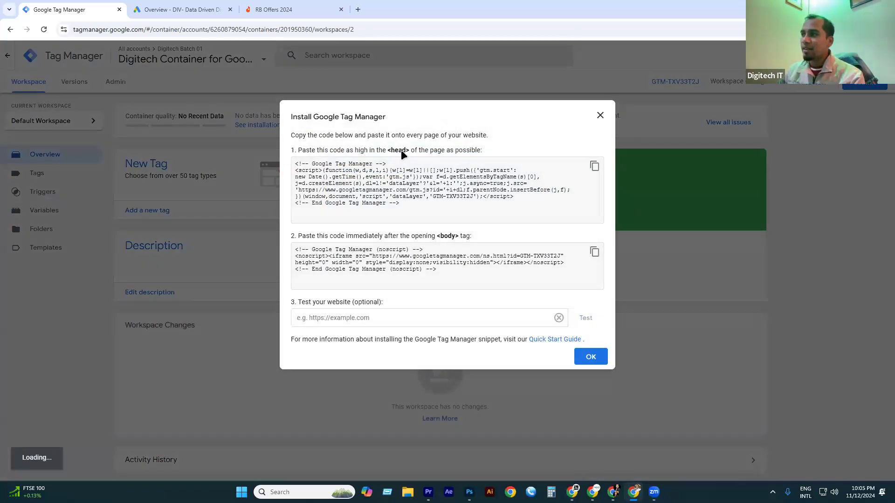
Read the install dialog's head-code instruction, then switch to the Google Doc window.
{"action": "triple_click", "coordinate": [401, 149]}
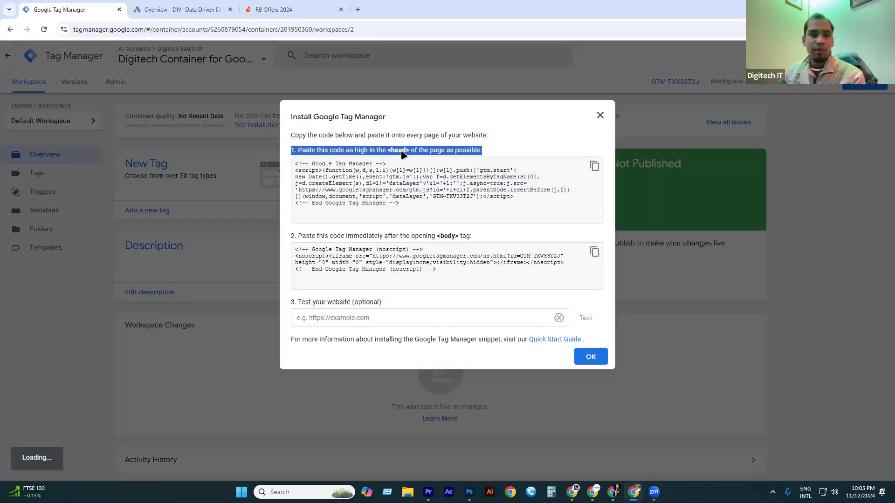
{"action": "left_click", "coordinate": [433, 147]}
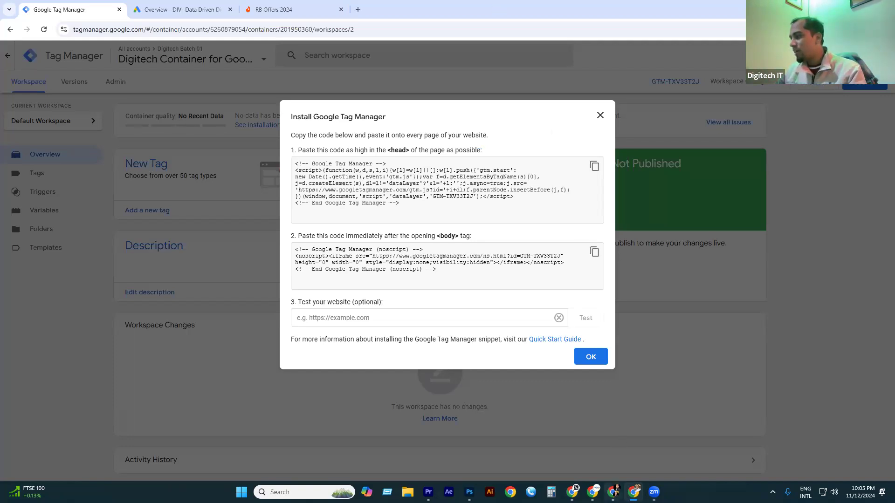
{"action": "key", "text": "alt+Tab"}
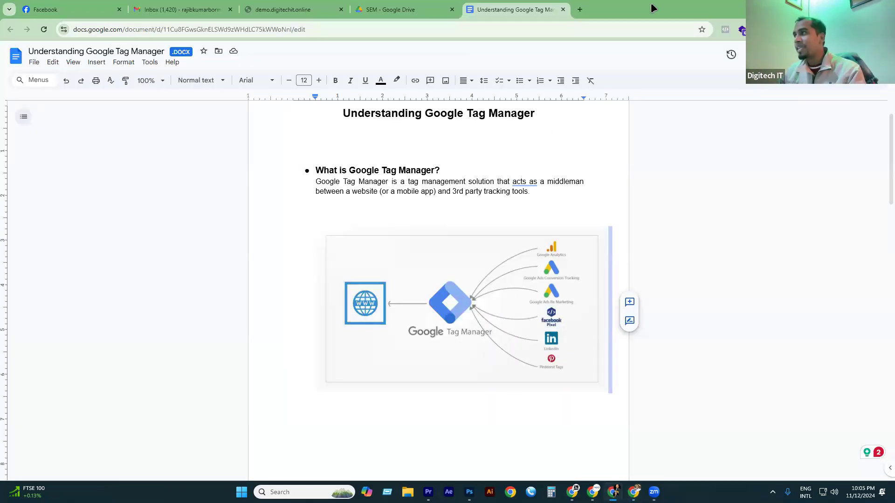
Load demo.digitechit.online/wp-admin in a new browser tab.
{"action": "left_click", "coordinate": [578, 8]}
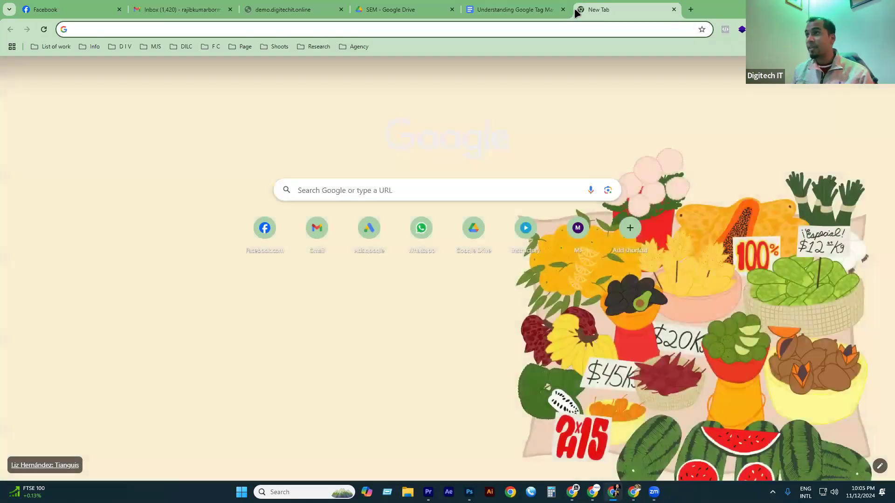
{"action": "type", "text": "h"}
{"action": "key", "text": "BackSpace"}
{"action": "key", "text": "BackSpace"}
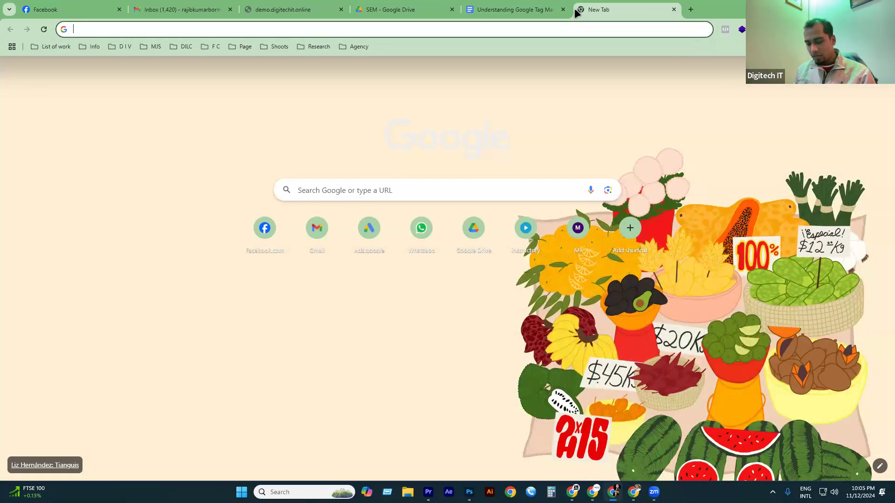
{"action": "type", "text": "demo"}
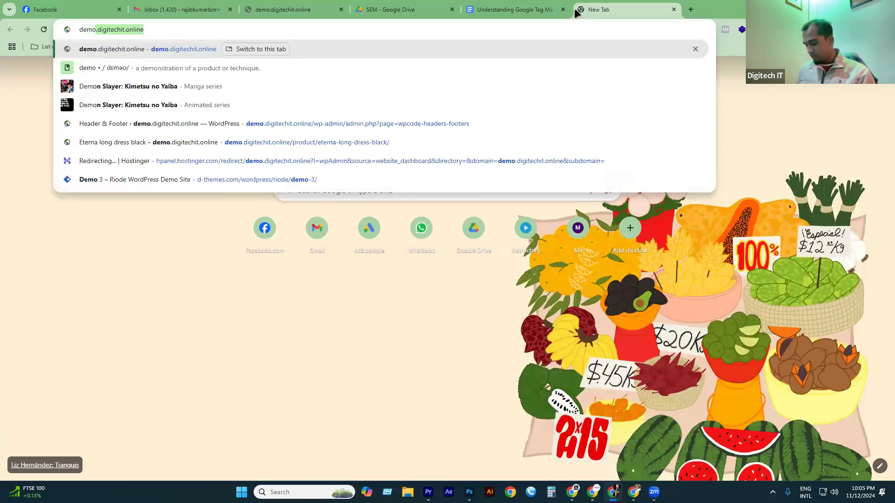
{"action": "key", "text": "Right"}
{"action": "type", "text": "/"}
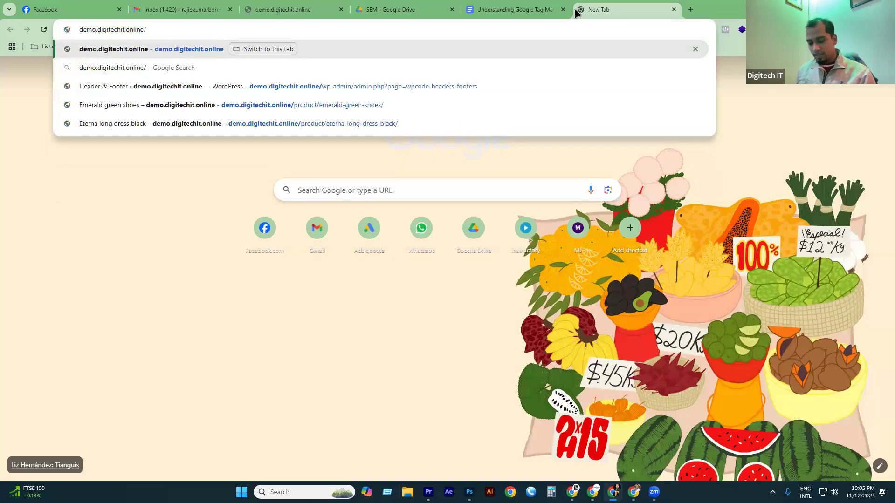
{"action": "type", "text": "wp-admin"}
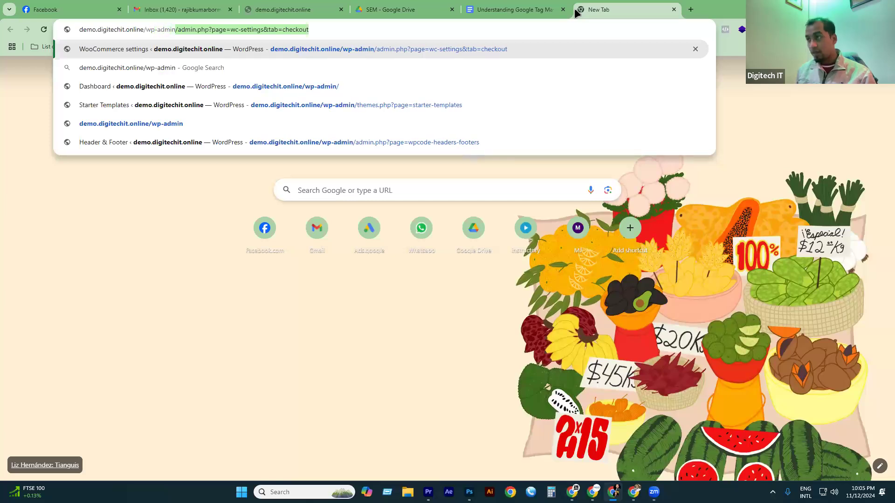
{"action": "key", "text": "Delete"}
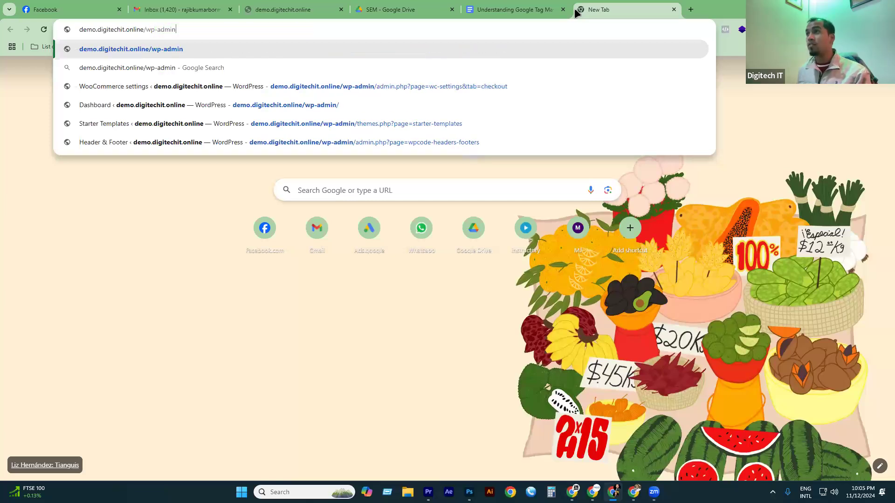
{"action": "key", "text": "Return"}
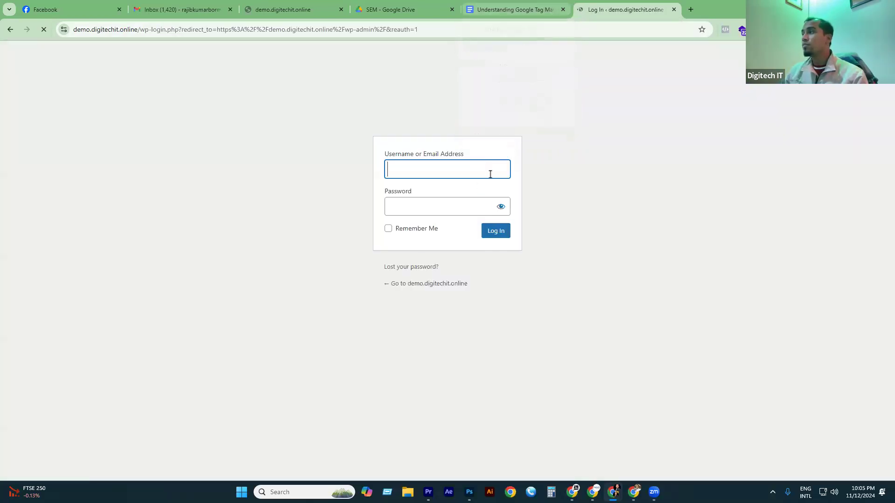
Log in to the WordPress admin with the account's username and password.
{"action": "type", "text": "rajib"}
{"action": "key", "text": "Tab"}
{"action": "type", "text": "*********"}
{"action": "key", "text": "Return"}
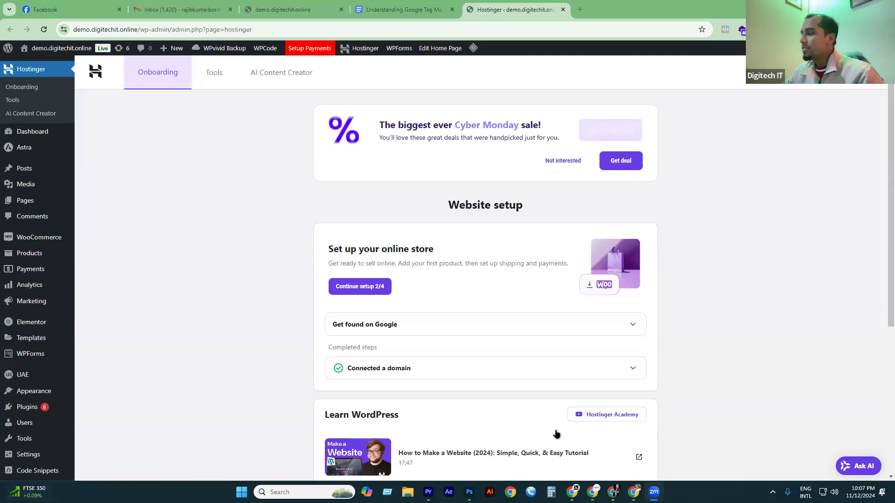
Copy the Tag Manager head code snippet from the install dialog.
{"action": "left_click", "coordinate": [634, 492]}
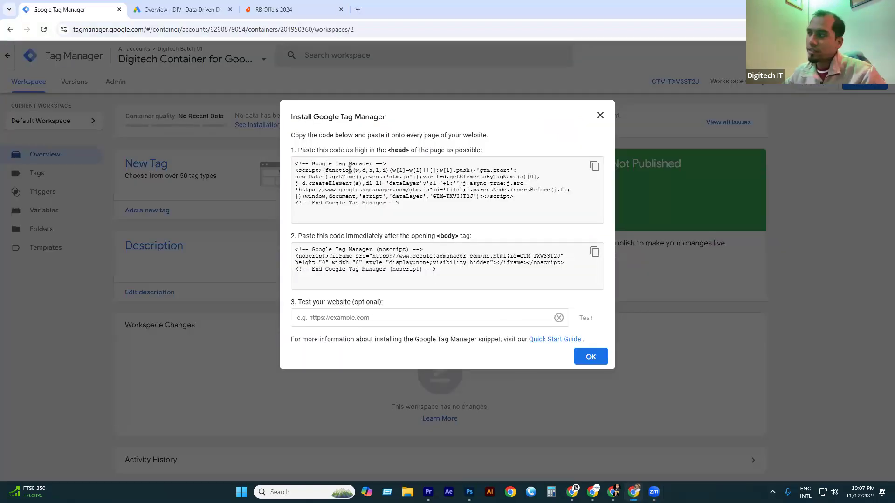
{"action": "left_click", "coordinate": [595, 167]}
{"action": "left_click_drag", "start_coordinate": [411, 205], "coordinate": [292, 160]}
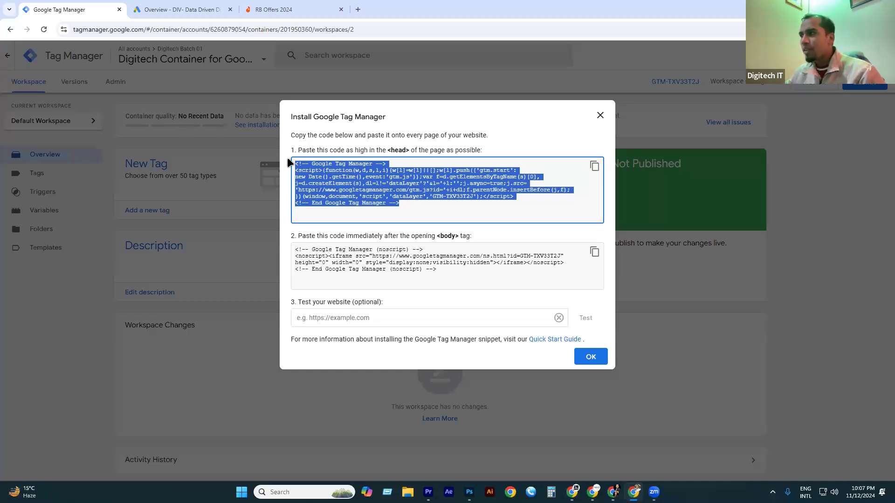
{"action": "left_click", "coordinate": [416, 214]}
{"action": "left_click_drag", "start_coordinate": [401, 211], "coordinate": [288, 166]}
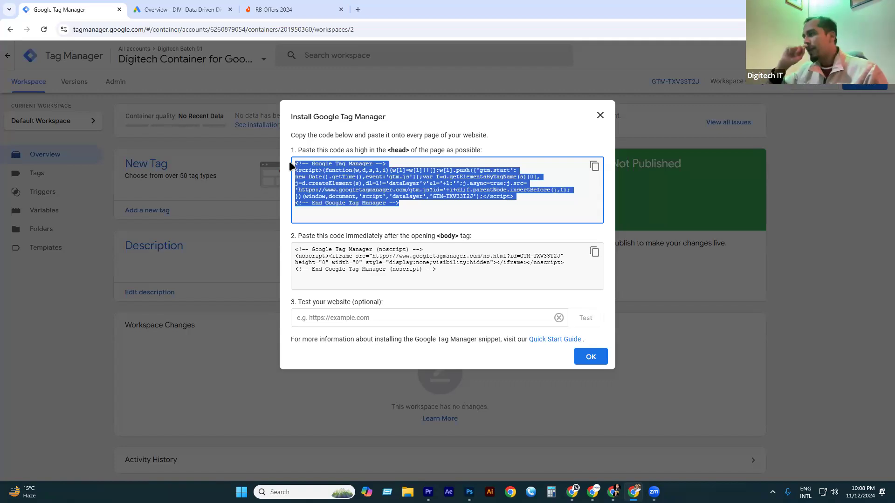
{"action": "left_click", "coordinate": [459, 205]}
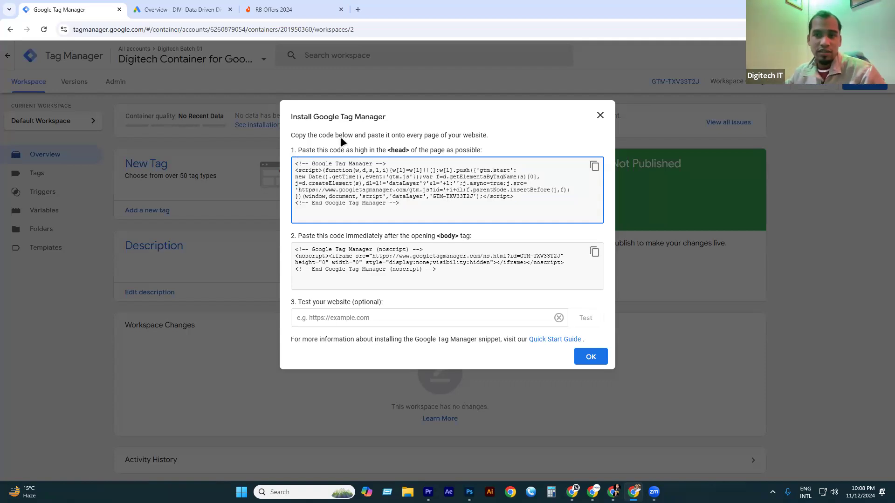
Copy the container ID GTM-TXV33T2J and return to the WordPress dashboard.
{"action": "left_click_drag", "start_coordinate": [435, 198], "coordinate": [474, 197]}
{"action": "left_click", "coordinate": [471, 199]}
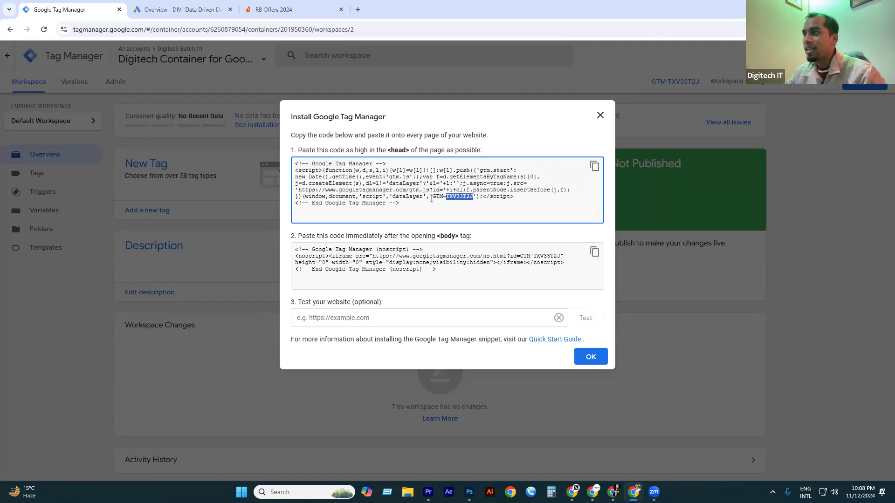
{"action": "left_click_drag", "start_coordinate": [432, 198], "coordinate": [473, 195]}
{"action": "right_click", "coordinate": [467, 198]}
{"action": "left_click", "coordinate": [488, 208]}
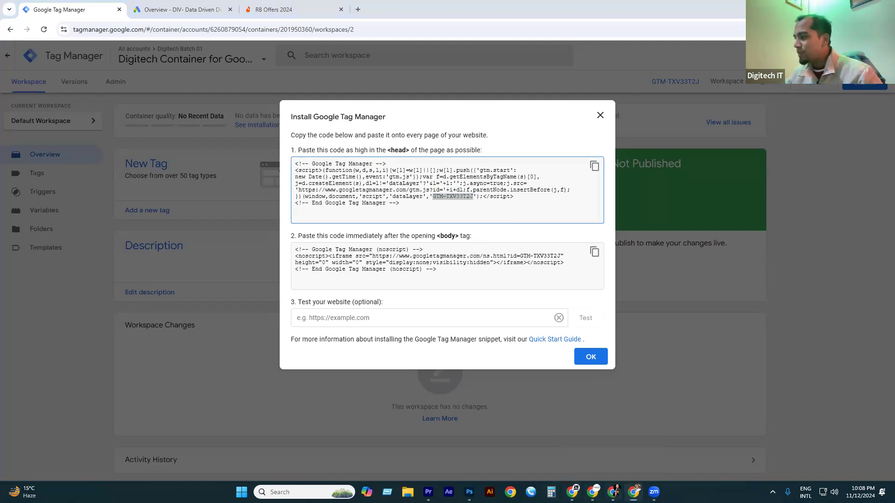
{"action": "left_click", "coordinate": [613, 492]}
{"action": "scroll", "coordinate": [55, 242], "scroll_direction": "down", "scroll_amount": 3}
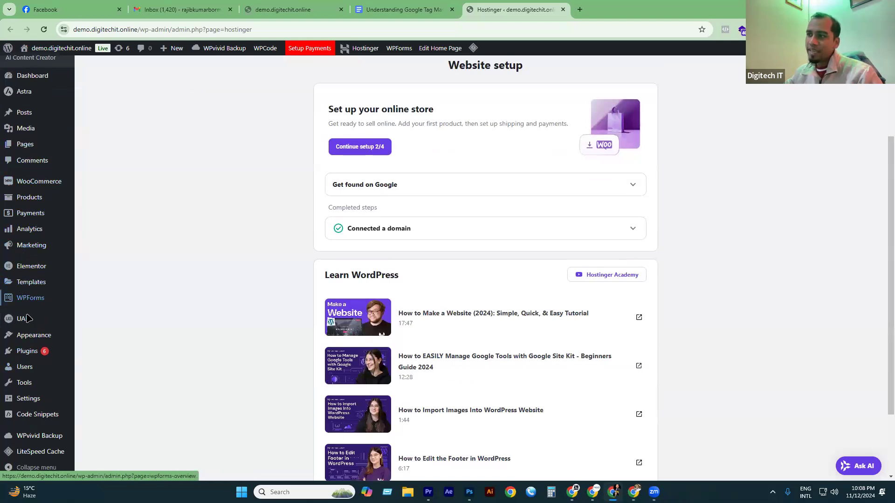
Go through Installed Plugins to WPCode's Header & Footer settings page.
{"action": "mouse_move", "coordinate": [28, 357]}
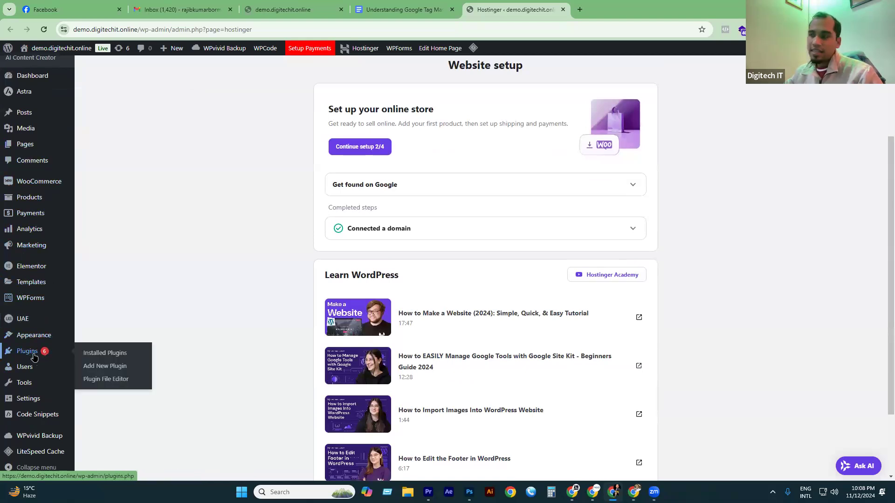
{"action": "mouse_move", "coordinate": [61, 351]}
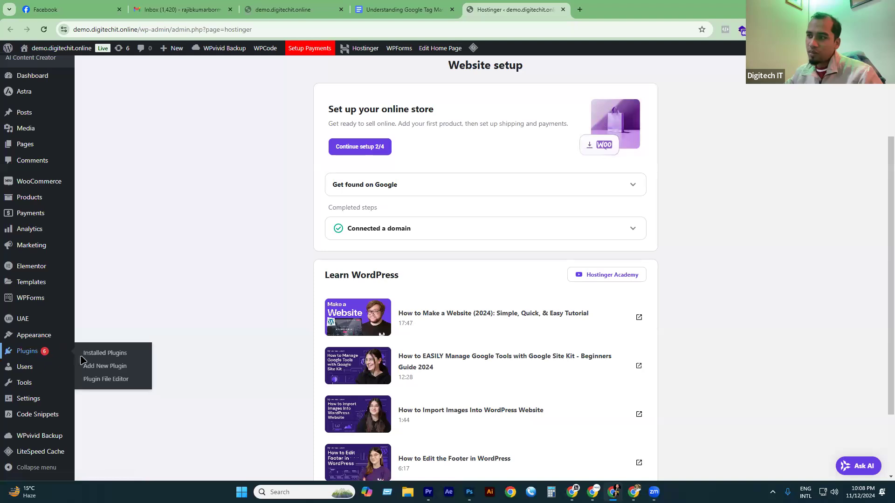
{"action": "left_click", "coordinate": [109, 354]}
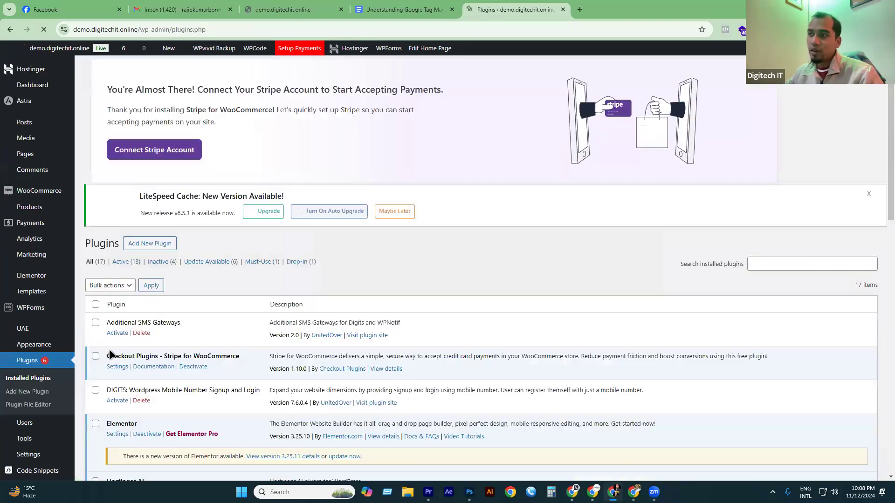
{"action": "scroll", "coordinate": [65, 300], "scroll_direction": "down", "scroll_amount": 6}
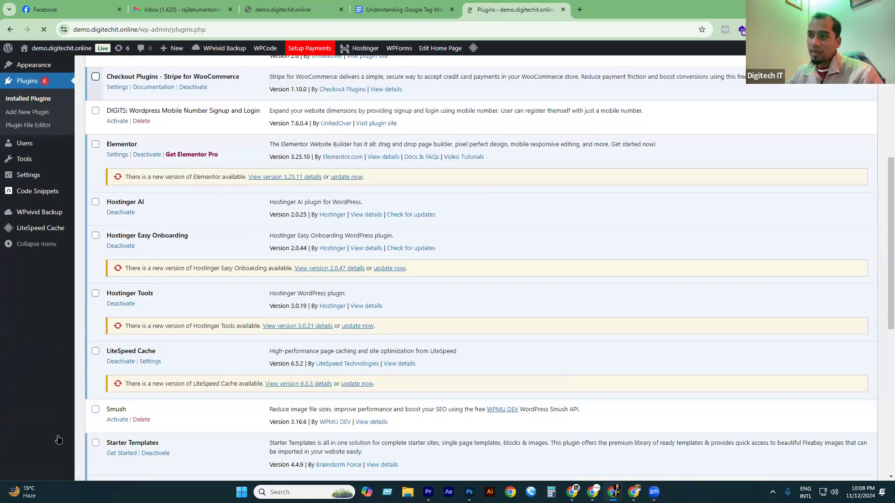
{"action": "scroll", "coordinate": [44, 419], "scroll_direction": "down", "scroll_amount": 3}
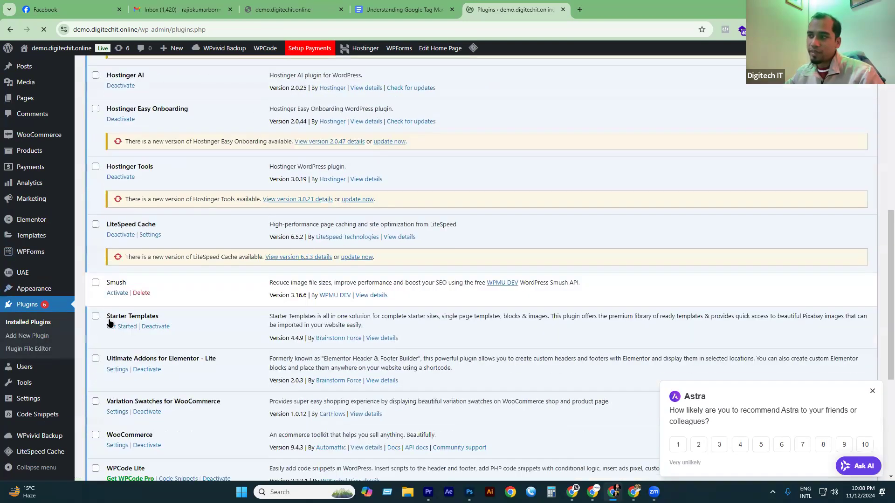
{"action": "mouse_move", "coordinate": [47, 414]}
{"action": "left_click", "coordinate": [104, 351]}
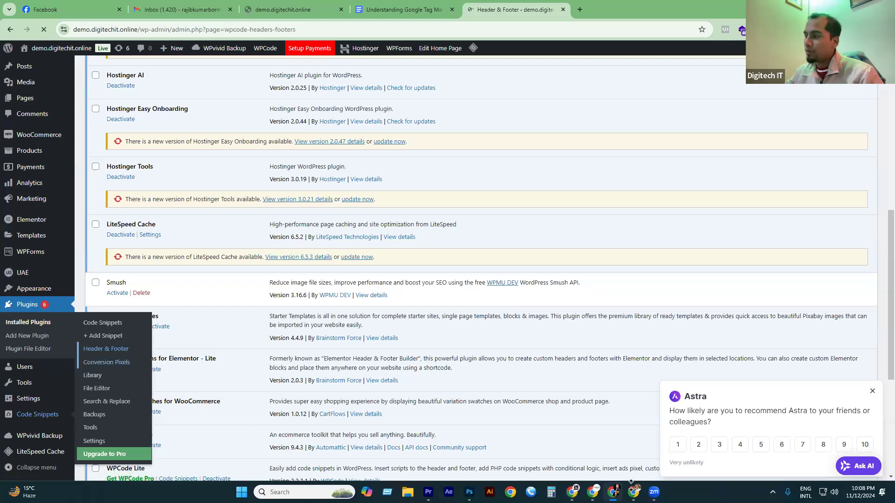
Recopy the GTM head snippet and inspect the existing code in the Header editor.
{"action": "key", "text": "alt+Tab"}
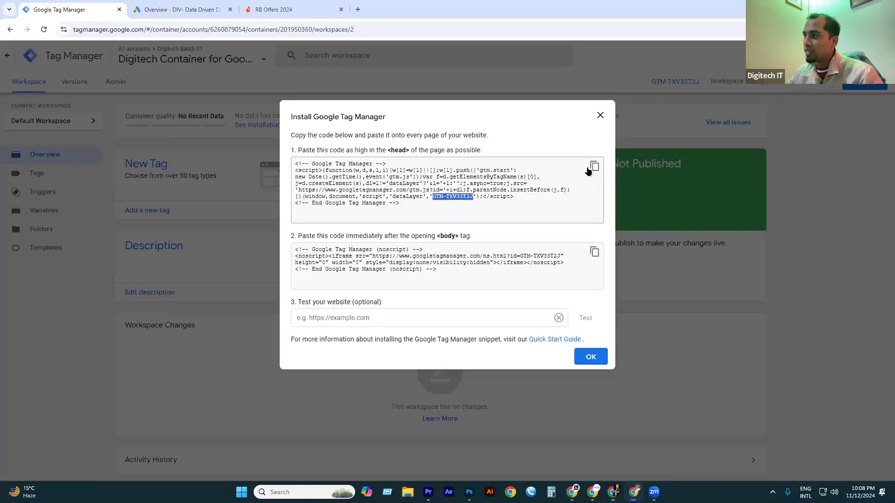
{"action": "left_click", "coordinate": [594, 167]}
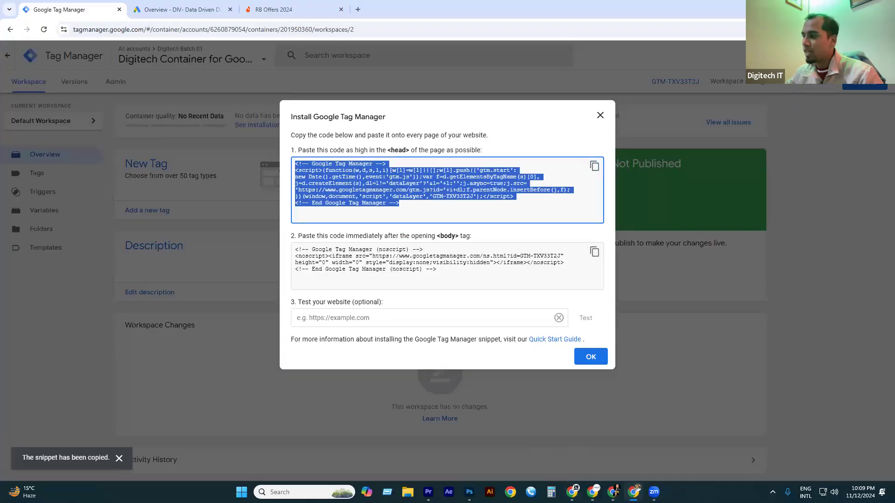
{"action": "left_click", "coordinate": [613, 492]}
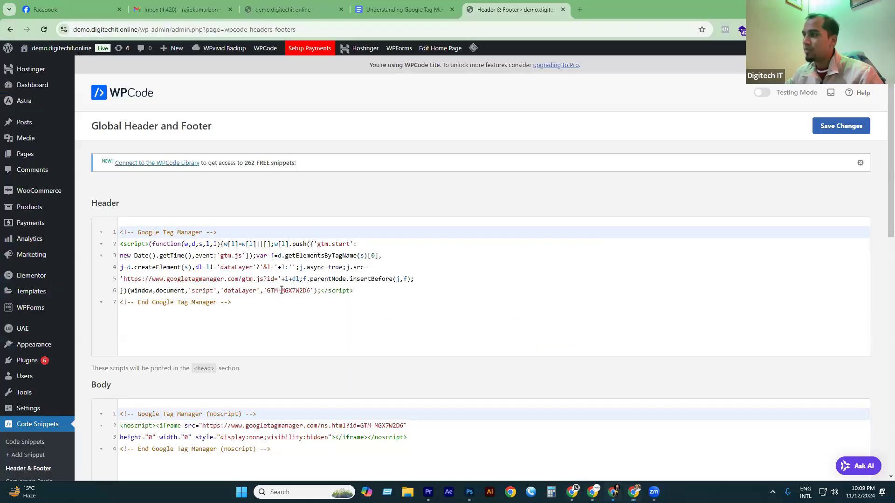
{"action": "left_click", "coordinate": [205, 314]}
{"action": "left_click_drag", "start_coordinate": [233, 303], "coordinate": [107, 231]}
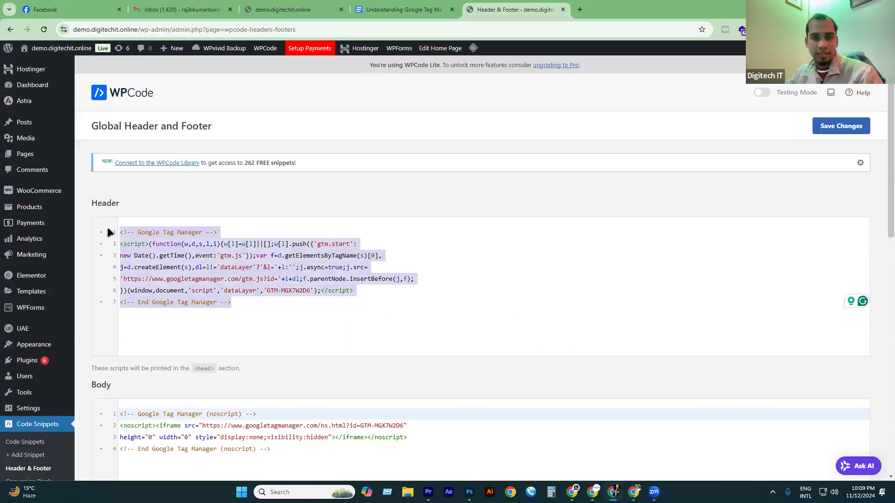
{"action": "left_click", "coordinate": [166, 327]}
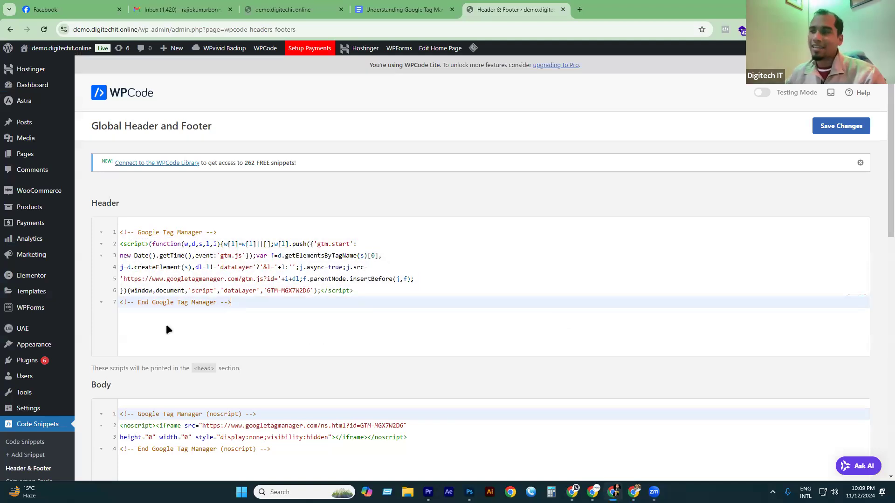
{"action": "scroll", "coordinate": [46, 302], "scroll_direction": "down", "scroll_amount": 3}
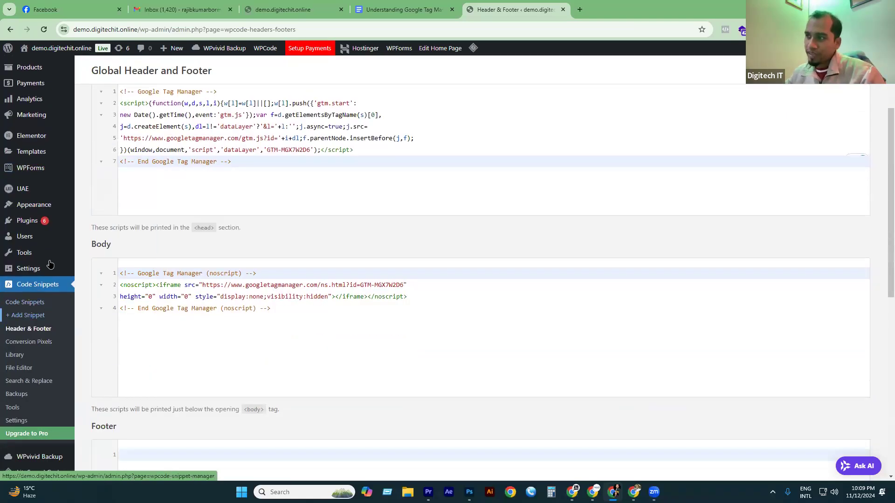
{"action": "scroll", "coordinate": [37, 279], "scroll_direction": "down", "scroll_amount": 2}
Search the WordPress plugin directory for 'tag' after first trying 'ga4'.
{"action": "mouse_move", "coordinate": [36, 202]}
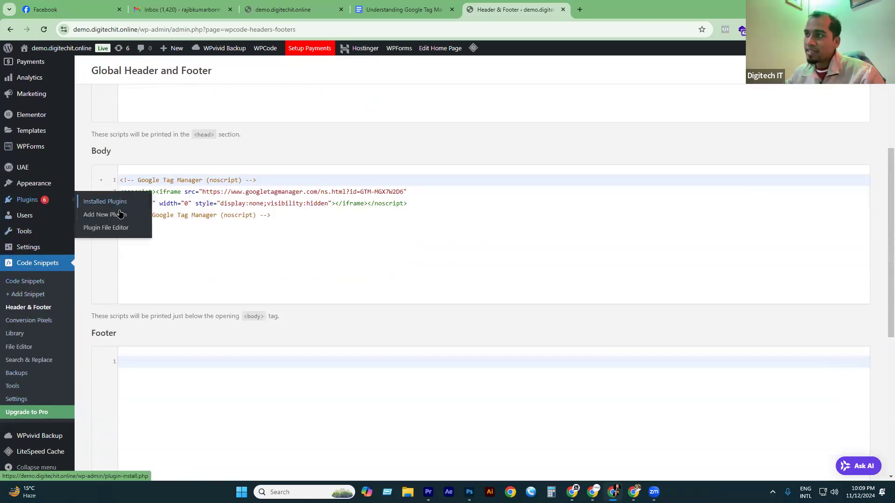
{"action": "left_click", "coordinate": [107, 219]}
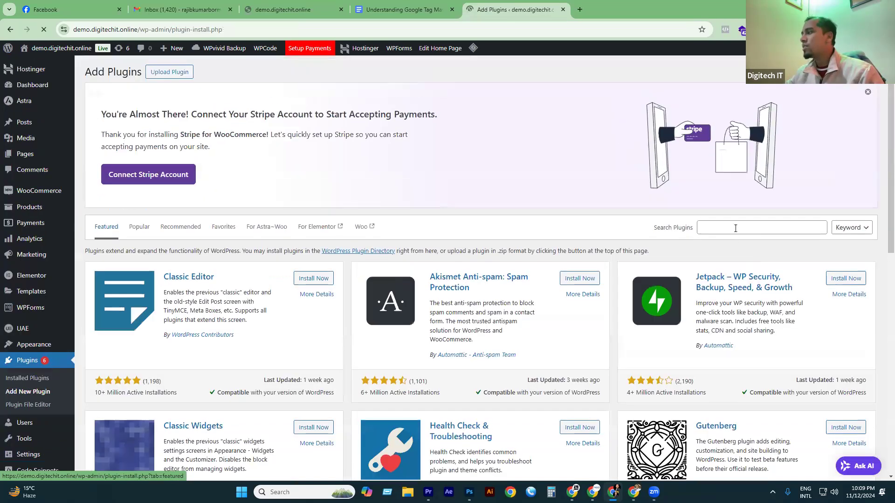
{"action": "left_click", "coordinate": [732, 228]}
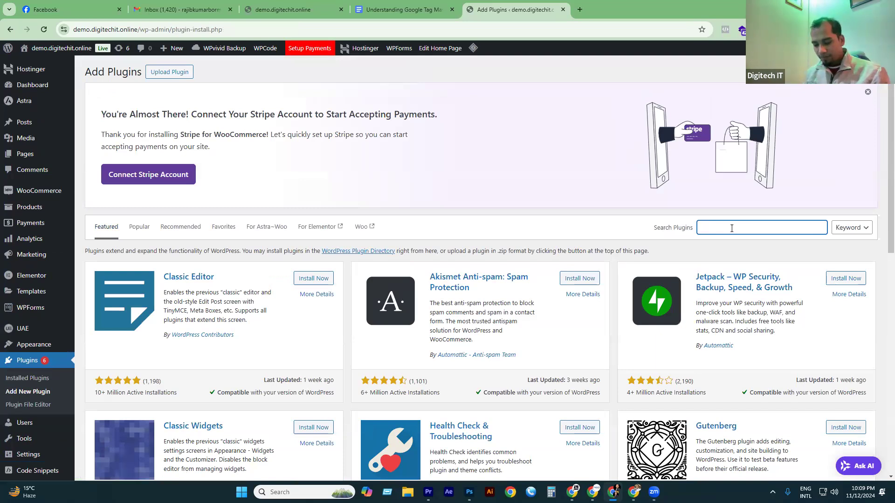
{"action": "type", "text": "ga"}
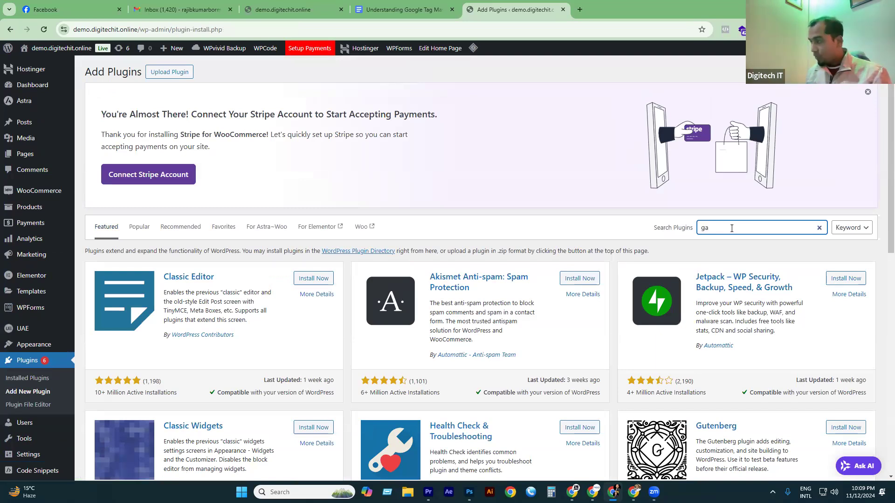
{"action": "type", "text": "4"}
{"action": "key", "text": "Return"}
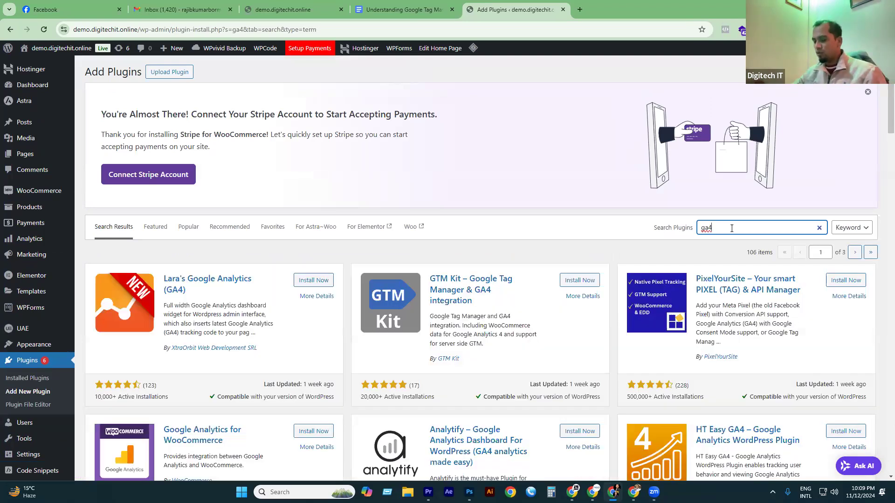
{"action": "key", "text": "BackSpace"}
{"action": "key", "text": "BackSpace"}
{"action": "key", "text": "BackSpace"}
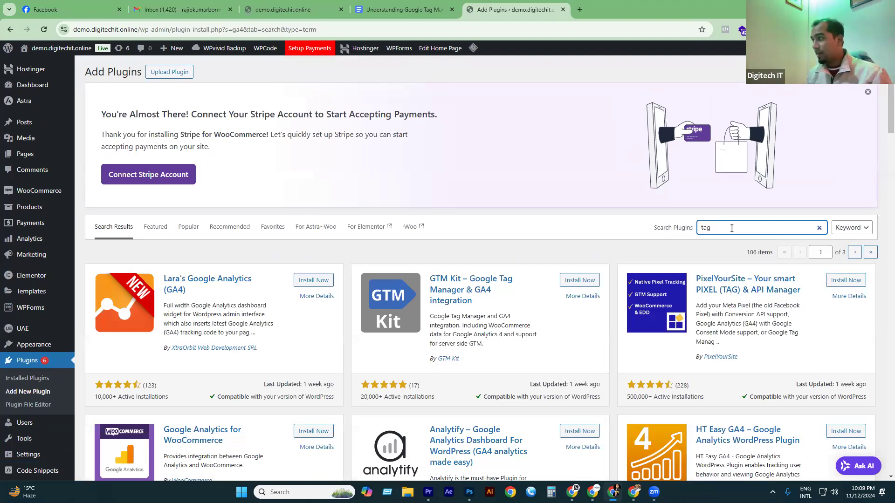
{"action": "type", "text": "tag"}
{"action": "key", "text": "Return"}
{"action": "type", "text": "manger"}
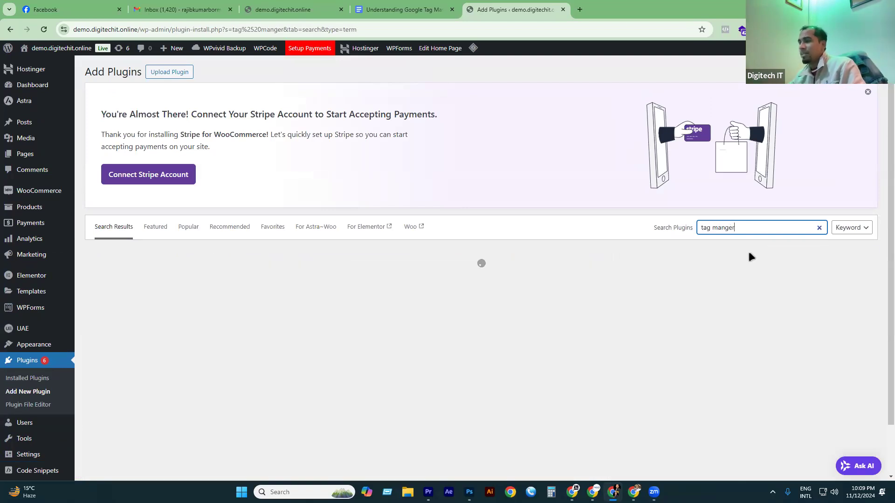
{"action": "key", "text": "BackSpace"}
{"action": "key", "text": "BackSpace"}
{"action": "key", "text": "BackSpace"}
{"action": "key", "text": "BackSpace"}
{"action": "key", "text": "BackSpace"}
{"action": "key", "text": "BackSpace"}
{"action": "key", "text": "BackSpace"}
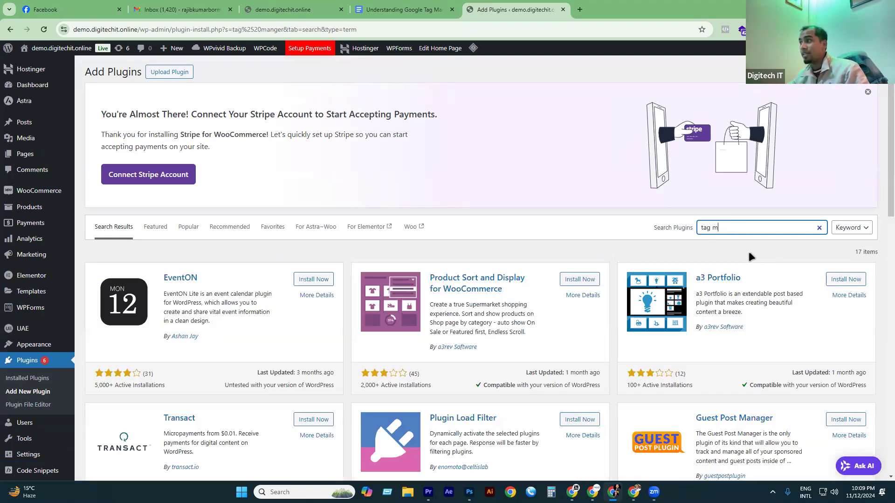
{"action": "key", "text": "BackSpace"}
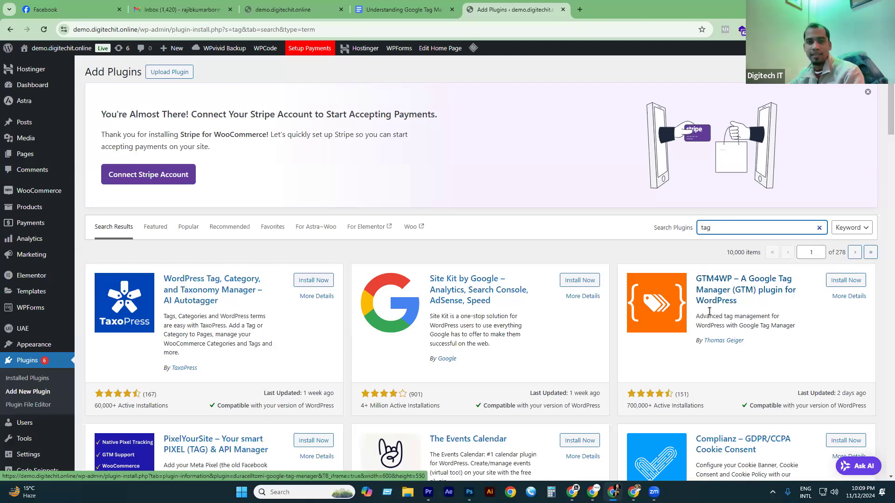
Install and activate the GTM4WP Google Tag Manager plugin, then review the plugins list.
{"action": "left_click", "coordinate": [845, 281]}
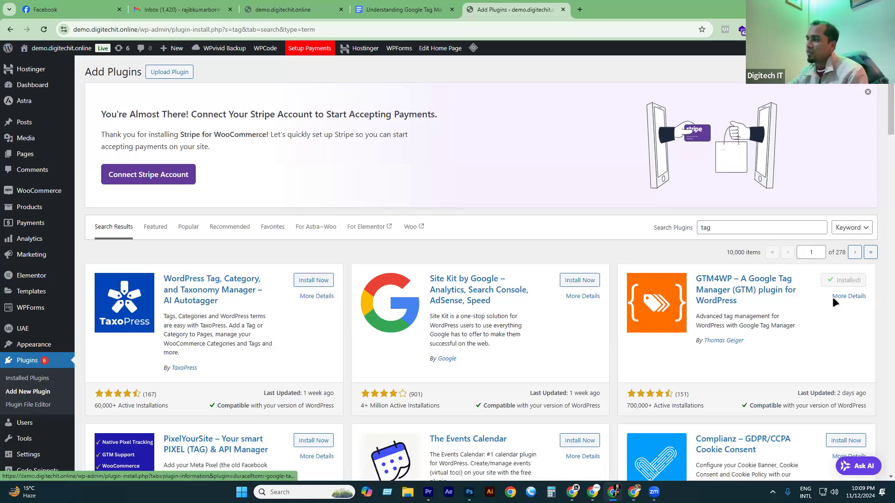
{"action": "left_click", "coordinate": [849, 280]}
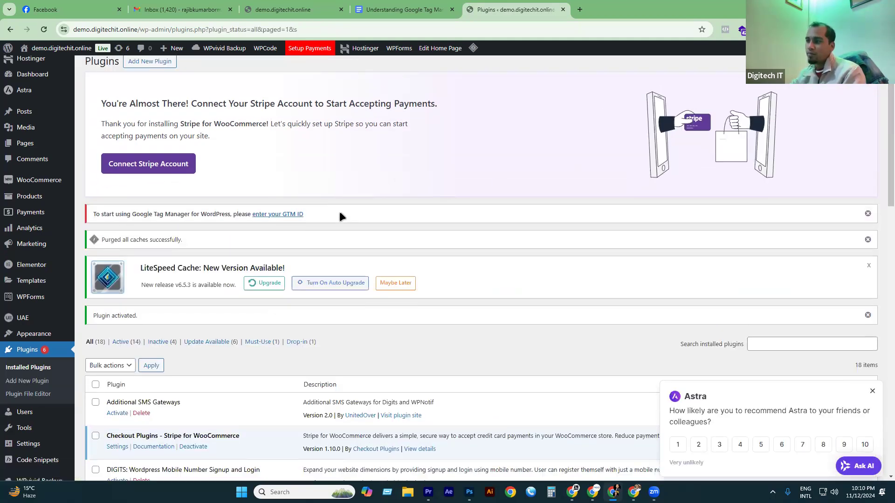
{"action": "scroll", "coordinate": [339, 211], "scroll_direction": "down", "scroll_amount": 4}
{"action": "scroll", "coordinate": [149, 187], "scroll_direction": "down", "scroll_amount": 6}
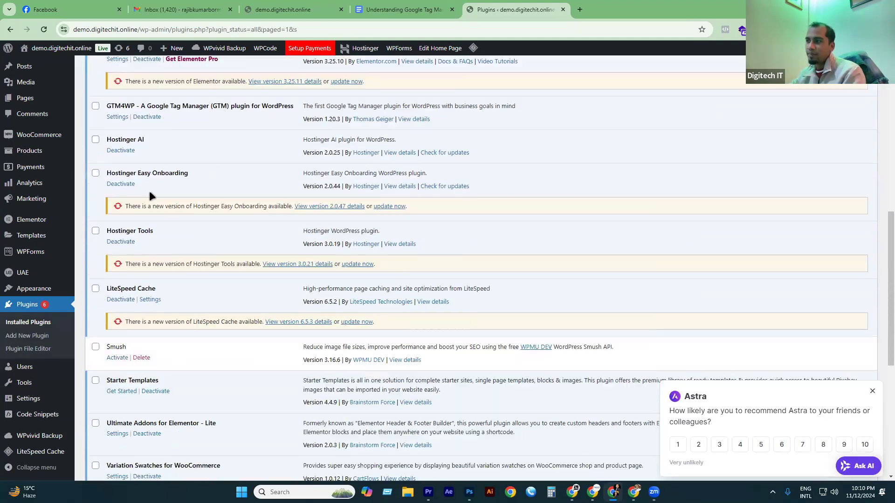
{"action": "scroll", "coordinate": [157, 205], "scroll_direction": "down", "scroll_amount": 7}
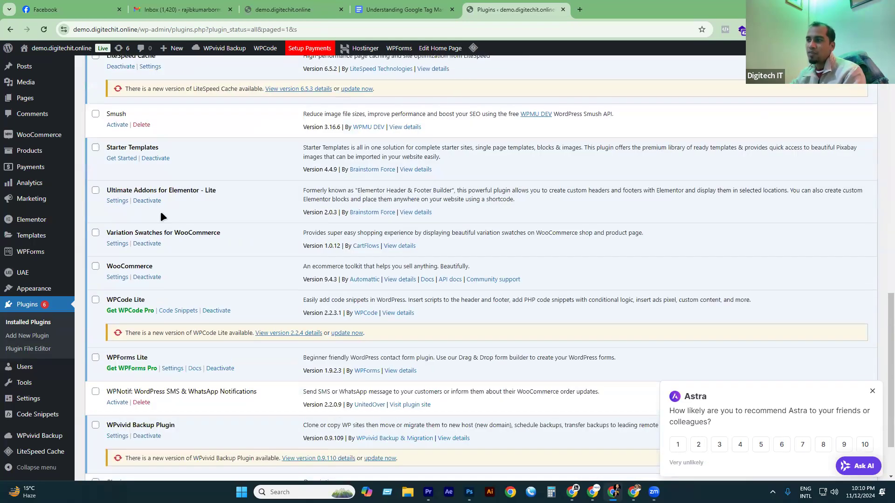
{"action": "scroll", "coordinate": [157, 340], "scroll_direction": "up", "scroll_amount": 3}
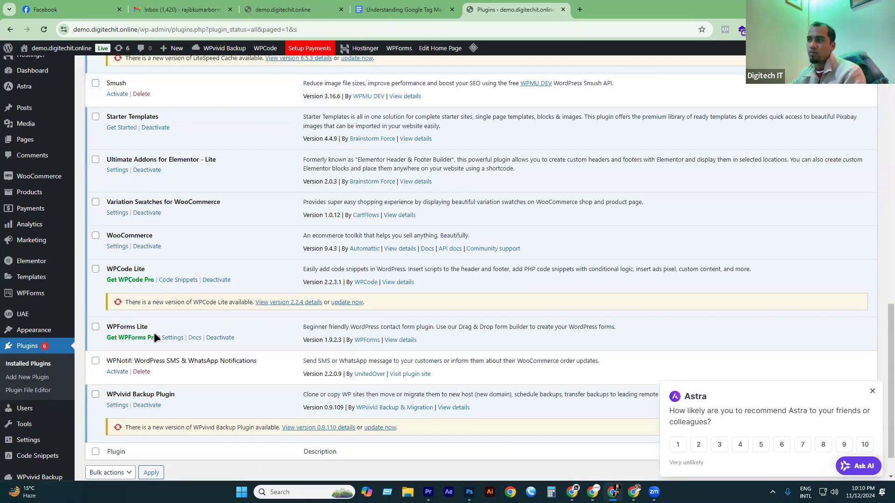
{"action": "scroll", "coordinate": [153, 331], "scroll_direction": "up", "scroll_amount": 4}
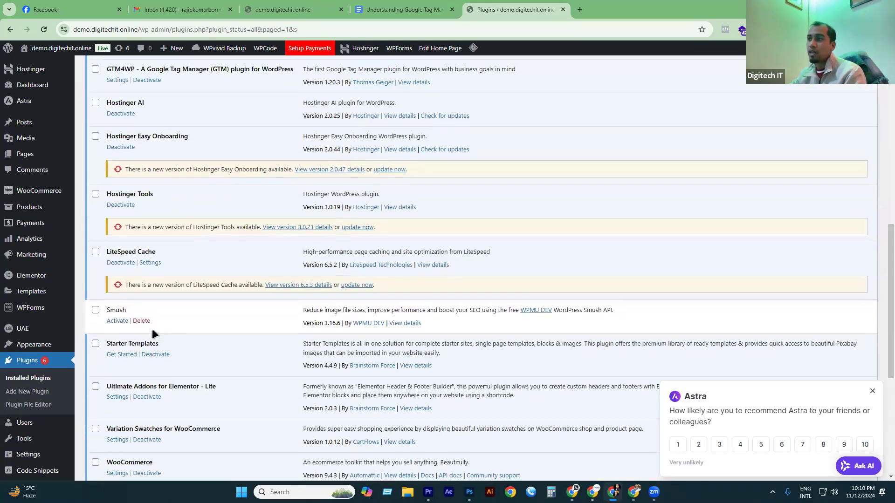
{"action": "scroll", "coordinate": [153, 326], "scroll_direction": "up", "scroll_amount": 4}
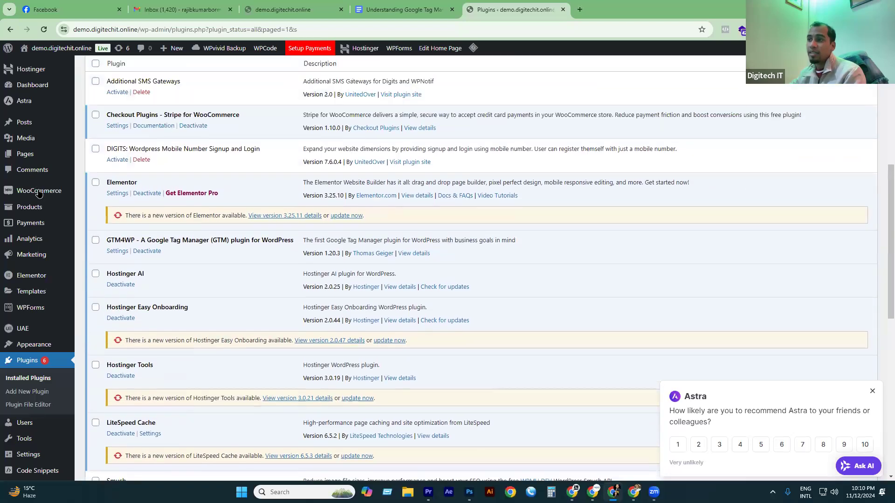
{"action": "scroll", "coordinate": [42, 410], "scroll_direction": "down", "scroll_amount": 4}
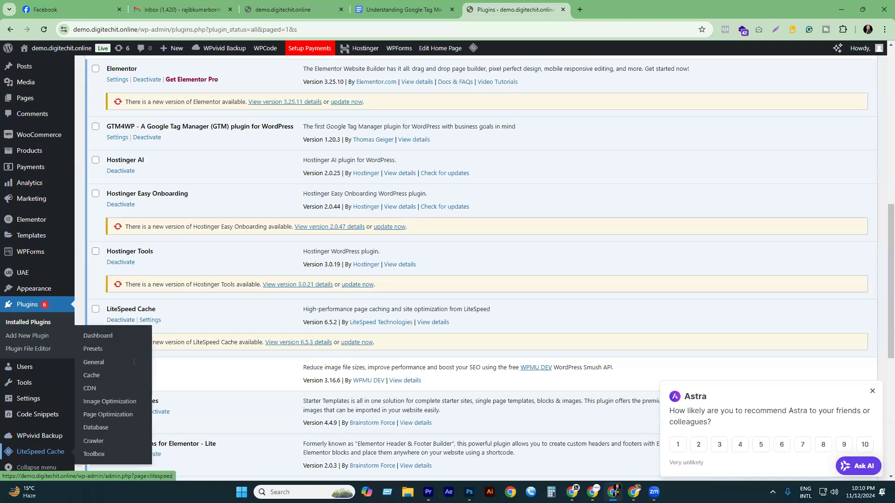
Open the GTM4WP settings and put the cursor in the empty Google Tag Manager ID field.
{"action": "scroll", "coordinate": [210, 284], "scroll_direction": "up", "scroll_amount": 4}
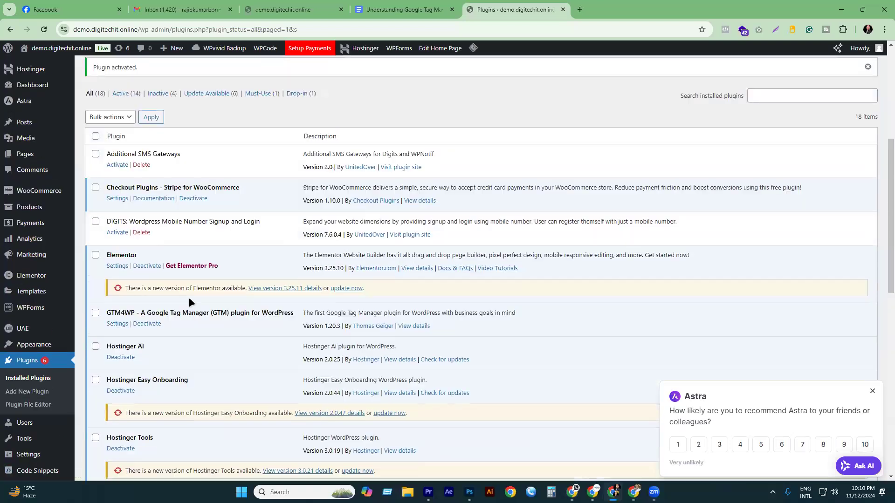
{"action": "left_click", "coordinate": [118, 329]}
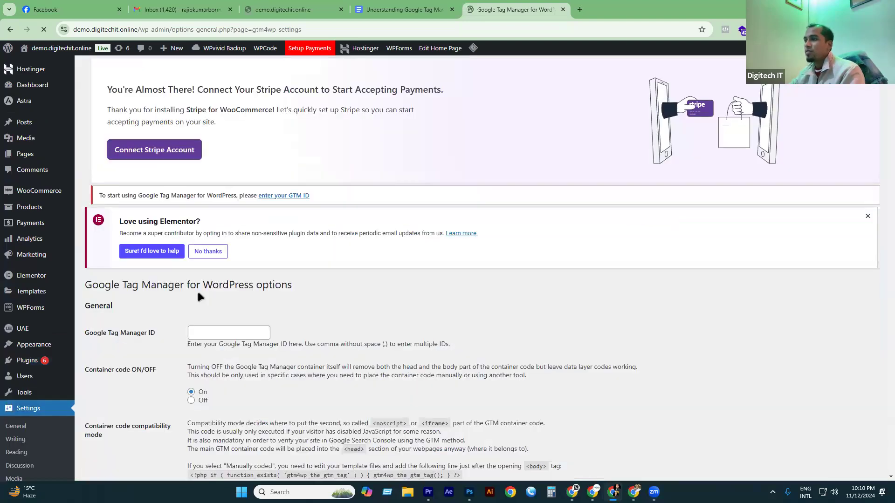
{"action": "scroll", "coordinate": [305, 205], "scroll_direction": "down", "scroll_amount": 1}
{"action": "scroll", "coordinate": [306, 205], "scroll_direction": "down", "scroll_amount": 2}
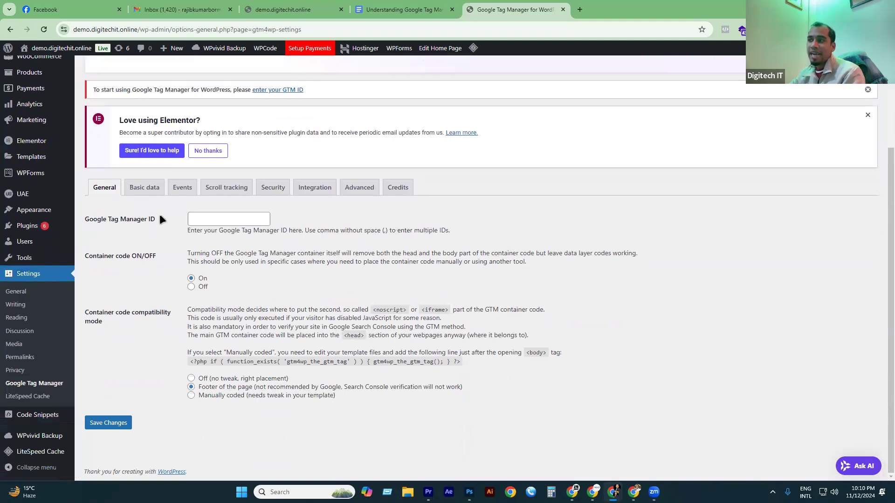
{"action": "left_click_drag", "start_coordinate": [160, 214], "coordinate": [95, 222]}
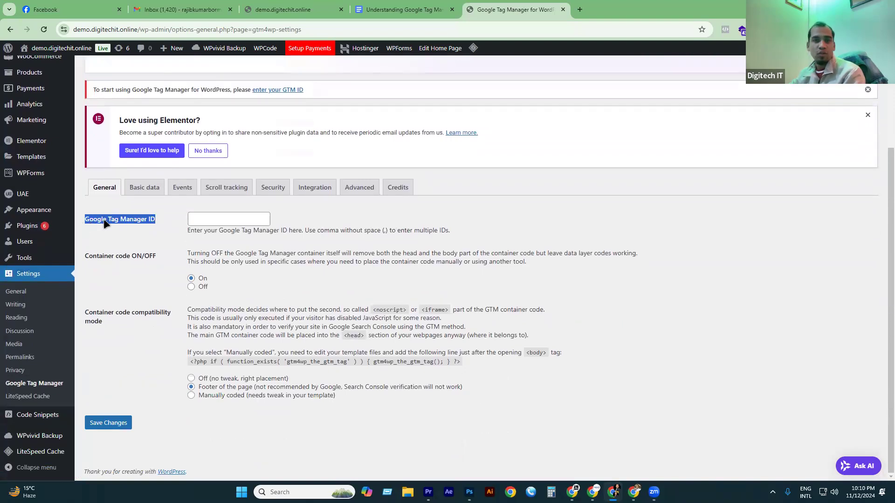
{"action": "left_click", "coordinate": [219, 214]}
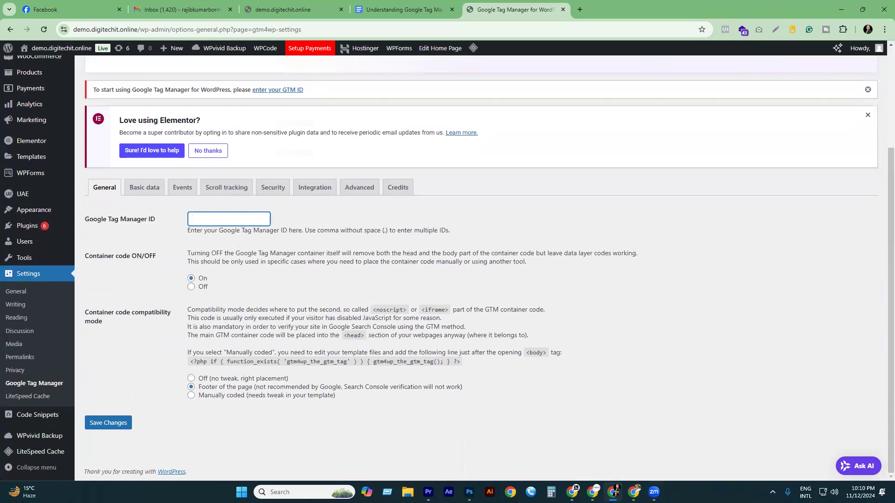
Close Tag Manager's install dialog, copy container ID GTM-TXV33T2J, and go back to WordPress.
{"action": "key", "text": "alt+Tab"}
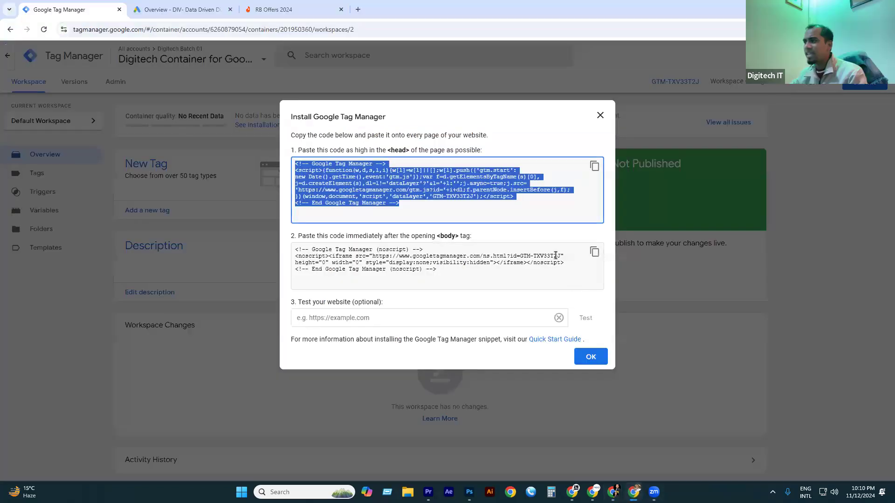
{"action": "left_click", "coordinate": [592, 358]}
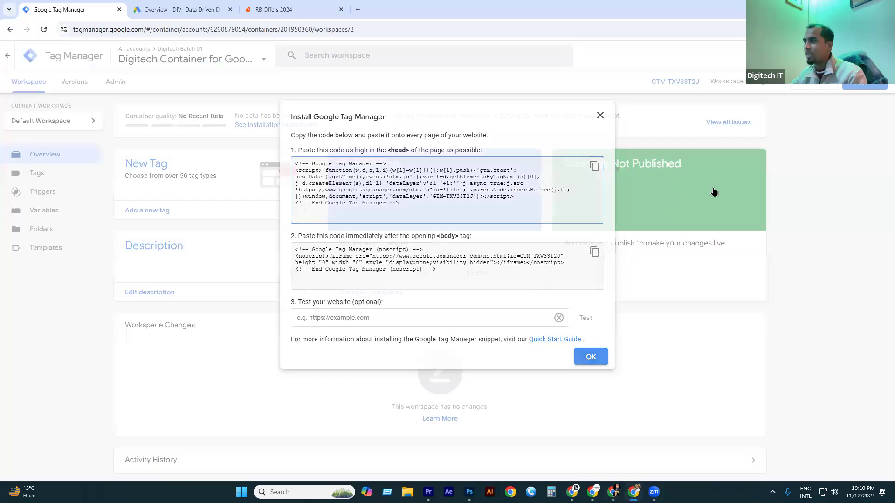
{"action": "left_click_drag", "start_coordinate": [643, 86], "coordinate": [696, 85]}
{"action": "key", "text": "ctrl+c"}
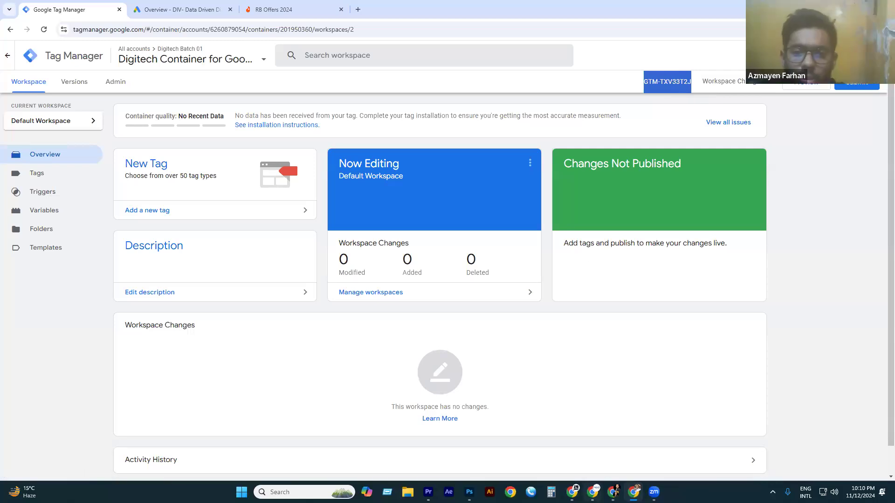
{"action": "left_click", "coordinate": [613, 492]}
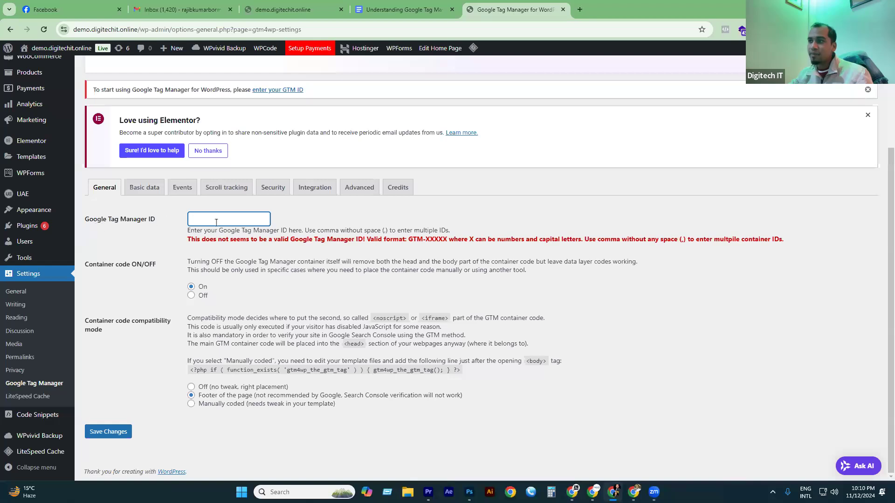
Paste GTM-TXV33T2J as the Google Tag Manager ID, browse the settings tabs, and save.
{"action": "key", "text": "ctrl+v"}
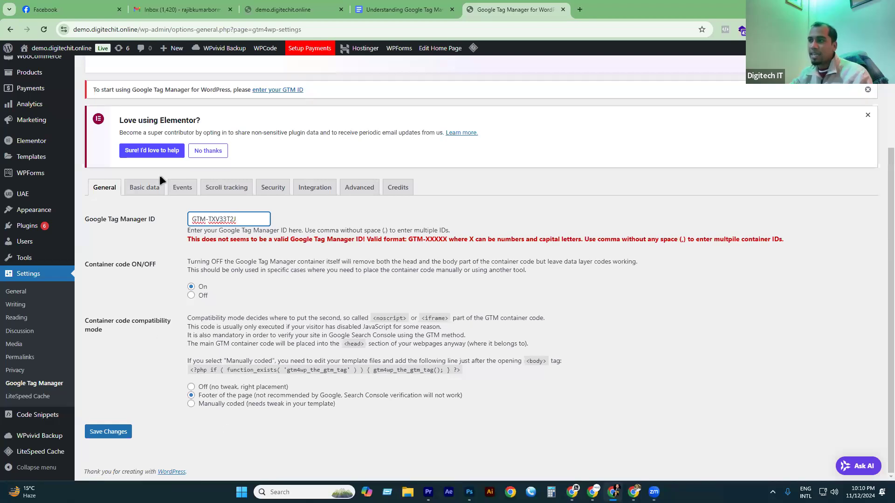
{"action": "left_click", "coordinate": [142, 187]}
{"action": "scroll", "coordinate": [233, 233], "scroll_direction": "down", "scroll_amount": 1}
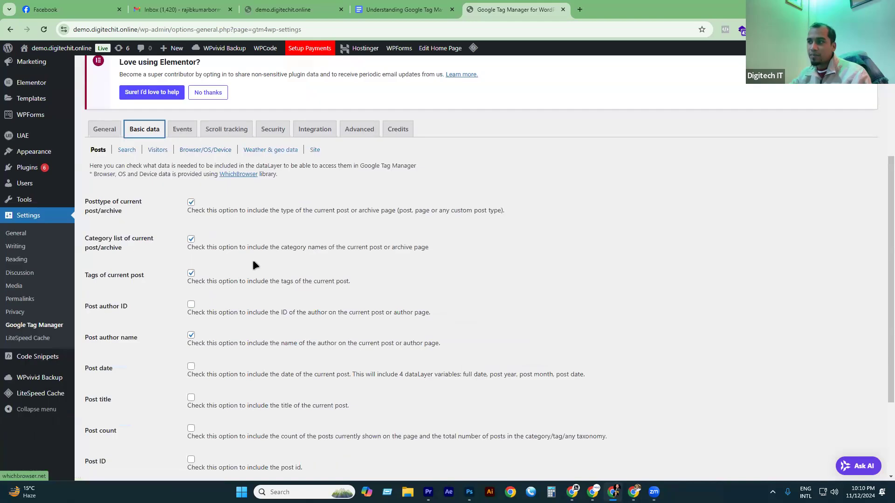
{"action": "scroll", "coordinate": [252, 265], "scroll_direction": "down", "scroll_amount": 1}
{"action": "scroll", "coordinate": [237, 245], "scroll_direction": "up", "scroll_amount": 2}
{"action": "left_click", "coordinate": [182, 194]}
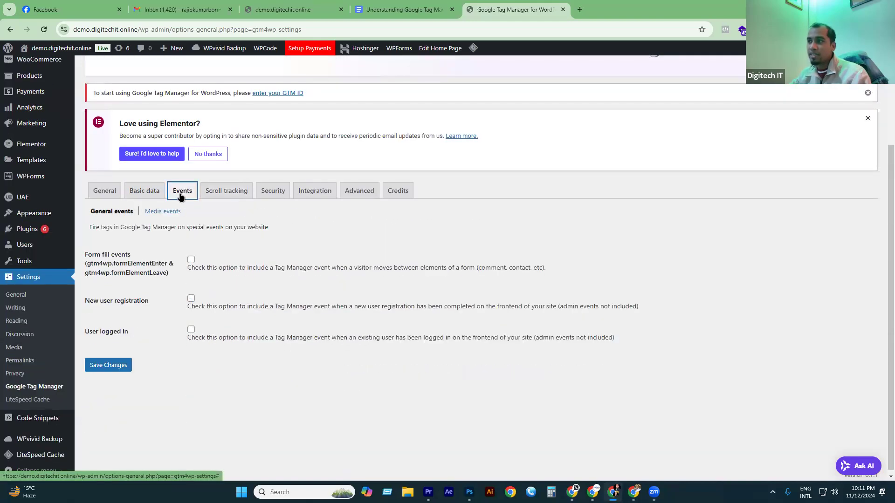
{"action": "left_click", "coordinate": [227, 189]}
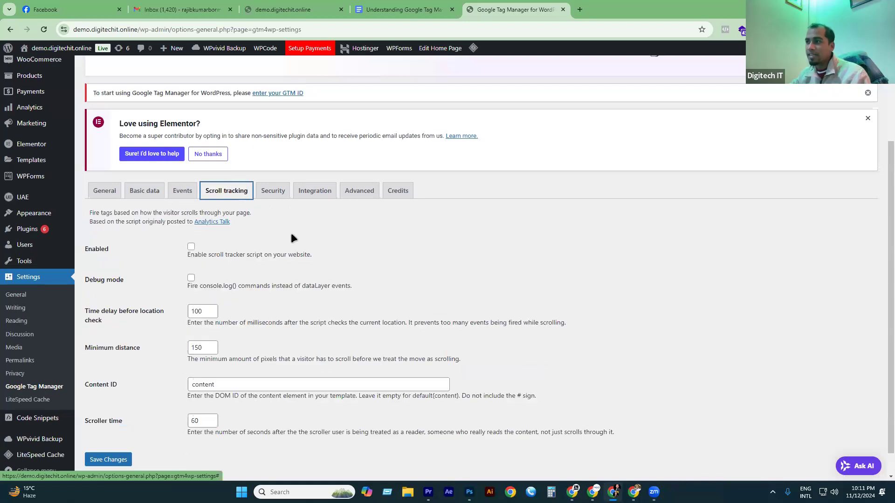
{"action": "left_click", "coordinate": [273, 190]}
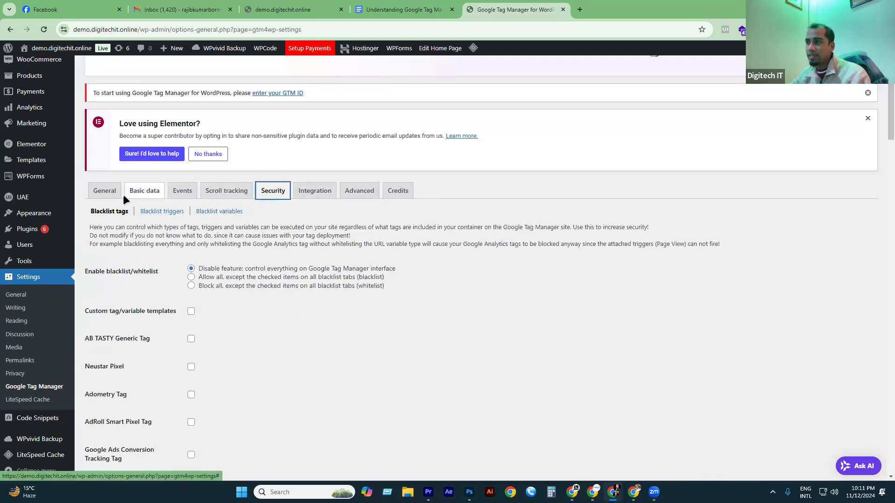
{"action": "left_click", "coordinate": [104, 192]}
{"action": "scroll", "coordinate": [202, 305], "scroll_direction": "down", "scroll_amount": 1}
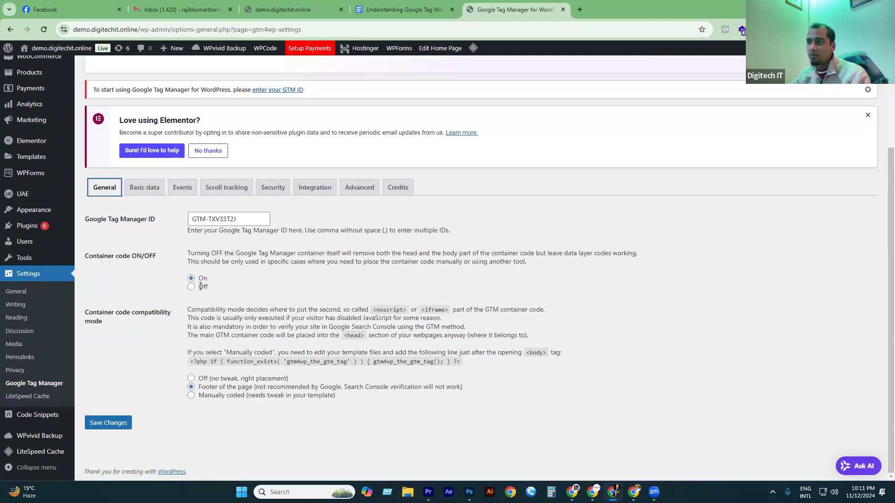
{"action": "left_click", "coordinate": [126, 427]}
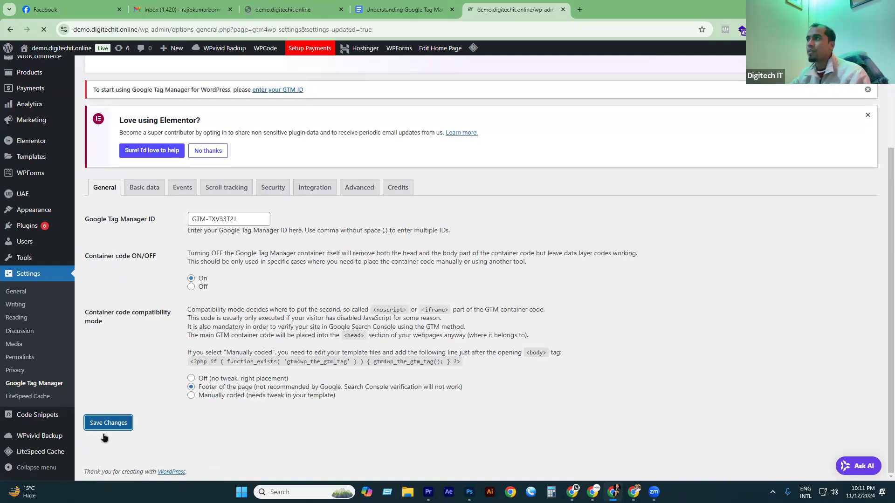
Browse the GTM4WP Basic data, Events and Scroll tracking tabs.
{"action": "scroll", "coordinate": [225, 297], "scroll_direction": "down", "scroll_amount": 3}
{"action": "left_click_drag", "start_coordinate": [245, 219], "coordinate": [164, 200]}
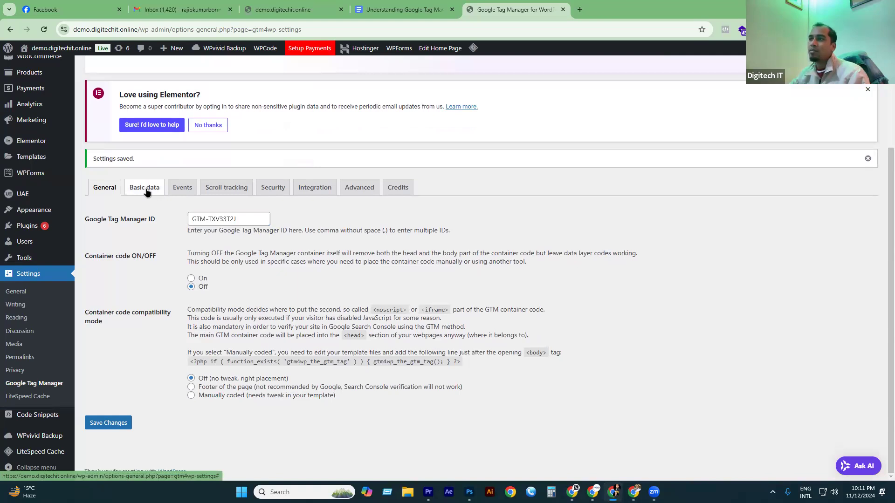
{"action": "left_click", "coordinate": [146, 189]}
{"action": "scroll", "coordinate": [219, 279], "scroll_direction": "down", "scroll_amount": 5}
{"action": "scroll", "coordinate": [212, 314], "scroll_direction": "up", "scroll_amount": 7}
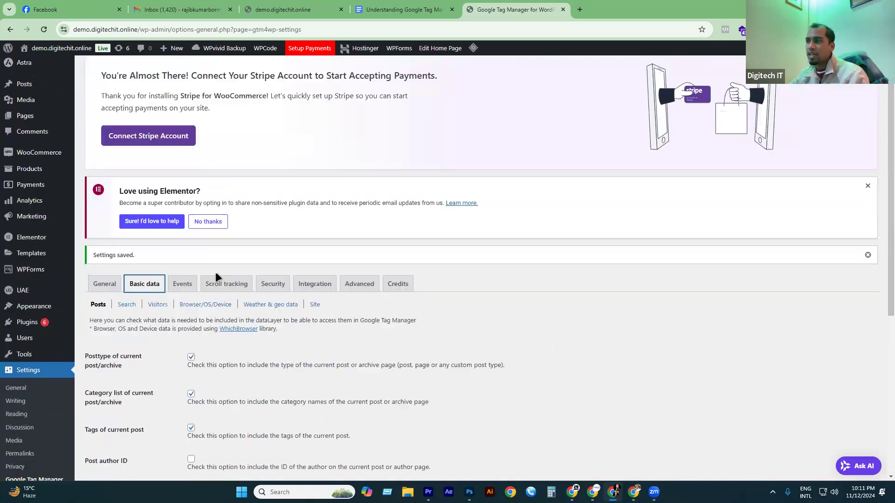
{"action": "left_click", "coordinate": [181, 286]}
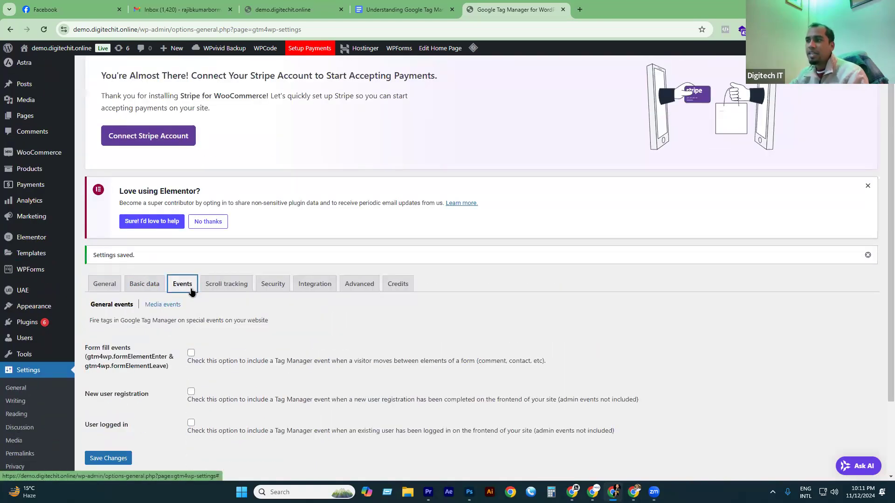
{"action": "scroll", "coordinate": [181, 298], "scroll_direction": "down", "scroll_amount": 1}
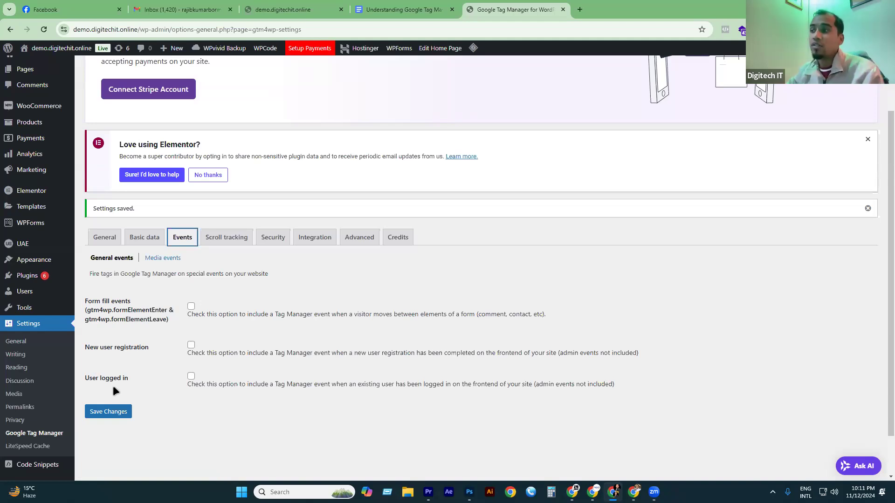
{"action": "left_click", "coordinate": [233, 238]}
{"action": "scroll", "coordinate": [243, 224], "scroll_direction": "down", "scroll_amount": 2}
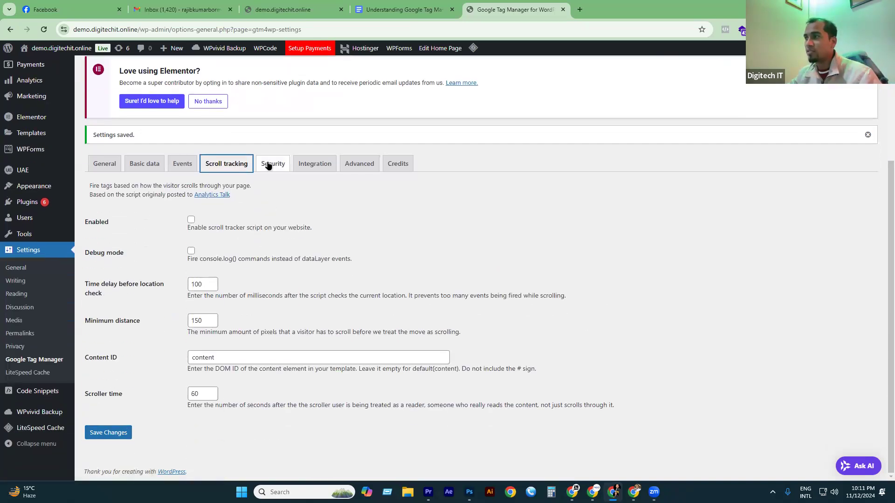
Look through the Security, Integration, Advanced and Credits tabs.
{"action": "left_click", "coordinate": [270, 164]}
{"action": "left_click", "coordinate": [312, 170]}
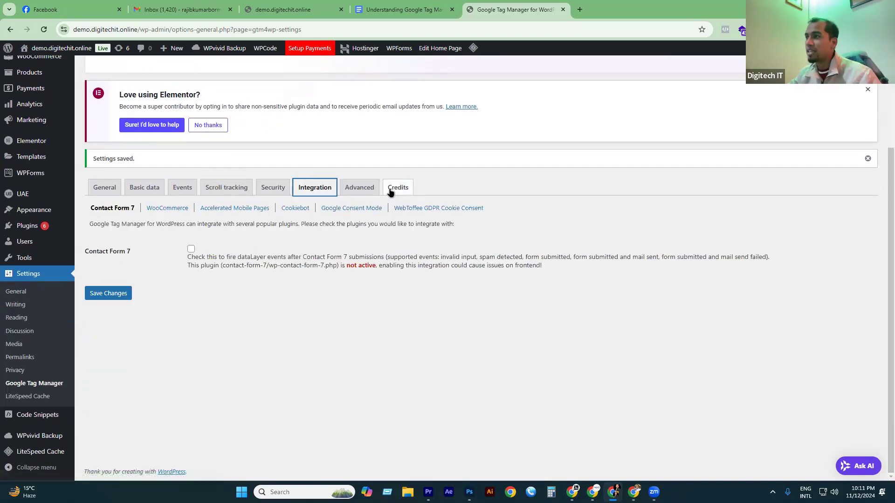
{"action": "left_click", "coordinate": [360, 186]}
{"action": "scroll", "coordinate": [209, 184], "scroll_direction": "down", "scroll_amount": 3}
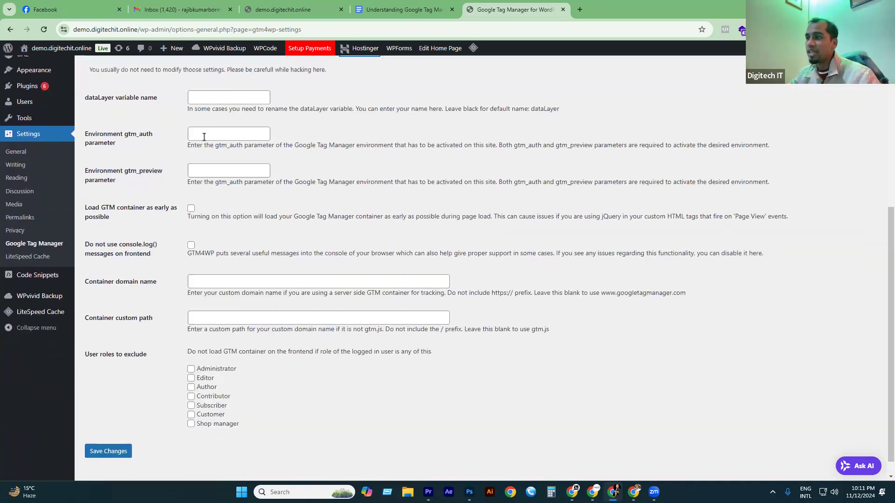
{"action": "scroll", "coordinate": [217, 282], "scroll_direction": "up", "scroll_amount": 3}
{"action": "left_click", "coordinate": [402, 139]}
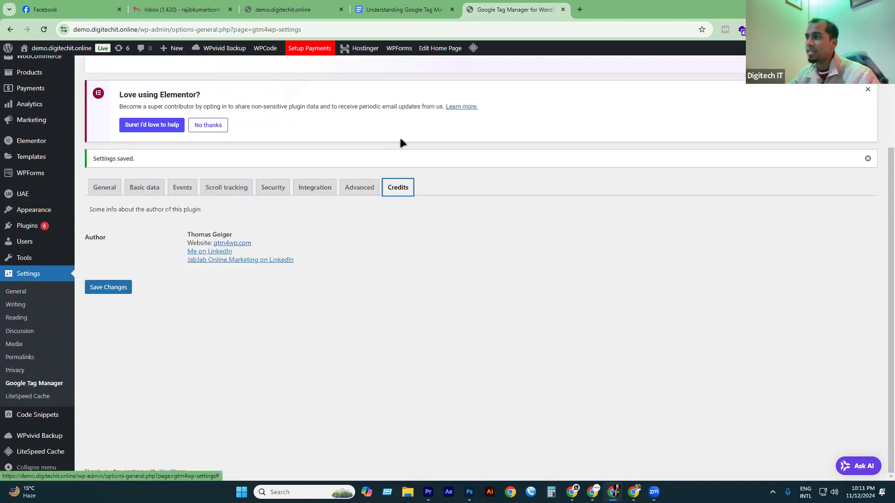
Back on General, check the GTM-TXV33T2J ID and save the settings with container code Off.
{"action": "left_click", "coordinate": [106, 186]}
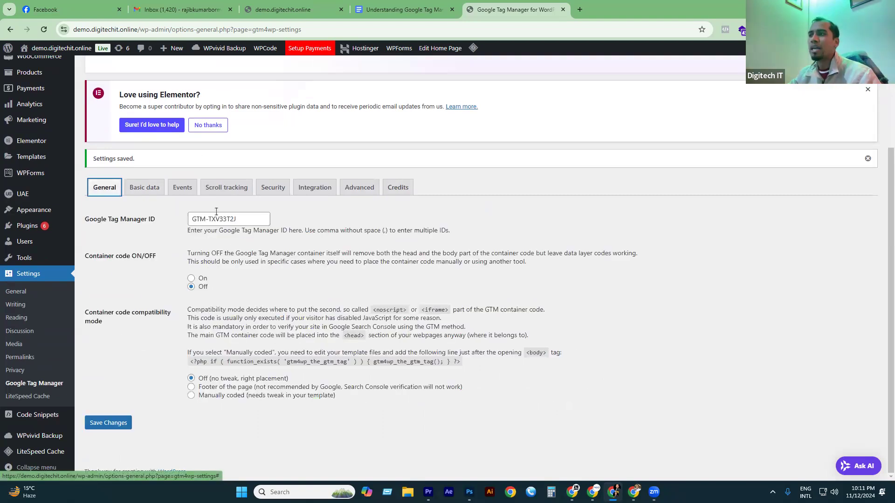
{"action": "left_click_drag", "start_coordinate": [236, 218], "coordinate": [182, 245]}
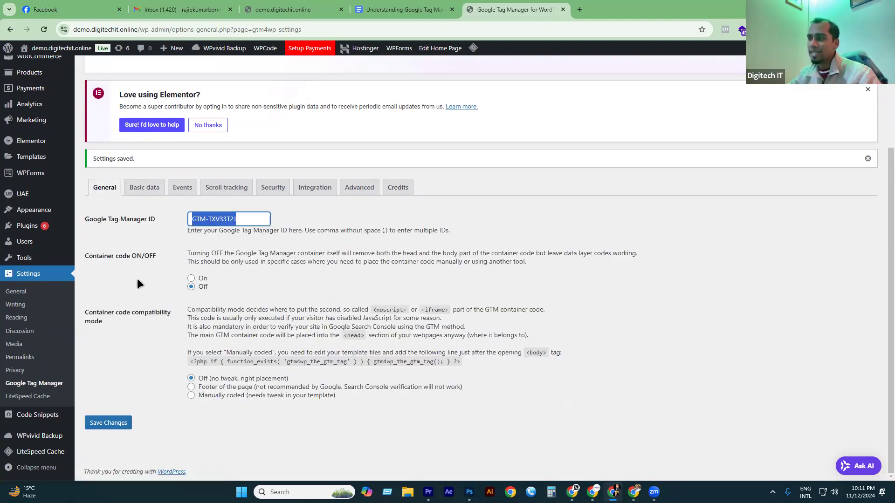
{"action": "left_click", "coordinate": [104, 423]}
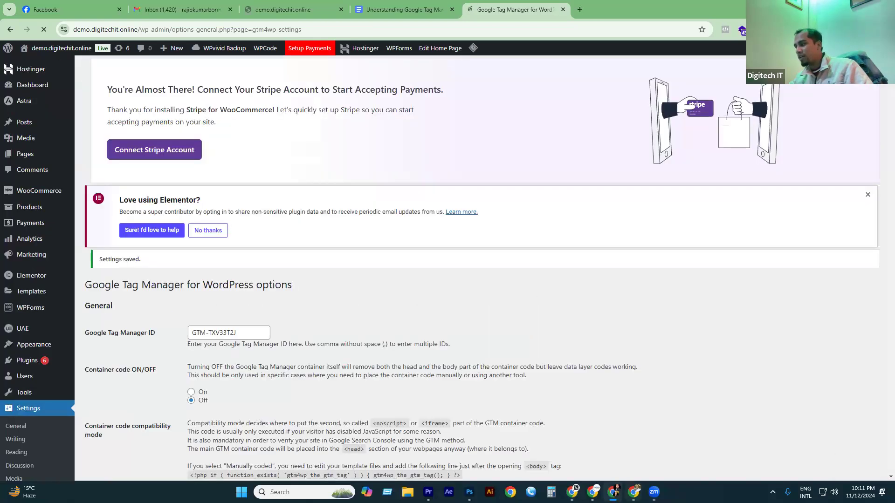
{"action": "mouse_move", "coordinate": [634, 492]}
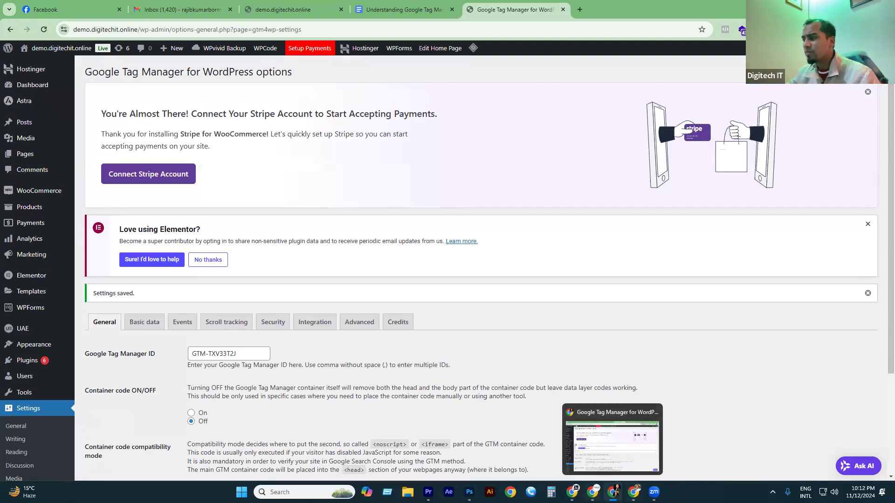
Turn GTM4WP container code On, save and reload, then bring up the Tag Manager window.
{"action": "left_click", "coordinate": [634, 492]}
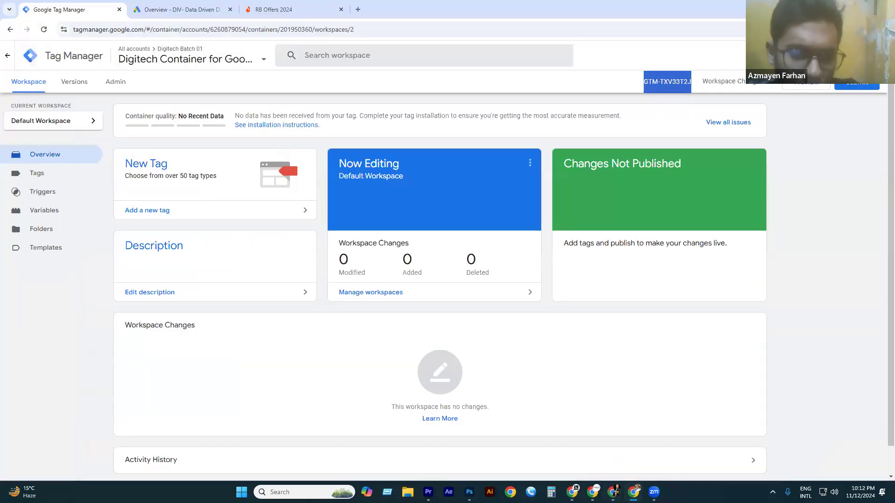
{"action": "left_click", "coordinate": [613, 492]}
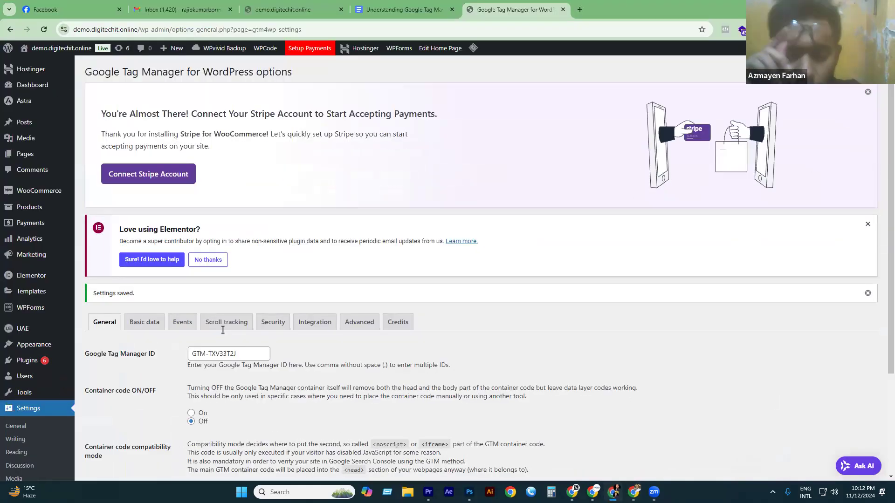
{"action": "triple_click", "coordinate": [204, 355]}
{"action": "scroll", "coordinate": [203, 365], "scroll_direction": "down", "scroll_amount": 1}
{"action": "scroll", "coordinate": [190, 351], "scroll_direction": "down", "scroll_amount": 2}
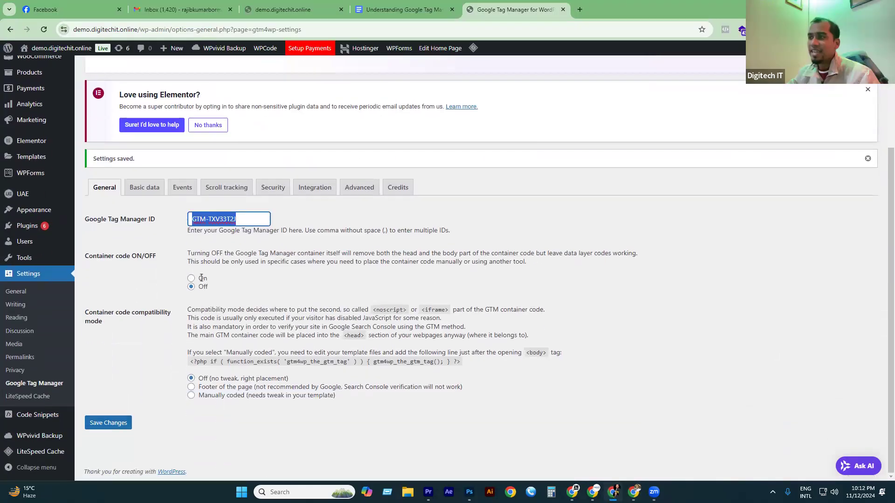
{"action": "left_click", "coordinate": [194, 280]}
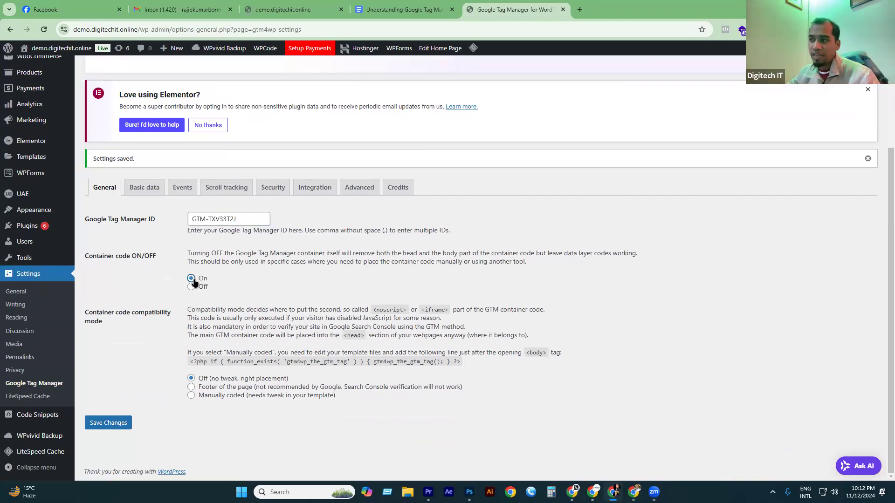
{"action": "left_click", "coordinate": [112, 423]}
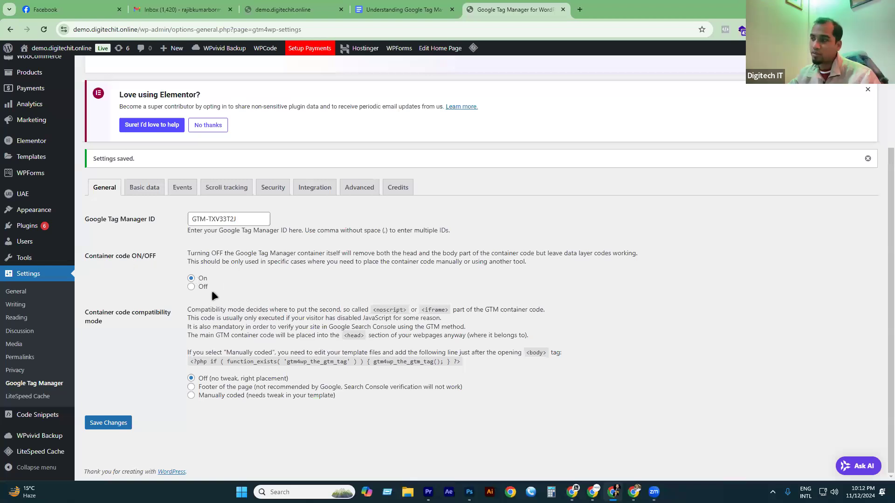
{"action": "left_click", "coordinate": [44, 30]}
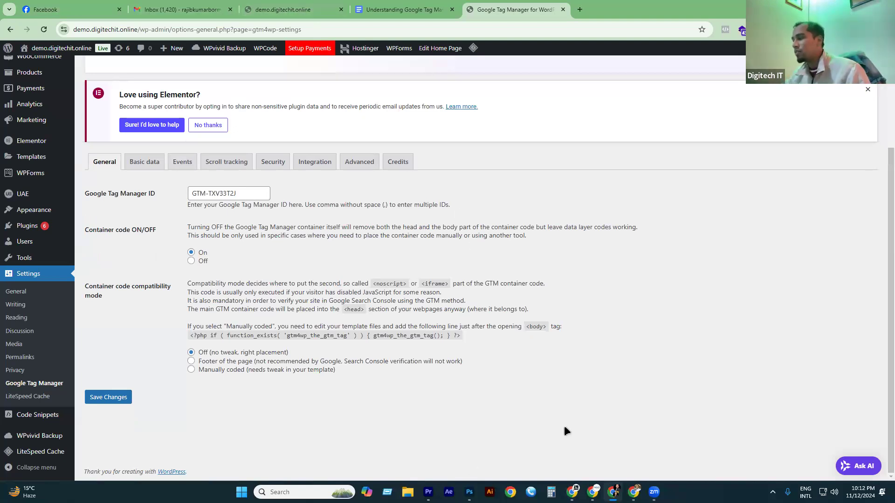
{"action": "left_click", "coordinate": [633, 491]}
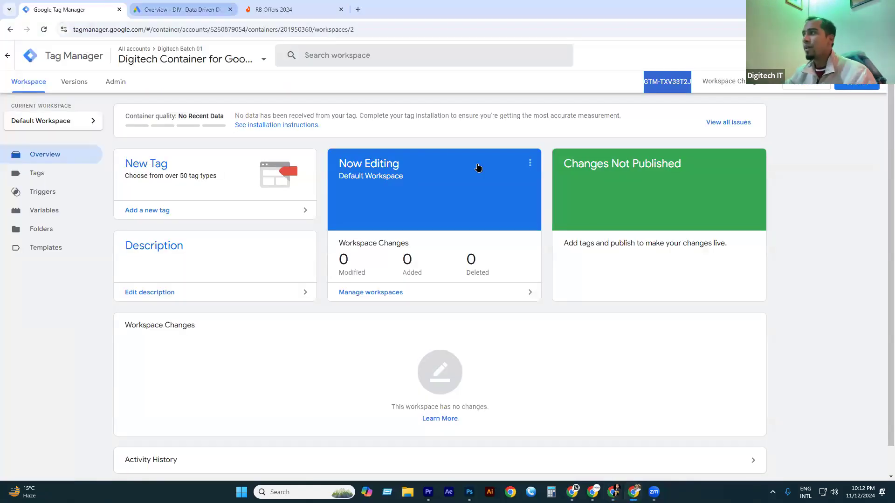
Select the Digitech Container for Google Ads and launch Preview mode in Tag Assistant.
{"action": "left_click", "coordinate": [170, 57]}
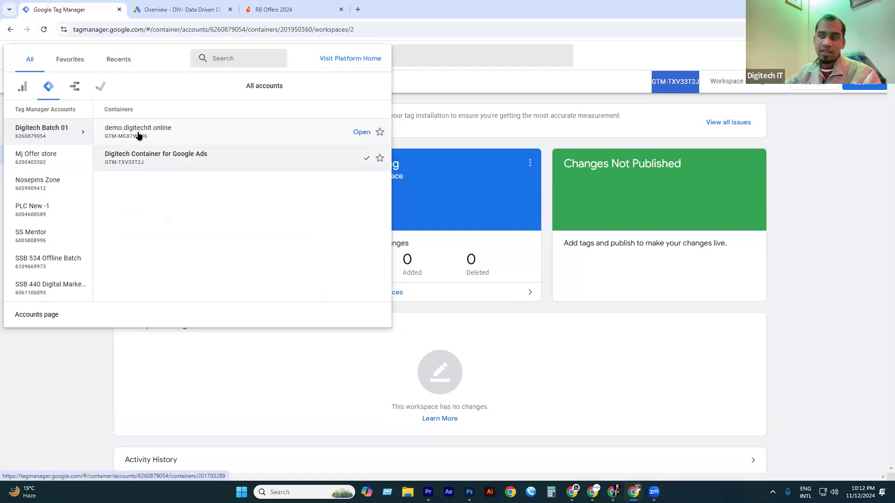
{"action": "left_click", "coordinate": [172, 160]}
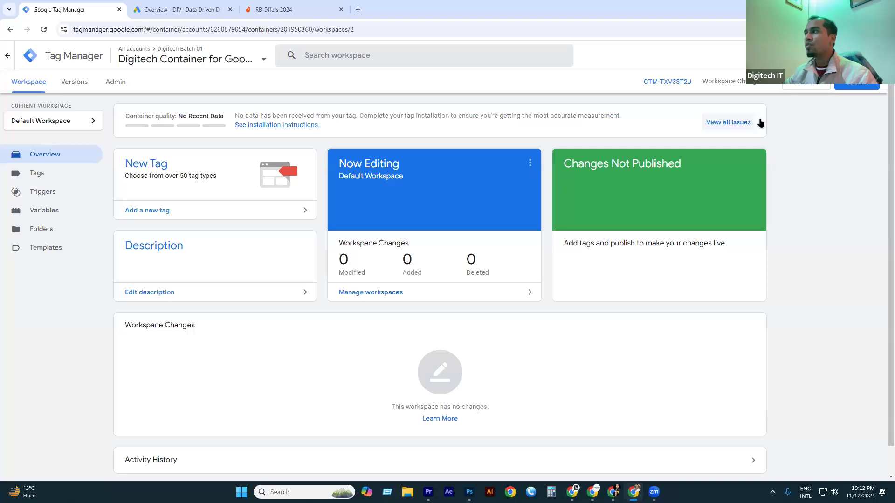
{"action": "left_click", "coordinate": [809, 86]}
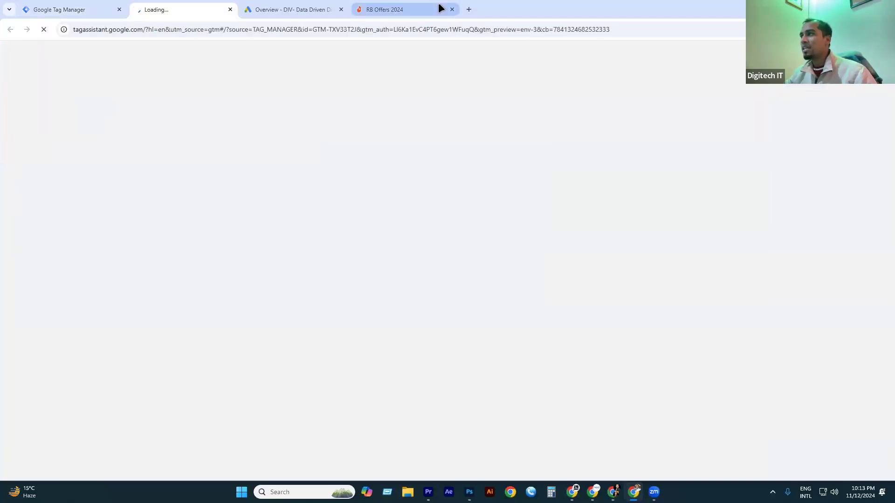
{"action": "left_click", "coordinate": [459, 8]}
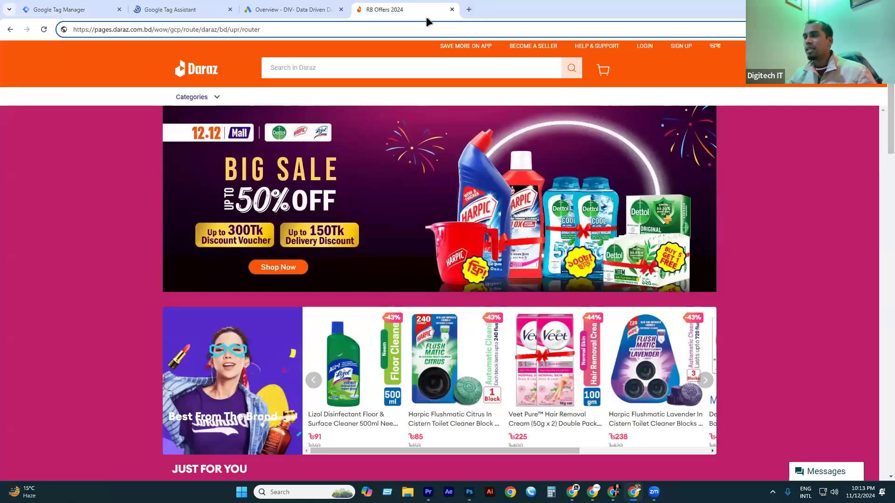
Close the RB Offers 2024 tab and load demo.digitechit.online in a new tab.
{"action": "left_click", "coordinate": [451, 9]}
{"action": "left_click", "coordinate": [354, 9]}
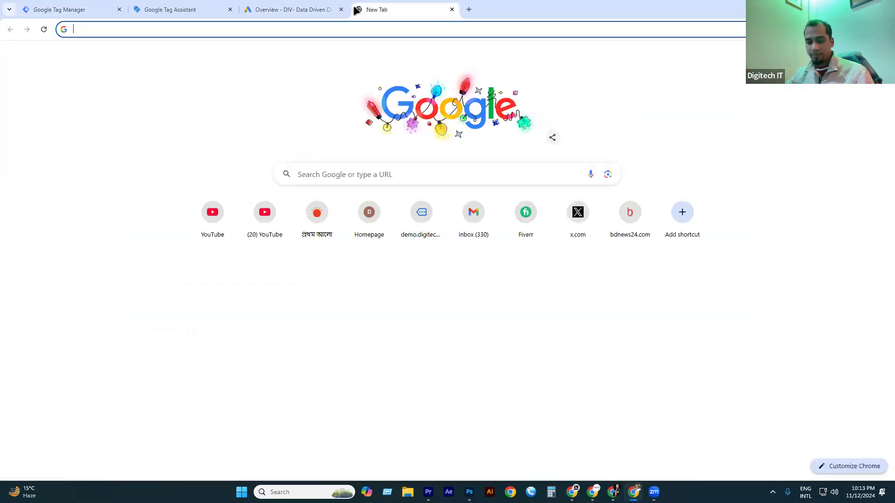
{"action": "type", "text": "de"}
{"action": "key", "text": "Return"}
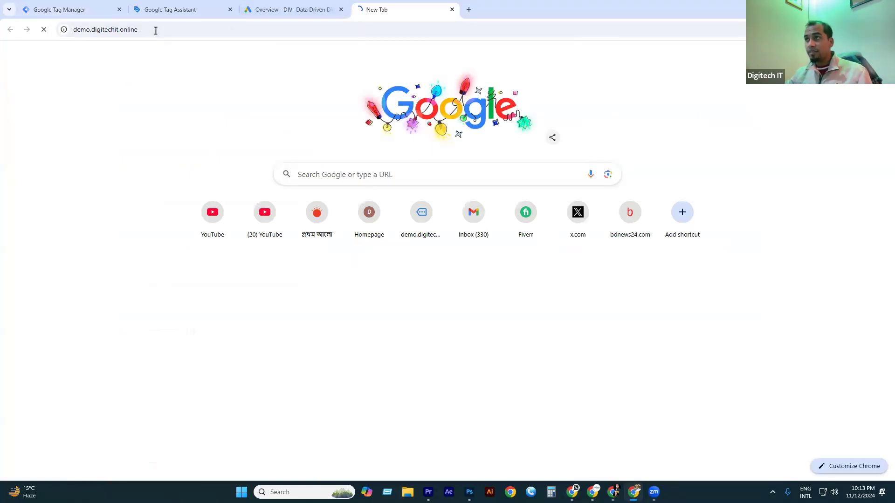
{"action": "left_click", "coordinate": [182, 9]}
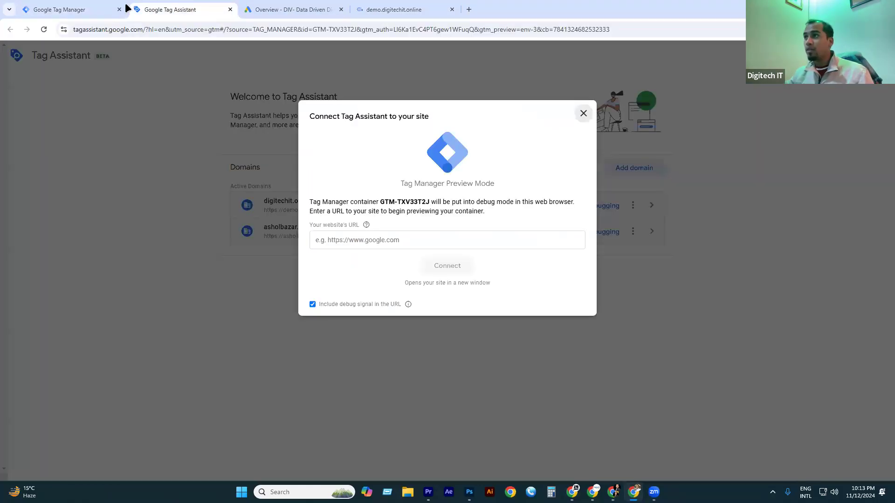
{"action": "left_click", "coordinate": [367, 239]}
{"action": "left_click", "coordinate": [419, 296]}
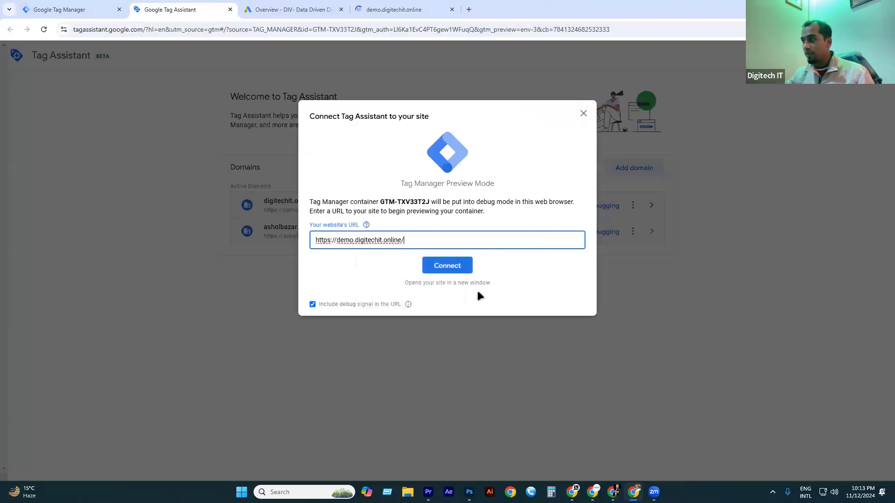
{"action": "left_click", "coordinate": [449, 266]}
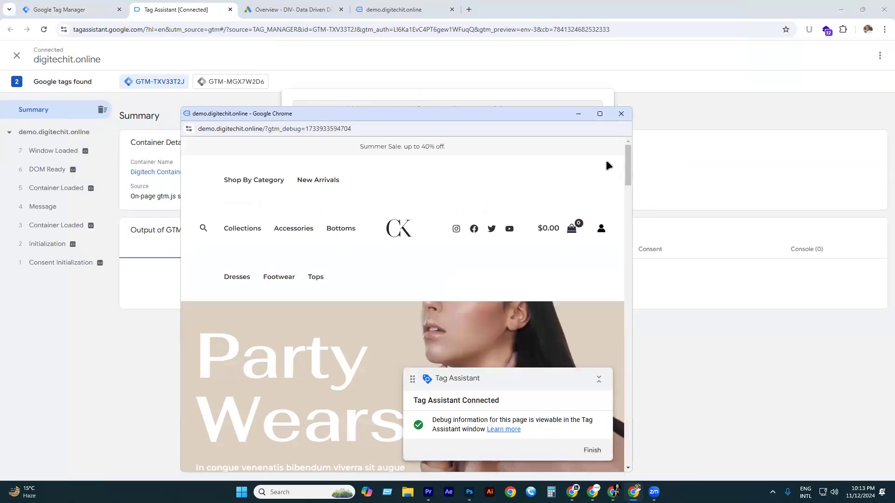
{"action": "left_click", "coordinate": [628, 120]}
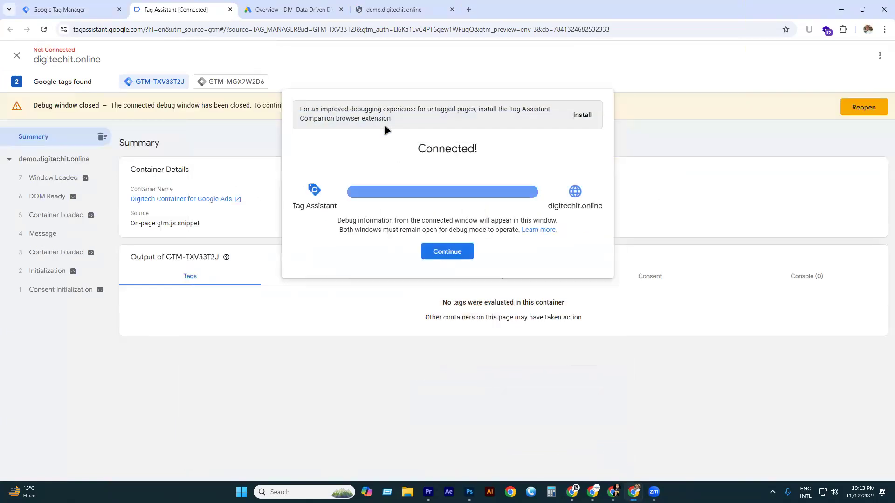
{"action": "left_click", "coordinate": [230, 9]}
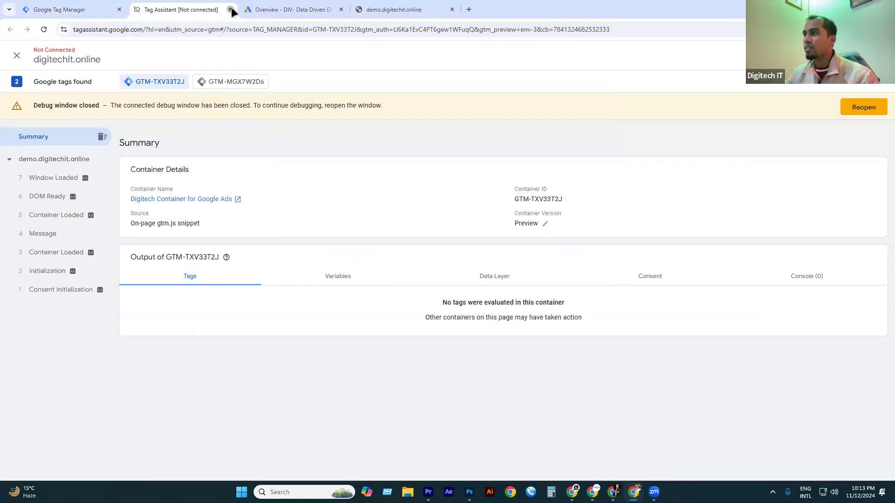
{"action": "left_click", "coordinate": [87, 17]}
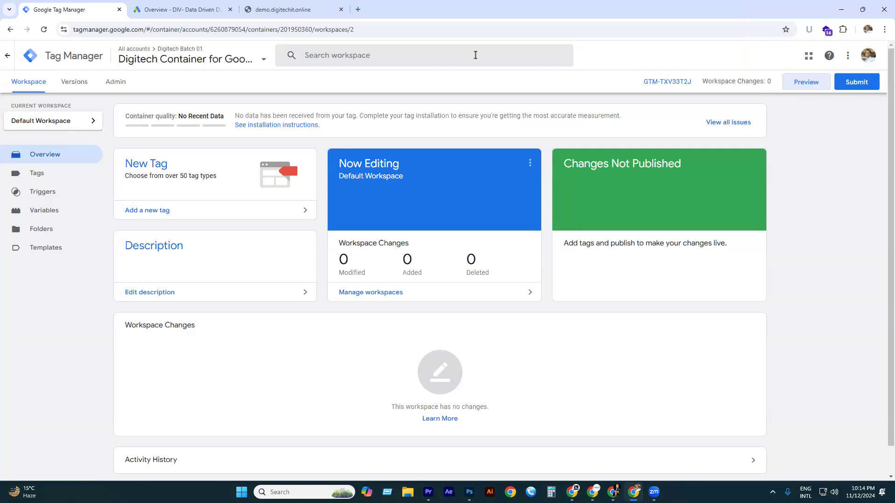
{"action": "mouse_move", "coordinate": [593, 494]}
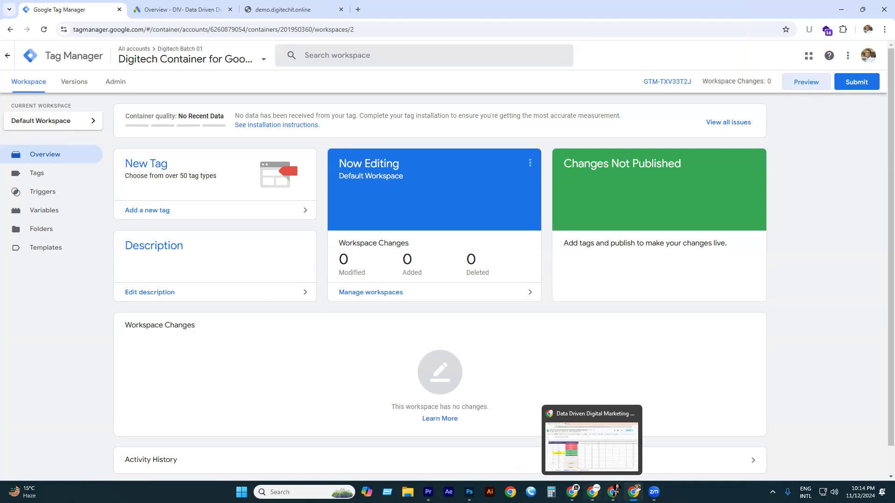
{"action": "left_click", "coordinate": [579, 456]}
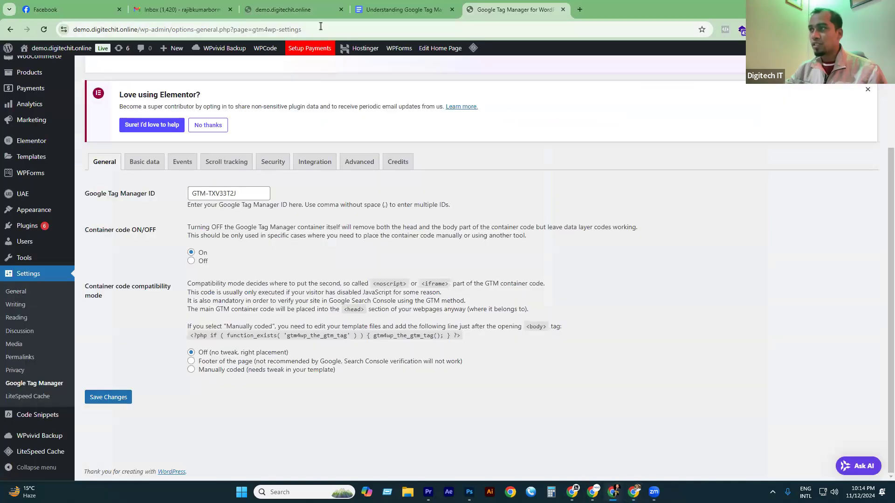
{"action": "left_click", "coordinate": [295, 8]}
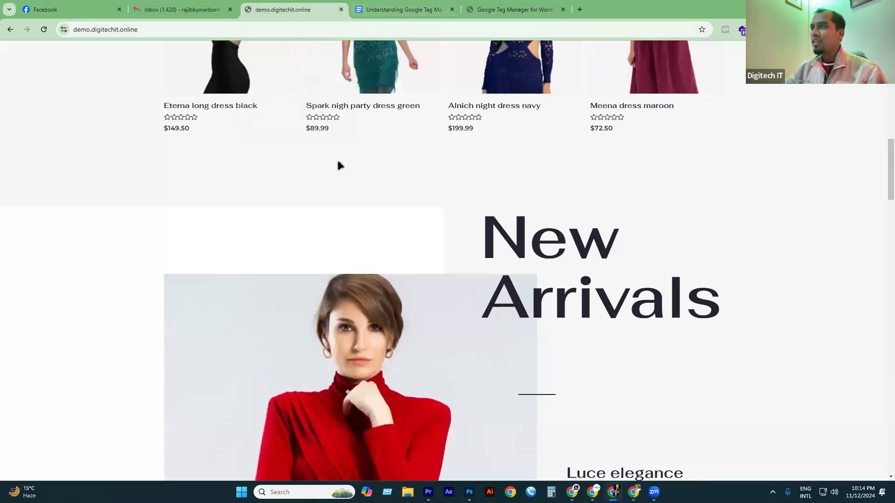
{"action": "scroll", "coordinate": [299, 191], "scroll_direction": "up", "scroll_amount": 10}
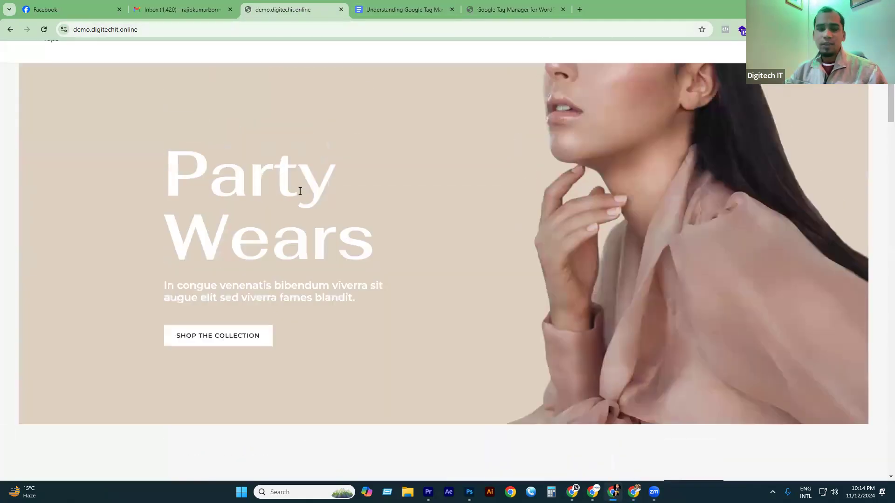
{"action": "scroll", "coordinate": [300, 191], "scroll_direction": "up", "scroll_amount": 2}
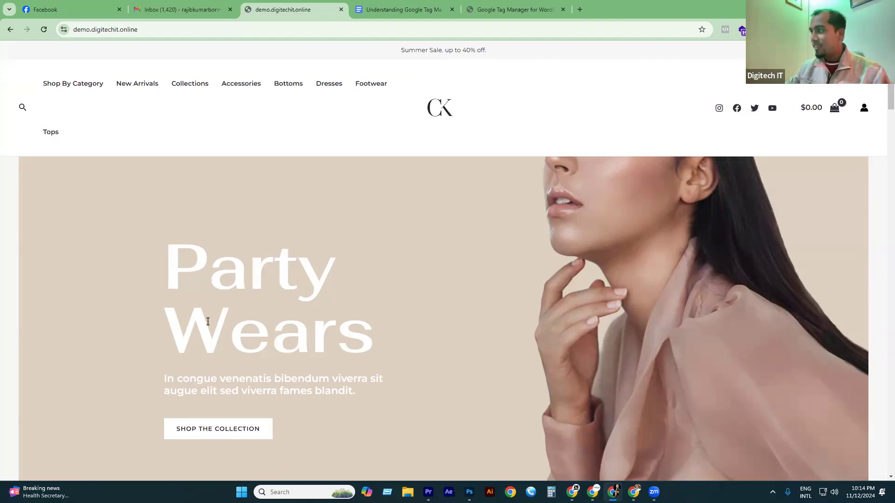
{"action": "left_click", "coordinate": [524, 7]}
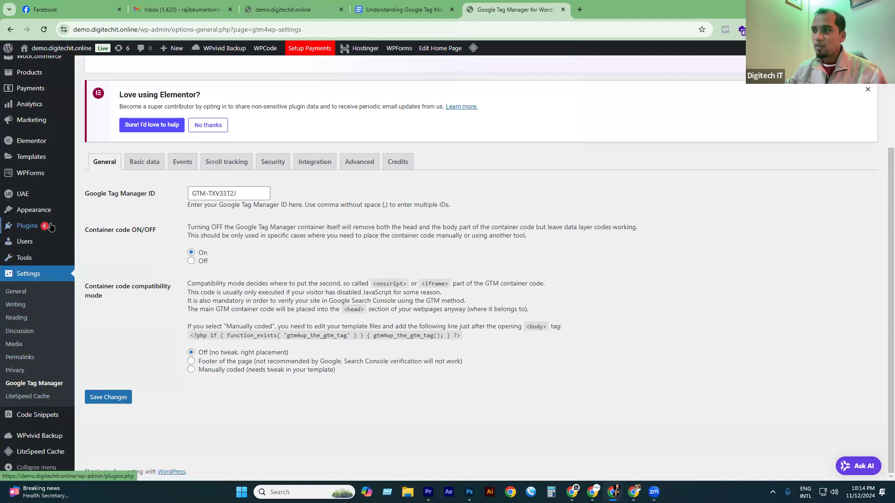
Review the Installed Plugins list and locate the GTM4WP entry.
{"action": "mouse_move", "coordinate": [48, 228]}
{"action": "left_click", "coordinate": [94, 232]}
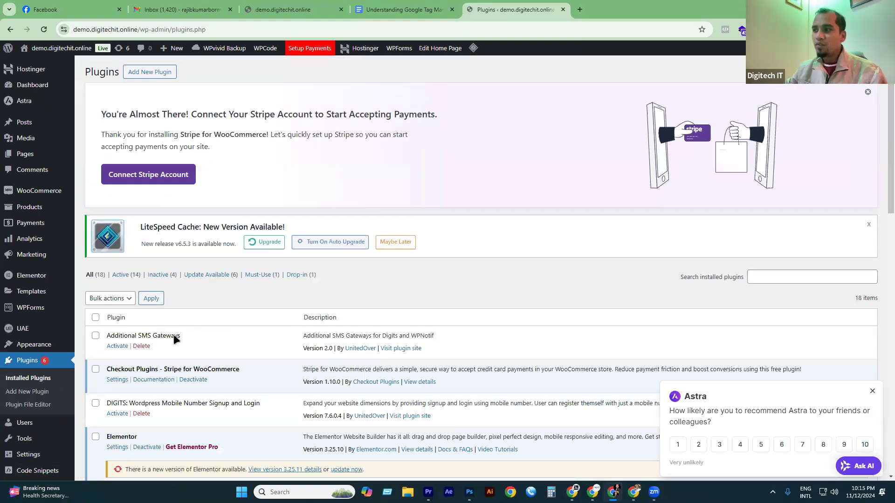
{"action": "scroll", "coordinate": [174, 334], "scroll_direction": "down", "scroll_amount": 8}
{"action": "scroll", "coordinate": [42, 436], "scroll_direction": "down", "scroll_amount": 5}
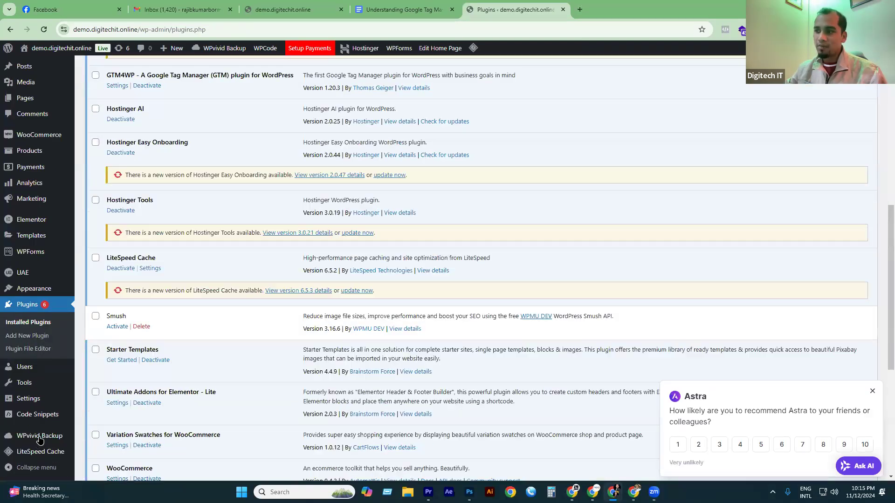
{"action": "scroll", "coordinate": [41, 419], "scroll_direction": "down", "scroll_amount": 2}
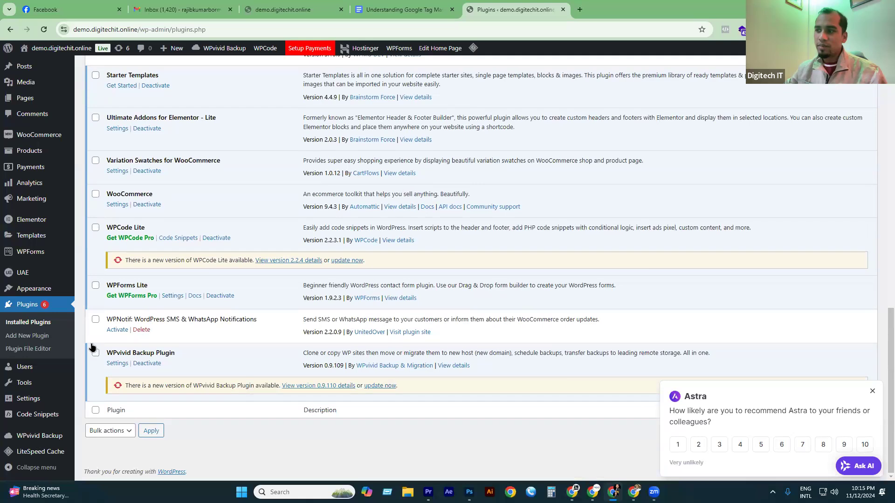
{"action": "mouse_move", "coordinate": [42, 415]}
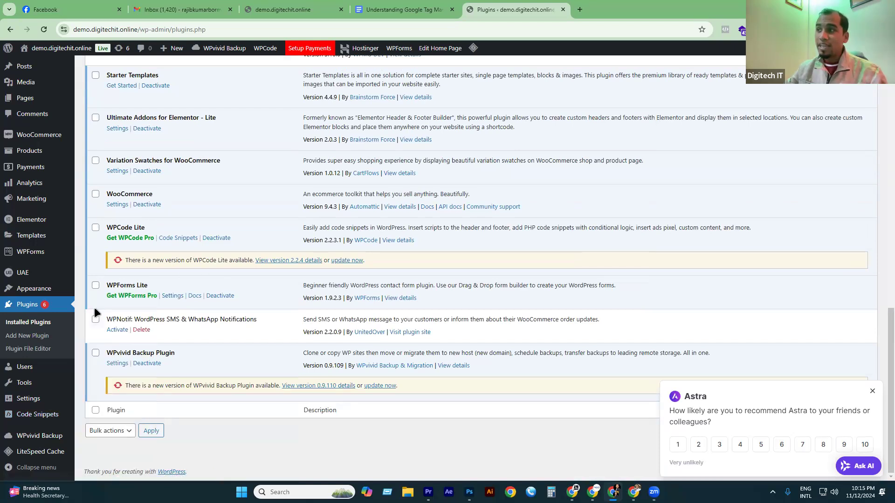
{"action": "scroll", "coordinate": [136, 289], "scroll_direction": "up", "scroll_amount": 5}
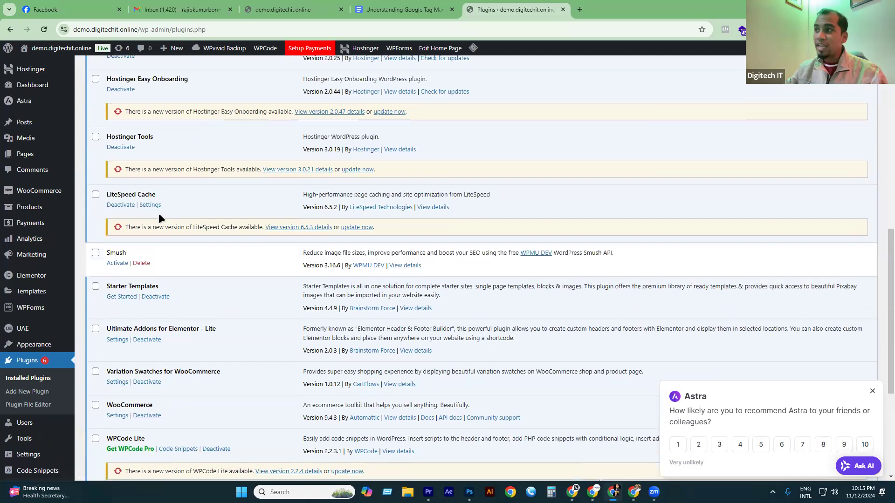
{"action": "scroll", "coordinate": [152, 214], "scroll_direction": "up", "scroll_amount": 5}
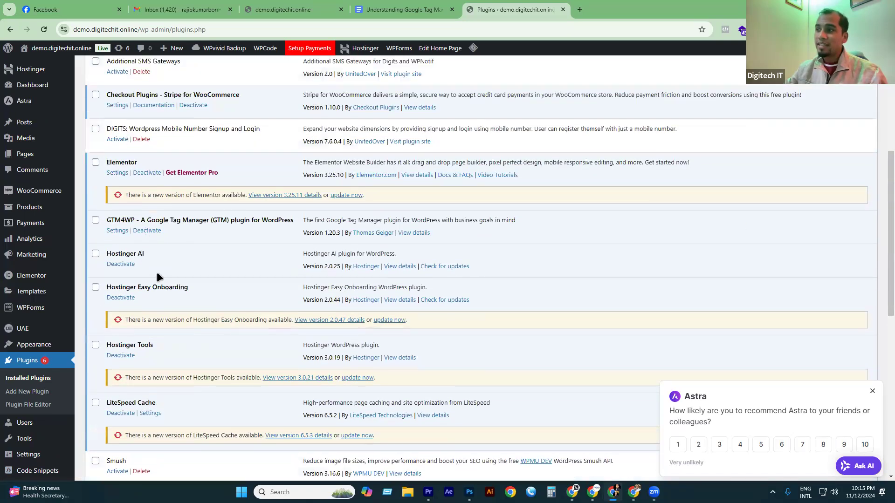
{"action": "scroll", "coordinate": [131, 236], "scroll_direction": "up", "scroll_amount": 1}
{"action": "scroll", "coordinate": [127, 227], "scroll_direction": "down", "scroll_amount": 2}
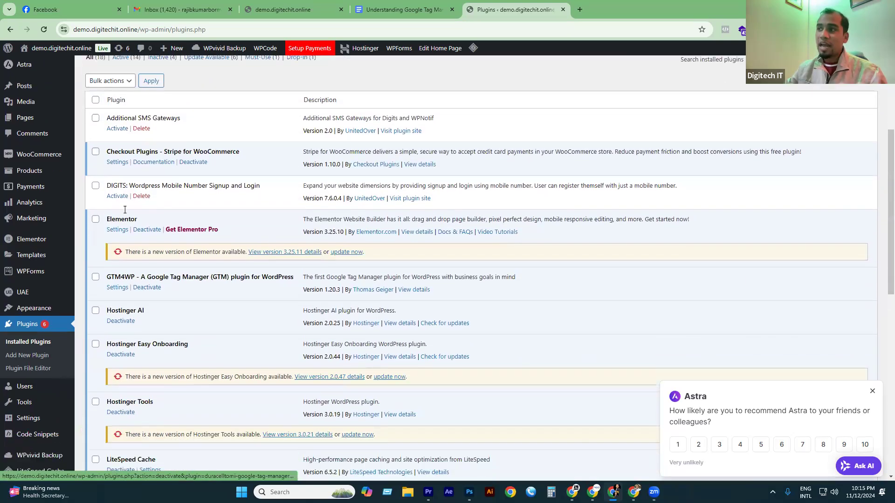
{"action": "double_click", "coordinate": [127, 227]}
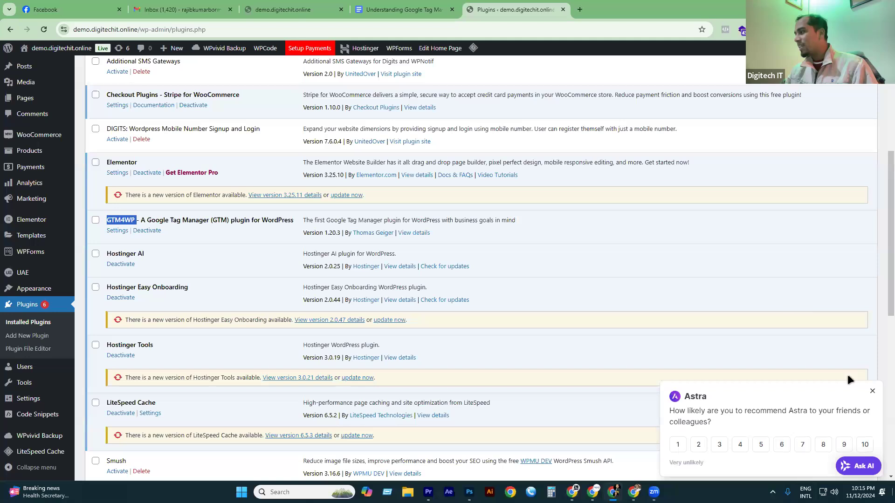
Dismiss the Astra survey popup and return to the Tag Manager window.
{"action": "left_click", "coordinate": [872, 395]}
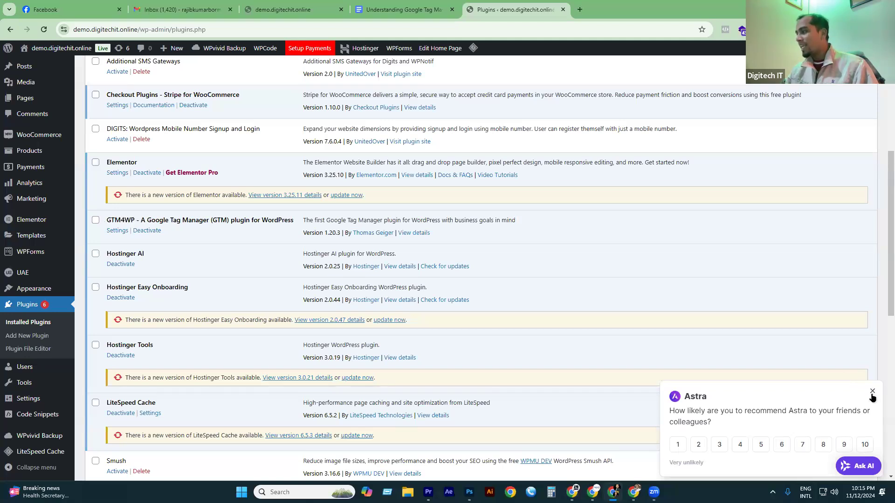
{"action": "left_click", "coordinate": [871, 392]}
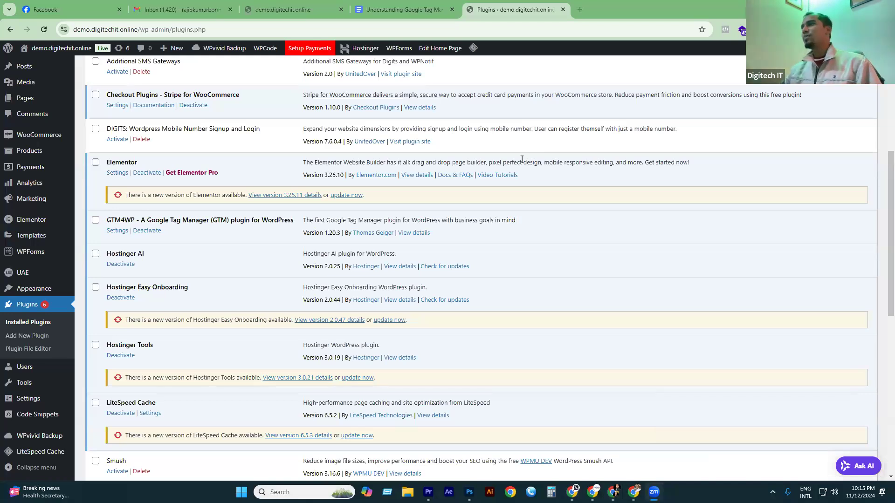
{"action": "key", "text": "alt+Tab"}
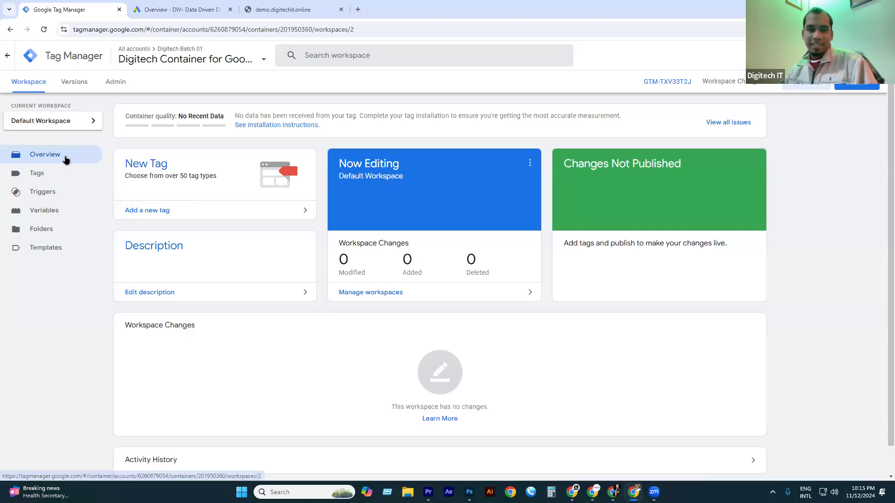
Start a new Google Ads campaign with the Sales objective, then view the demo.digitechit.online store.
{"action": "left_click", "coordinate": [155, 10]}
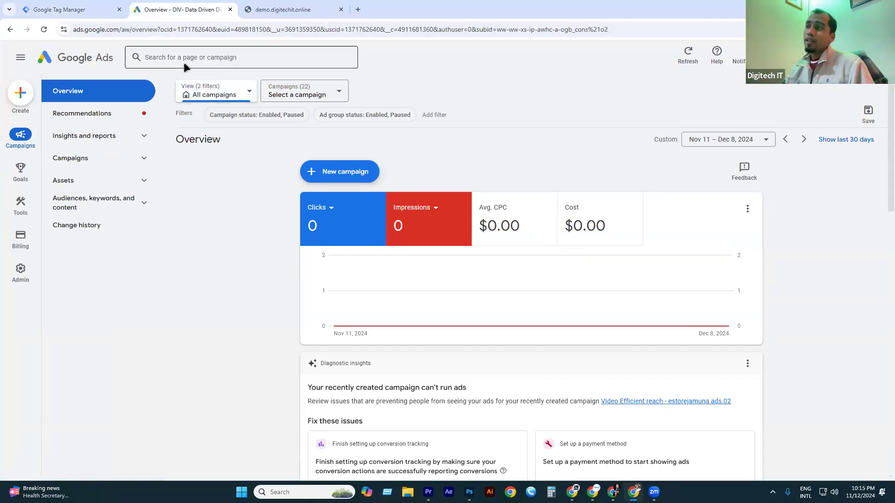
{"action": "left_click", "coordinate": [21, 93]}
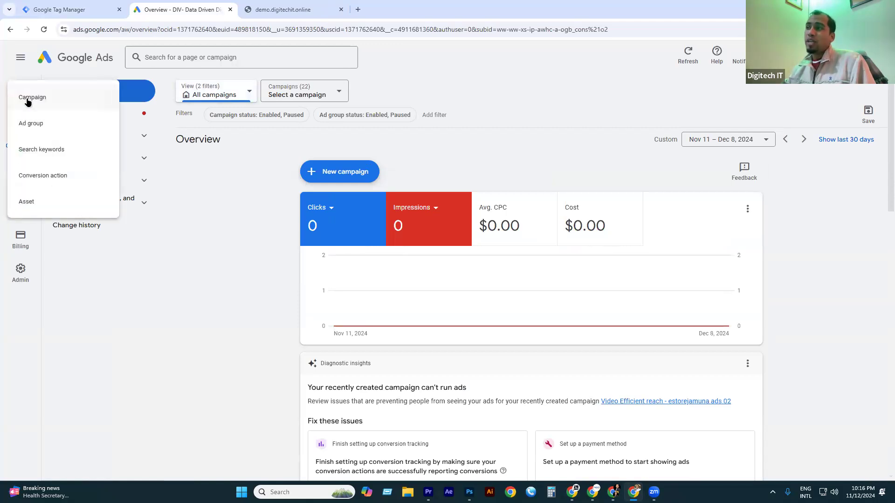
{"action": "left_click", "coordinate": [40, 96]}
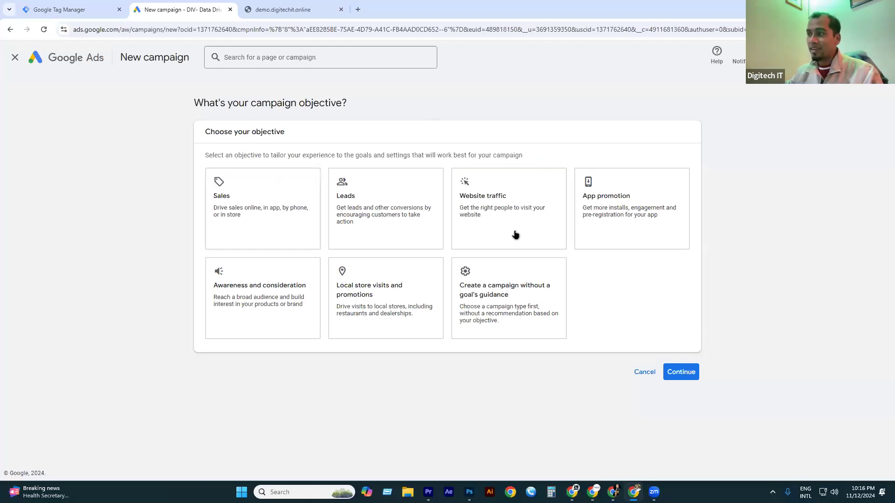
{"action": "left_click", "coordinate": [248, 226]}
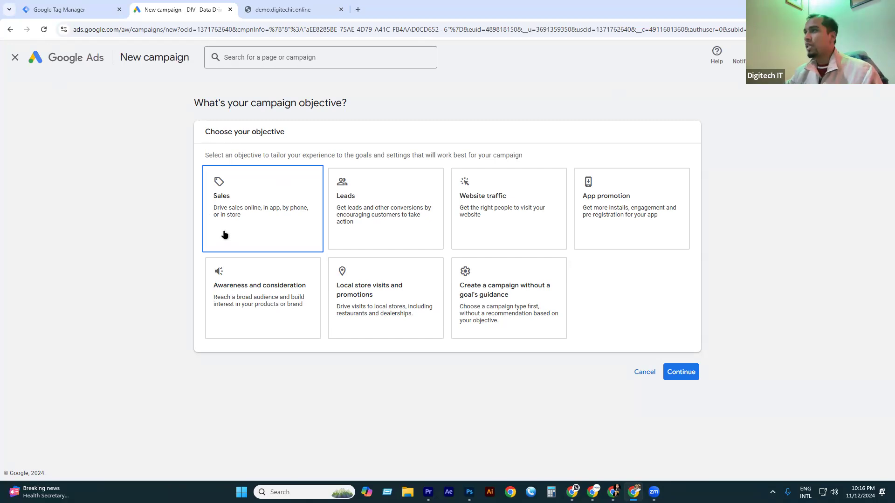
{"action": "left_click", "coordinate": [268, 13]}
{"action": "scroll", "coordinate": [420, 254], "scroll_direction": "down", "scroll_amount": 4}
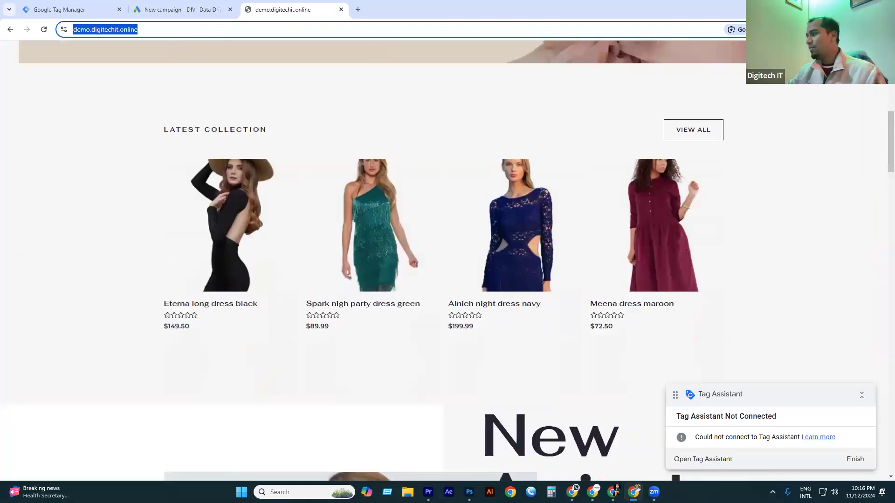
Dismiss the Tag Assistant not-connected popup on the WooCommerce storefront.
{"action": "scroll", "coordinate": [858, 457], "scroll_direction": "down", "scroll_amount": 2}
{"action": "left_click", "coordinate": [855, 459]}
{"action": "scroll", "coordinate": [355, 251], "scroll_direction": "down", "scroll_amount": 5}
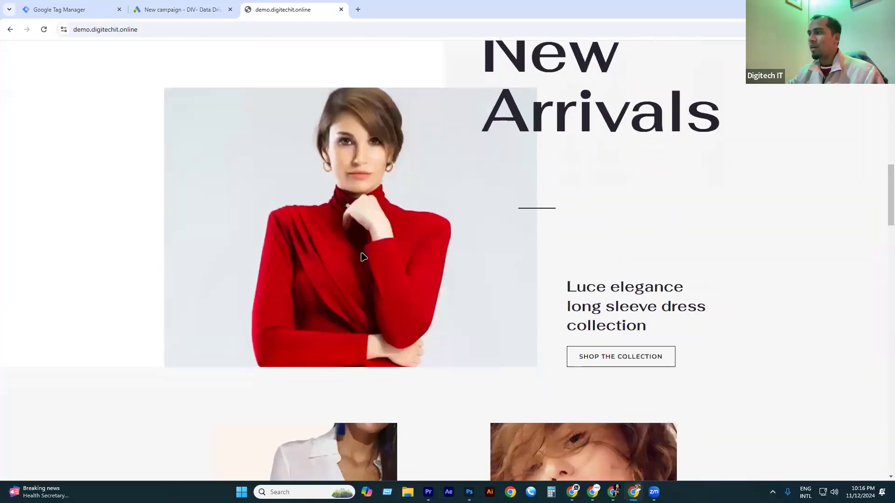
{"action": "scroll", "coordinate": [364, 257], "scroll_direction": "up", "scroll_amount": 5}
Open the Eterna long dress black product page, highlight its purchase area, then return to Google Ads.
{"action": "left_click", "coordinate": [214, 107]}
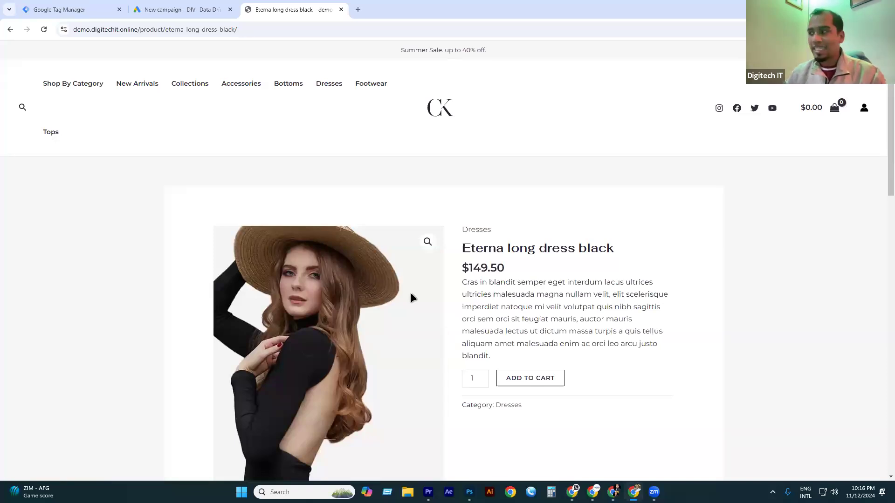
{"action": "left_click_drag", "start_coordinate": [497, 356], "coordinate": [456, 251]}
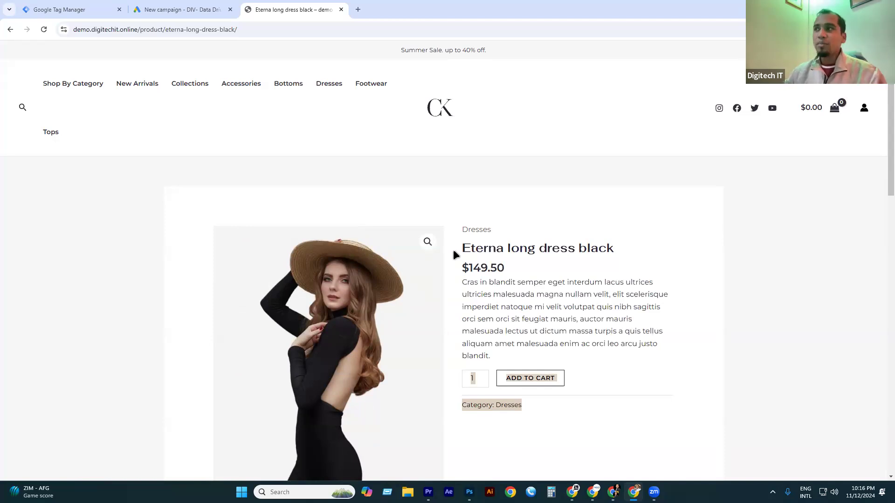
{"action": "left_click", "coordinate": [187, 9]}
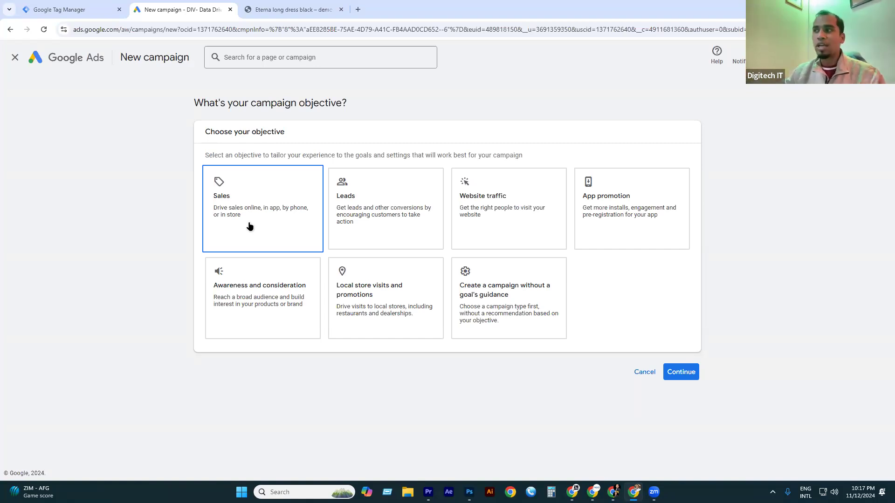
Close the campaign draft and start a new conversion action from Goals > Conversions > Summary.
{"action": "left_click", "coordinate": [15, 57]}
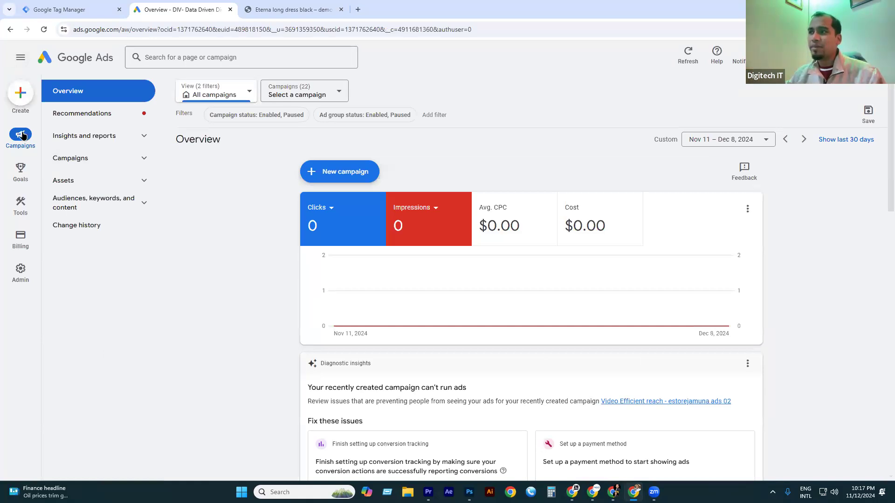
{"action": "mouse_move", "coordinate": [22, 177]}
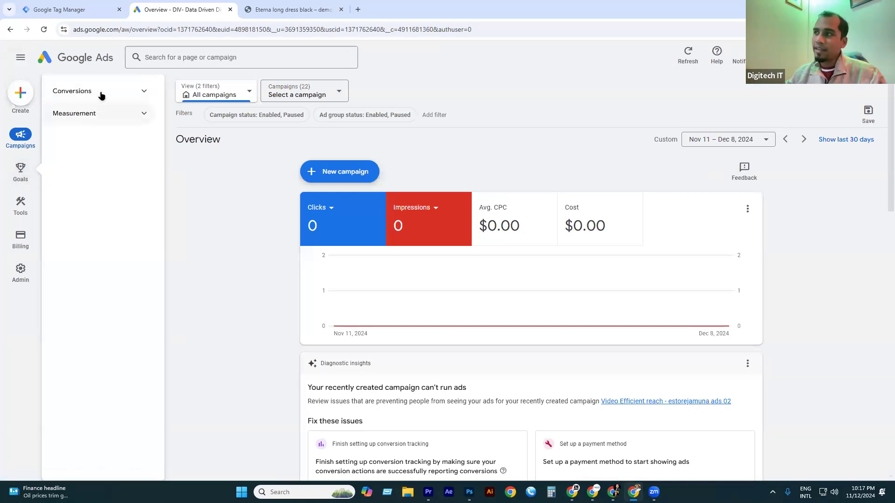
{"action": "left_click", "coordinate": [100, 93]}
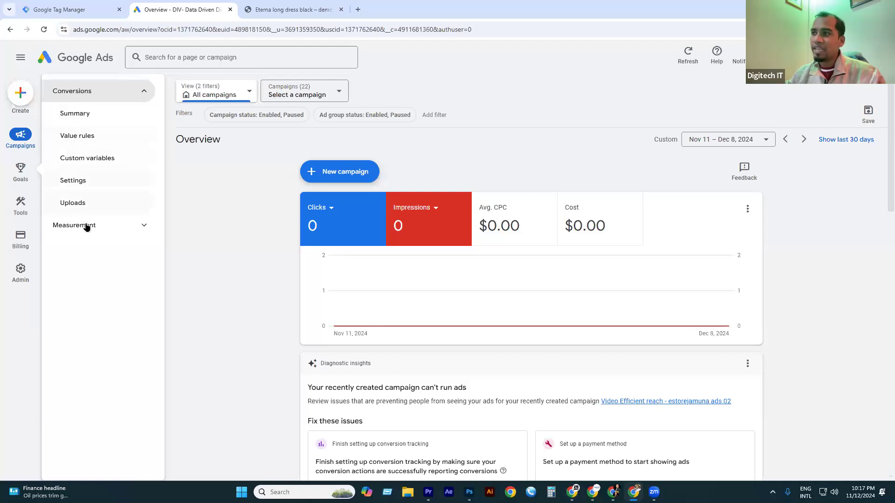
{"action": "left_click", "coordinate": [80, 117]}
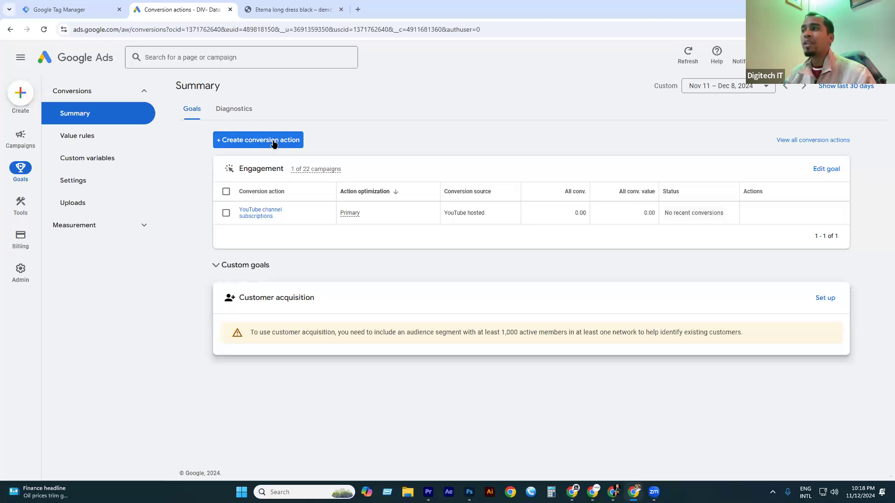
{"action": "left_click", "coordinate": [248, 141]}
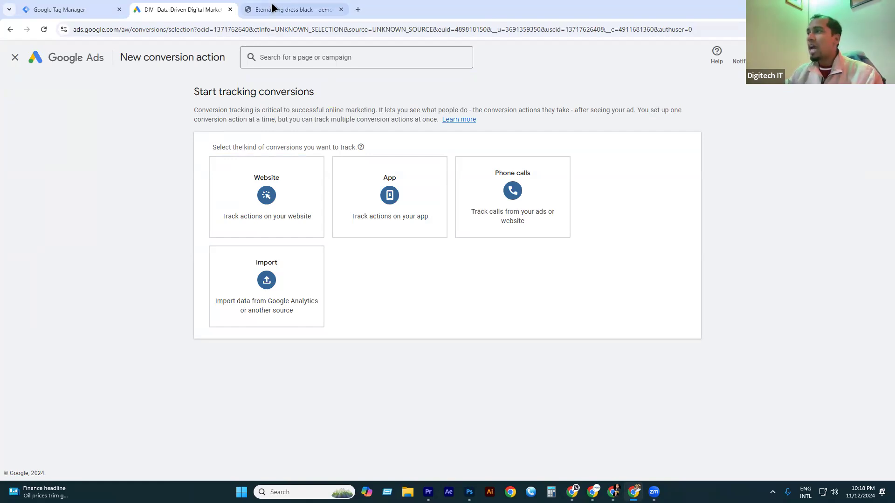
{"action": "left_click", "coordinate": [294, 9]}
Return to the store homepage and browse Latest Collection, New Arrivals and the category tiles.
{"action": "left_click", "coordinate": [435, 109]}
{"action": "scroll", "coordinate": [402, 272], "scroll_direction": "down", "scroll_amount": 7}
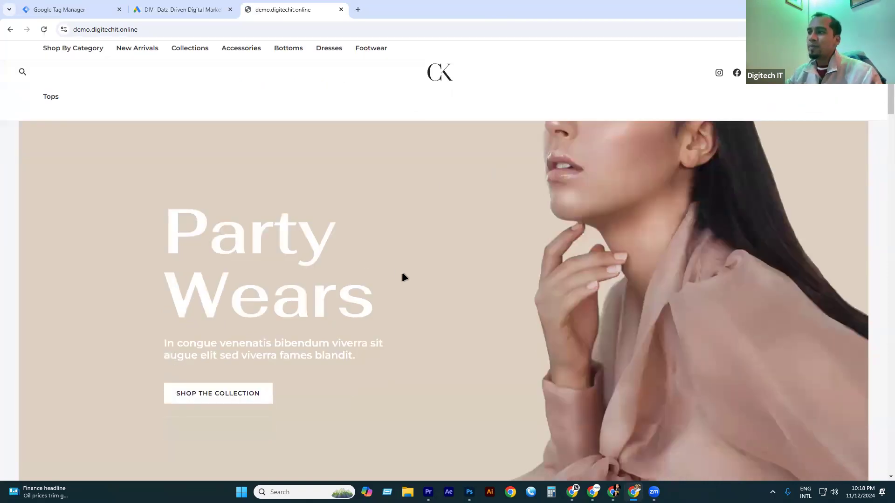
{"action": "scroll", "coordinate": [391, 265], "scroll_direction": "down", "scroll_amount": 3}
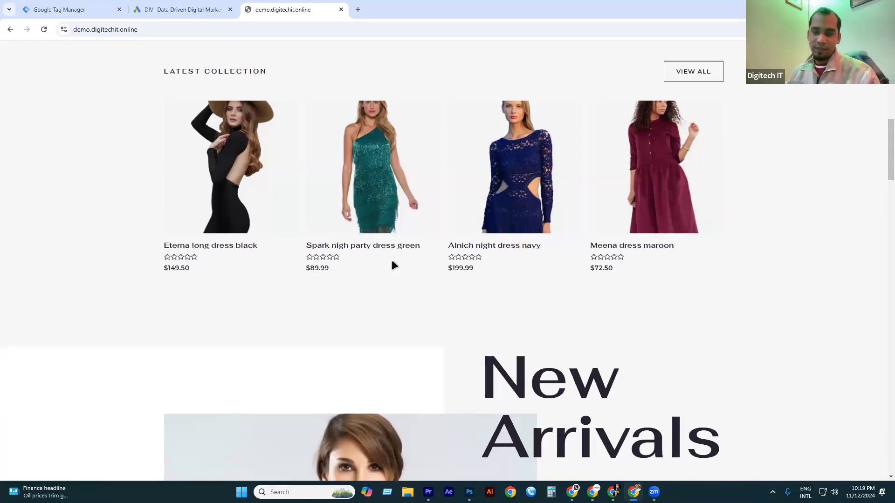
{"action": "scroll", "coordinate": [413, 337], "scroll_direction": "down", "scroll_amount": 12}
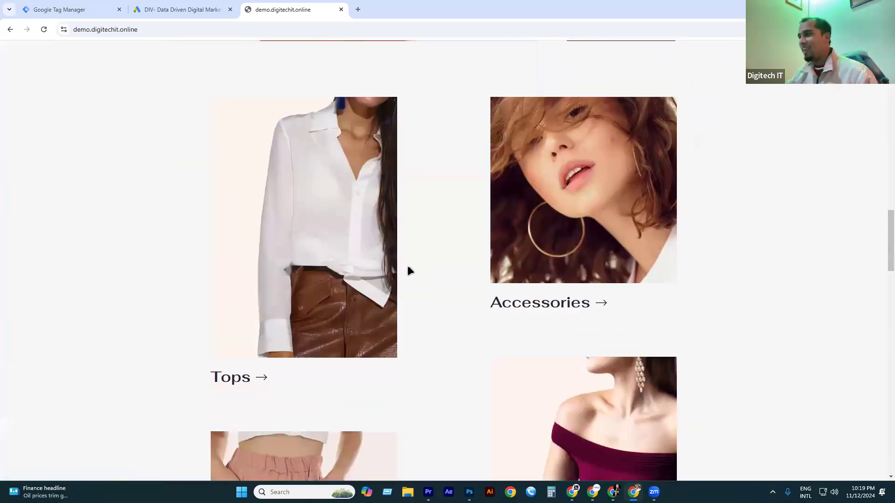
{"action": "scroll", "coordinate": [407, 270], "scroll_direction": "down", "scroll_amount": 15}
{"action": "left_click", "coordinate": [357, 10]}
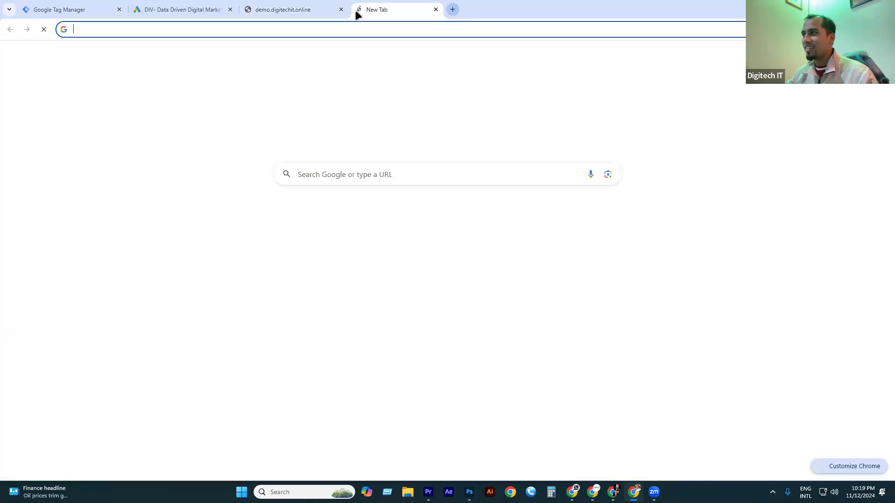
Search Google for 'best clothing brands in usa' and preview, then close, the LIUHUAMALL lead form.
{"action": "type", "text": "be"}
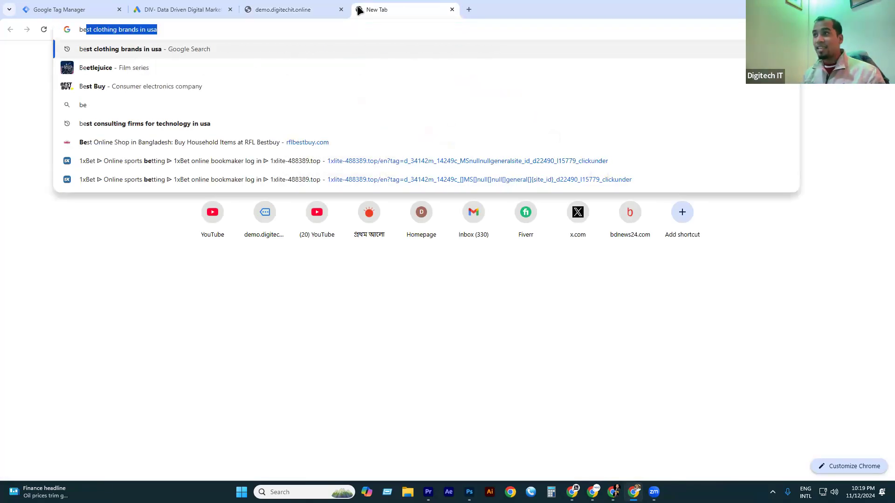
{"action": "key", "text": "Return"}
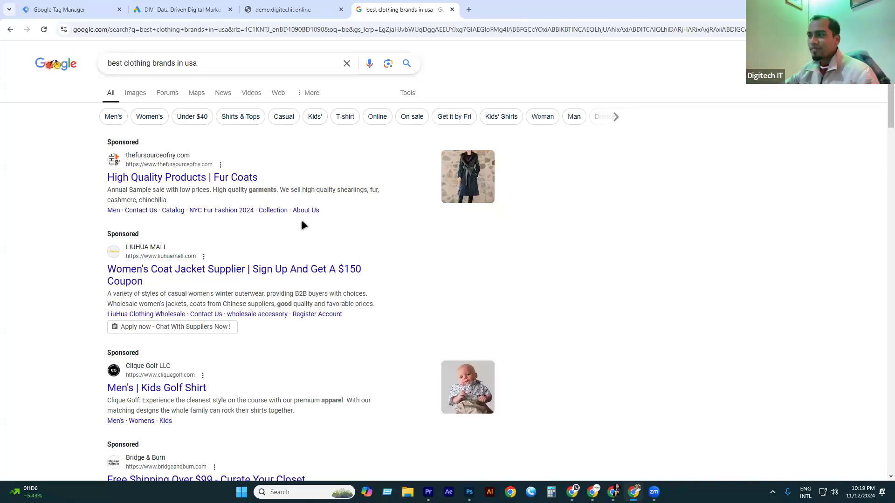
{"action": "left_click", "coordinate": [201, 329]}
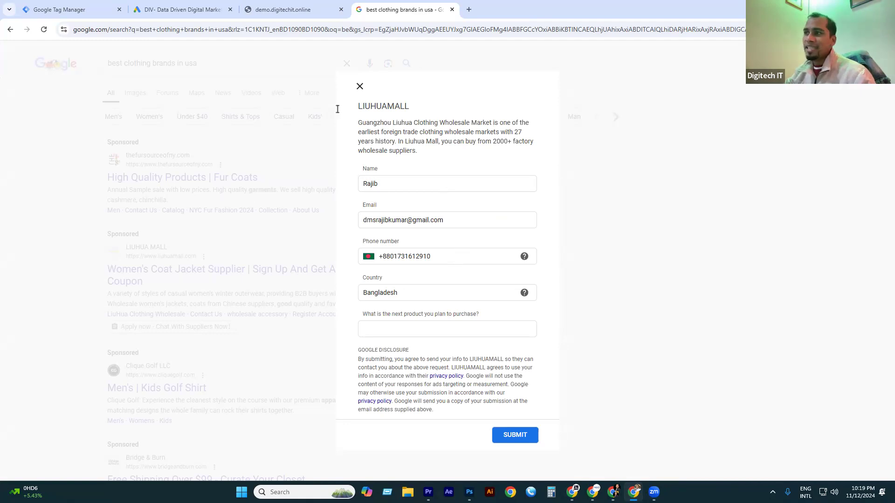
{"action": "left_click", "coordinate": [360, 87]}
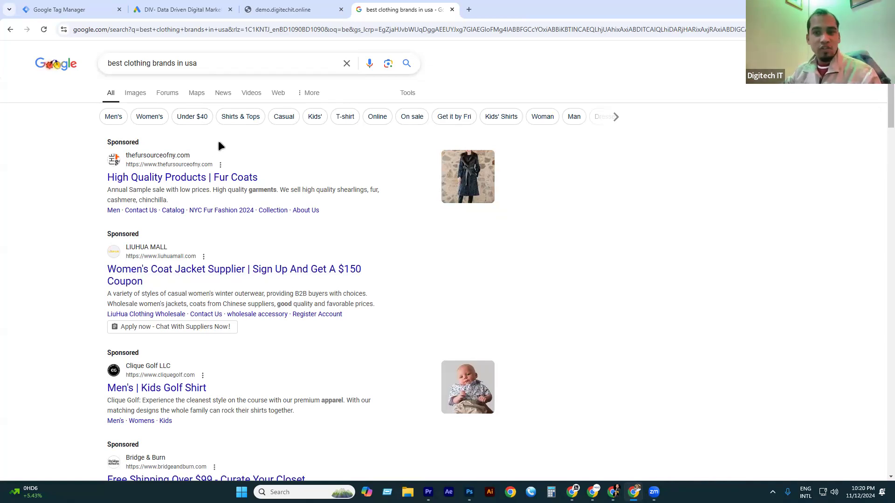
{"action": "left_click", "coordinate": [182, 10]}
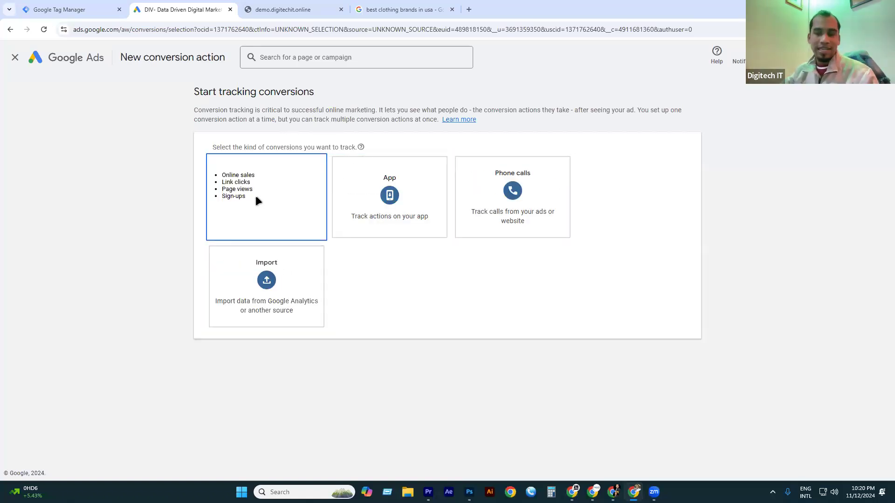
Choose Website conversions and replace the 10ms.com domain with the demo store's URL.
{"action": "left_click", "coordinate": [284, 199]}
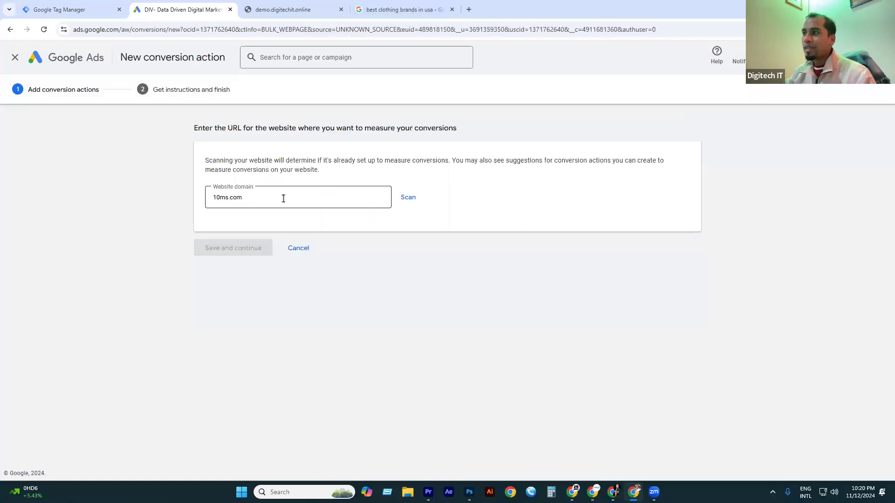
{"action": "left_click", "coordinate": [281, 197]}
{"action": "double_click", "coordinate": [249, 199]}
{"action": "key", "text": "BackSpace"}
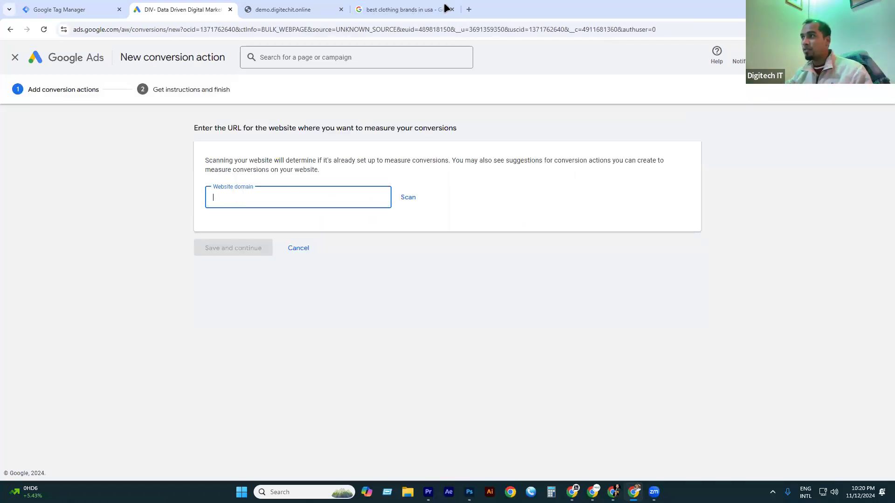
{"action": "left_click", "coordinate": [278, 8]}
{"action": "left_click", "coordinate": [150, 30]}
{"action": "key", "text": "ctrl+c"}
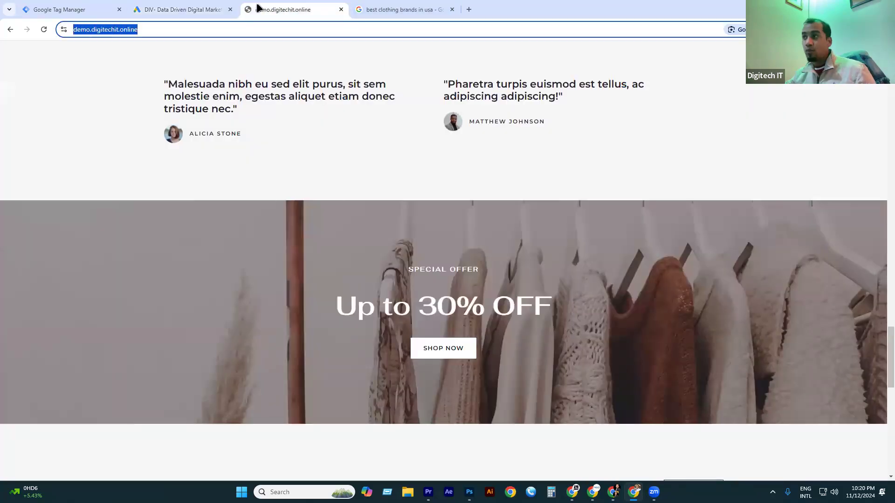
{"action": "left_click", "coordinate": [208, 10]}
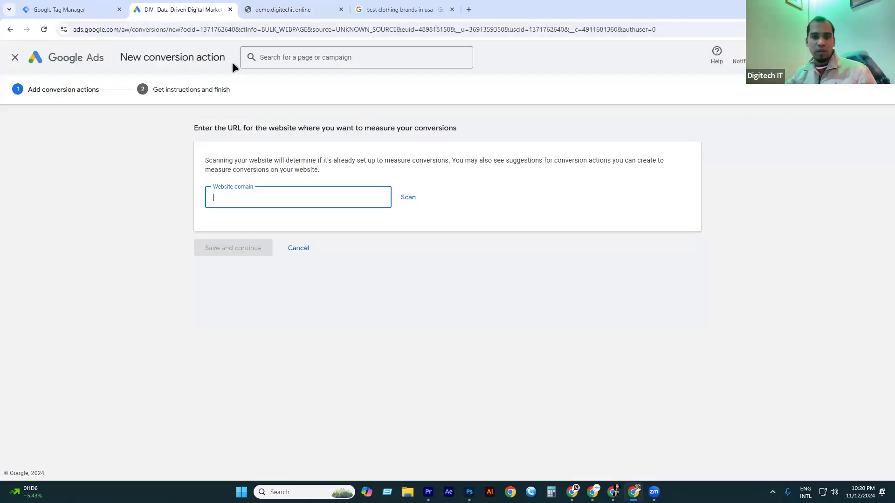
{"action": "key", "text": "ctrl+v"}
{"action": "left_click", "coordinate": [408, 198]}
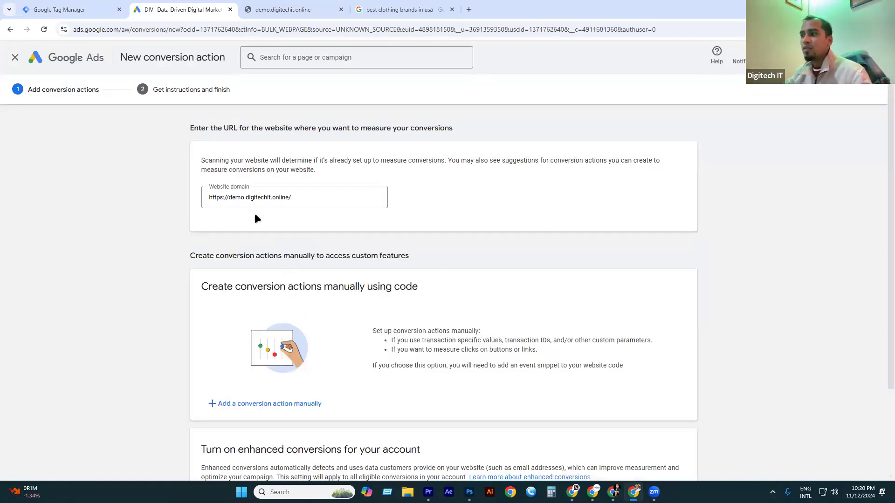
{"action": "scroll", "coordinate": [294, 191], "scroll_direction": "down", "scroll_amount": 2}
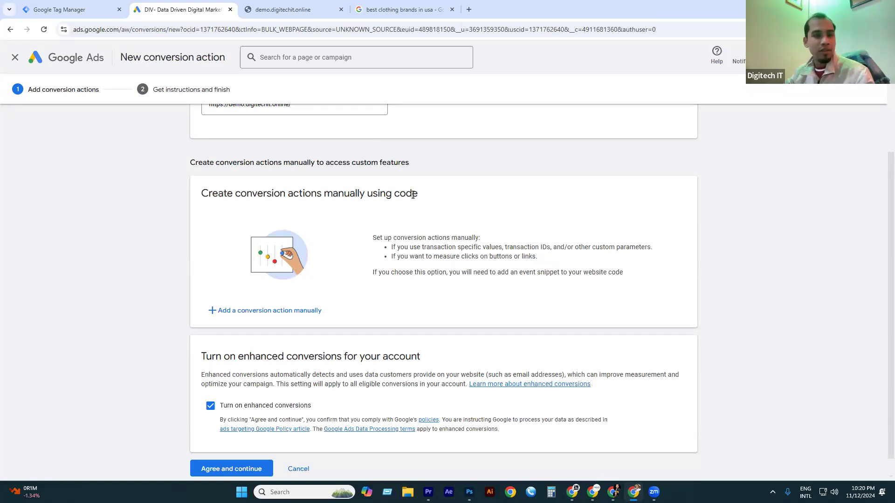
{"action": "scroll", "coordinate": [401, 215], "scroll_direction": "down", "scroll_amount": 1}
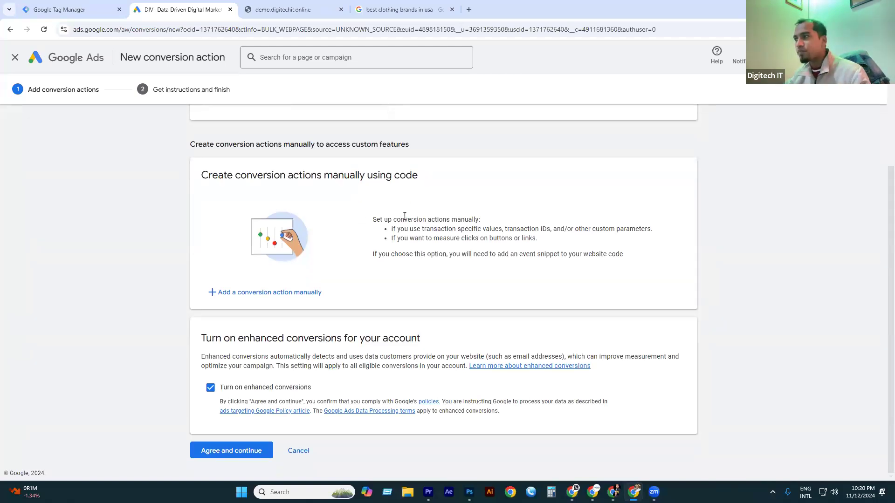
{"action": "left_click_drag", "start_coordinate": [204, 171], "coordinate": [474, 175]}
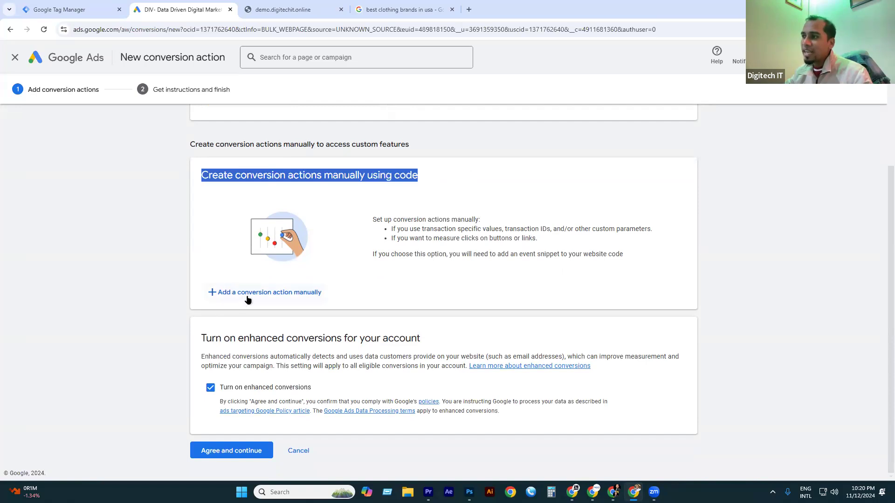
{"action": "left_click", "coordinate": [285, 299]}
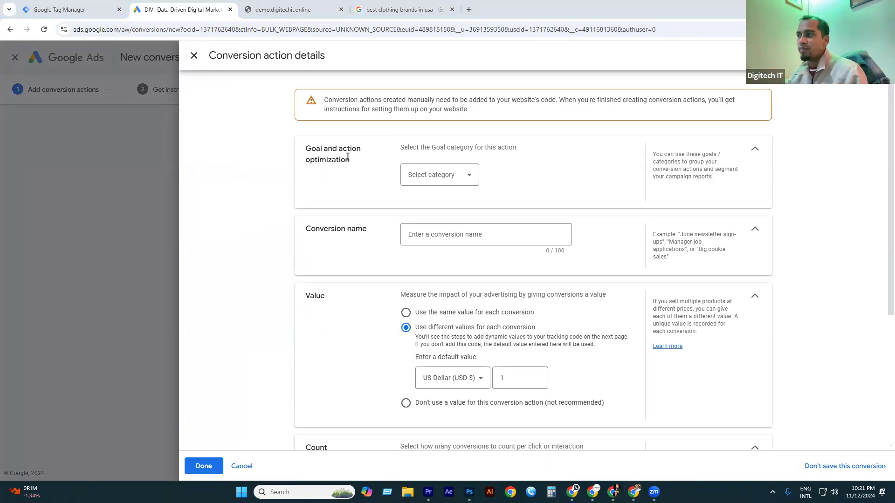
Browse the goal categories in the Select category dropdown, then go to the clothing search results.
{"action": "left_click", "coordinate": [442, 182]}
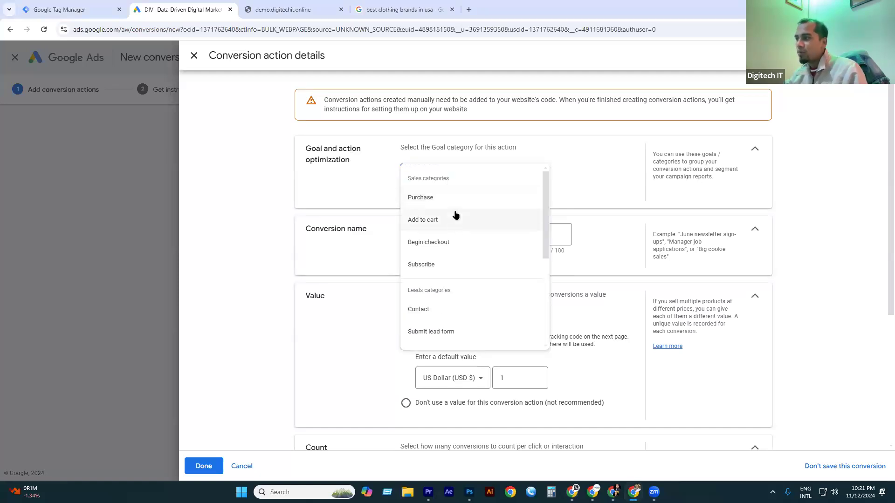
{"action": "scroll", "coordinate": [438, 205], "scroll_direction": "down", "scroll_amount": 4}
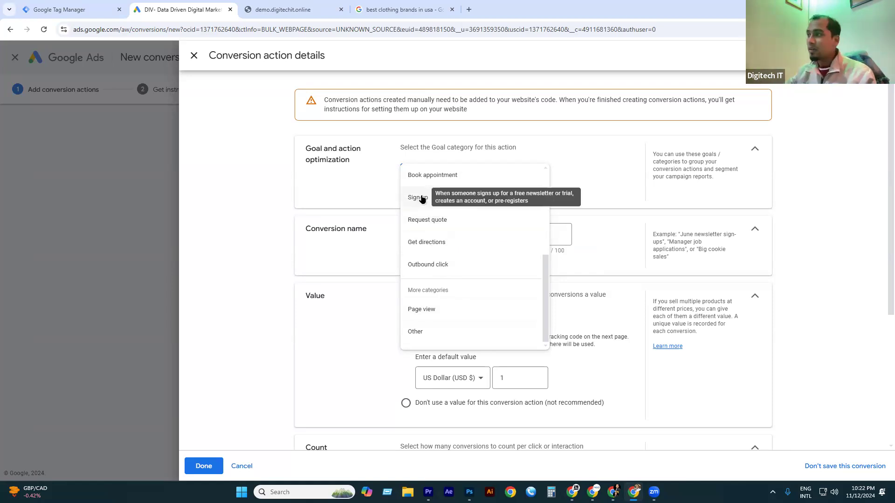
{"action": "scroll", "coordinate": [419, 179], "scroll_direction": "up", "scroll_amount": 1}
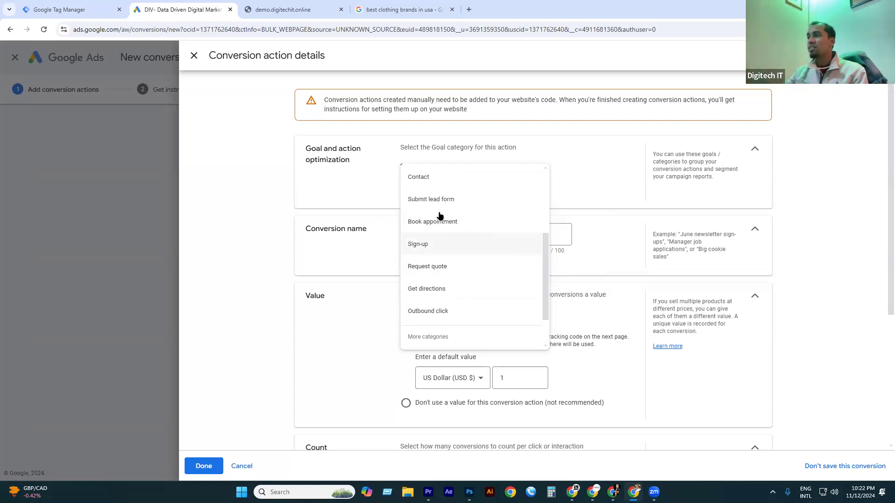
{"action": "left_click", "coordinate": [405, 6]}
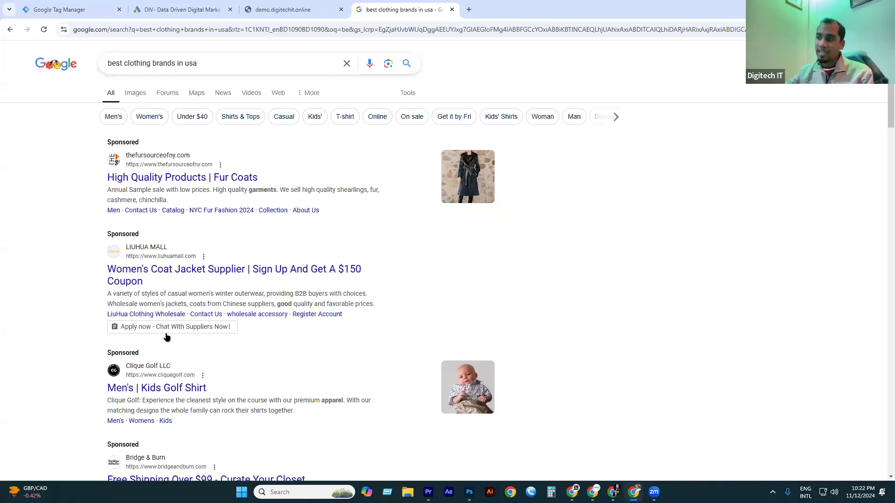
Reopen and close the LIUHUAMALL lead form, then open the Fur Coats ad in a new tab.
{"action": "left_click", "coordinate": [171, 330]}
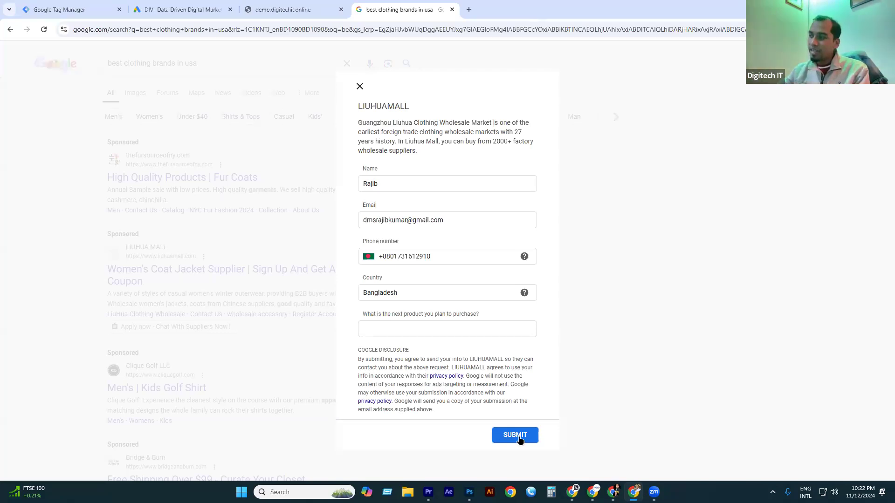
{"action": "left_click", "coordinate": [359, 87]}
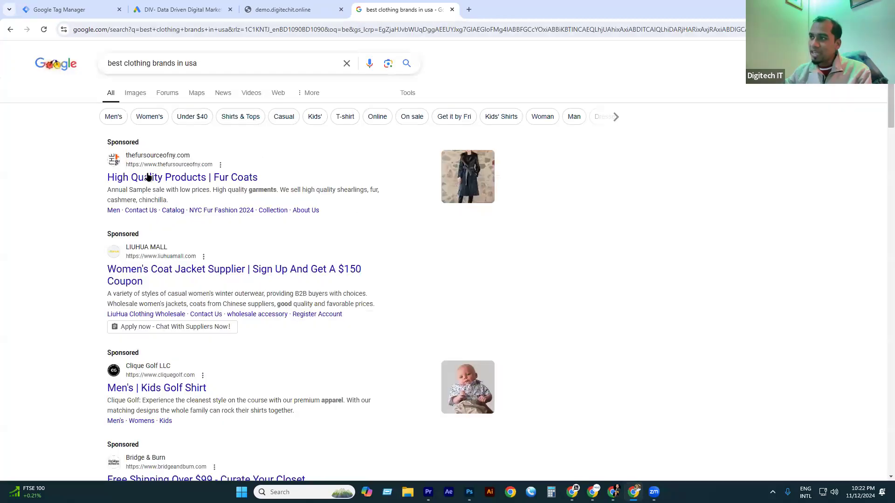
{"action": "right_click", "coordinate": [156, 183]}
{"action": "left_click", "coordinate": [190, 187]}
{"action": "left_click", "coordinate": [505, 9]}
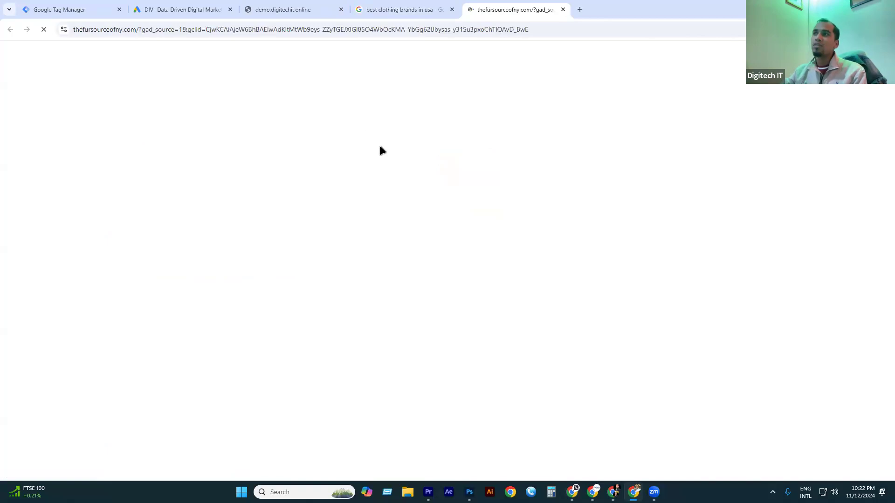
Scroll The Fur Source of NY coat gallery and flip through the enlarged coat photos.
{"action": "scroll", "coordinate": [441, 233], "scroll_direction": "down", "scroll_amount": 6}
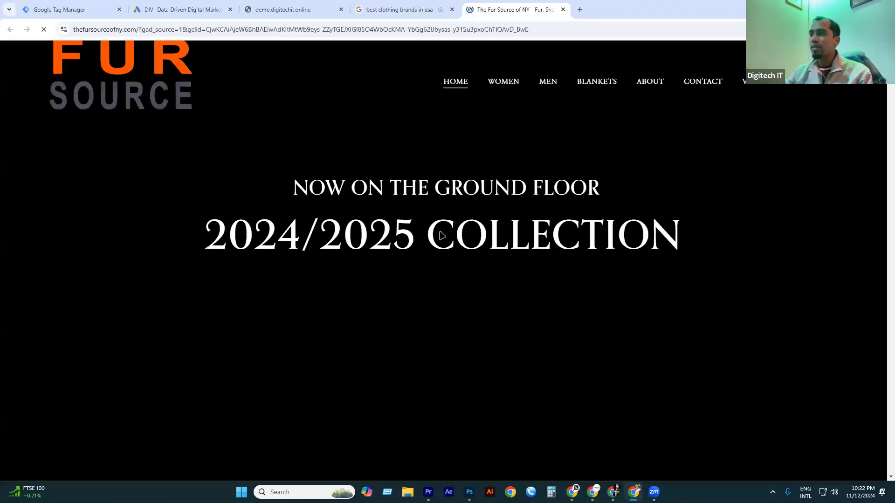
{"action": "scroll", "coordinate": [357, 215], "scroll_direction": "down", "scroll_amount": 6}
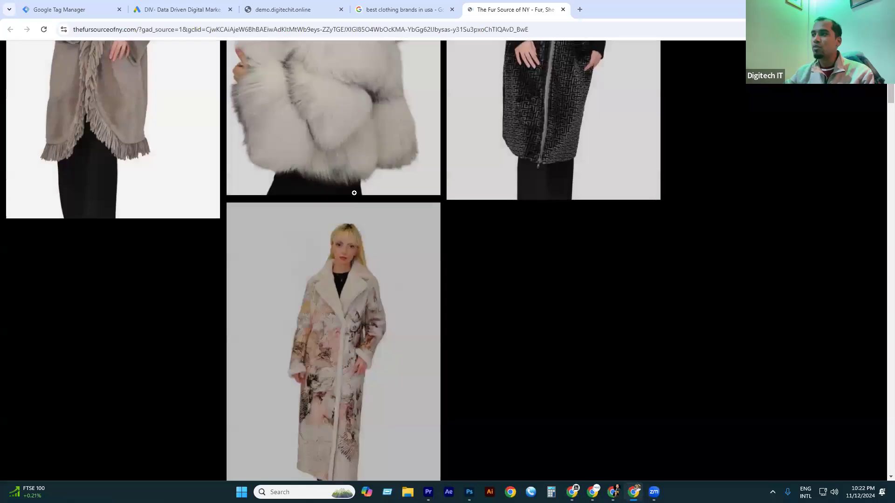
{"action": "scroll", "coordinate": [690, 251], "scroll_direction": "down", "scroll_amount": 15}
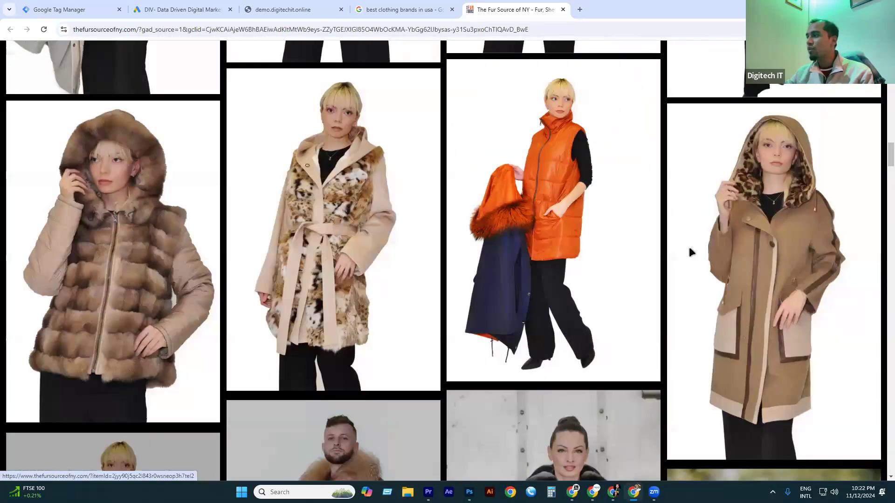
{"action": "left_click", "coordinate": [690, 251]}
{"action": "key", "text": "Right"}
{"action": "key", "text": "Right"}
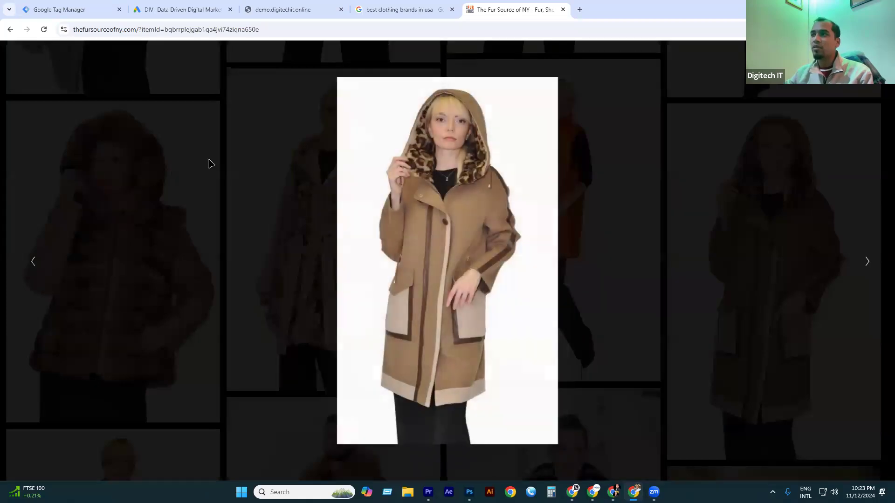
{"action": "key", "text": "Right"}
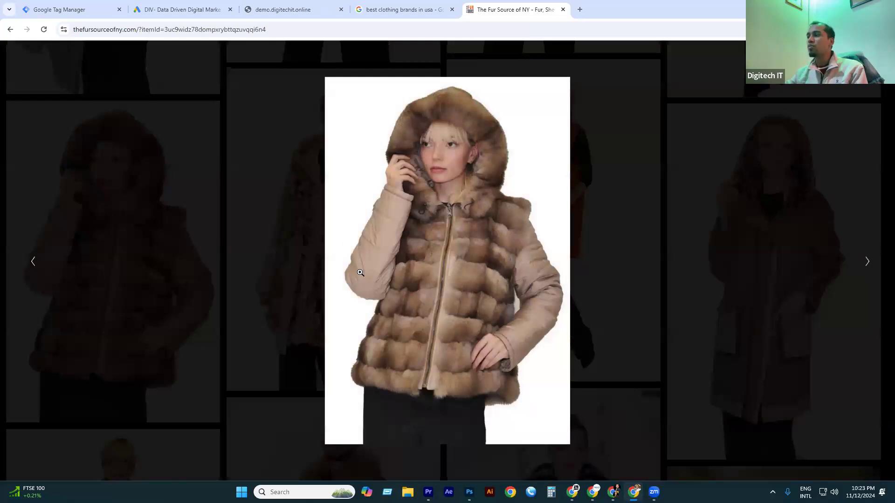
{"action": "key", "text": "alt+Left"}
Scroll further down the gallery, then return to the Google Ads conversion action details.
{"action": "scroll", "coordinate": [364, 275], "scroll_direction": "down", "scroll_amount": 15}
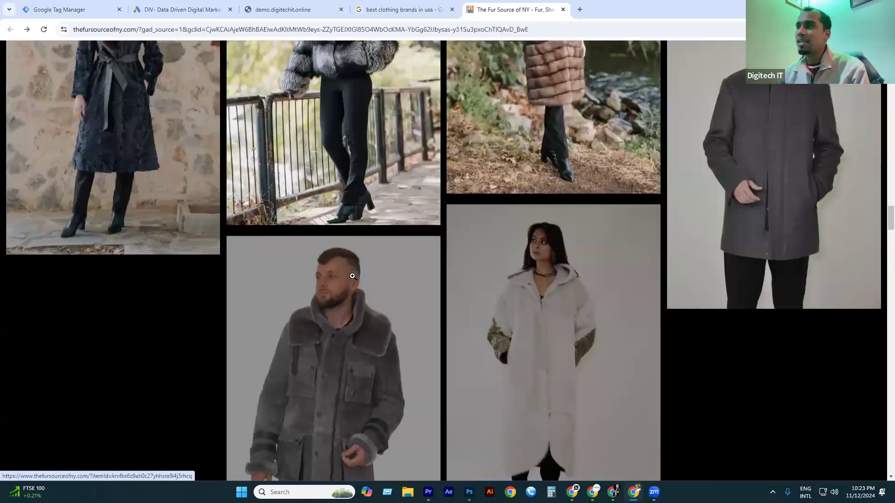
{"action": "scroll", "coordinate": [436, 261], "scroll_direction": "down", "scroll_amount": 20}
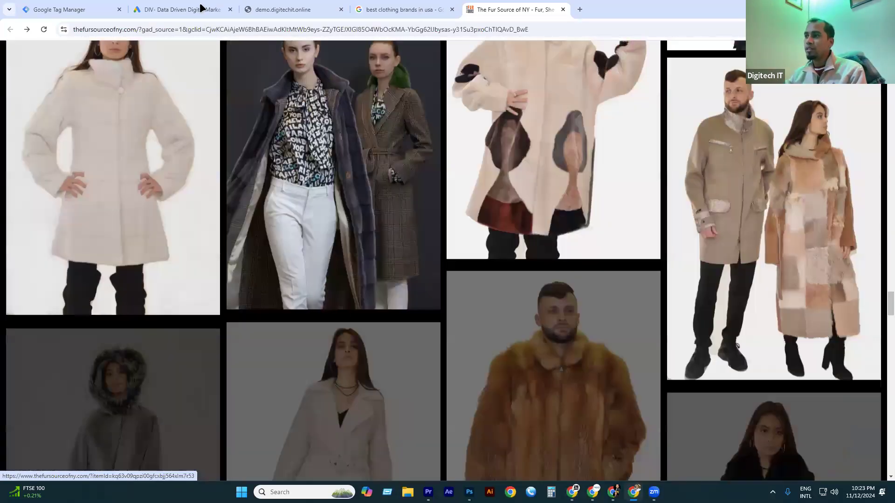
{"action": "scroll", "coordinate": [463, 226], "scroll_direction": "down", "scroll_amount": 1}
{"action": "left_click", "coordinate": [403, 9]}
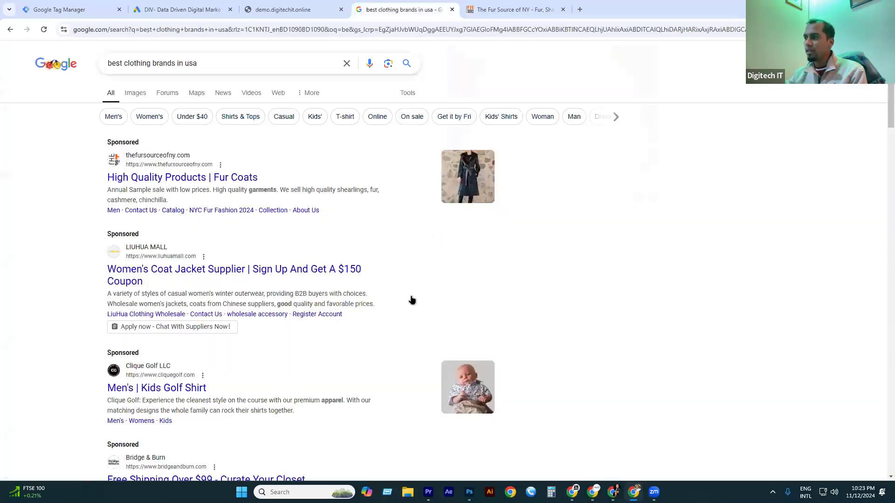
{"action": "left_click", "coordinate": [202, 8]}
{"action": "scroll", "coordinate": [449, 266], "scroll_direction": "up", "scroll_amount": 3}
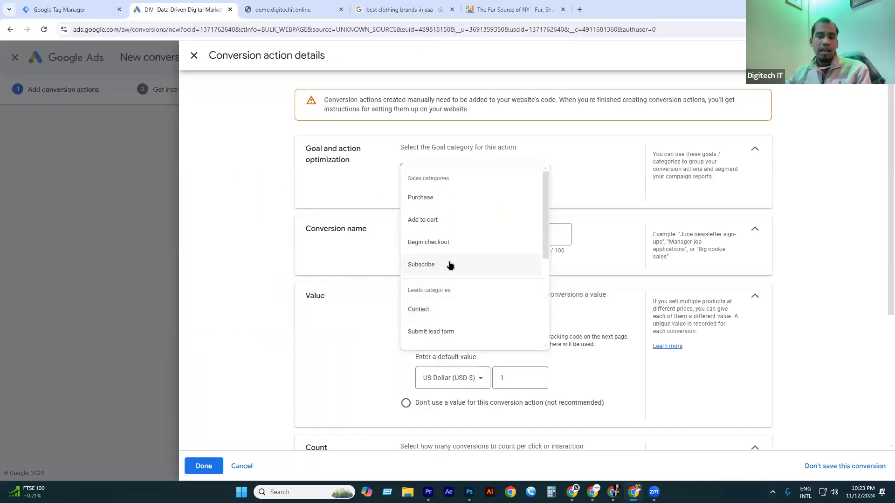
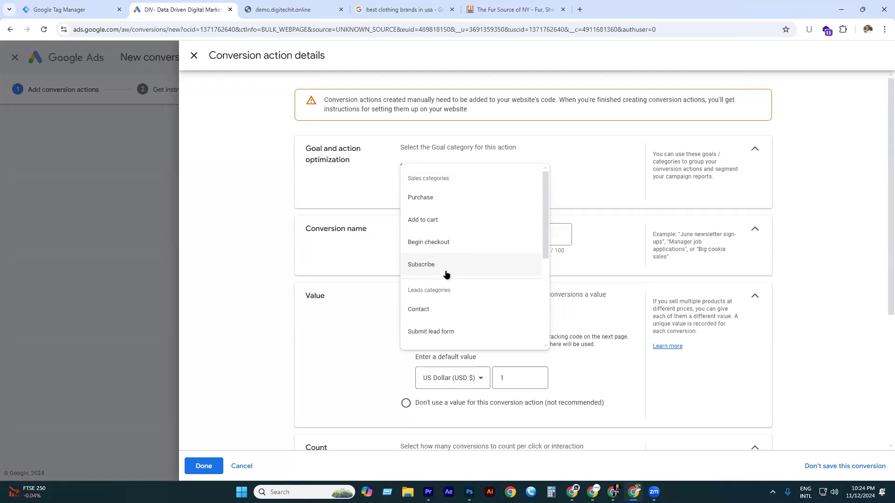
Set the goal category to Purchase, keeping it a primary action in account default goals.
{"action": "left_click", "coordinate": [433, 198]}
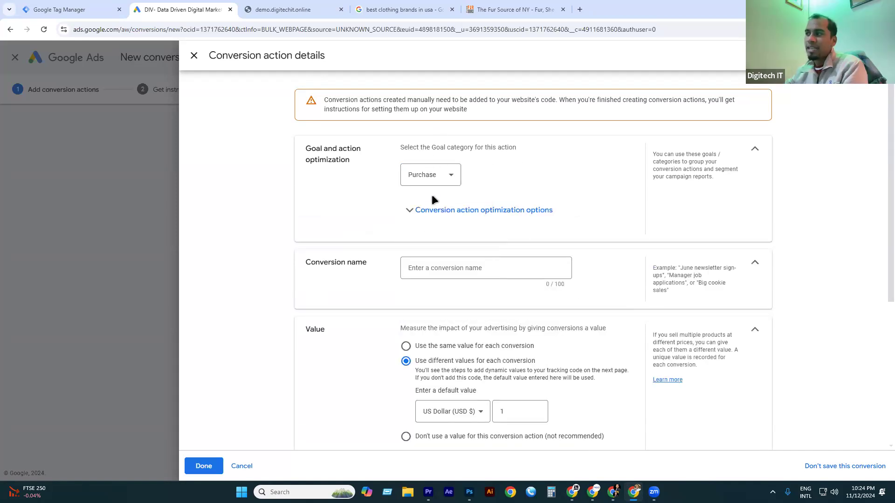
{"action": "left_click", "coordinate": [413, 214]}
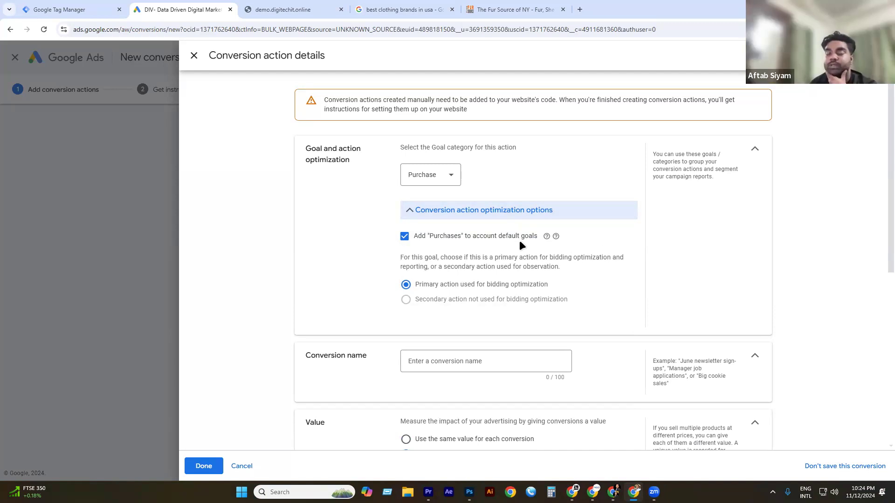
{"action": "left_click", "coordinate": [405, 238]}
{"action": "left_click", "coordinate": [419, 240]}
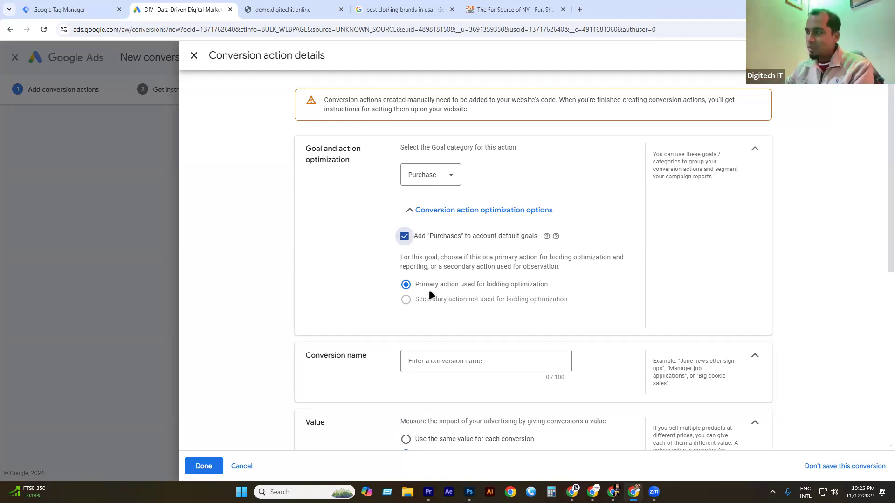
{"action": "left_click", "coordinate": [413, 212]}
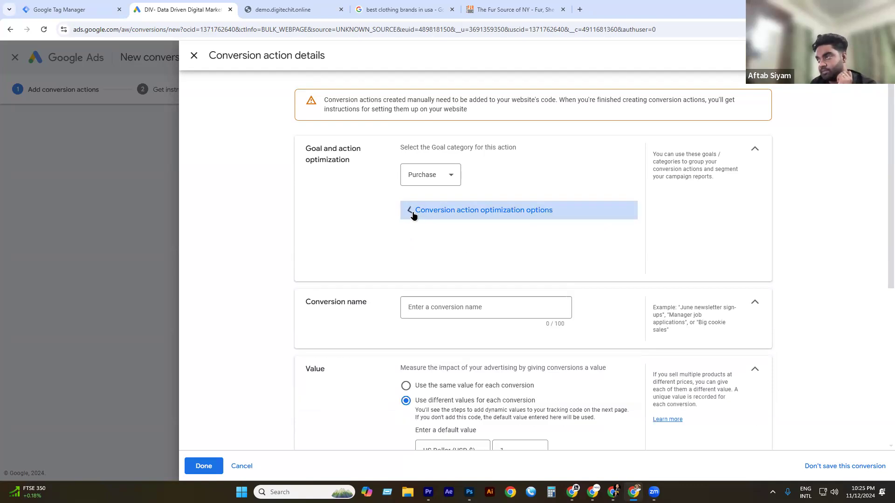
{"action": "left_click", "coordinate": [409, 268]}
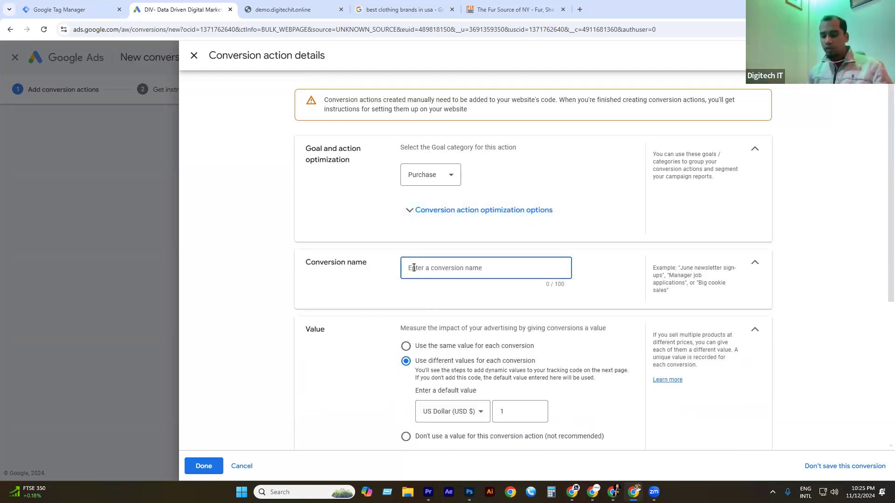
Name the conversion action 'Purchase', correcting the extra letter.
{"action": "type", "text": "Purch"}
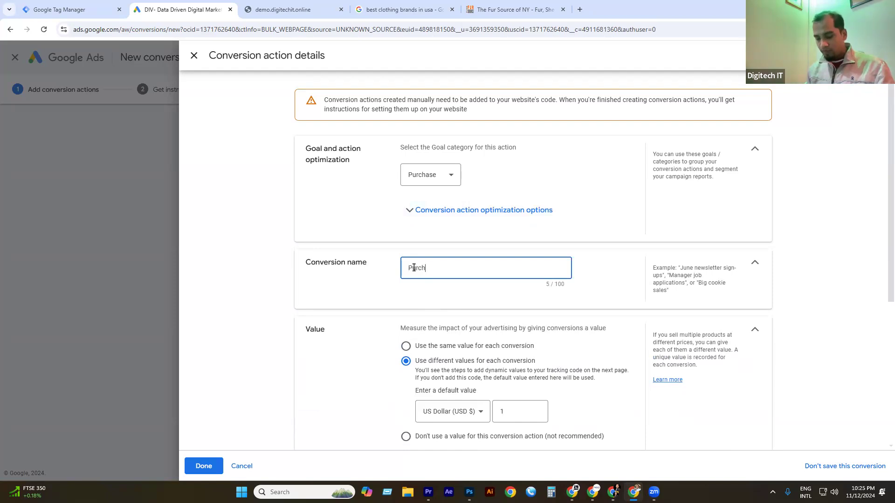
{"action": "type", "text": "a"}
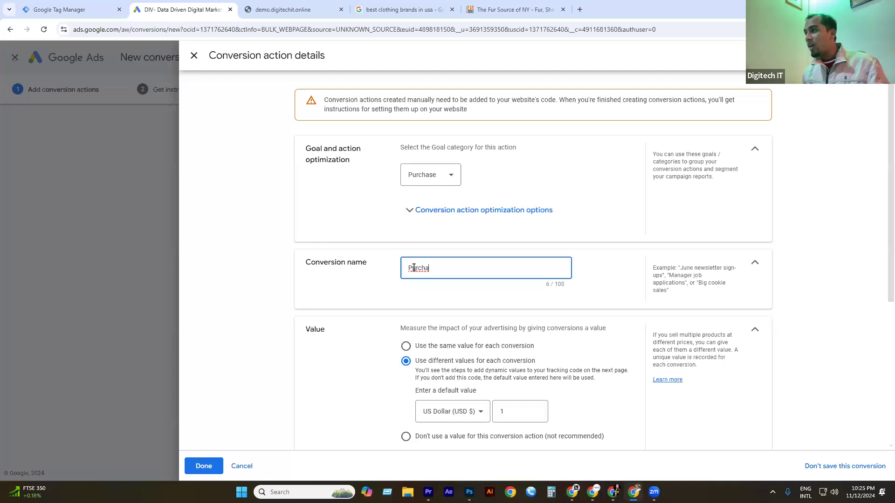
{"action": "type", "text": "ase"}
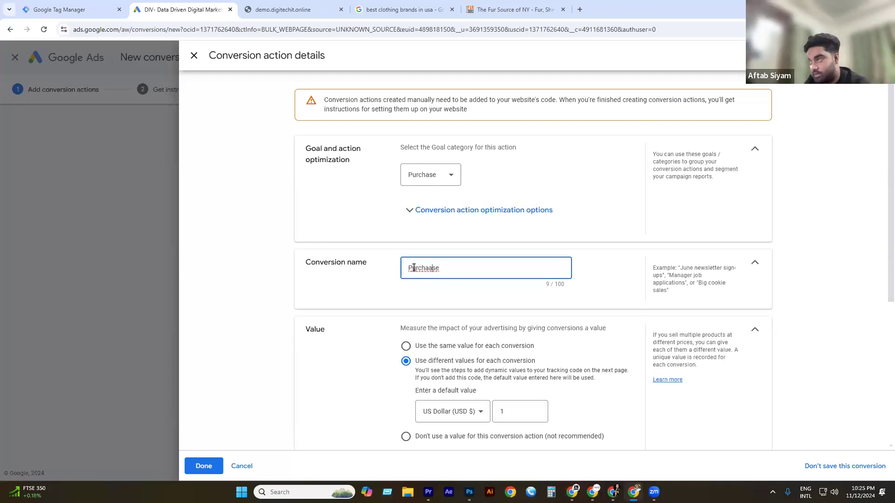
{"action": "key", "text": "Left"}
{"action": "key", "text": "Left"}
{"action": "key", "text": "BackSpace"}
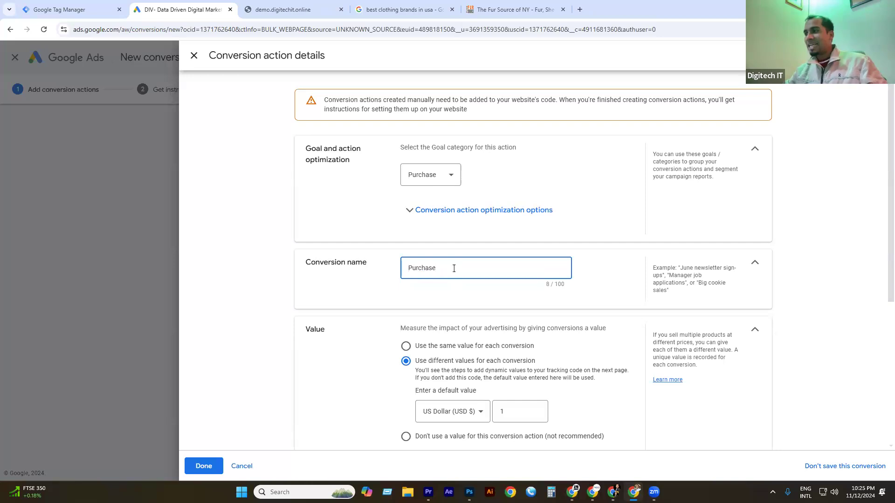
Select text in the Value section's description.
{"action": "scroll", "coordinate": [453, 267], "scroll_direction": "down", "scroll_amount": 2}
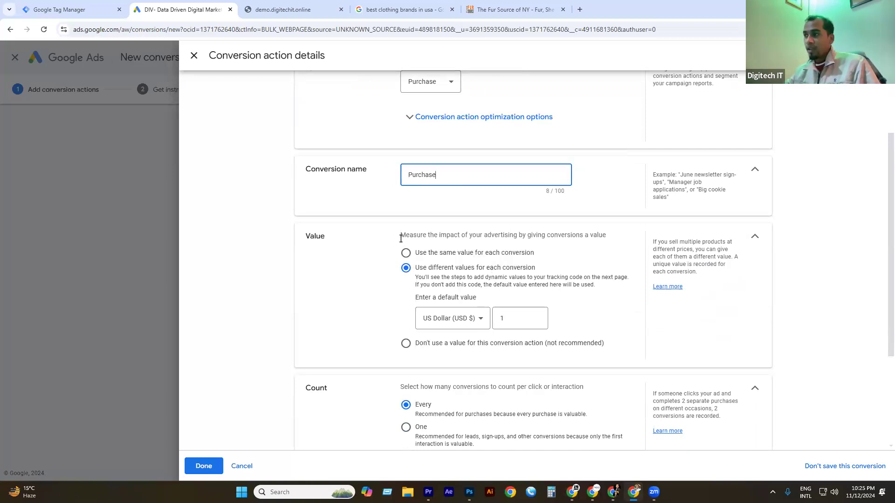
{"action": "left_click_drag", "start_coordinate": [400, 238], "coordinate": [442, 238]}
{"action": "left_click", "coordinate": [436, 237]}
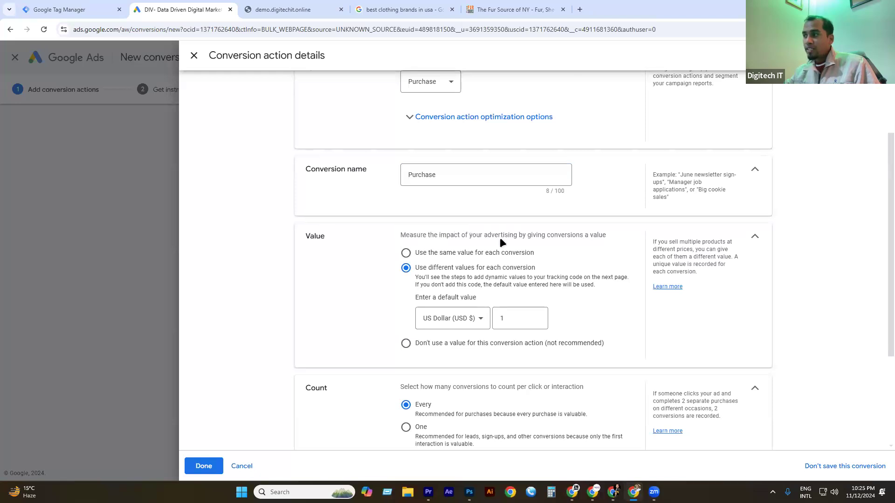
{"action": "triple_click", "coordinate": [593, 235]}
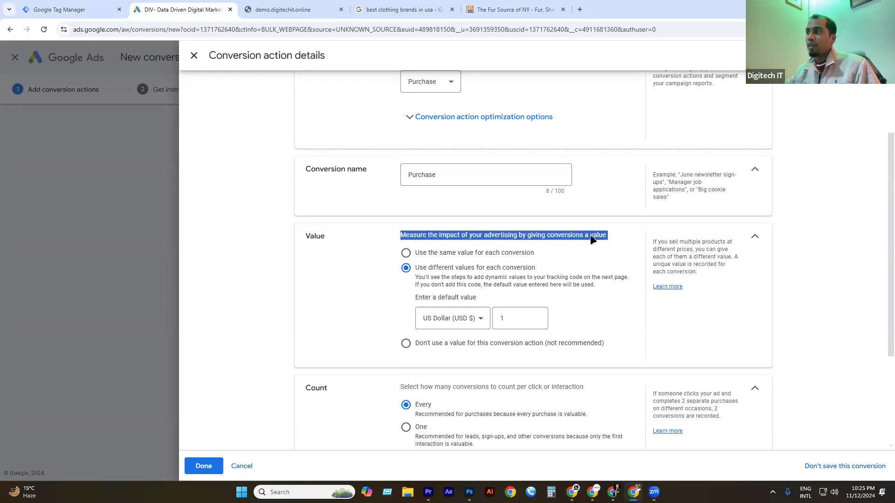
{"action": "left_click", "coordinate": [319, 8]}
{"action": "scroll", "coordinate": [374, 261], "scroll_direction": "up", "scroll_amount": 10}
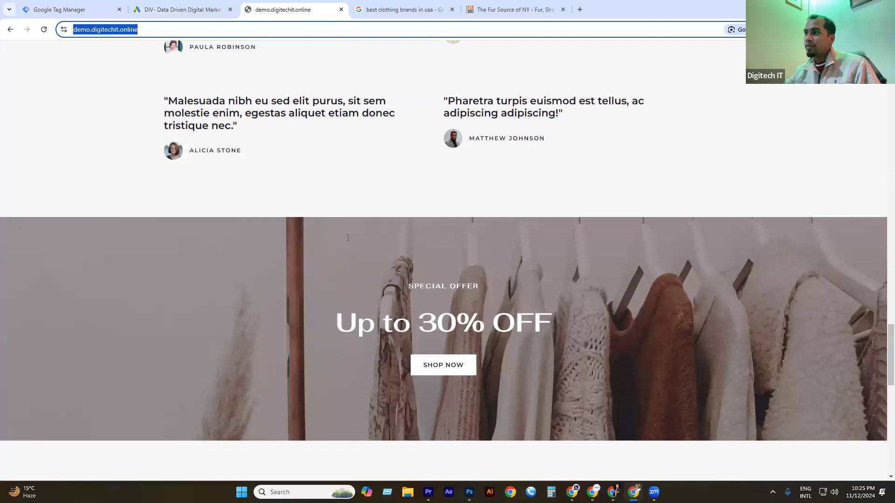
{"action": "scroll", "coordinate": [332, 155], "scroll_direction": "up", "scroll_amount": 10}
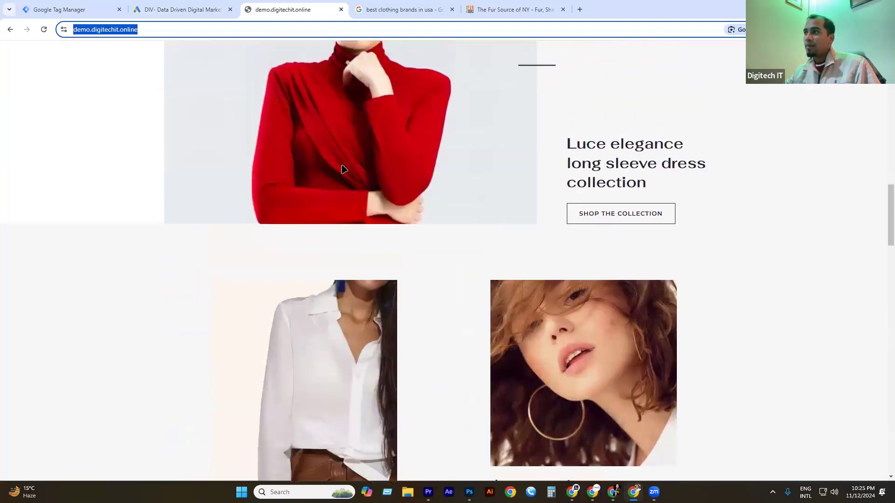
{"action": "scroll", "coordinate": [265, 138], "scroll_direction": "up", "scroll_amount": 10}
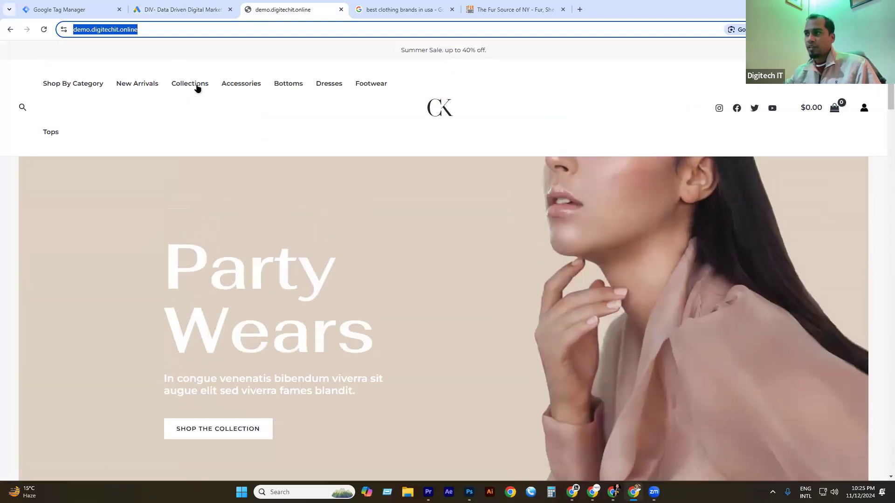
{"action": "left_click", "coordinate": [250, 91]}
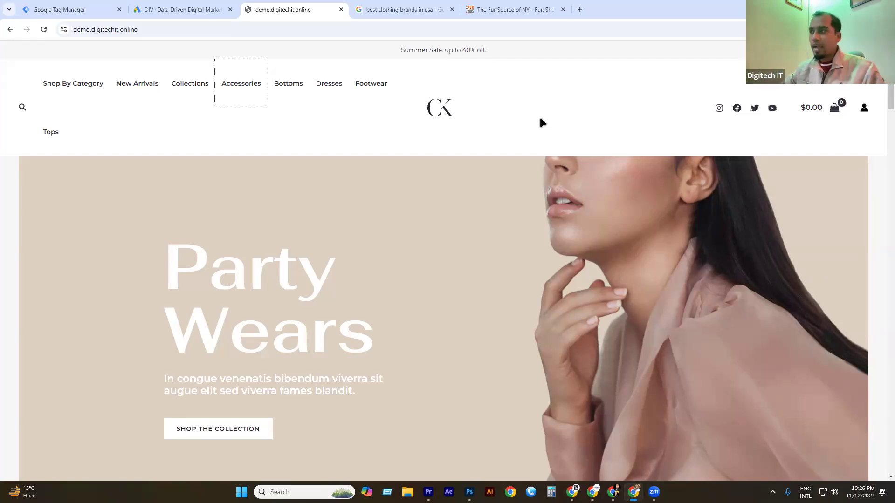
{"action": "left_click", "coordinate": [200, 10]}
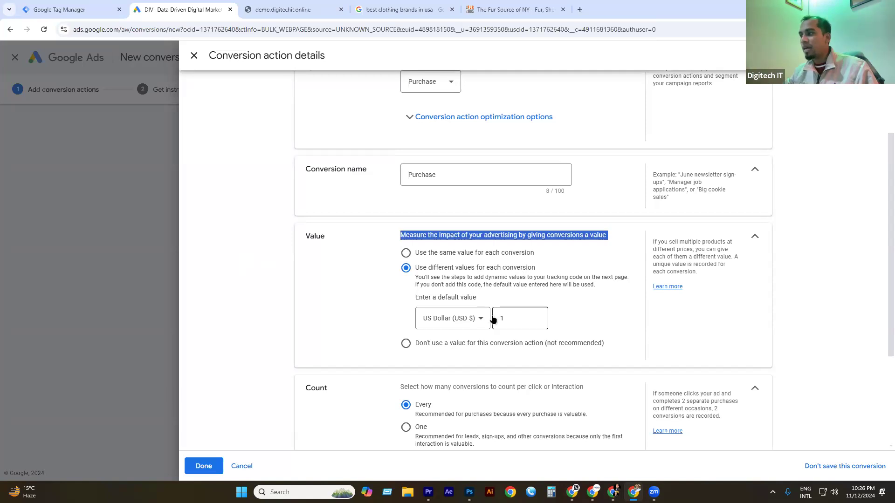
Give every Purchase conversion the same USD 1 value, then return to the demo store.
{"action": "double_click", "coordinate": [515, 319]}
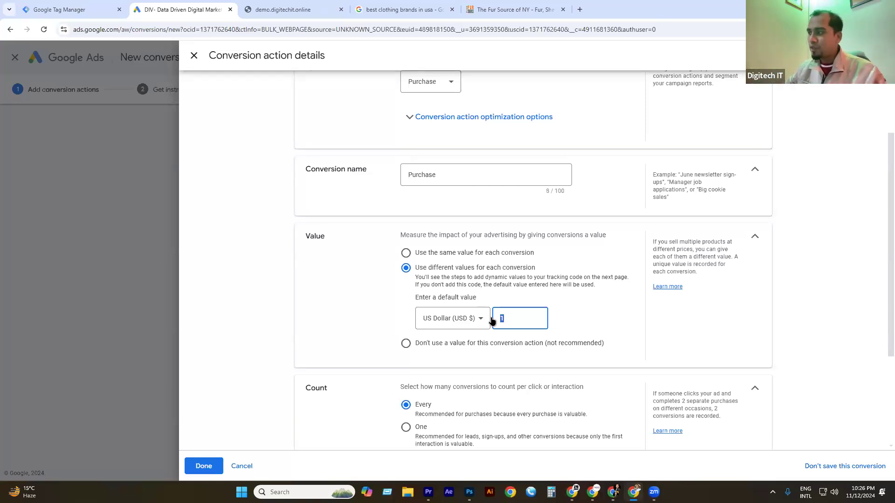
{"action": "left_click", "coordinate": [436, 251]}
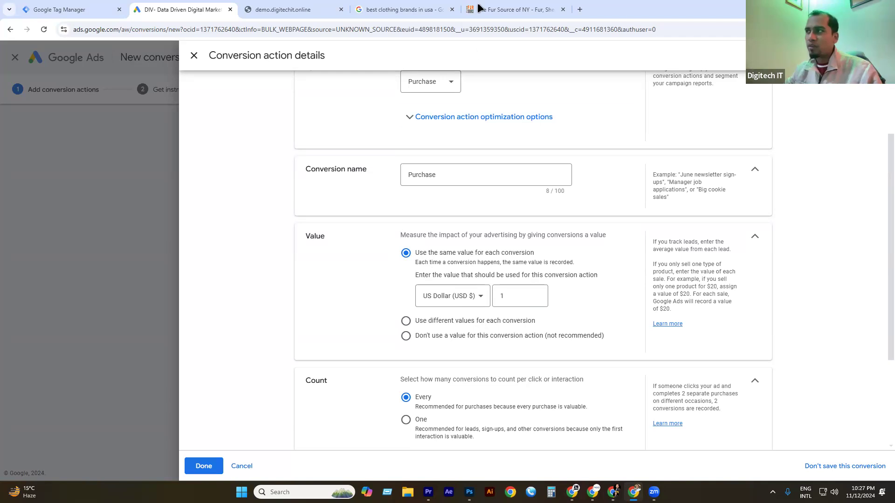
{"action": "left_click", "coordinate": [287, 9]}
{"action": "scroll", "coordinate": [448, 270], "scroll_direction": "down", "scroll_amount": 10}
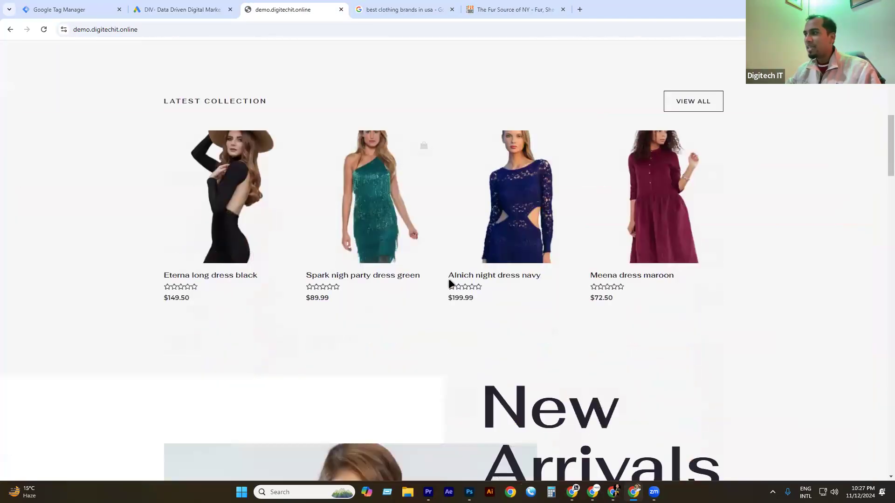
{"action": "scroll", "coordinate": [449, 280], "scroll_direction": "down", "scroll_amount": 1}
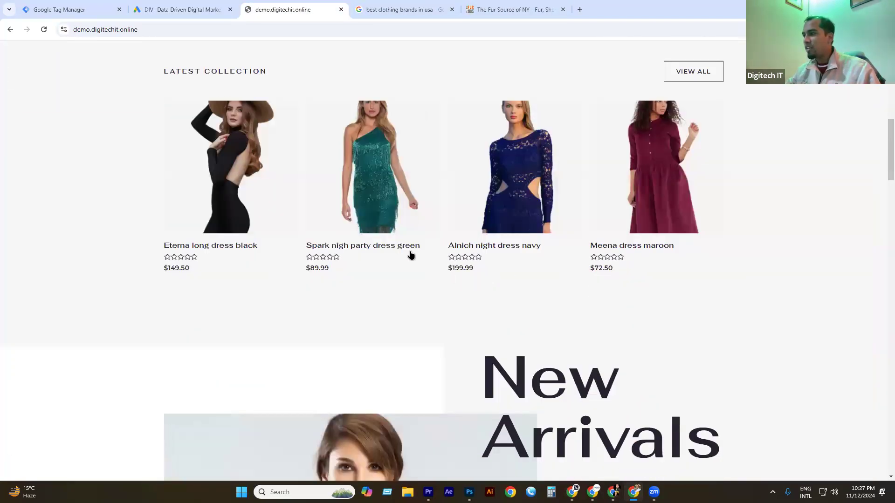
{"action": "scroll", "coordinate": [329, 241], "scroll_direction": "down", "scroll_amount": 1}
{"action": "scroll", "coordinate": [329, 238], "scroll_direction": "down", "scroll_amount": 18}
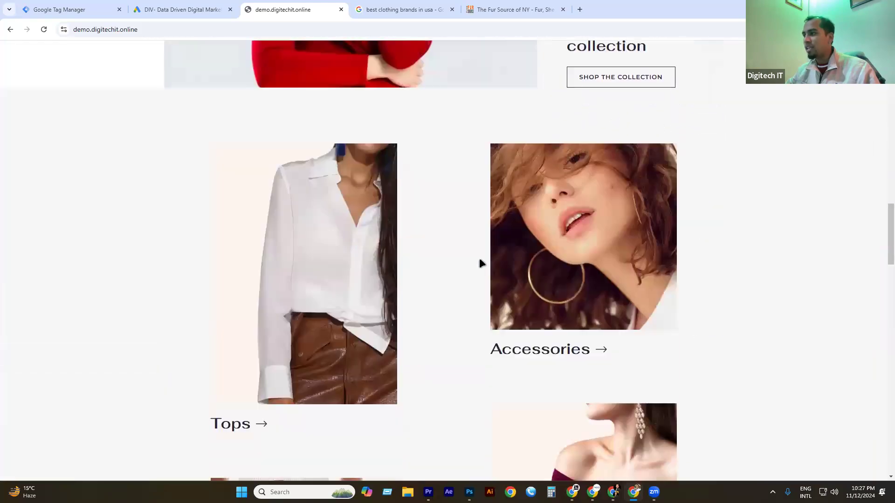
{"action": "scroll", "coordinate": [373, 276], "scroll_direction": "down", "scroll_amount": 10}
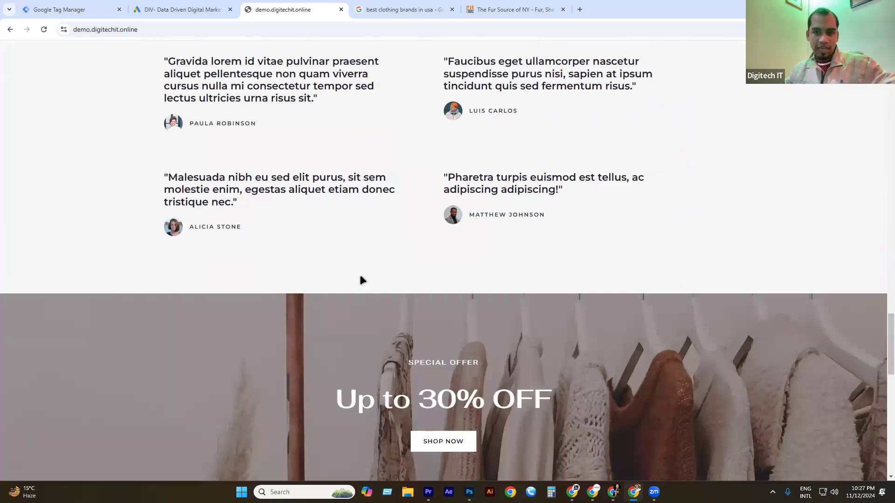
{"action": "scroll", "coordinate": [393, 278], "scroll_direction": "down", "scroll_amount": 5}
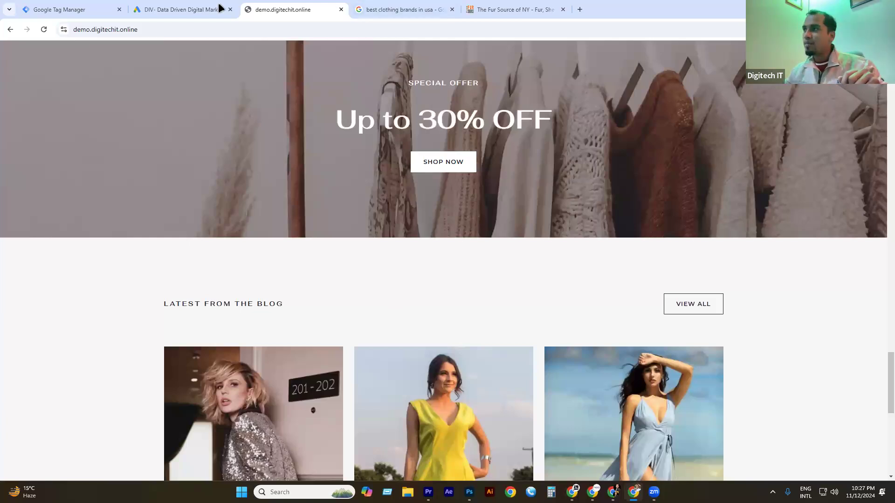
{"action": "left_click", "coordinate": [193, 9]}
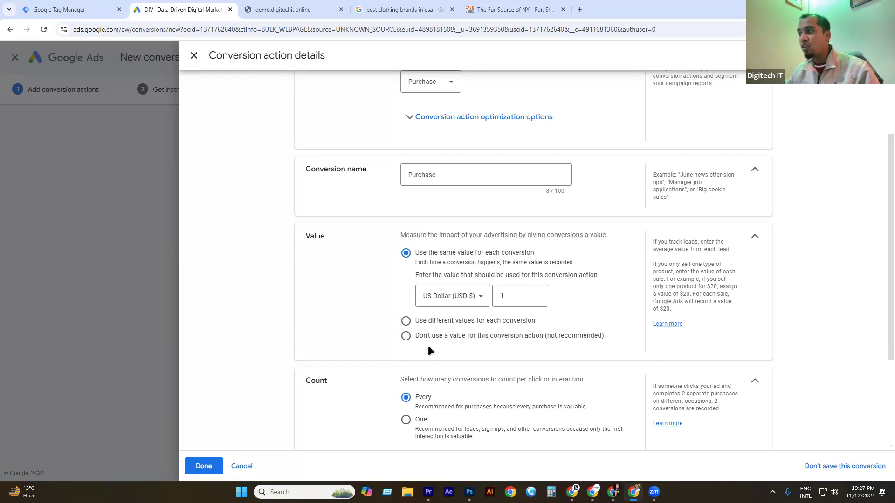
Set the Purchase conversion to use no value and bring the demo store page forward.
{"action": "left_click", "coordinate": [412, 336]}
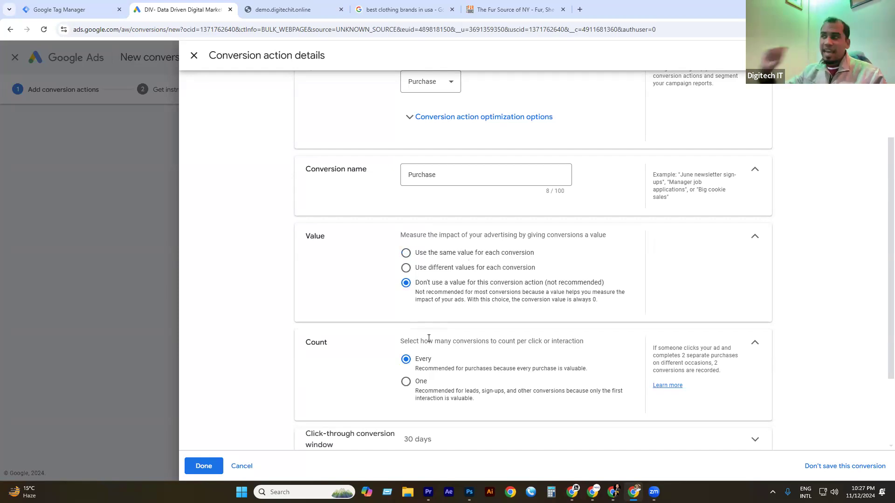
{"action": "left_click", "coordinate": [253, 8]}
{"action": "scroll", "coordinate": [376, 228], "scroll_direction": "down", "scroll_amount": 5}
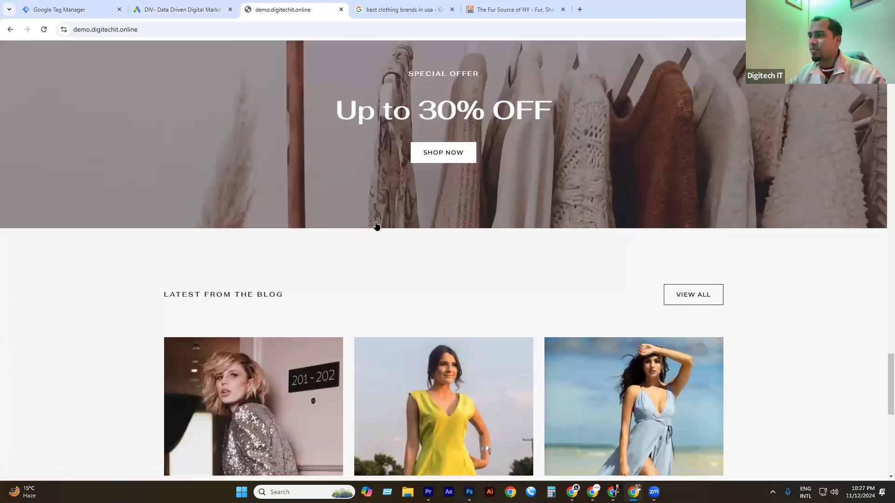
Browse the store's Footwear category of three high heels, then return to the Google Ads form.
{"action": "scroll", "coordinate": [411, 220], "scroll_direction": "up", "scroll_amount": 10}
{"action": "scroll", "coordinate": [396, 220], "scroll_direction": "up", "scroll_amount": 15}
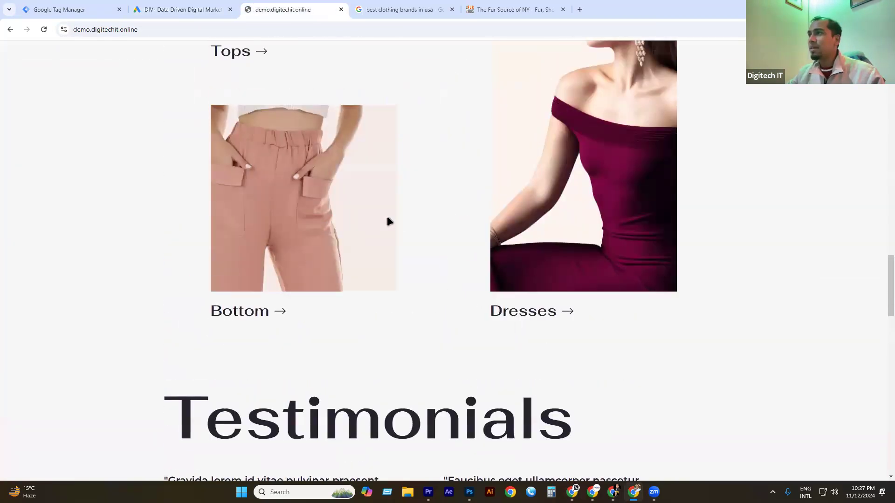
{"action": "scroll", "coordinate": [372, 191], "scroll_direction": "up", "scroll_amount": 10}
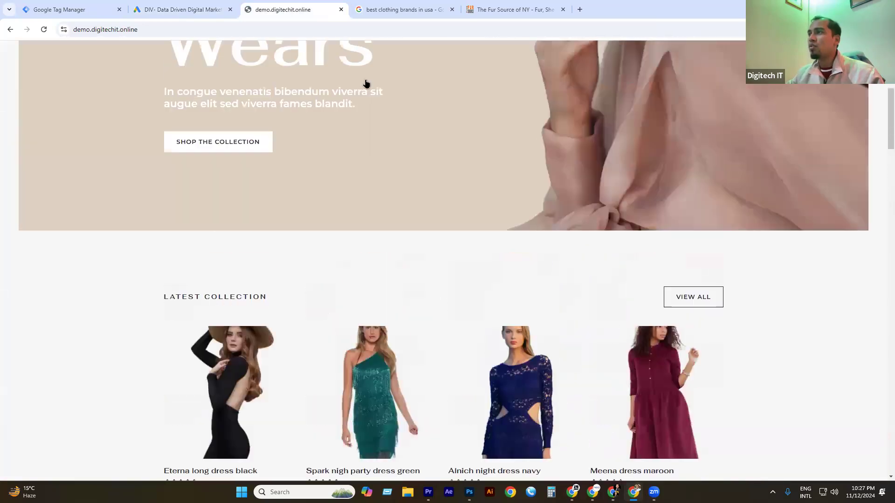
{"action": "left_click", "coordinate": [366, 84]}
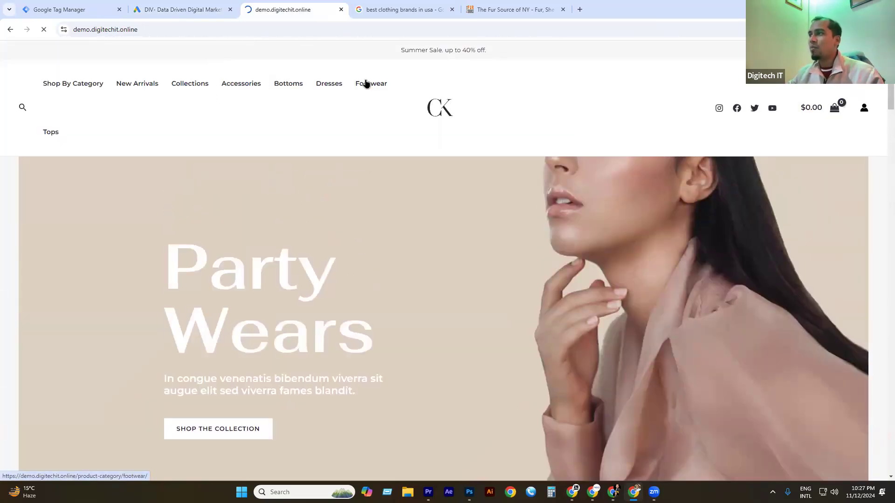
{"action": "scroll", "coordinate": [453, 339], "scroll_direction": "down", "scroll_amount": 10}
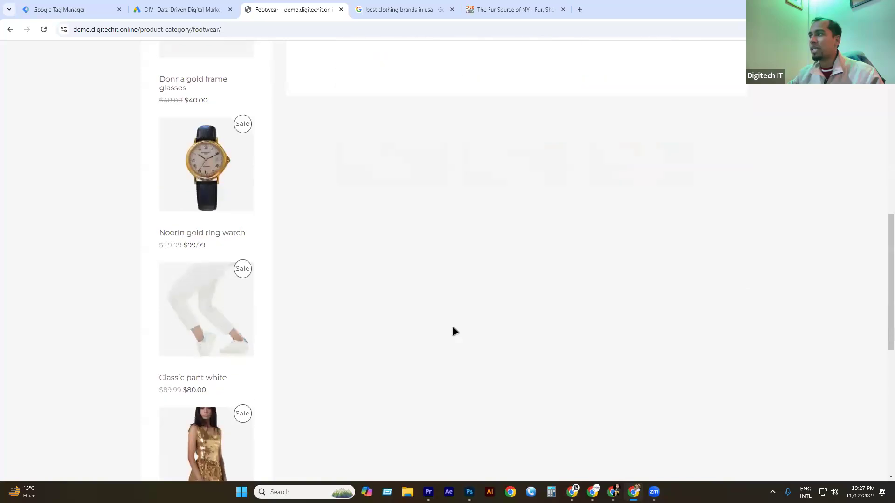
{"action": "scroll", "coordinate": [438, 308], "scroll_direction": "up", "scroll_amount": 5}
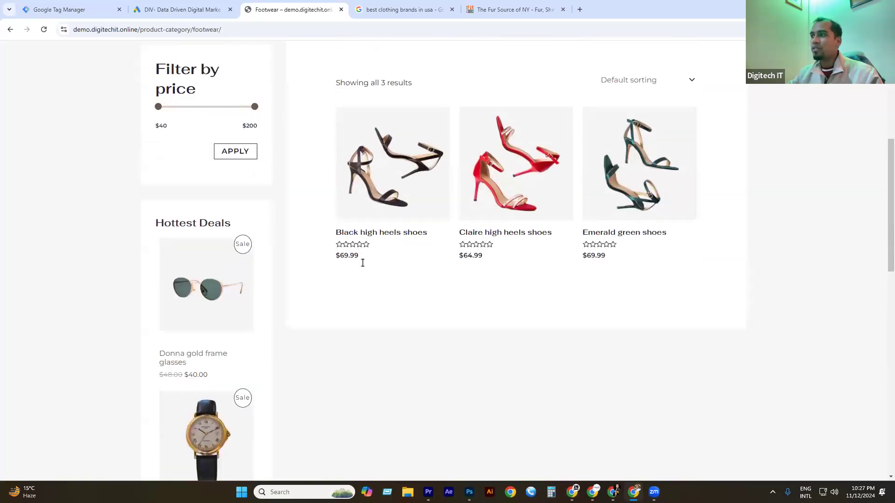
{"action": "scroll", "coordinate": [401, 298], "scroll_direction": "up", "scroll_amount": 2}
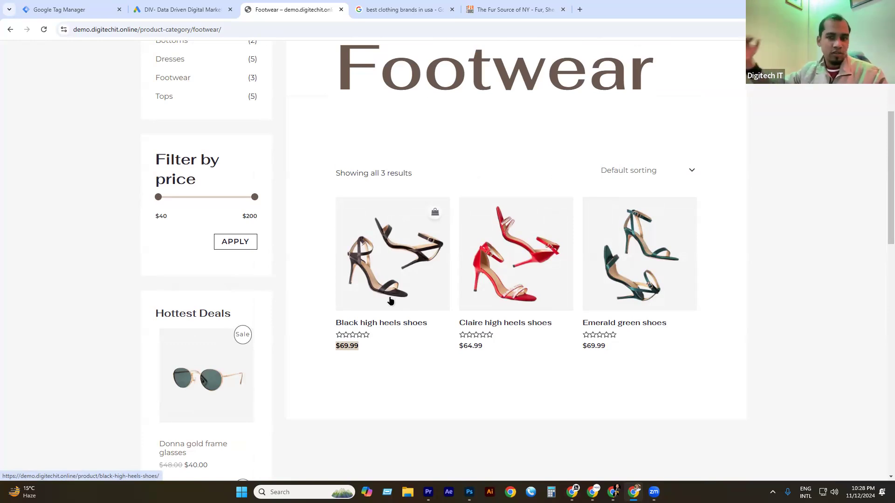
{"action": "left_click", "coordinate": [181, 9]}
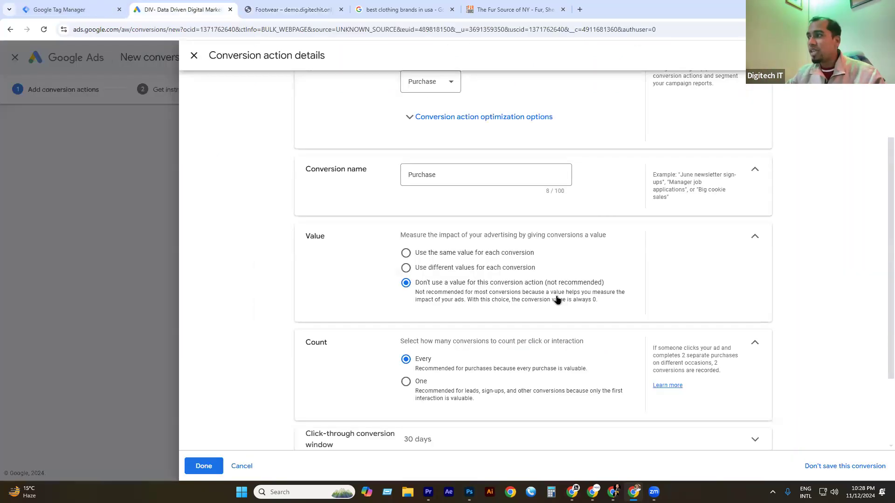
Try different values per conversion, revert to no value, then view the 'best clothing brands in usa' results.
{"action": "left_click", "coordinate": [497, 273]}
{"action": "left_click", "coordinate": [515, 317]}
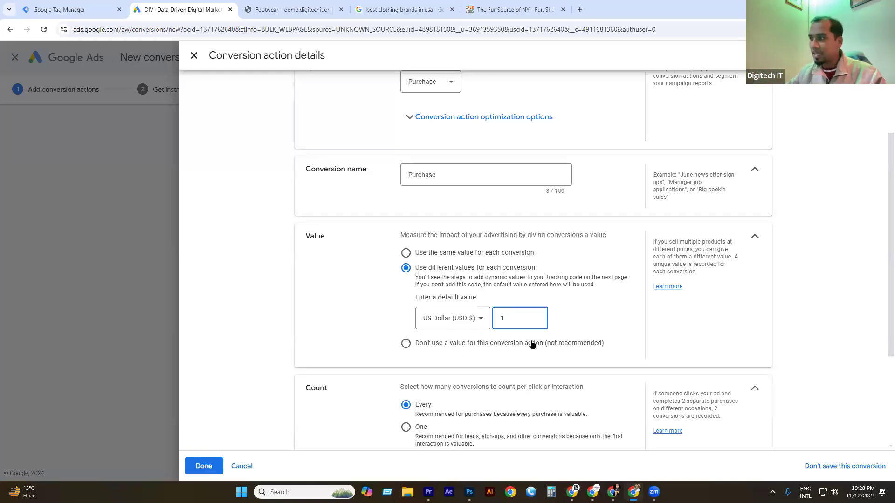
{"action": "left_click", "coordinate": [425, 344]}
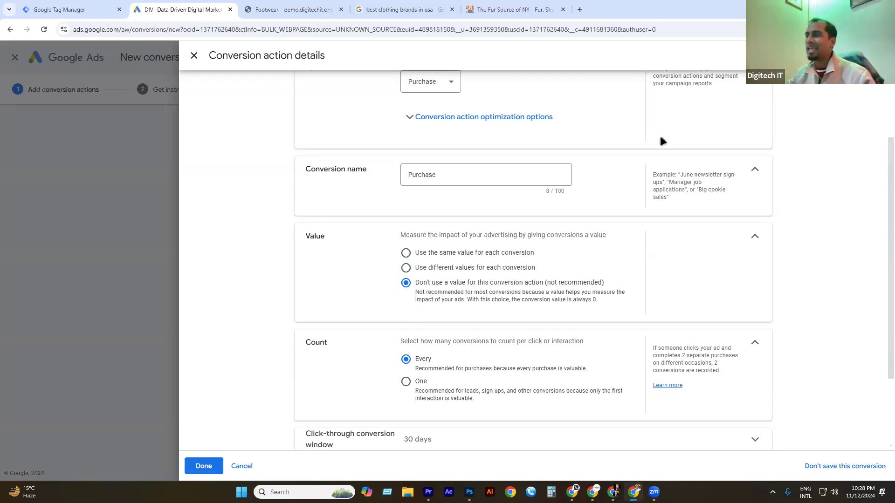
{"action": "scroll", "coordinate": [475, 261], "scroll_direction": "down", "scroll_amount": 1}
{"action": "scroll", "coordinate": [458, 275], "scroll_direction": "down", "scroll_amount": 1}
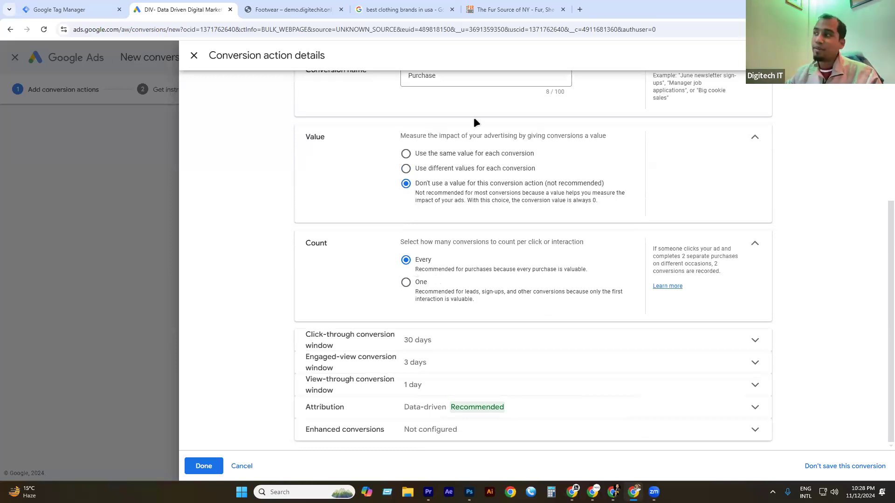
{"action": "left_click", "coordinate": [419, 9]}
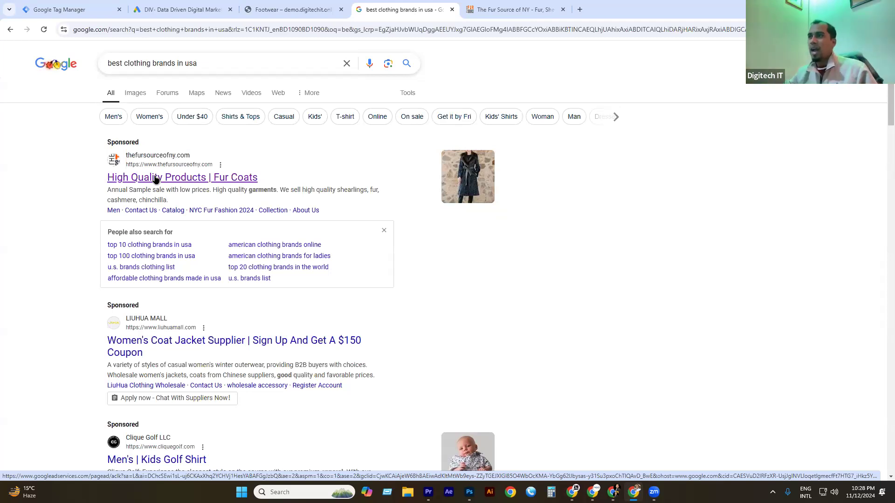
Flip between the Google Ads and search tabs, ending on the store's Footwear high-heels page.
{"action": "left_click", "coordinate": [171, 10]}
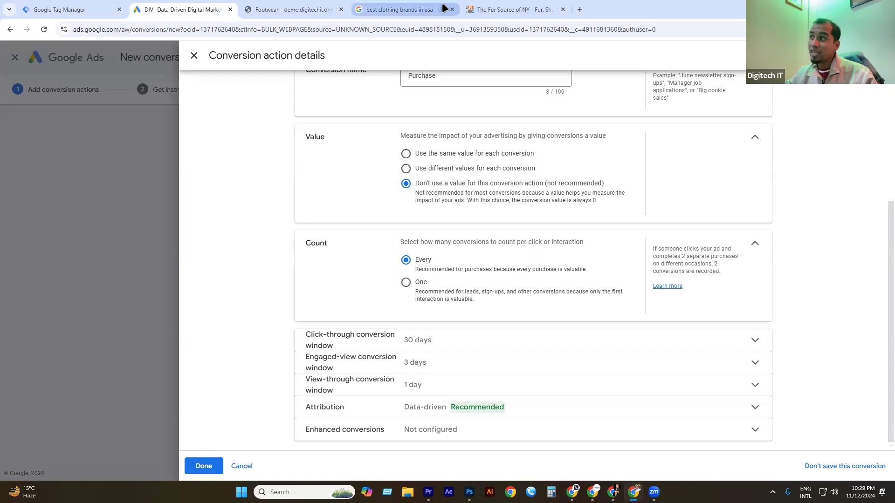
{"action": "left_click", "coordinate": [415, 6]}
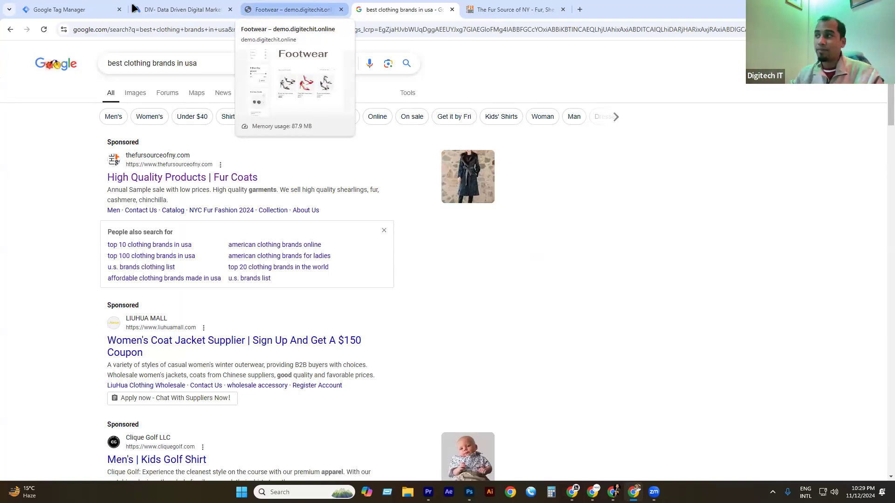
{"action": "left_click", "coordinate": [180, 8]}
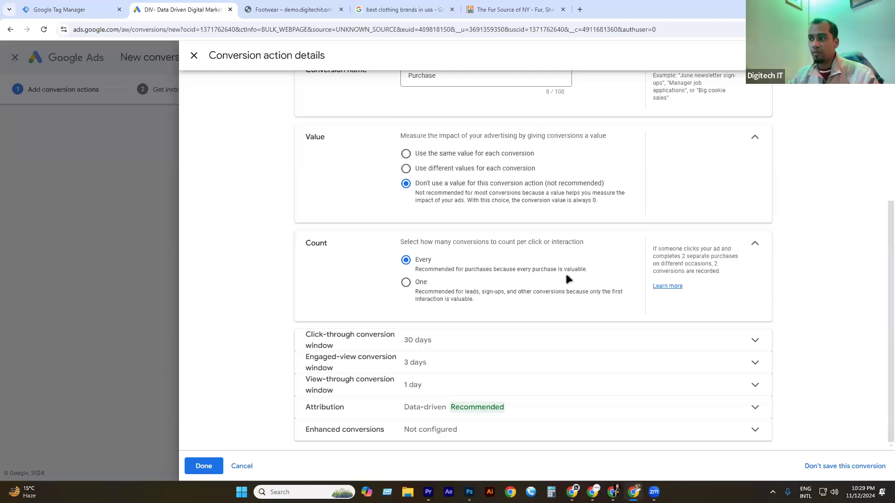
{"action": "left_click", "coordinate": [289, 9]}
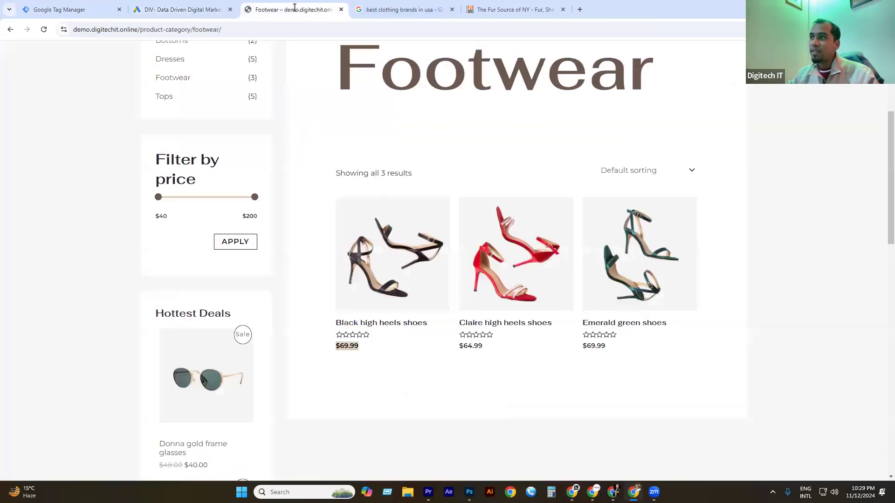
{"action": "scroll", "coordinate": [443, 273], "scroll_direction": "up", "scroll_amount": 5}
{"action": "scroll", "coordinate": [421, 232], "scroll_direction": "down", "scroll_amount": 6}
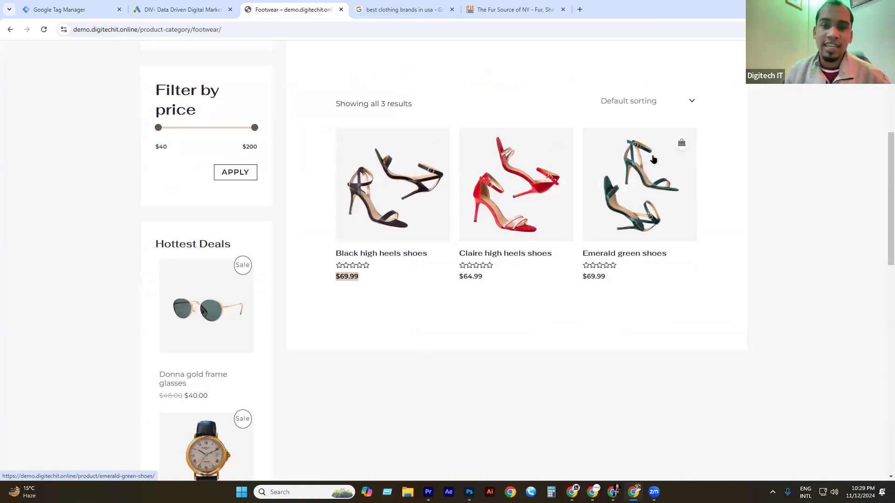
Switch the Count setting to One and back to Every, ending on the Footwear page.
{"action": "left_click", "coordinate": [177, 9]}
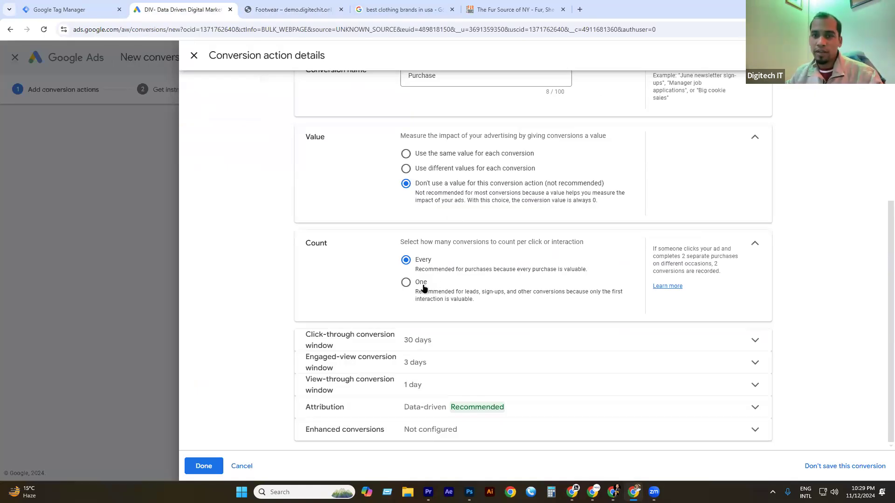
{"action": "left_click", "coordinate": [278, 8]}
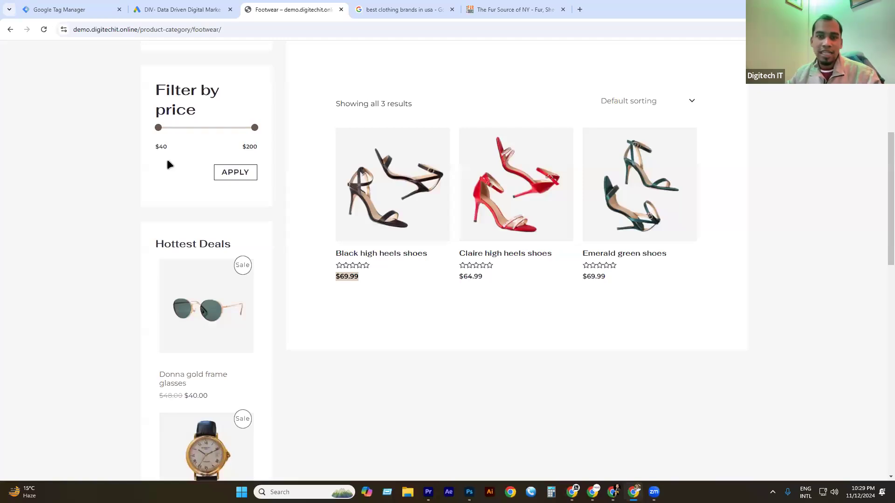
{"action": "left_click", "coordinate": [210, 9]}
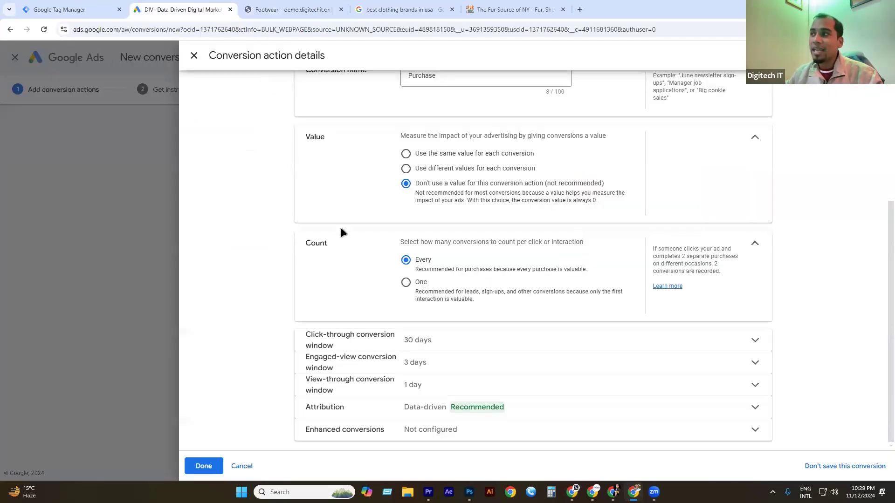
{"action": "left_click", "coordinate": [422, 283]}
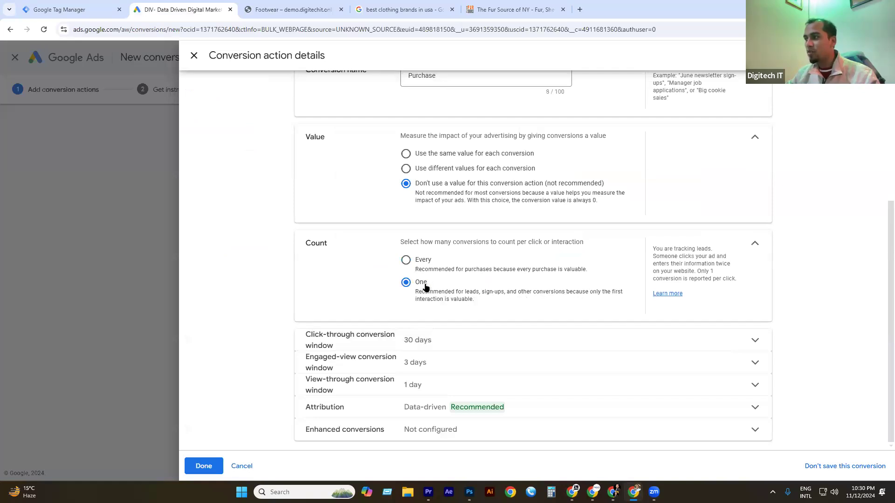
{"action": "left_click", "coordinate": [405, 259]}
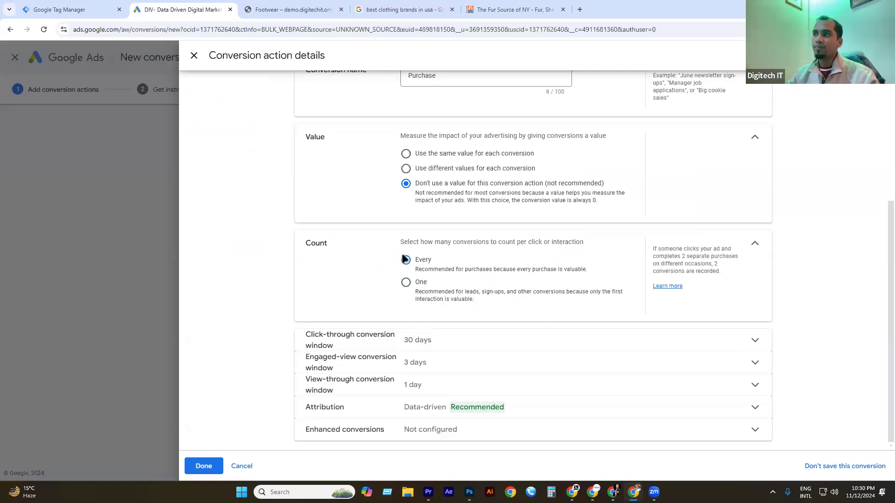
{"action": "left_click", "coordinate": [290, 10]}
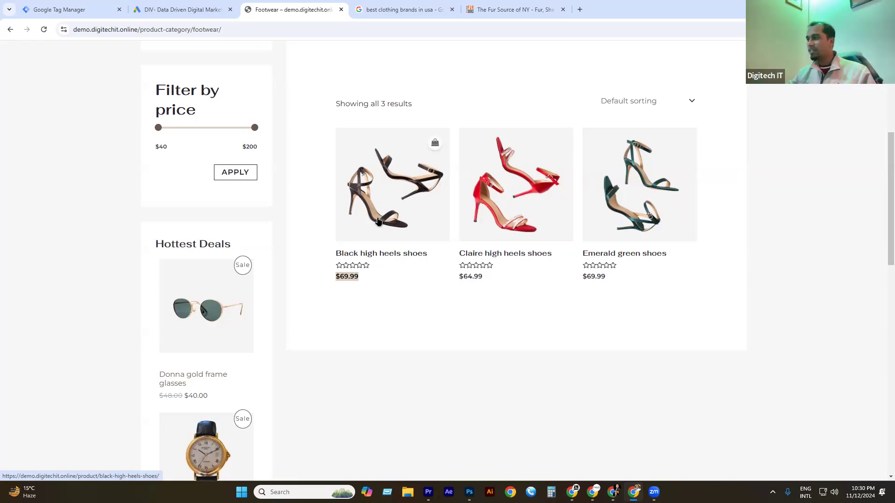
{"action": "left_click", "coordinate": [202, 8]}
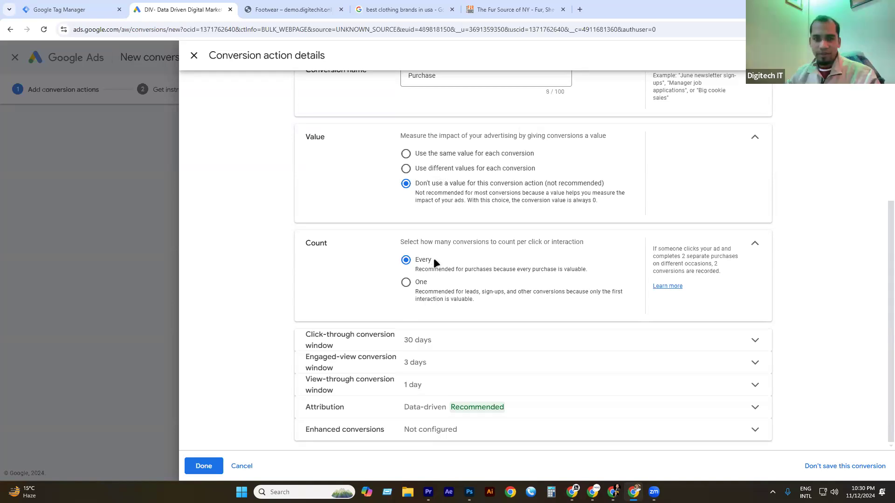
{"action": "key", "text": "ctrl+Tab"}
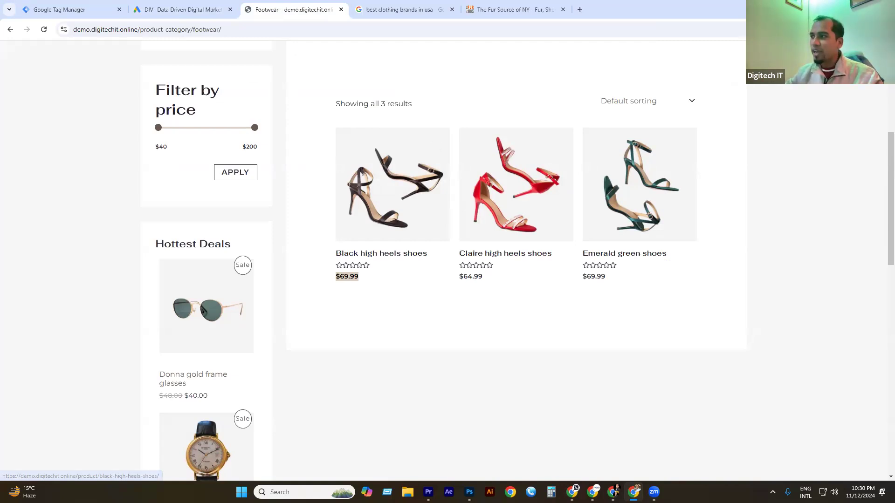
Look over the Claire high heels, then return to the Google Ads Purchase conversion form.
{"action": "mouse_move", "coordinate": [561, 229]}
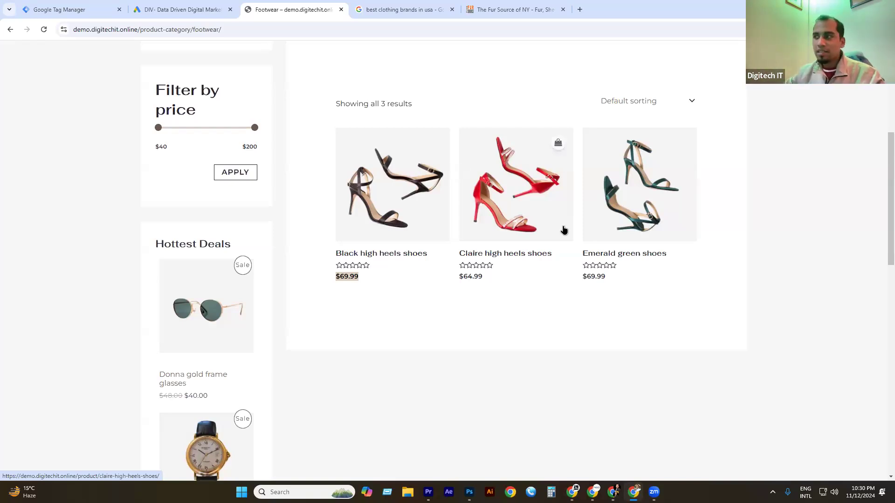
{"action": "left_click", "coordinate": [183, 9]}
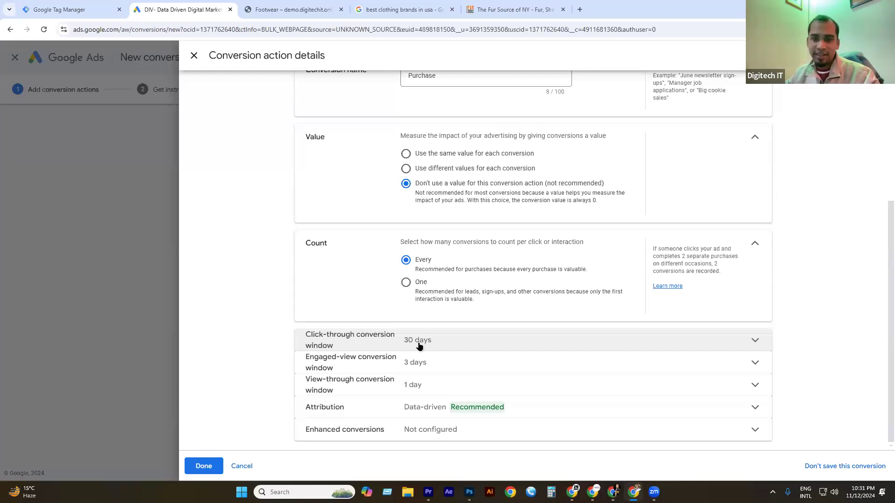
Open the sponsored Fur Coats ad in a new tab and view The Fur Source of NY gallery.
{"action": "left_click", "coordinate": [401, 9]}
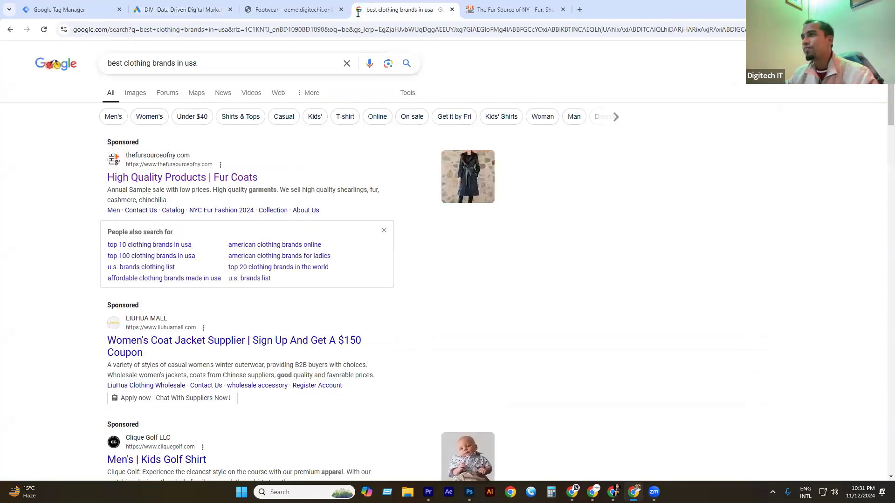
{"action": "right_click", "coordinate": [218, 178]}
{"action": "left_click", "coordinate": [251, 184]}
{"action": "left_click", "coordinate": [580, 8]}
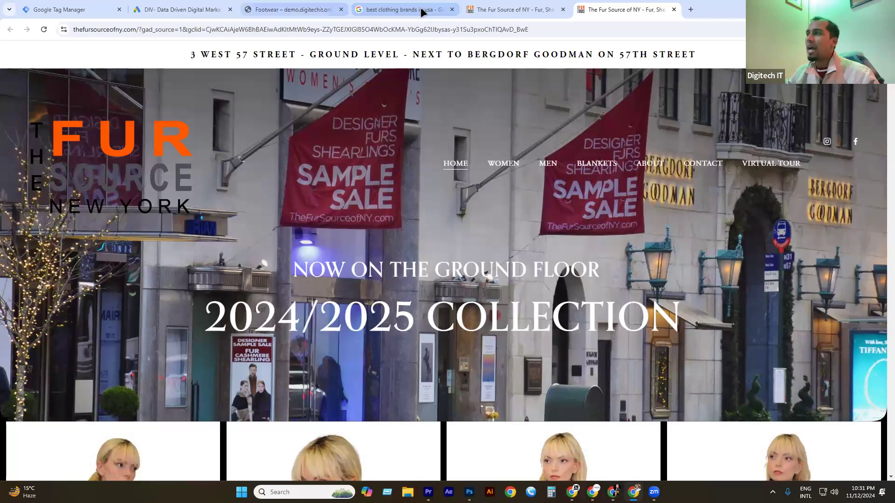
{"action": "left_click", "coordinate": [261, 9]}
{"action": "left_click", "coordinate": [186, 10]}
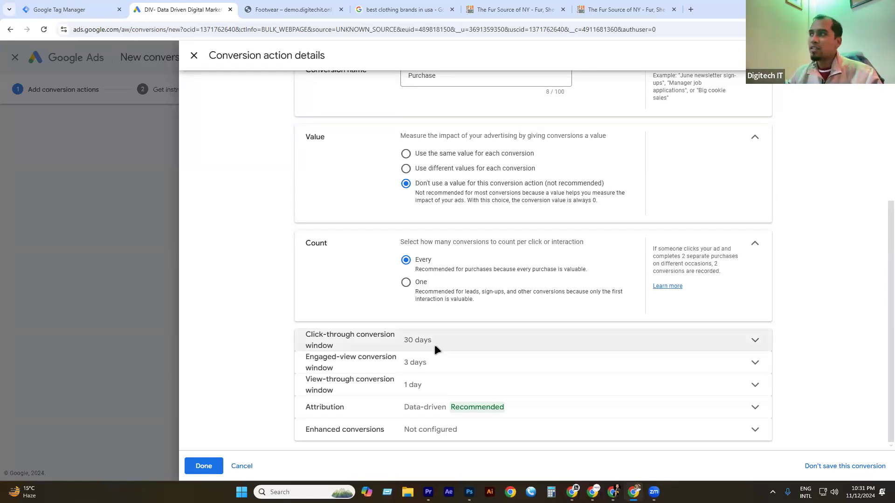
{"action": "left_click", "coordinate": [485, 9]}
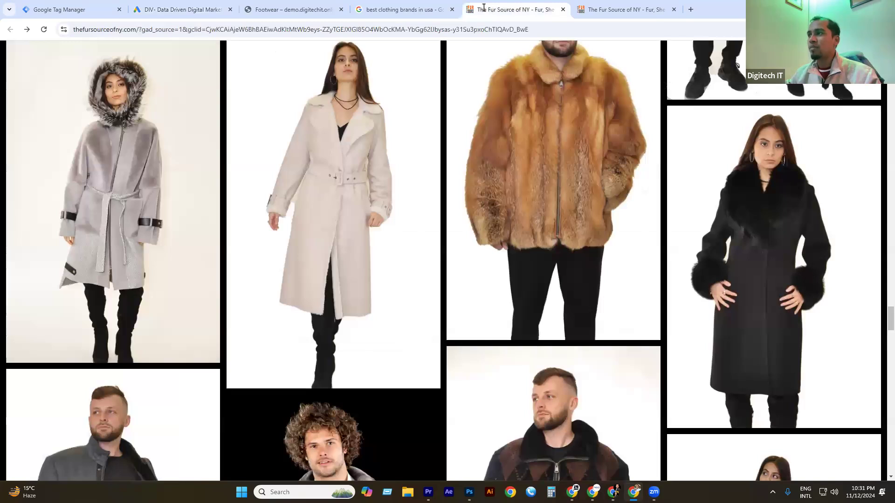
Go to daraz.com.bd and open the Parachute SkinPure Skin Lotion product page.
{"action": "left_click", "coordinate": [690, 9]}
{"action": "type", "text": "da"}
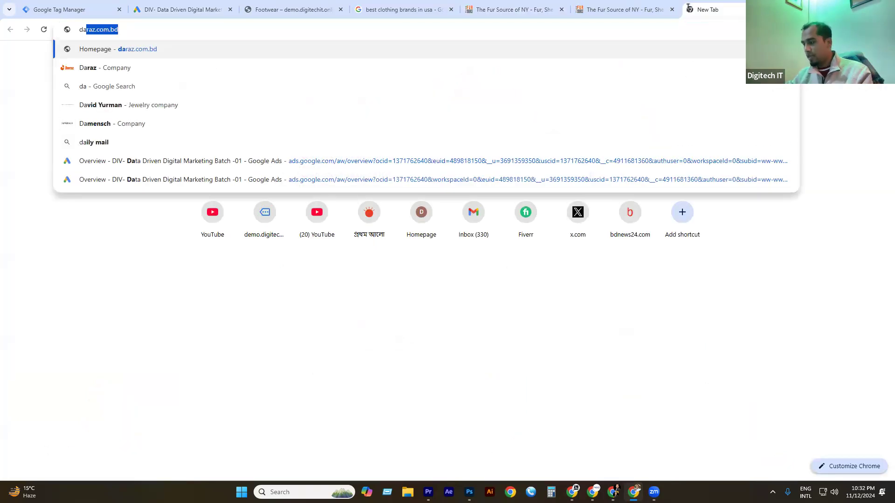
{"action": "key", "text": "Return"}
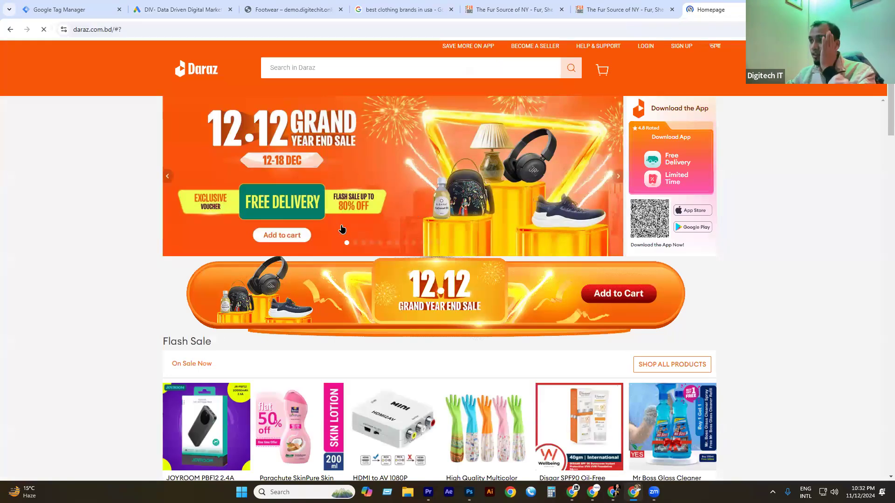
{"action": "scroll", "coordinate": [305, 233], "scroll_direction": "down", "scroll_amount": 4}
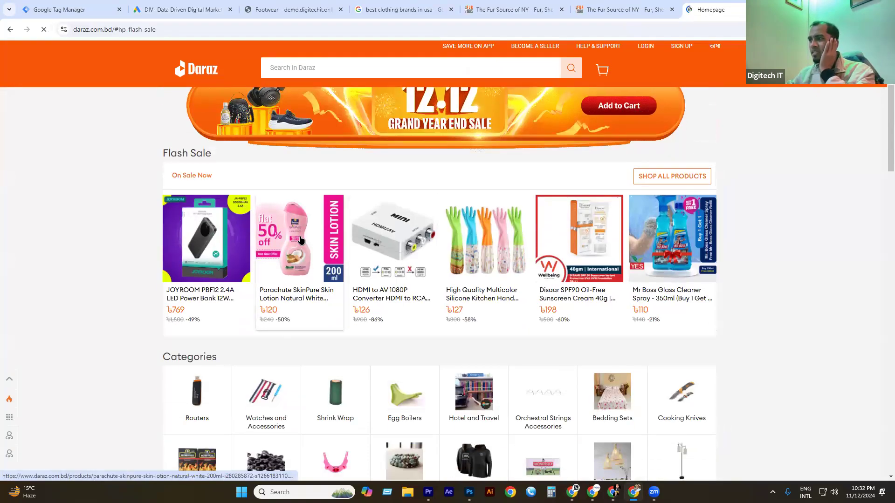
{"action": "left_click", "coordinate": [299, 233]}
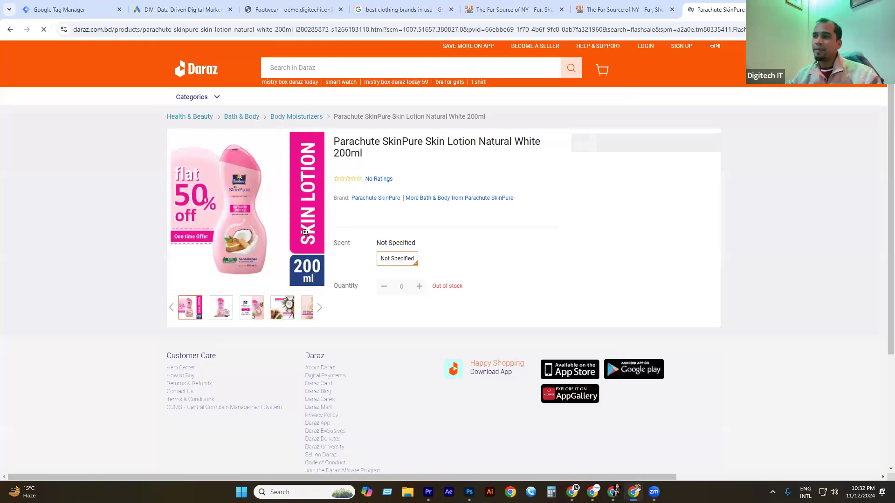
{"action": "left_click", "coordinate": [116, 29]}
{"action": "left_click", "coordinate": [139, 29]}
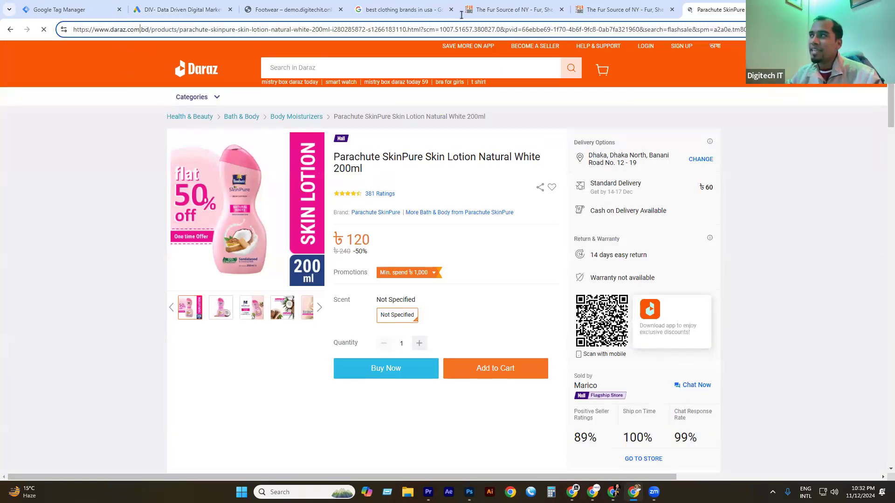
{"action": "triple_click", "coordinate": [299, 28]}
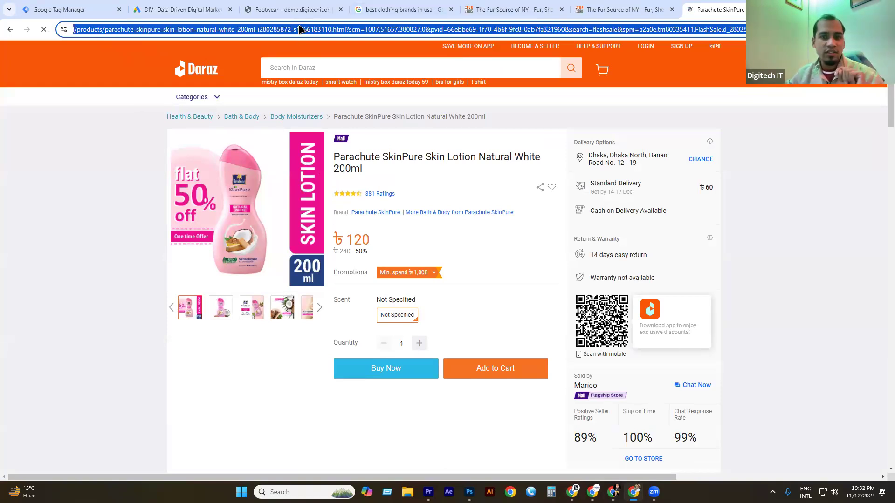
{"action": "left_click", "coordinate": [299, 29]}
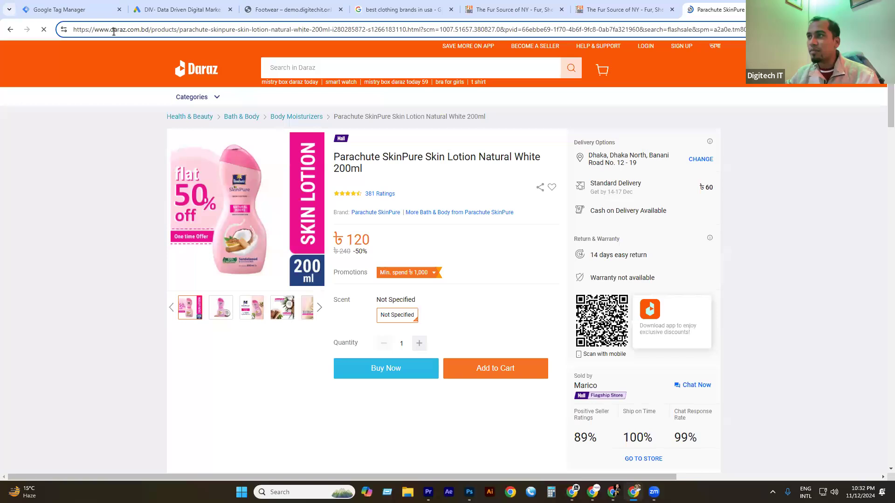
{"action": "left_click_drag", "start_coordinate": [111, 31], "coordinate": [28, 35]}
{"action": "key", "text": "BackSpace"}
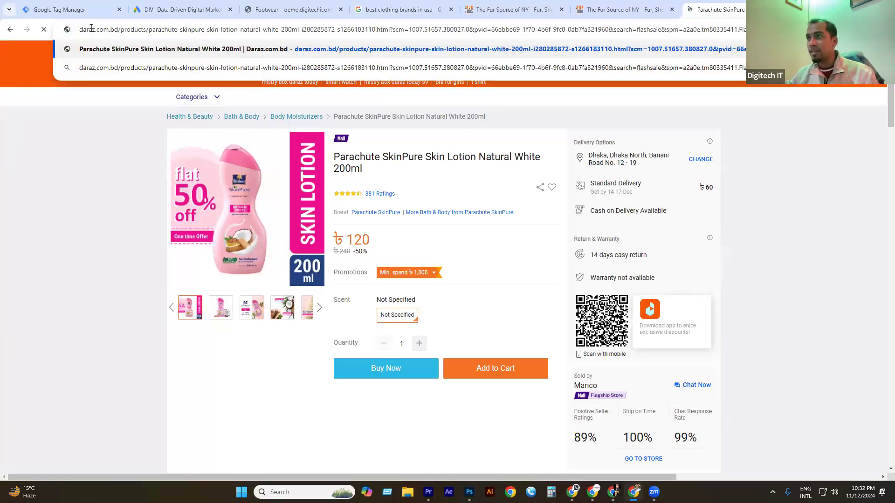
{"action": "key", "text": "ctrl+a"}
{"action": "key", "text": "ctrl+c"}
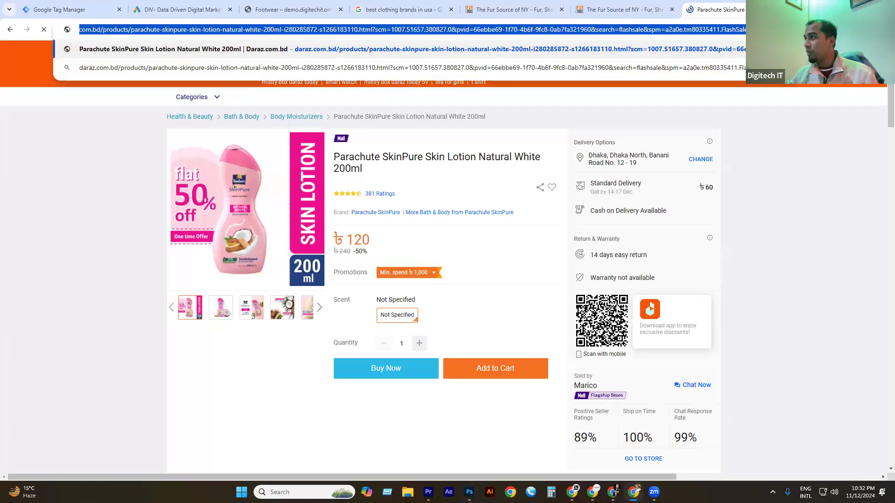
{"action": "key", "text": "ctrl+t"}
{"action": "key", "text": "ctrl+v"}
{"action": "key", "text": "Return"}
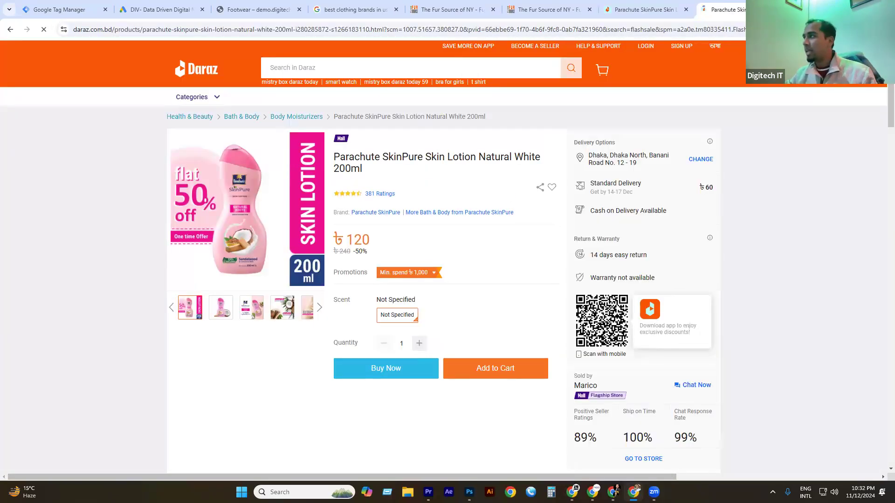
Open one more Parachute SkinPure product tab from suggestions, then return to Google Ads.
{"action": "key", "text": "ctrl+t"}
{"action": "type", "text": "da"}
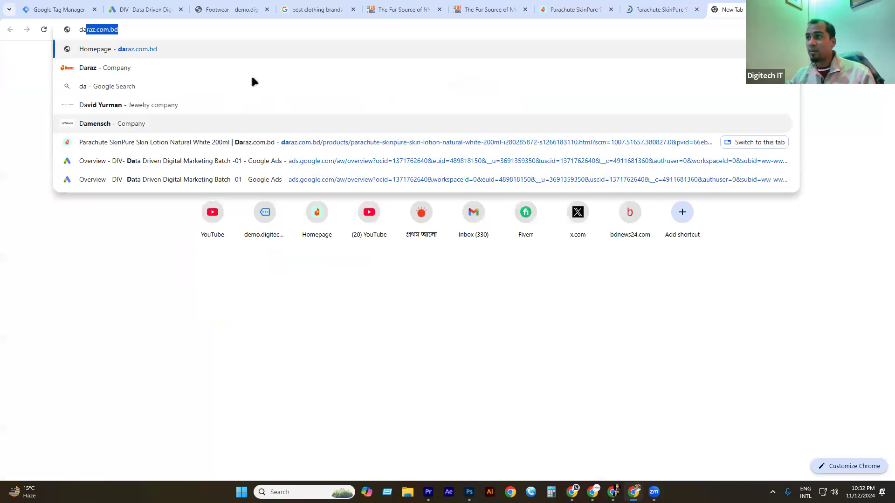
{"action": "left_click", "coordinate": [286, 142]}
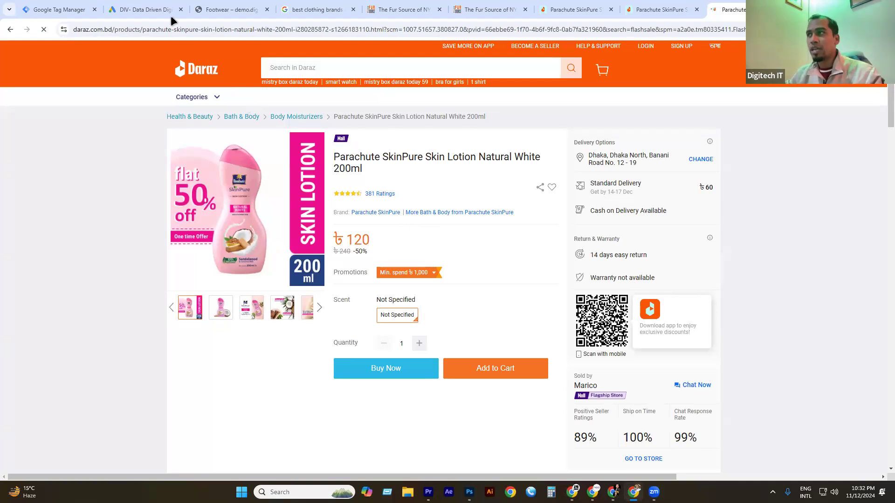
{"action": "left_click", "coordinate": [154, 10]}
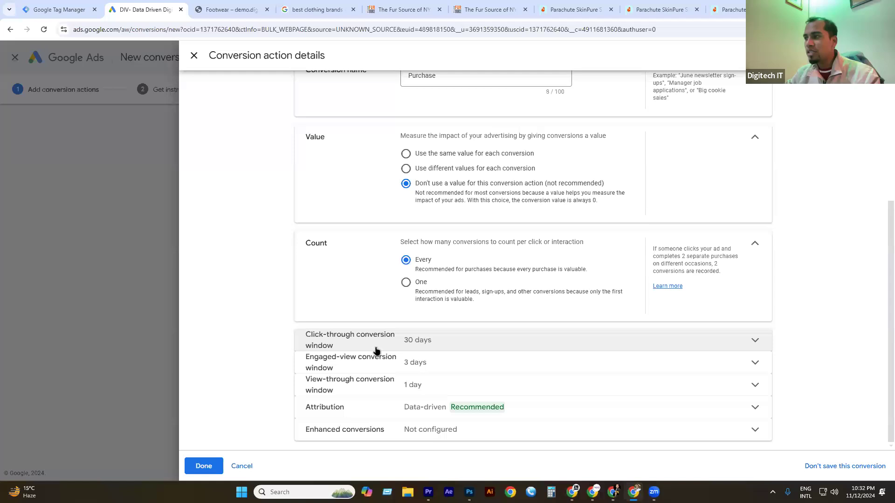
Expand the click-through and engaged-view conversion windows, leaving engaged-view at 3 days.
{"action": "left_click", "coordinate": [426, 351]}
{"action": "left_click", "coordinate": [436, 388]}
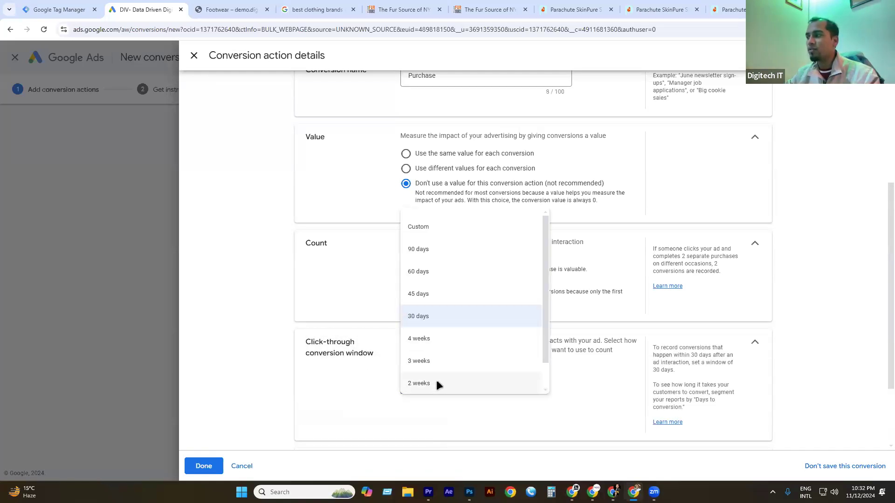
{"action": "left_click_drag", "start_coordinate": [679, 349], "coordinate": [715, 374]}
{"action": "left_click_drag", "start_coordinate": [718, 406], "coordinate": [653, 347]}
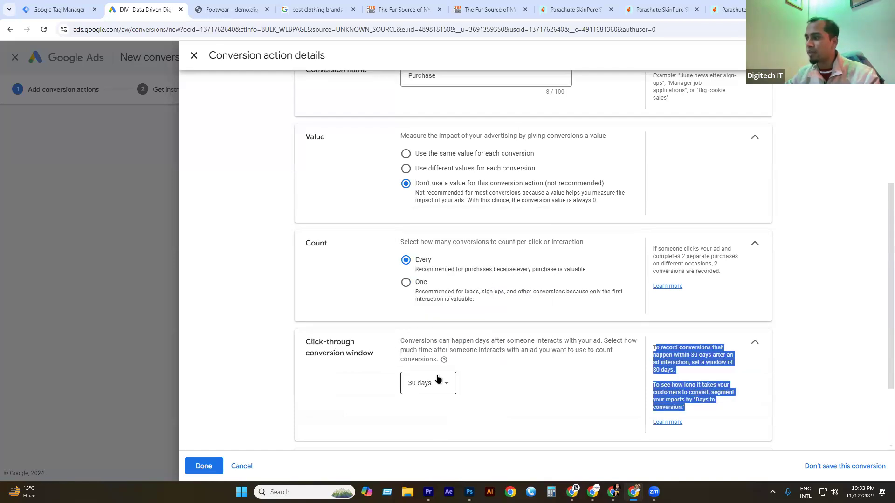
{"action": "scroll", "coordinate": [420, 354], "scroll_direction": "down", "scroll_amount": 2}
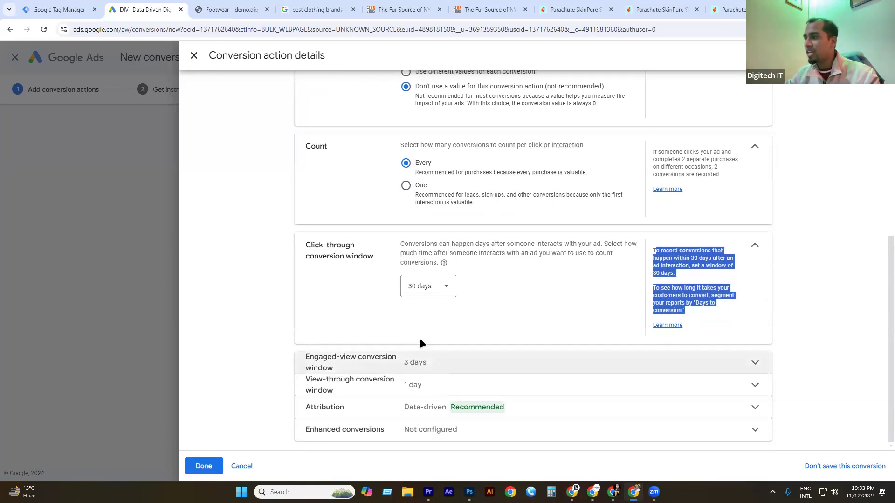
{"action": "left_click", "coordinate": [425, 370]}
{"action": "scroll", "coordinate": [422, 350], "scroll_direction": "down", "scroll_amount": 1}
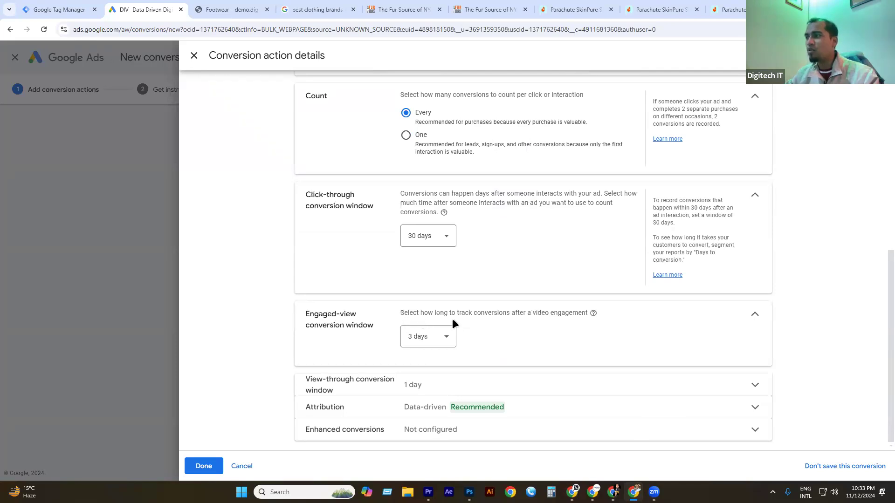
{"action": "left_click", "coordinate": [437, 333]}
{"action": "left_click", "coordinate": [564, 339]}
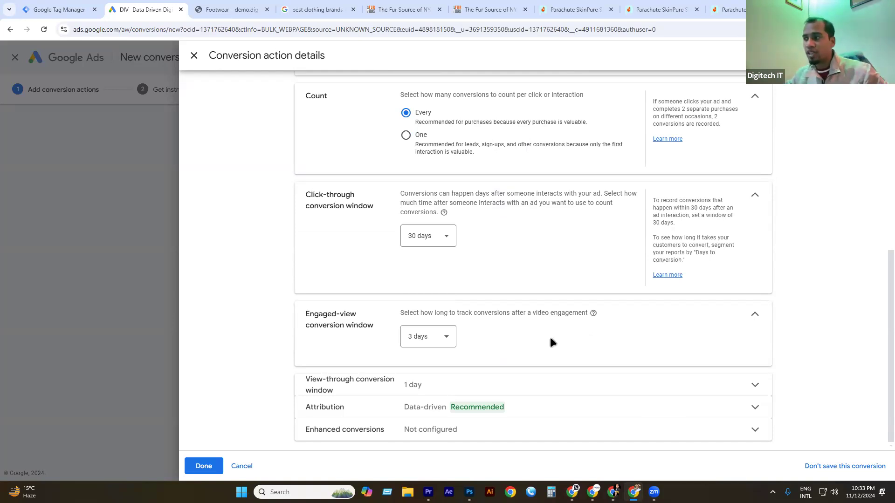
{"action": "left_click", "coordinate": [432, 341]}
{"action": "left_click", "coordinate": [586, 338]}
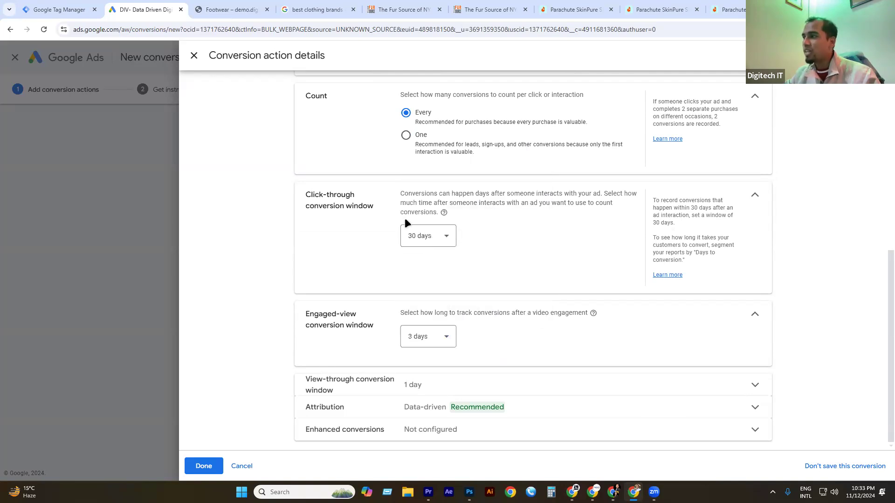
Change the click-through conversion window from 30 days to 1 week.
{"action": "left_click", "coordinate": [440, 234]}
{"action": "scroll", "coordinate": [442, 321], "scroll_direction": "up", "scroll_amount": 1}
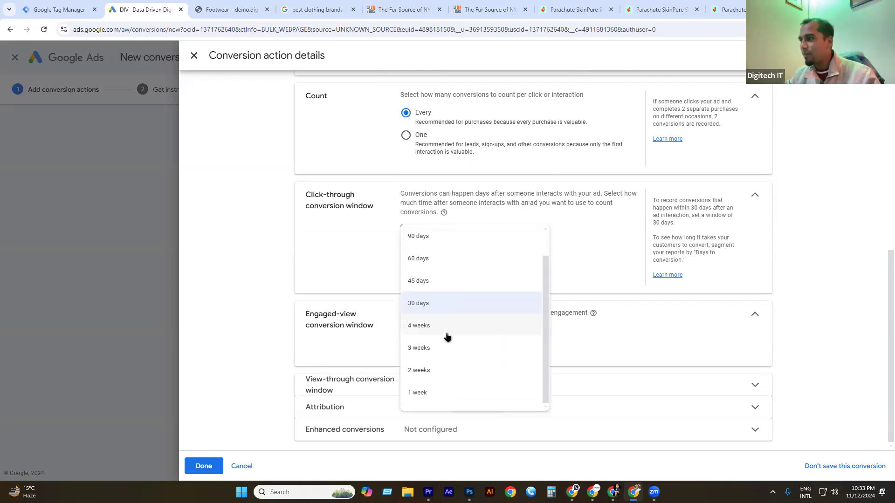
{"action": "left_click", "coordinate": [424, 390]}
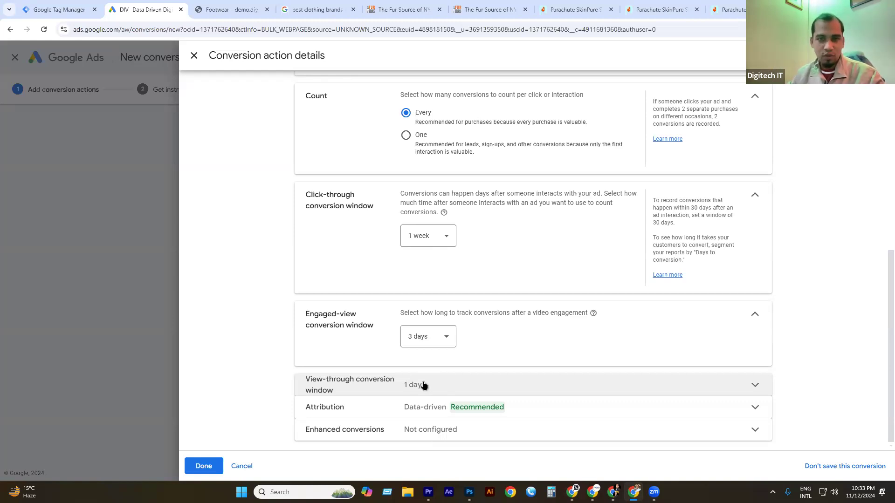
{"action": "left_click", "coordinate": [438, 236]}
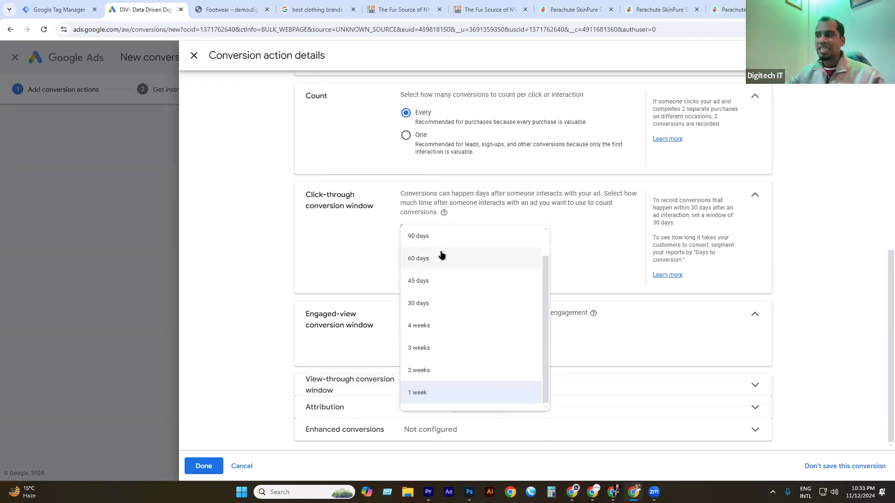
{"action": "left_click", "coordinate": [443, 398]}
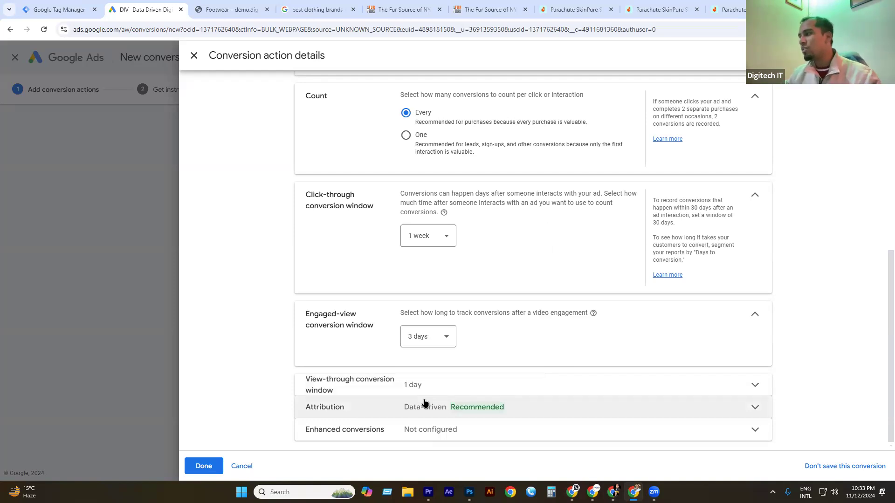
{"action": "mouse_move", "coordinate": [593, 314]}
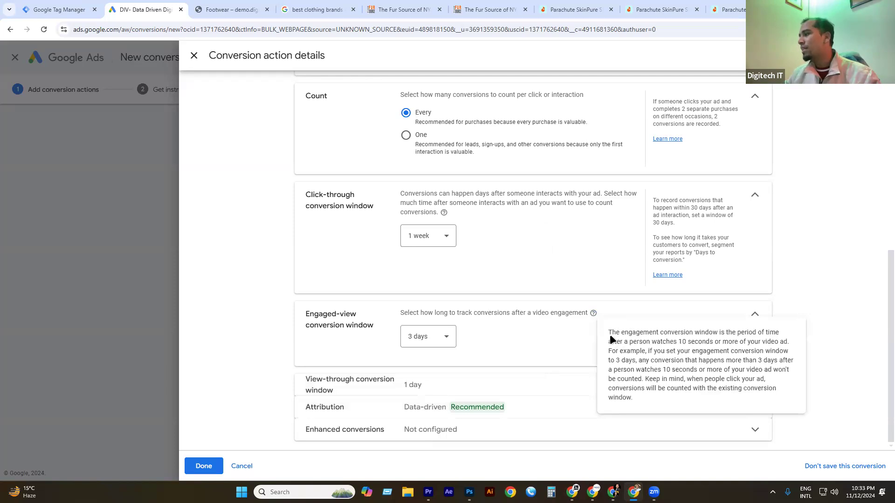
{"action": "left_click_drag", "start_coordinate": [608, 333], "coordinate": [636, 403]}
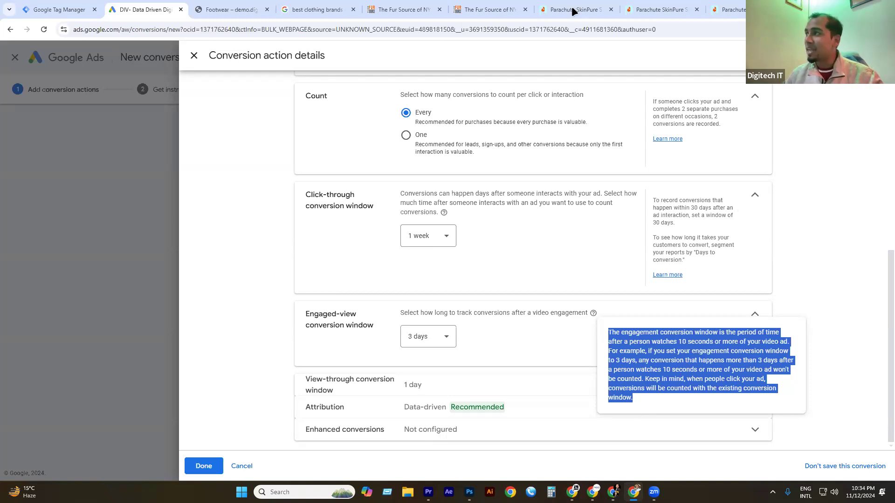
{"action": "left_click", "coordinate": [379, 10]}
{"action": "scroll", "coordinate": [129, 199], "scroll_direction": "up", "scroll_amount": 2}
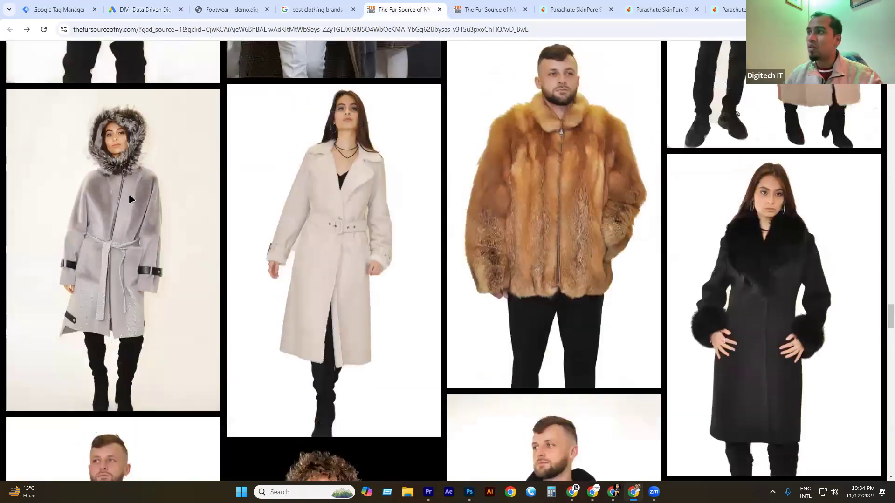
{"action": "scroll", "coordinate": [128, 199], "scroll_direction": "up", "scroll_amount": 2}
{"action": "left_click", "coordinate": [313, 9]}
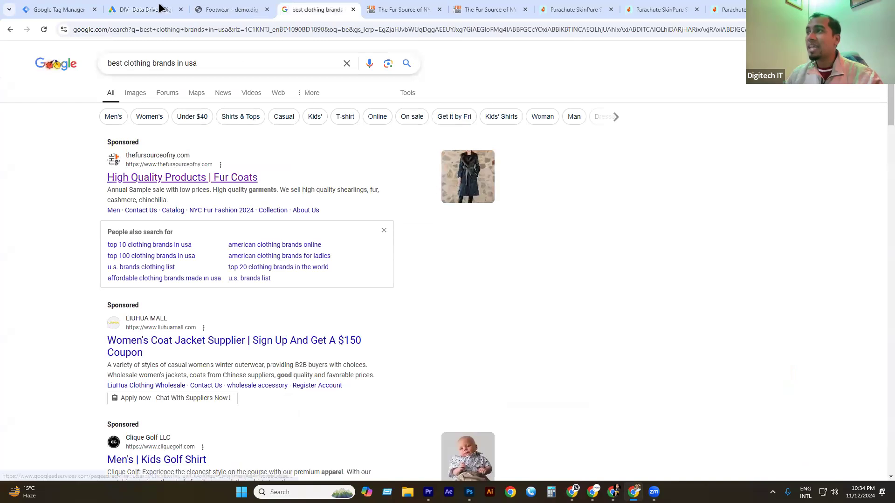
{"action": "key", "text": "ctrl+shift+Tab"}
{"action": "key", "text": "ctrl+shift+Tab"}
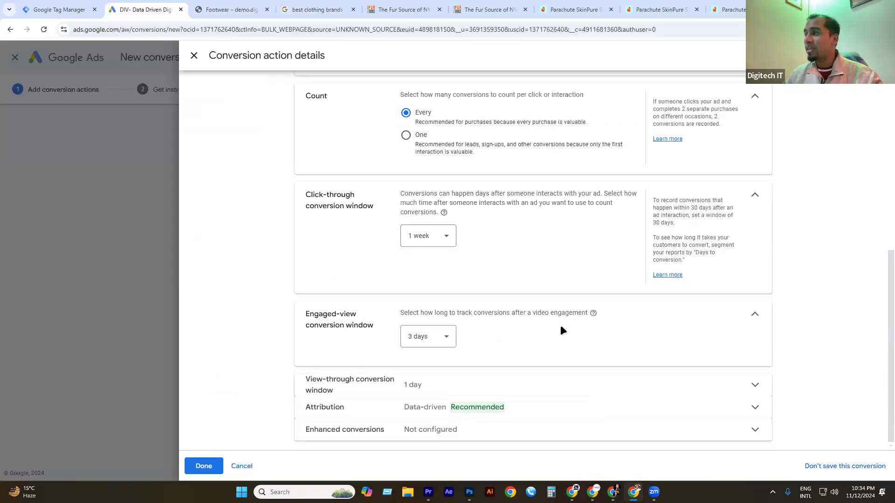
{"action": "mouse_move", "coordinate": [594, 313]}
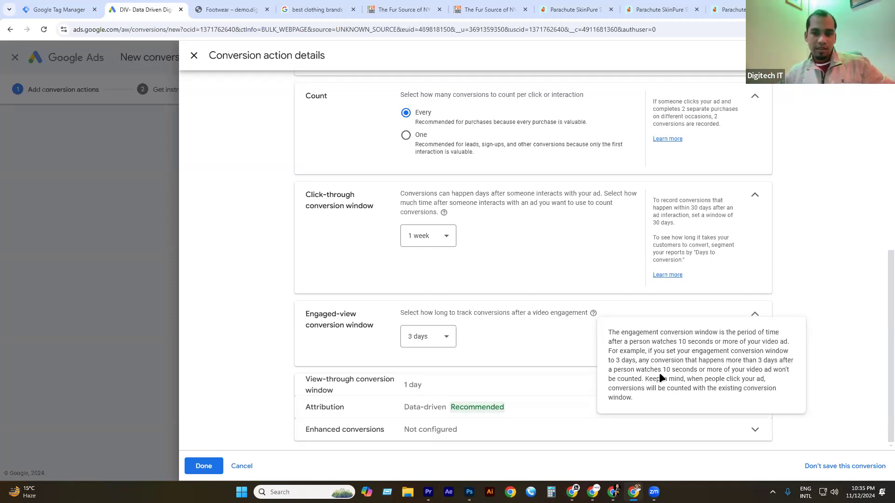
{"action": "left_click_drag", "start_coordinate": [457, 378], "coordinate": [427, 342]}
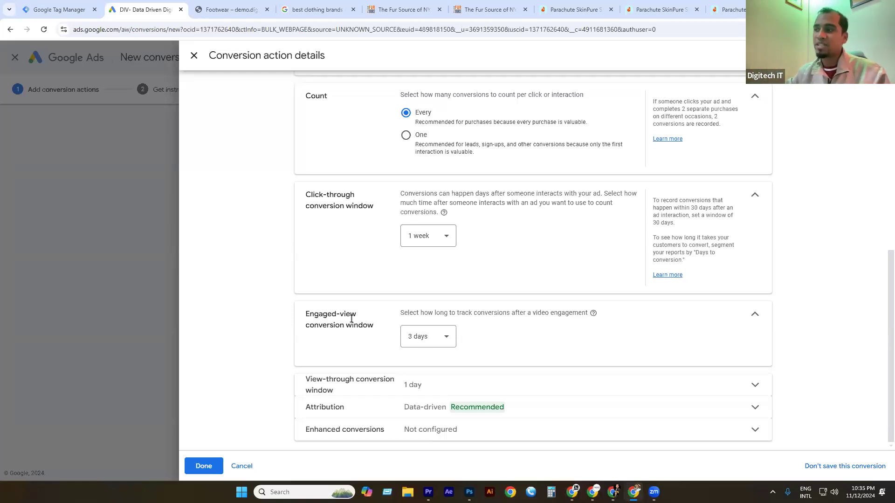
Expand the view-through conversion window to show its 1 day setting and explanation.
{"action": "left_click", "coordinate": [396, 379]}
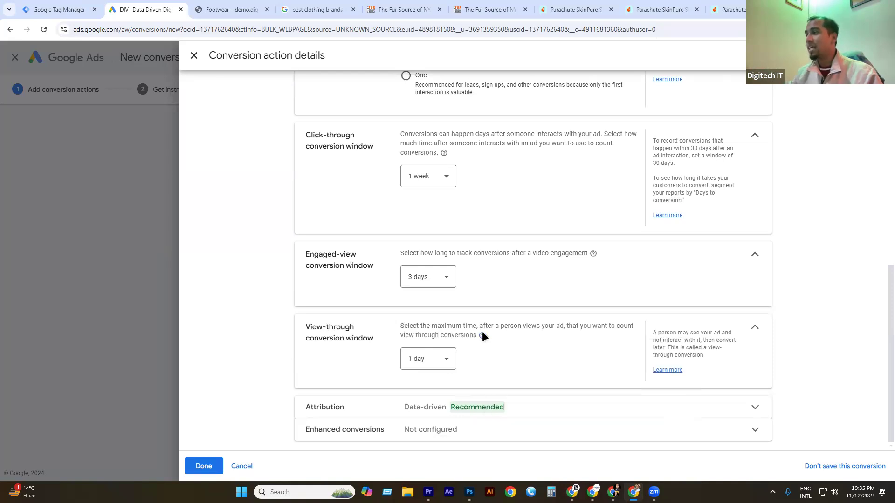
{"action": "mouse_move", "coordinate": [482, 336]}
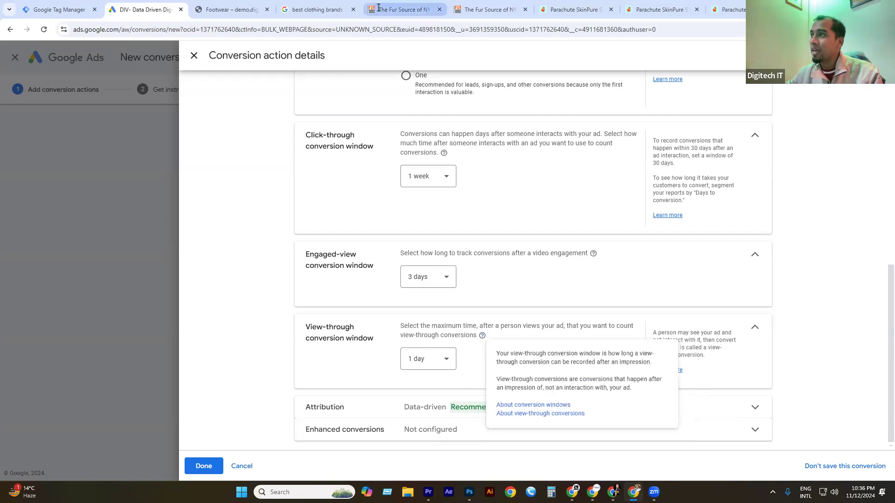
{"action": "left_click", "coordinate": [332, 9]}
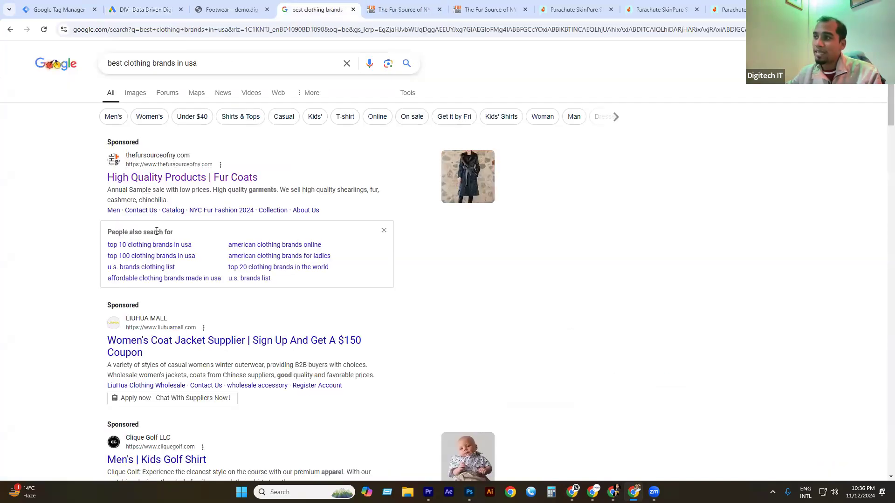
{"action": "scroll", "coordinate": [163, 238], "scroll_direction": "down", "scroll_amount": 7}
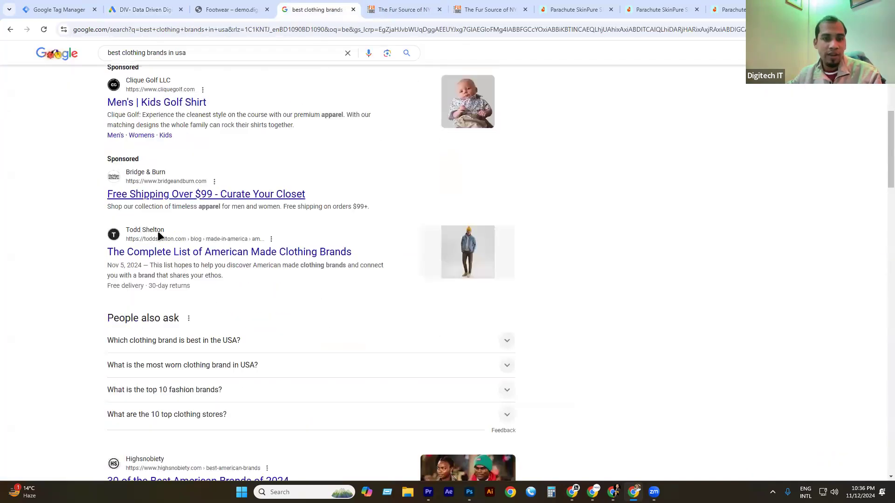
{"action": "scroll", "coordinate": [158, 231], "scroll_direction": "down", "scroll_amount": 1}
{"action": "scroll", "coordinate": [157, 231], "scroll_direction": "up", "scroll_amount": 2}
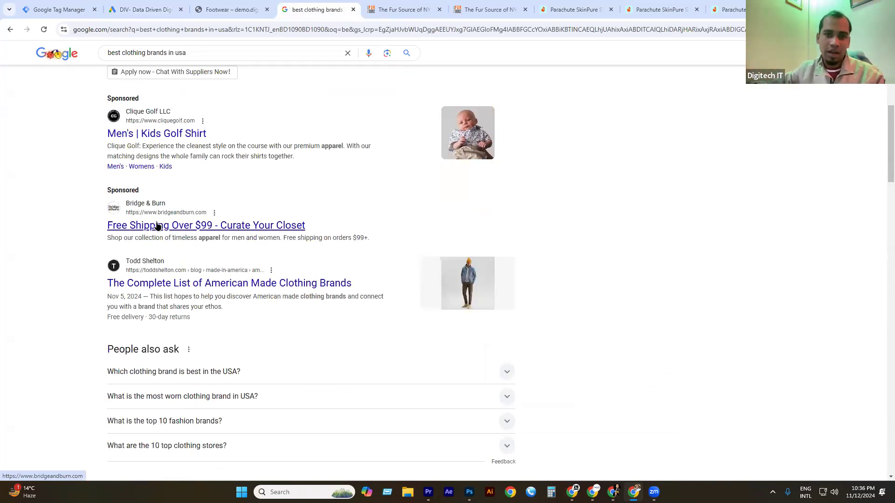
{"action": "left_click_drag", "start_coordinate": [100, 189], "coordinate": [364, 250]}
{"action": "left_click", "coordinate": [229, 9]}
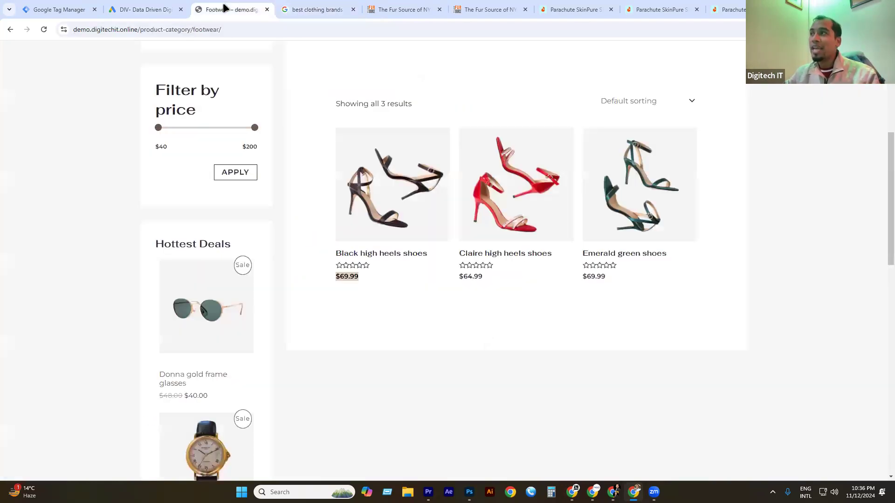
{"action": "left_click", "coordinate": [147, 9]}
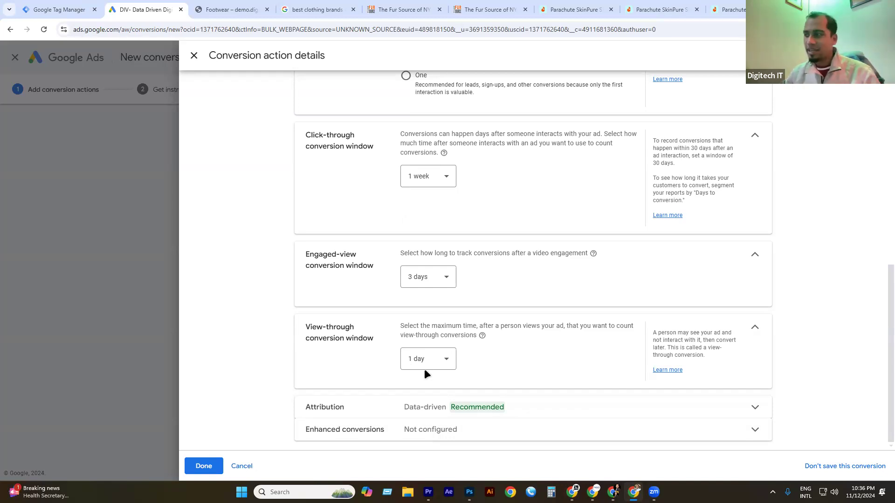
{"action": "left_click", "coordinate": [325, 9]}
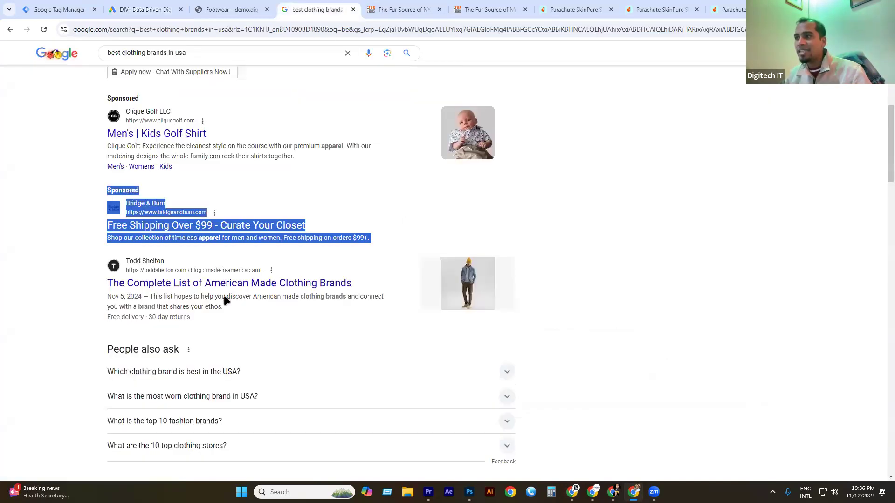
{"action": "scroll", "coordinate": [222, 291], "scroll_direction": "down", "scroll_amount": 9}
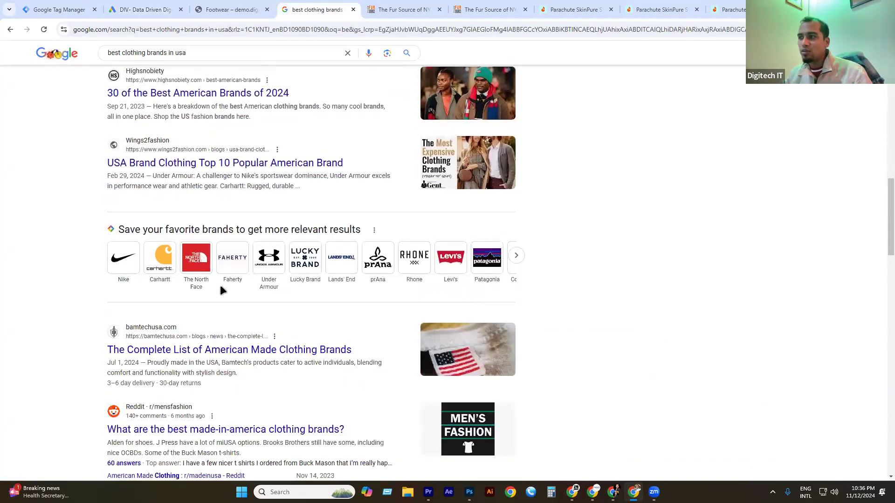
{"action": "scroll", "coordinate": [345, 258], "scroll_direction": "down", "scroll_amount": 12}
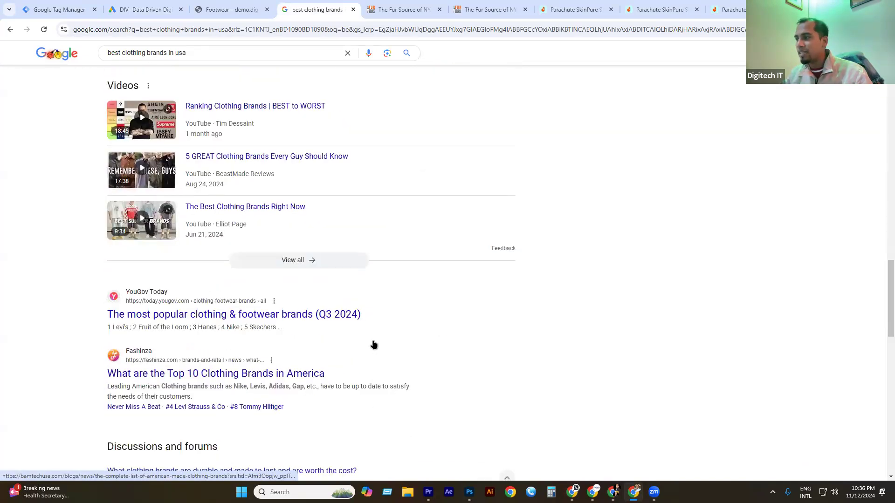
{"action": "scroll", "coordinate": [371, 339], "scroll_direction": "down", "scroll_amount": 5}
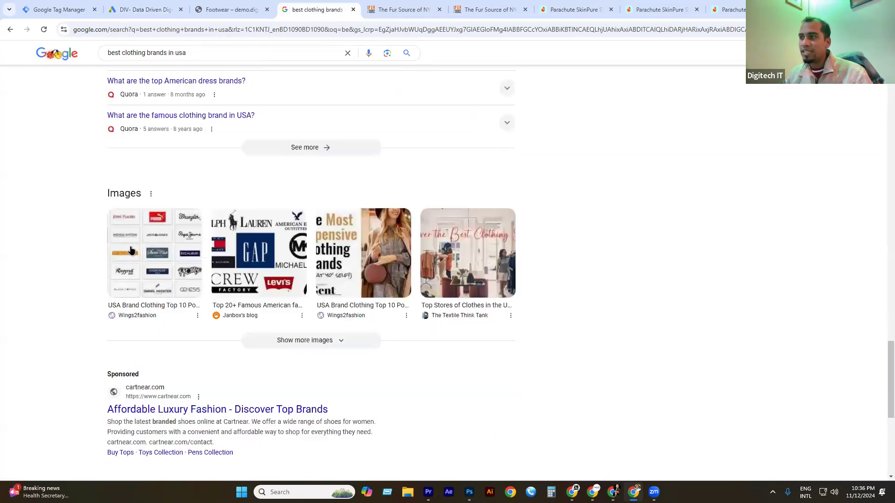
{"action": "scroll", "coordinate": [124, 241], "scroll_direction": "down", "scroll_amount": 6}
{"action": "left_click", "coordinate": [144, 252]}
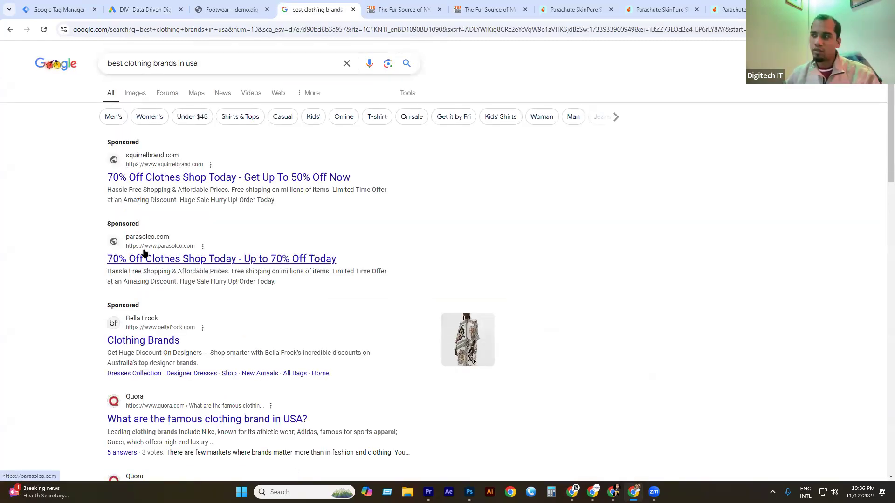
{"action": "left_click", "coordinate": [139, 10]}
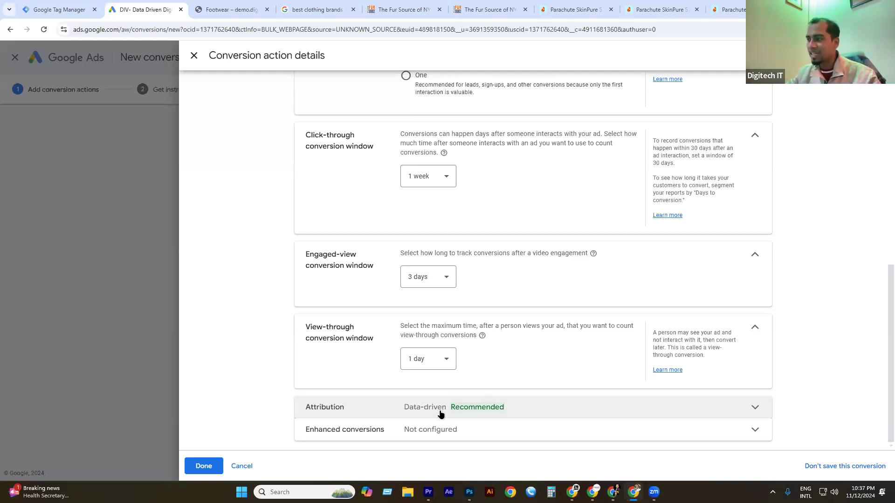
Expand Enhanced conversions and save the Purchase conversion details with Done.
{"action": "left_click", "coordinate": [445, 430]}
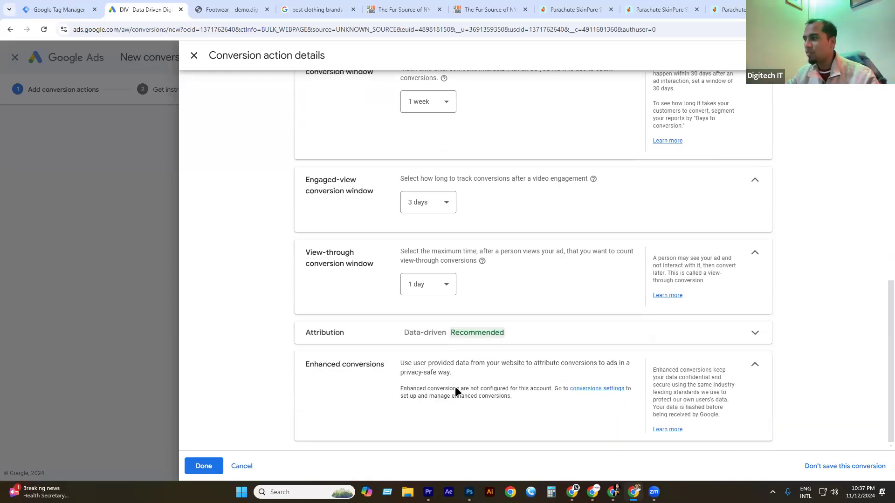
{"action": "scroll", "coordinate": [517, 387], "scroll_direction": "up", "scroll_amount": 7}
{"action": "scroll", "coordinate": [500, 331], "scroll_direction": "up", "scroll_amount": 3}
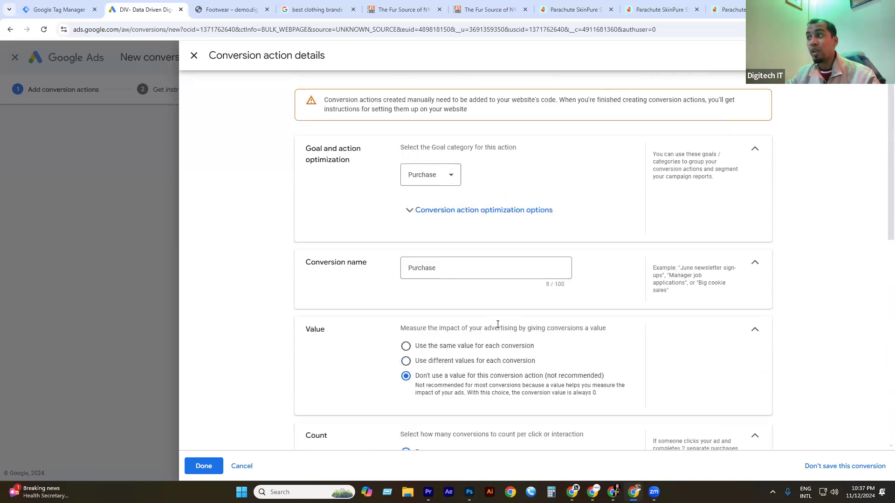
{"action": "scroll", "coordinate": [468, 300], "scroll_direction": "down", "scroll_amount": 10}
{"action": "left_click", "coordinate": [204, 466]}
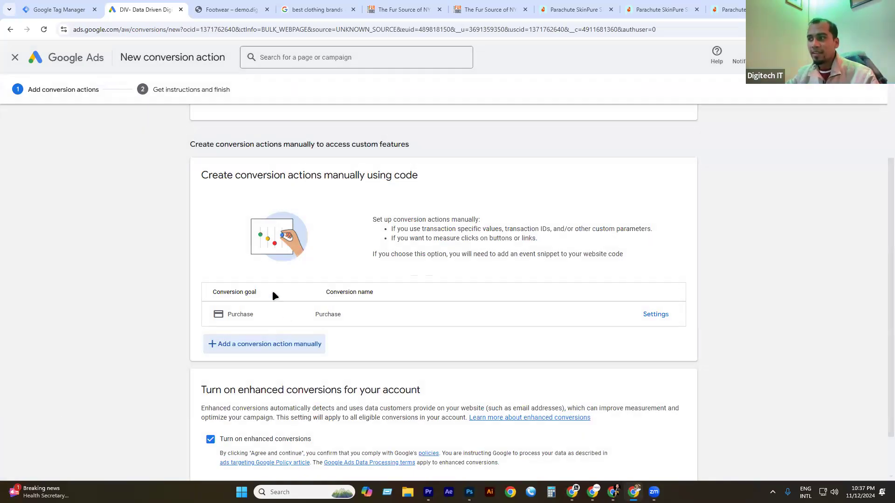
Reopen the Purchase conversion's settings to review them, then close them again.
{"action": "double_click", "coordinate": [234, 315]}
{"action": "left_click", "coordinate": [313, 320]}
{"action": "double_click", "coordinate": [323, 314]}
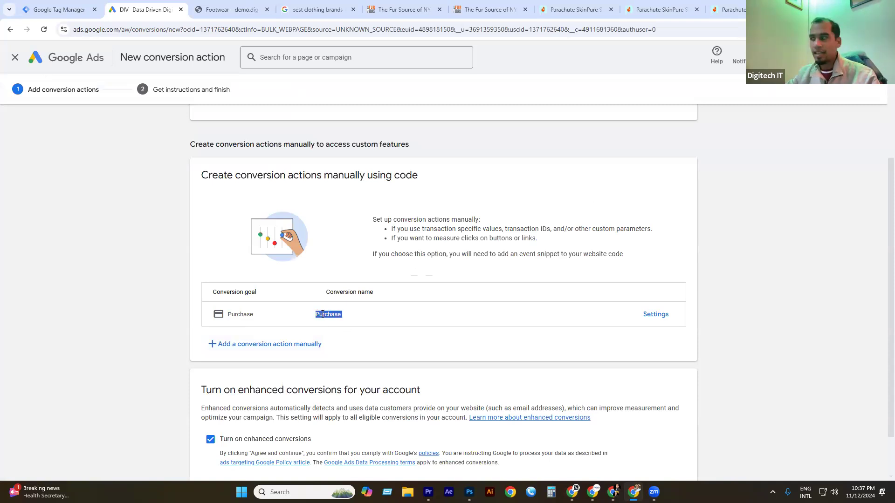
{"action": "scroll", "coordinate": [334, 302], "scroll_direction": "down", "scroll_amount": 1}
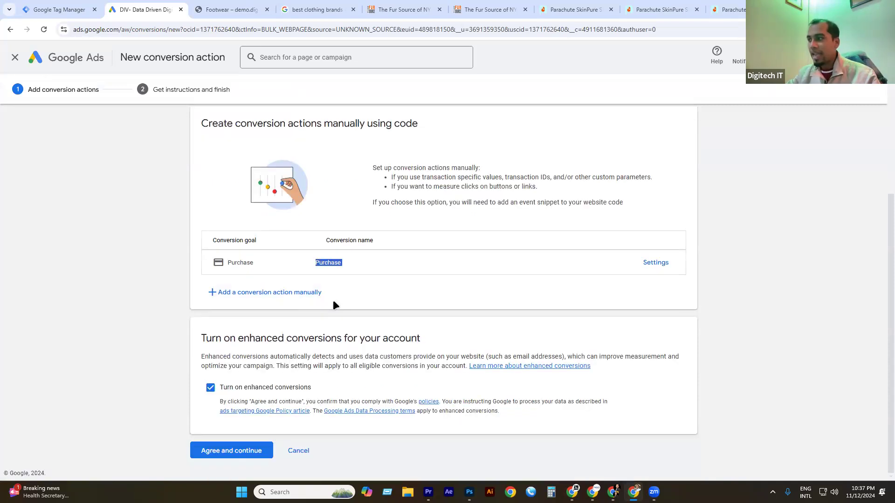
{"action": "left_click", "coordinate": [655, 263]}
{"action": "scroll", "coordinate": [478, 295], "scroll_direction": "down", "scroll_amount": 4}
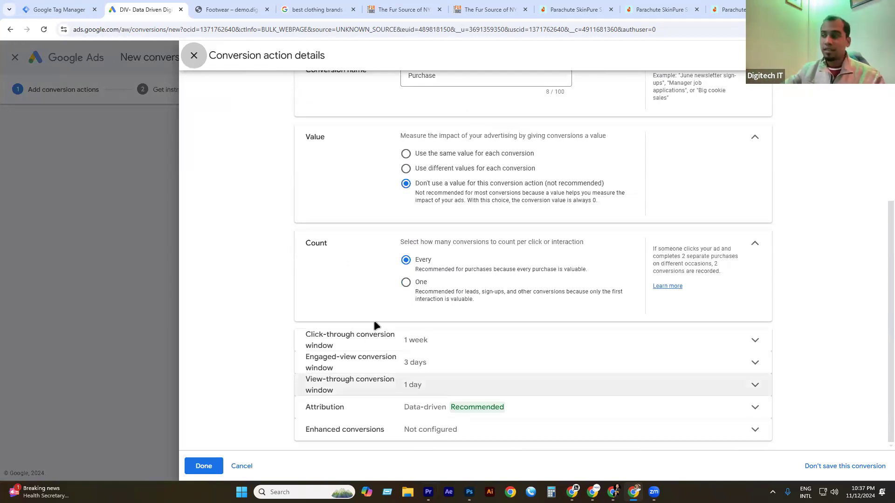
{"action": "left_click", "coordinate": [205, 468]}
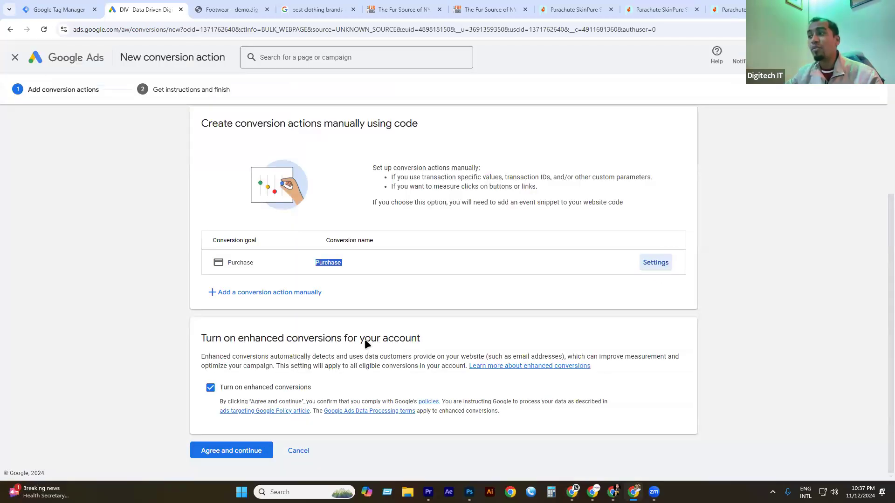
{"action": "left_click_drag", "start_coordinate": [197, 353], "coordinate": [349, 365]}
{"action": "left_click", "coordinate": [245, 369]}
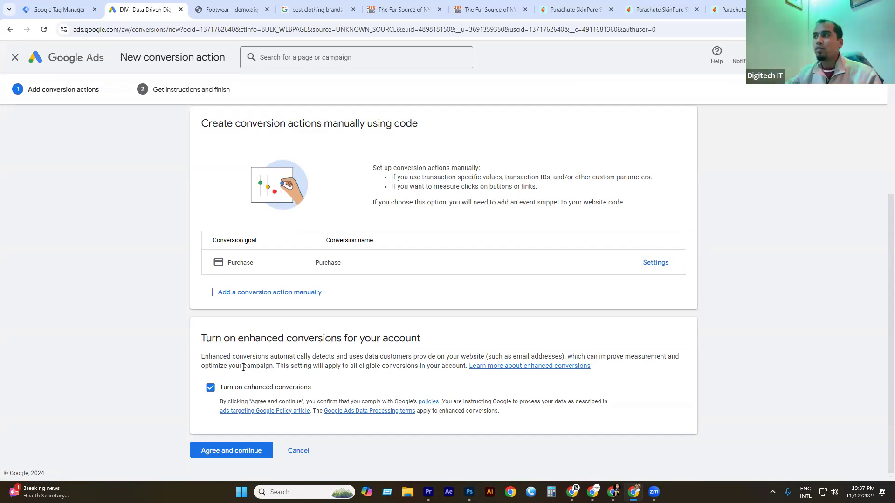
{"action": "left_click", "coordinate": [318, 10]}
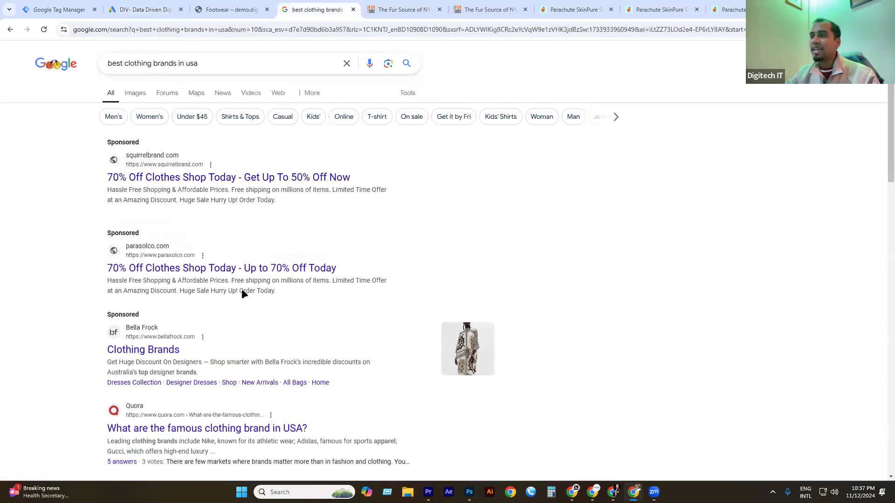
{"action": "scroll", "coordinate": [176, 271], "scroll_direction": "down", "scroll_amount": 3}
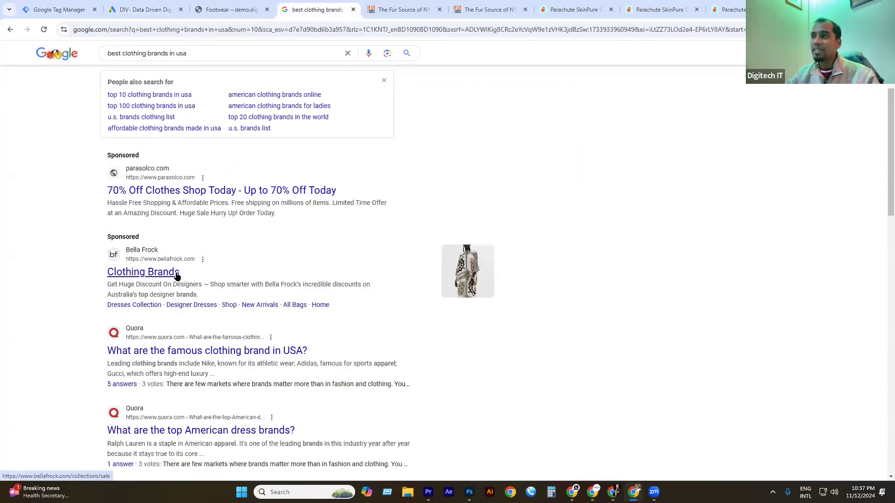
{"action": "scroll", "coordinate": [176, 278], "scroll_direction": "up", "scroll_amount": 3}
{"action": "left_click", "coordinate": [11, 29]}
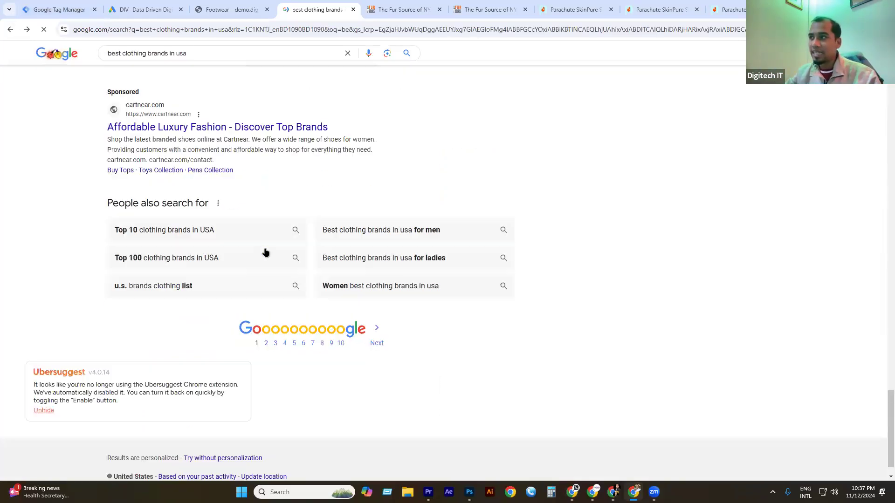
{"action": "scroll", "coordinate": [217, 194], "scroll_direction": "up", "scroll_amount": 20}
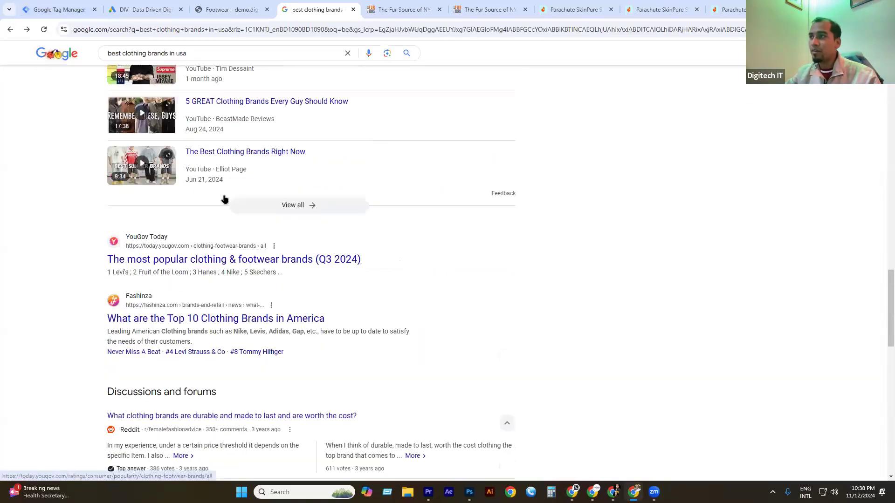
{"action": "scroll", "coordinate": [227, 195], "scroll_direction": "up", "scroll_amount": 5}
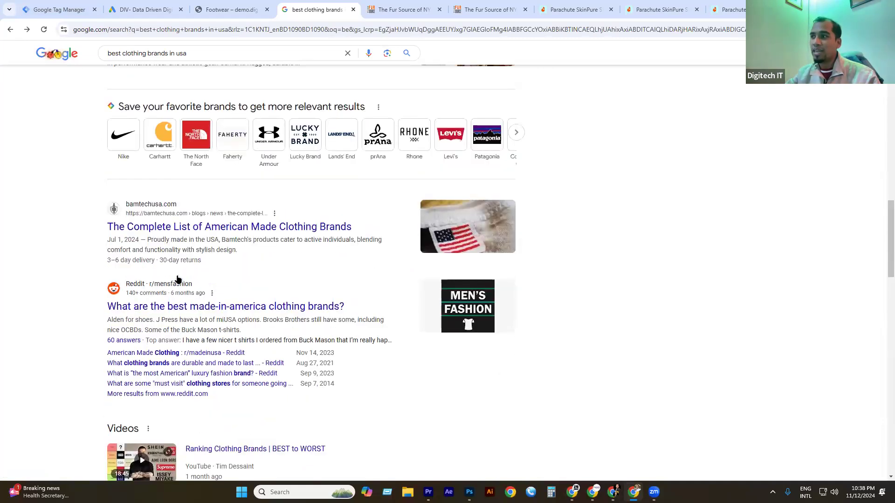
{"action": "scroll", "coordinate": [244, 289], "scroll_direction": "up", "scroll_amount": 10}
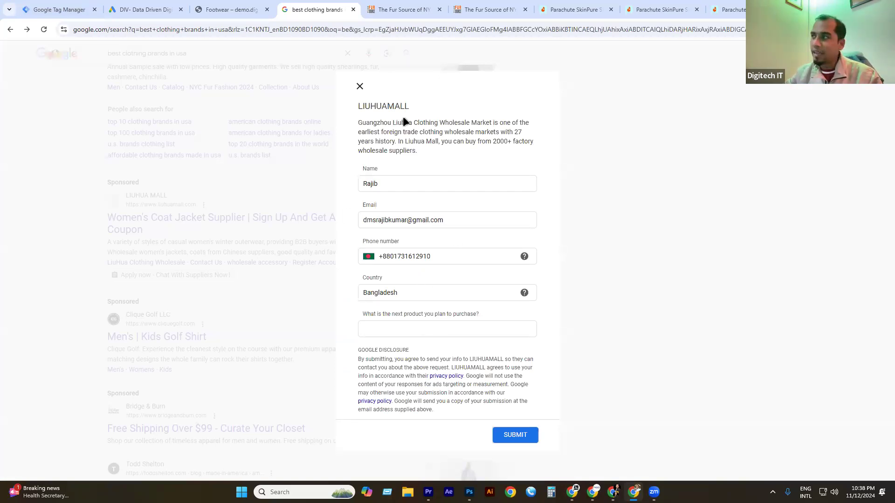
{"action": "left_click", "coordinate": [359, 86]}
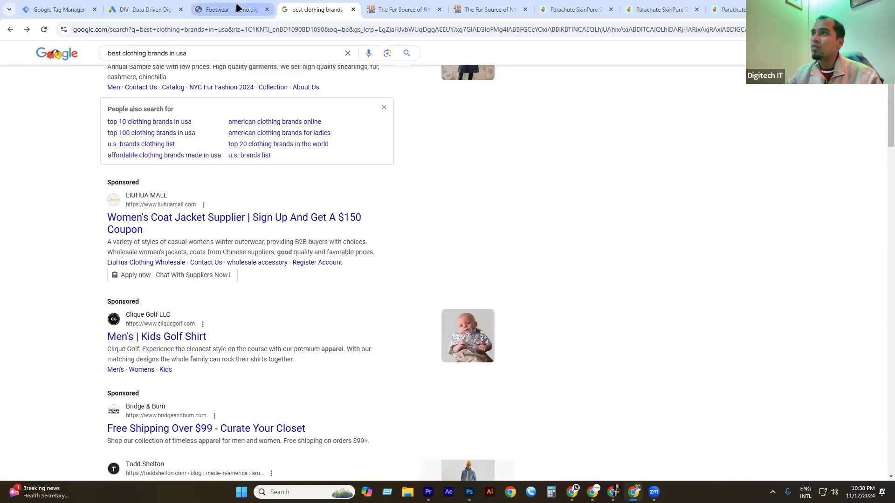
{"action": "left_click", "coordinate": [148, 10]}
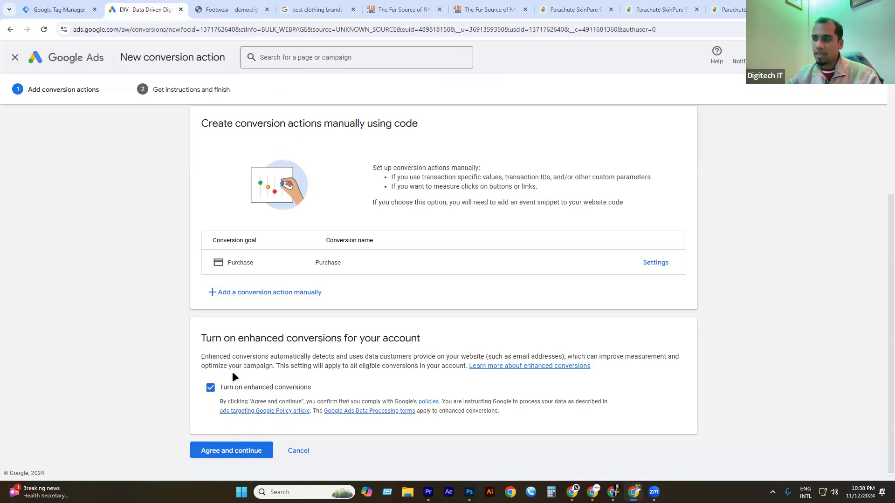
Agree to the terms to create the Purchase conversion and reach the tag-needed warning.
{"action": "left_click", "coordinate": [228, 450]}
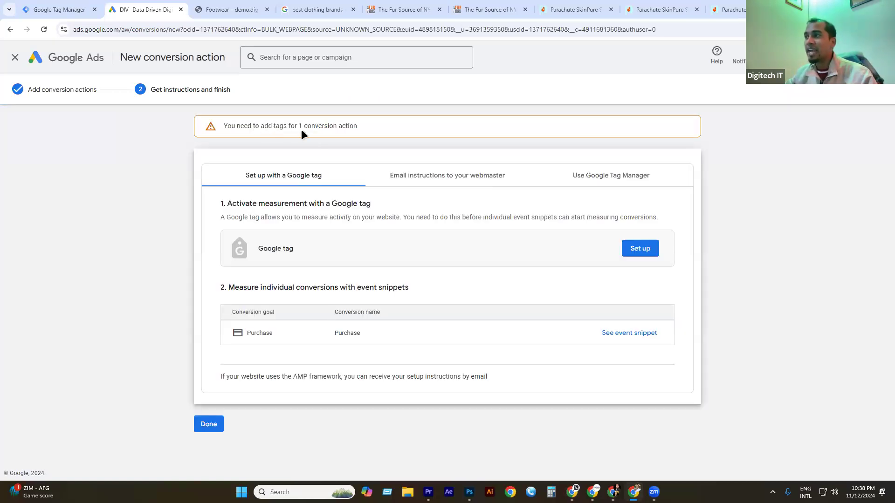
{"action": "left_click_drag", "start_coordinate": [311, 126], "coordinate": [315, 126]}
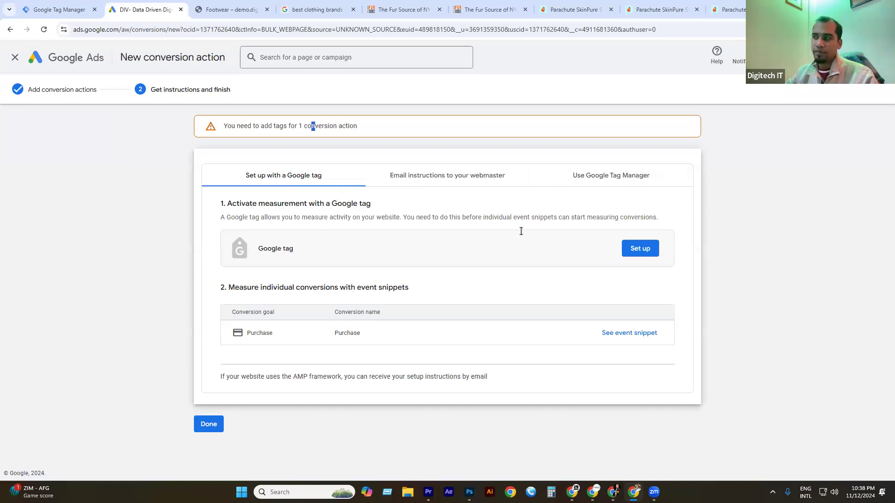
Choose manual Google tag installation and copy the gtag.js code snippet.
{"action": "left_click", "coordinate": [643, 255]}
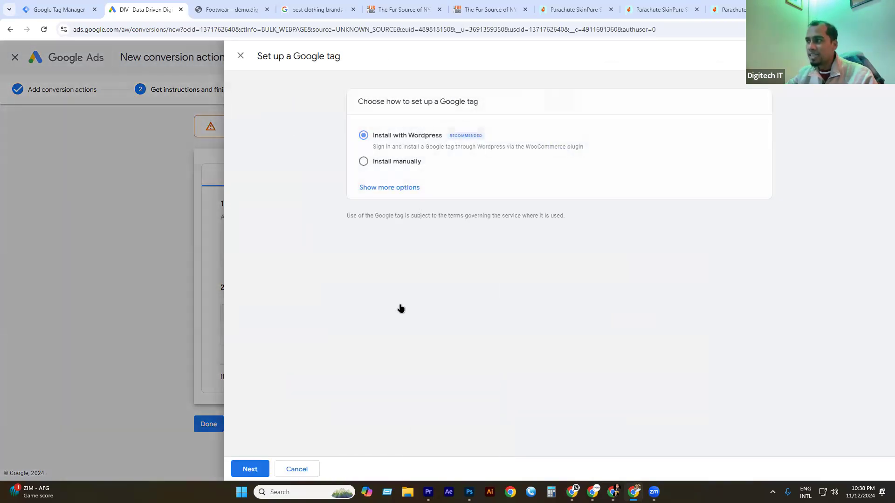
{"action": "left_click", "coordinate": [414, 162]}
{"action": "left_click_drag", "start_coordinate": [404, 283], "coordinate": [381, 182]}
{"action": "left_click_drag", "start_coordinate": [419, 279], "coordinate": [381, 194]}
{"action": "left_click", "coordinate": [426, 291]}
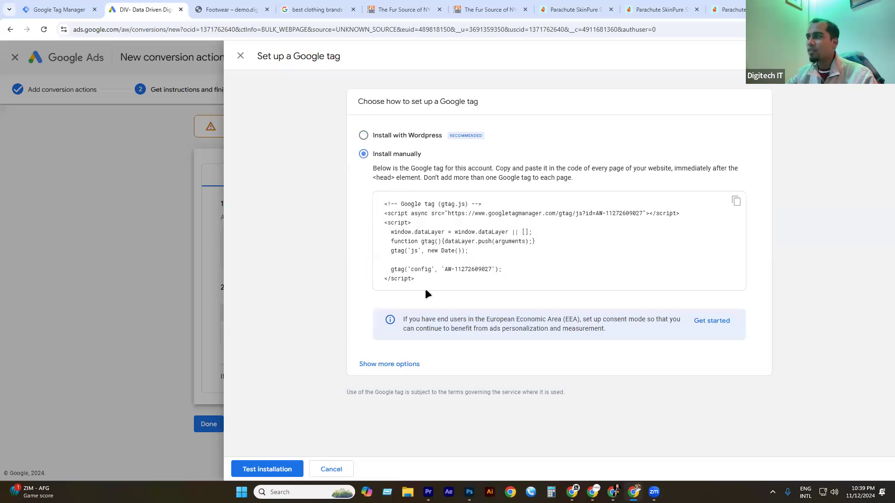
{"action": "left_click", "coordinate": [736, 202]}
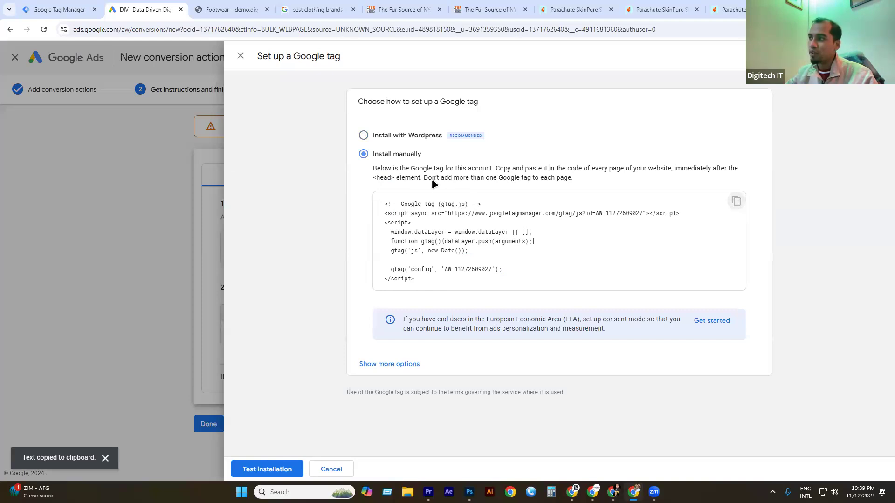
Switch the install option to WordPress, then close the Google tag setup panel.
{"action": "left_click_drag", "start_coordinate": [396, 177], "coordinate": [359, 175]}
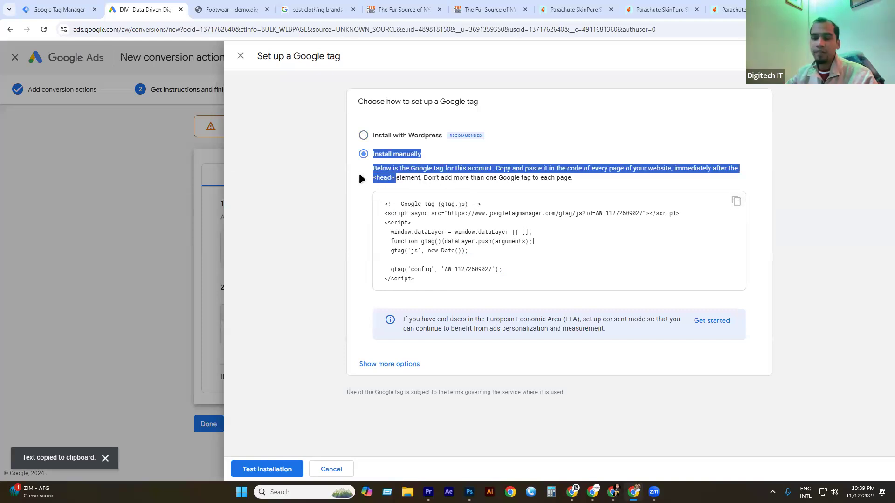
{"action": "left_click", "coordinate": [421, 180]}
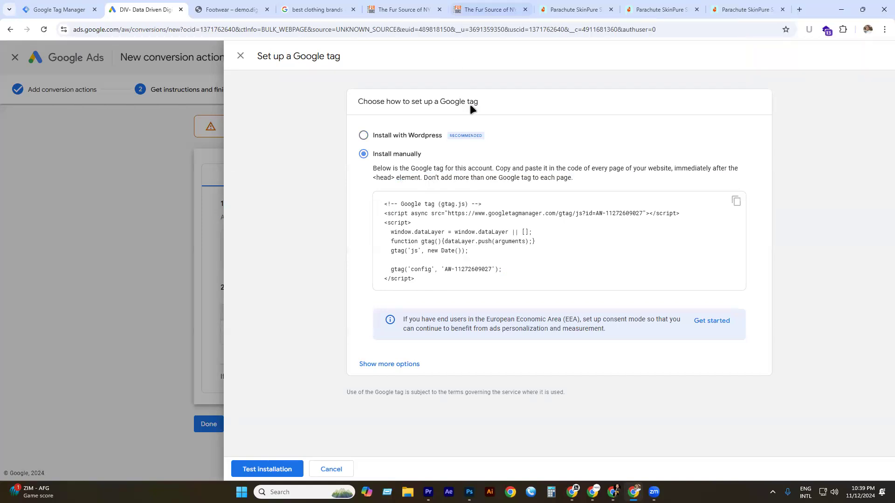
{"action": "left_click", "coordinate": [378, 136]}
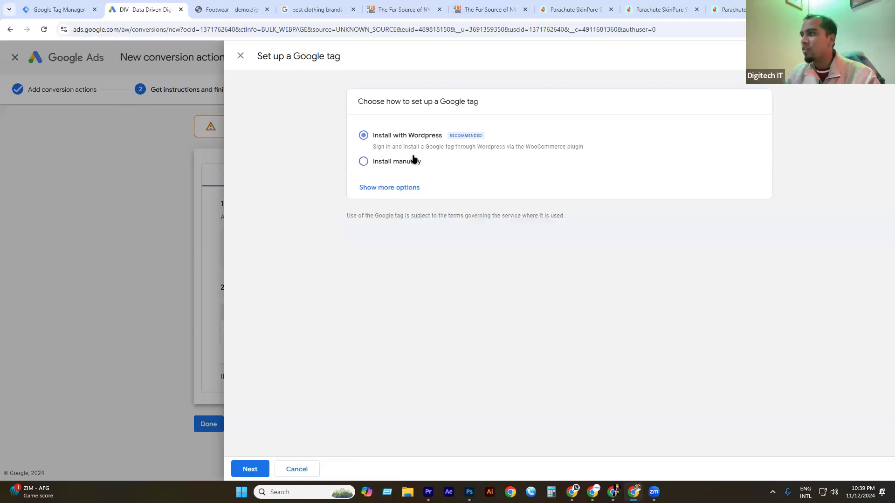
{"action": "left_click", "coordinate": [239, 54]}
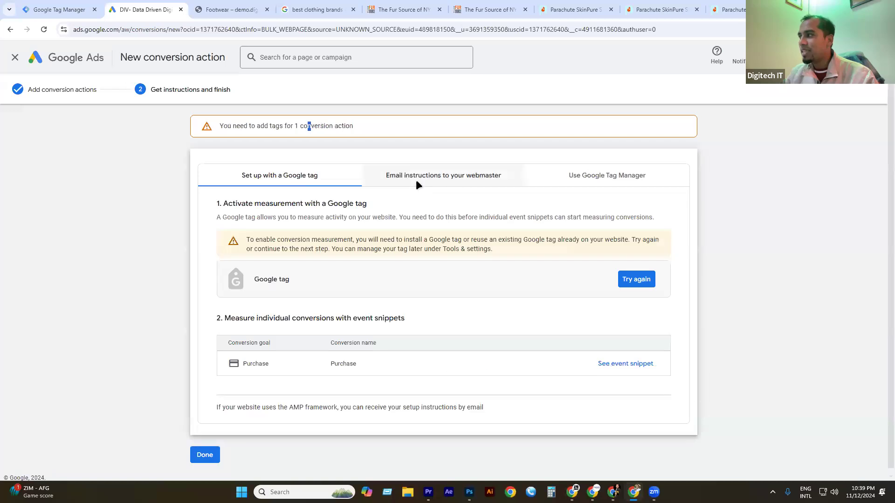
{"action": "left_click", "coordinate": [419, 181]}
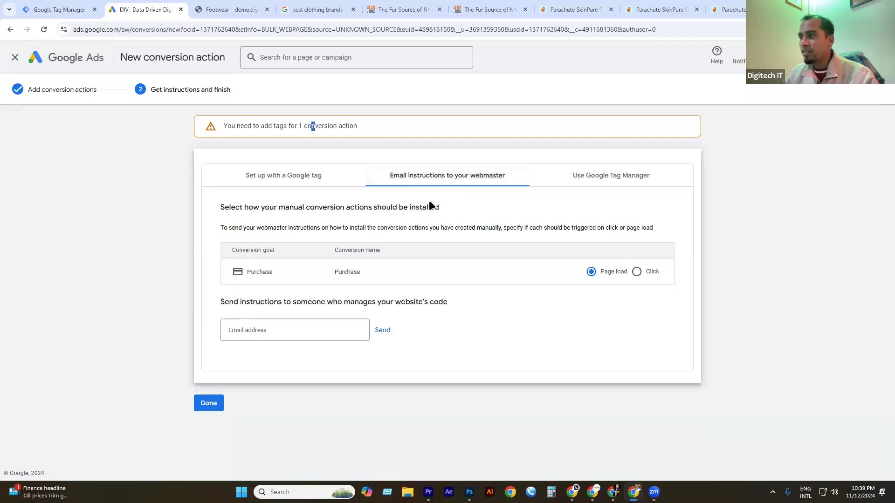
{"action": "left_click", "coordinate": [596, 181]}
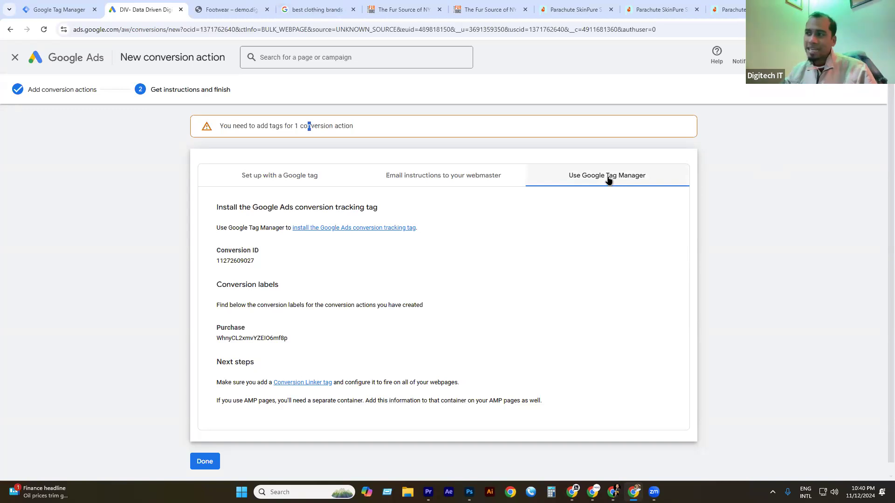
{"action": "double_click", "coordinate": [238, 259]}
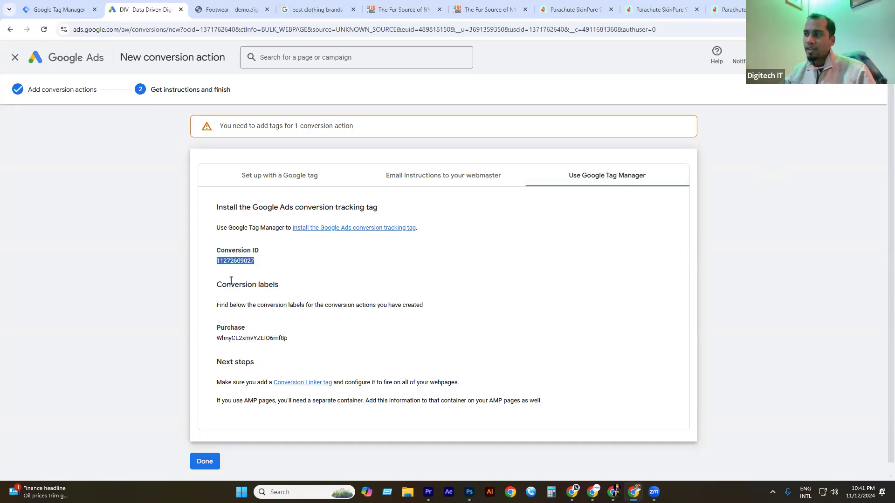
{"action": "triple_click", "coordinate": [266, 285]}
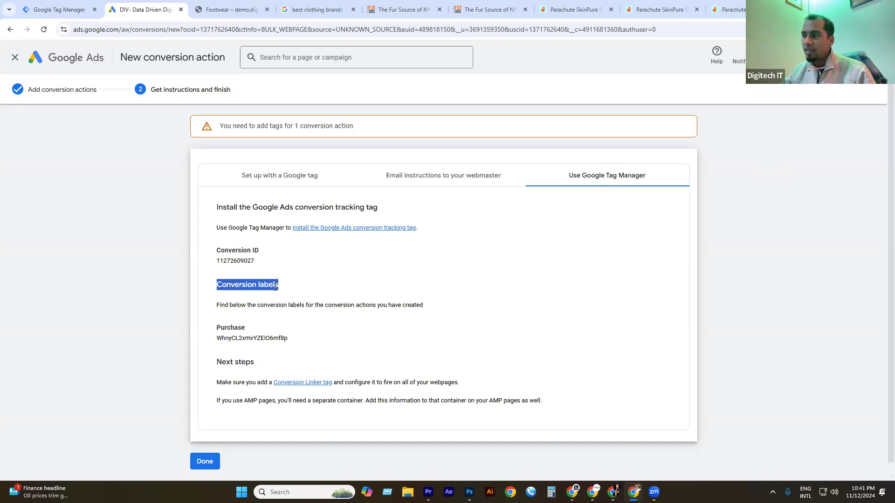
{"action": "double_click", "coordinate": [232, 338]}
{"action": "scroll", "coordinate": [315, 298], "scroll_direction": "down", "scroll_amount": 1}
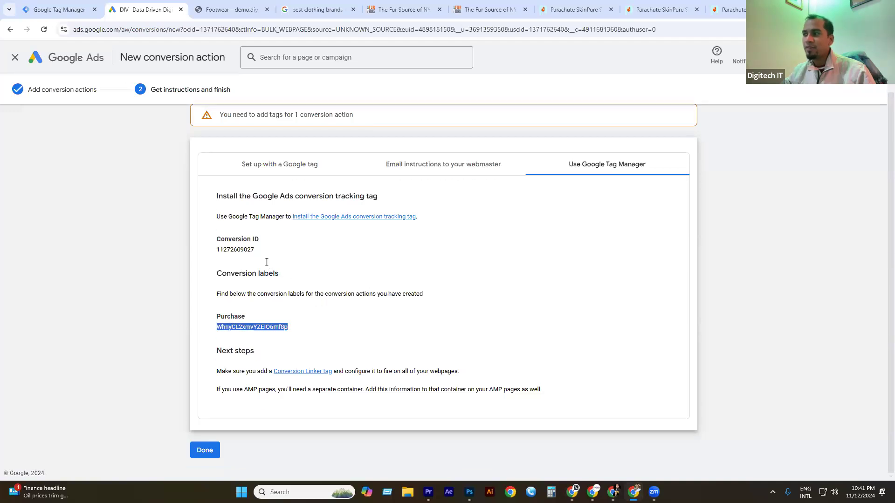
{"action": "double_click", "coordinate": [246, 249]}
{"action": "left_click", "coordinate": [253, 312]}
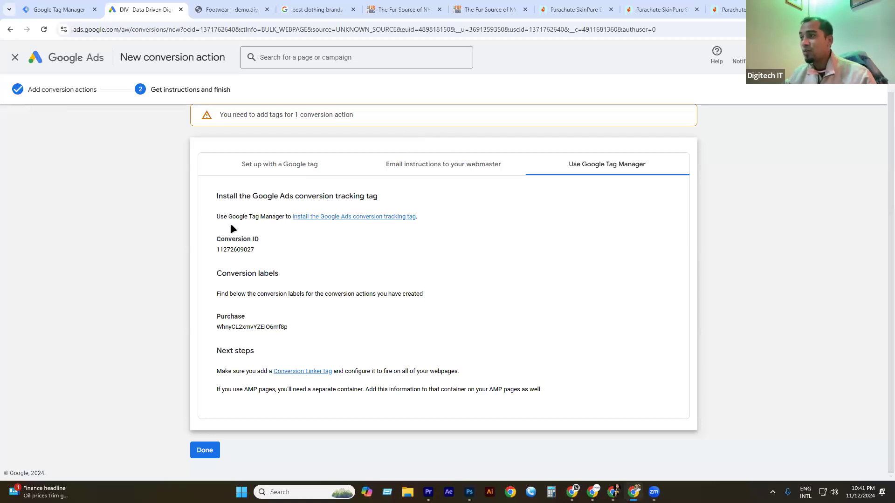
{"action": "left_click", "coordinate": [397, 217]}
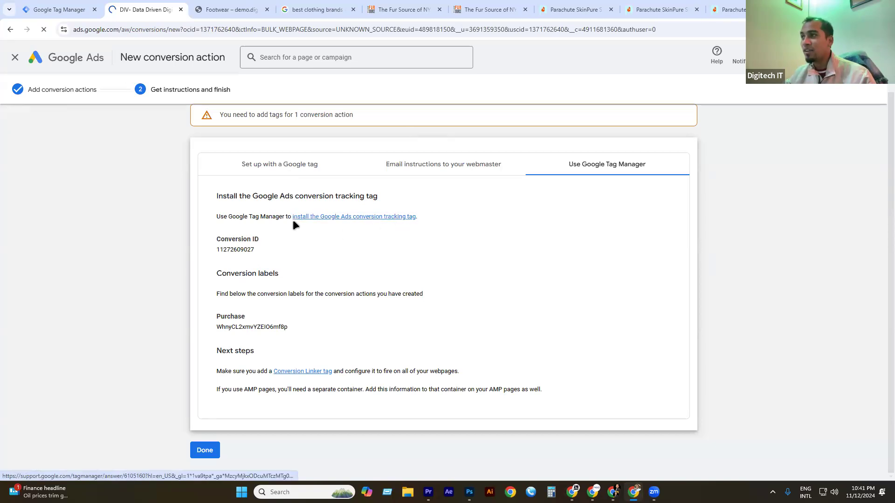
Read the help article, highlighting the Add a new tag and tag type steps.
{"action": "scroll", "coordinate": [285, 289], "scroll_direction": "down", "scroll_amount": 7}
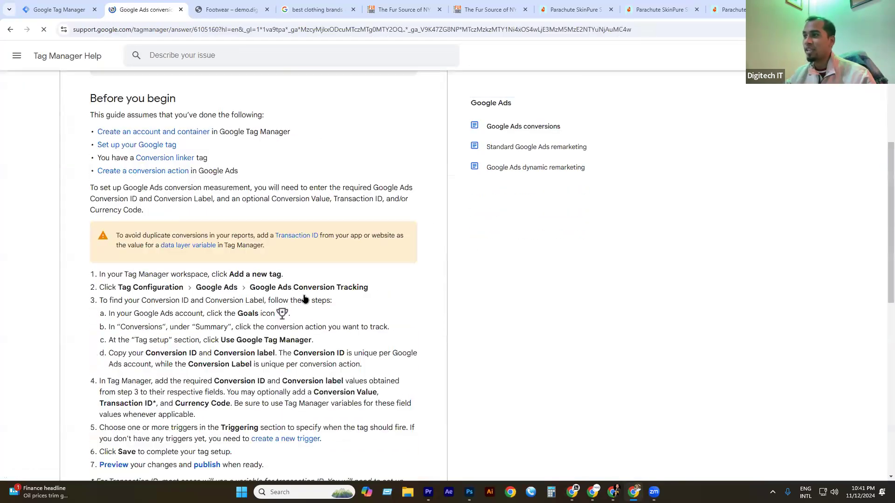
{"action": "scroll", "coordinate": [219, 245], "scroll_direction": "down", "scroll_amount": 4}
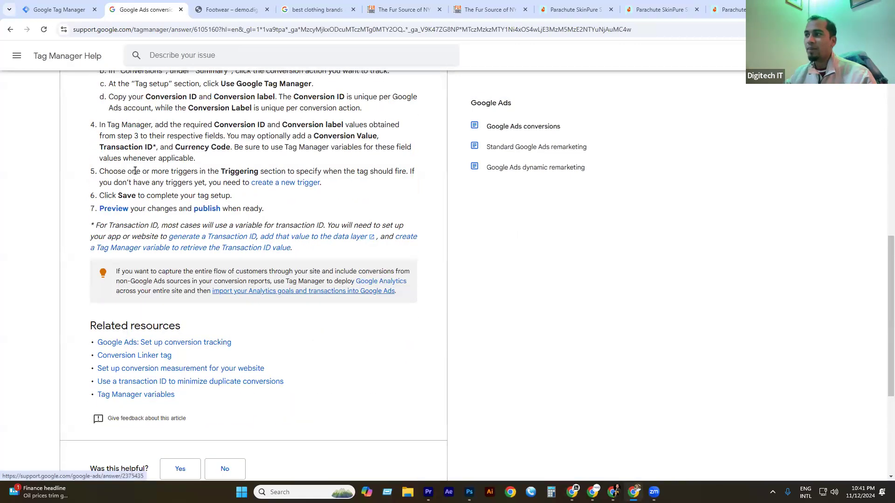
{"action": "scroll", "coordinate": [130, 168], "scroll_direction": "up", "scroll_amount": 3}
{"action": "left_click_drag", "start_coordinate": [117, 171], "coordinate": [251, 171]}
{"action": "left_click", "coordinate": [275, 180]}
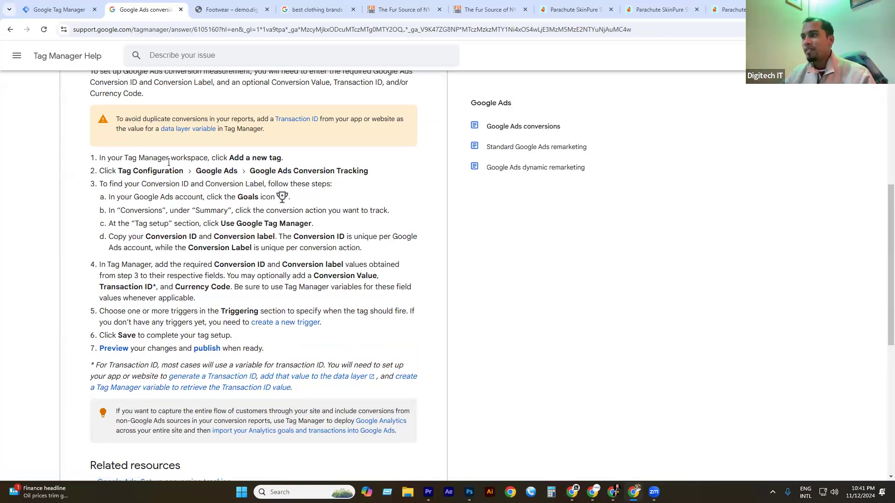
{"action": "left_click_drag", "start_coordinate": [228, 158], "coordinate": [310, 159]}
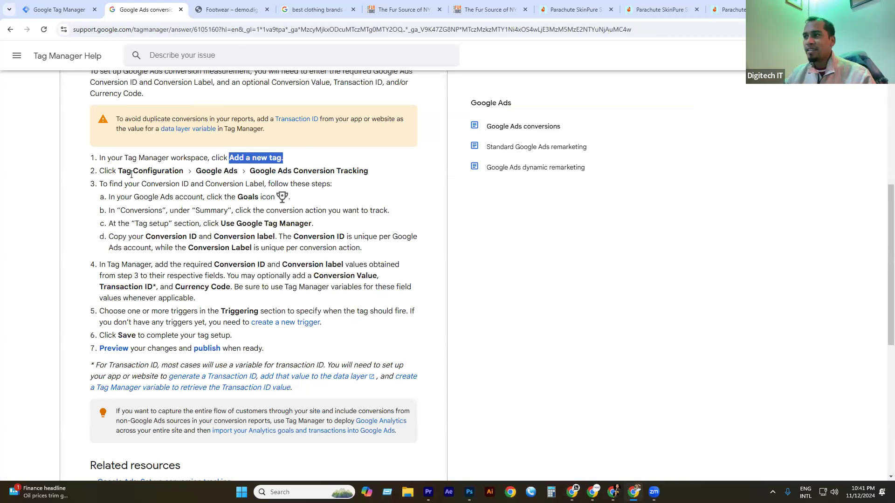
{"action": "left_click_drag", "start_coordinate": [118, 171], "coordinate": [289, 173]}
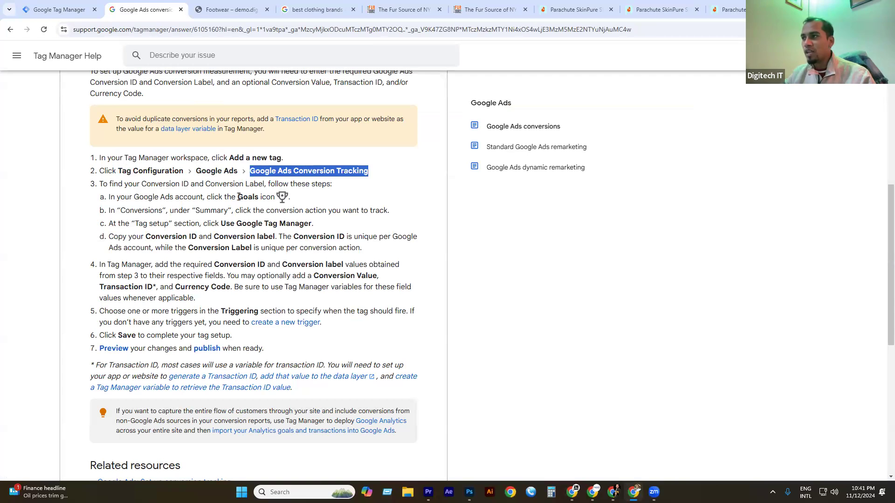
{"action": "left_click", "coordinate": [119, 183]}
Highlight step 3's Conversion ID and label instructions, then go back to Google Ads.
{"action": "left_click_drag", "start_coordinate": [164, 185], "coordinate": [204, 186]}
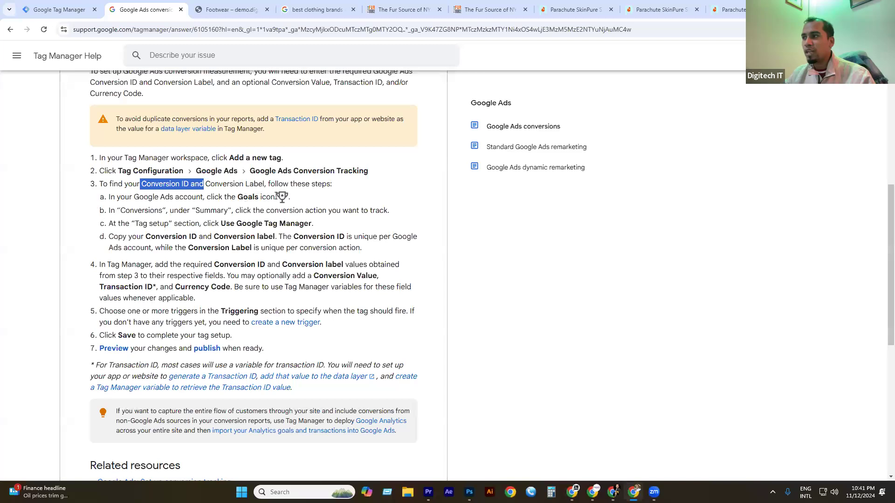
{"action": "left_click_drag", "start_coordinate": [248, 198], "coordinate": [278, 198]}
{"action": "left_click_drag", "start_coordinate": [204, 210], "coordinate": [329, 198]}
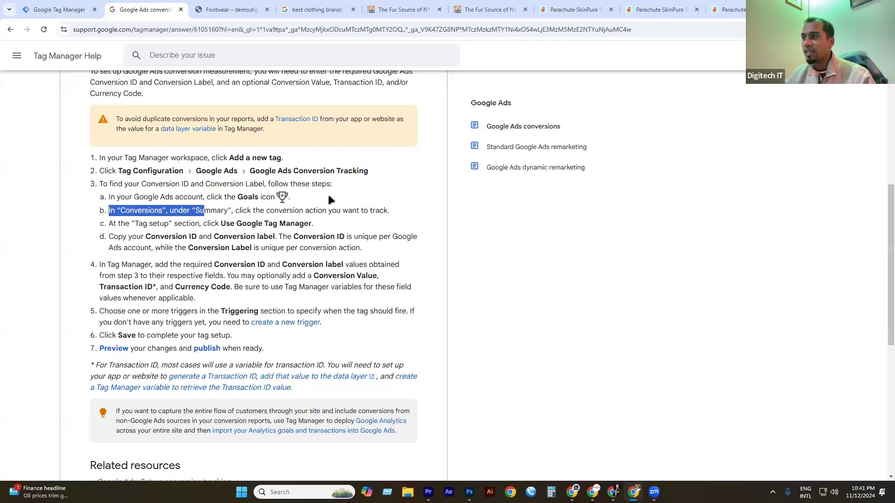
{"action": "left_click_drag", "start_coordinate": [247, 225], "coordinate": [278, 225]}
{"action": "left_click_drag", "start_coordinate": [182, 238], "coordinate": [244, 241]}
{"action": "left_click", "coordinate": [255, 254]}
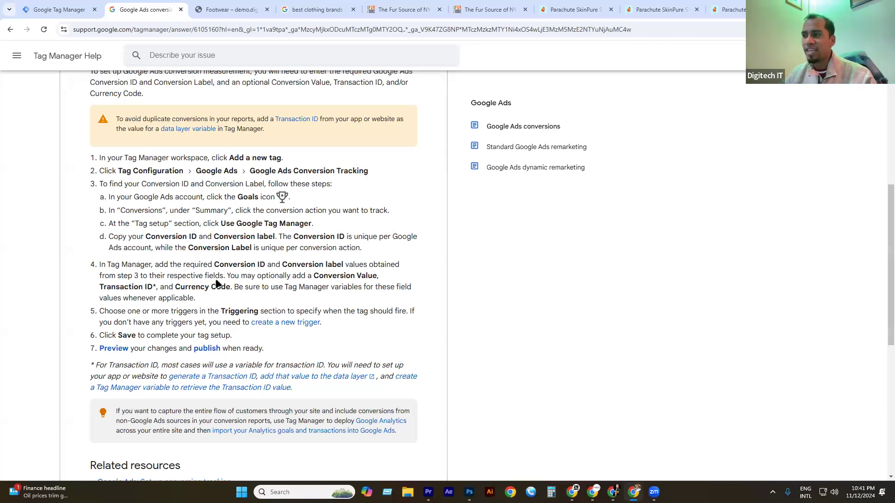
{"action": "left_click", "coordinate": [11, 29]}
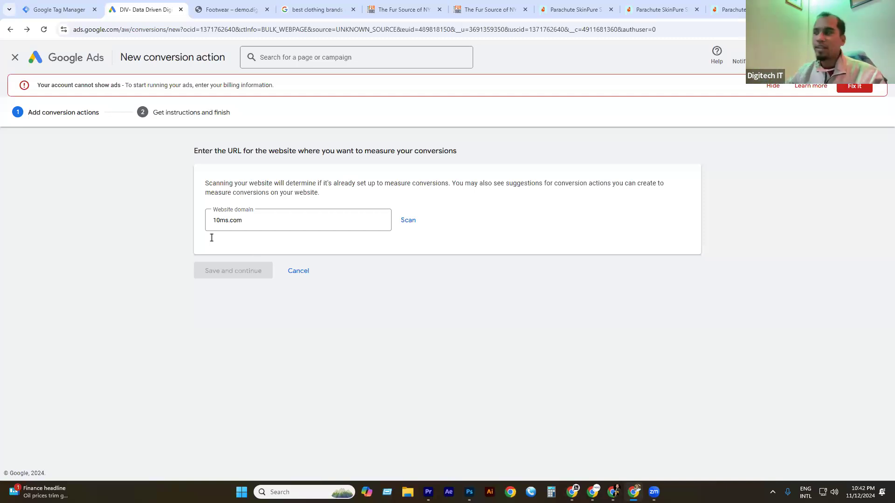
Look through the open tabs and close both Parachute SkinPure product tabs.
{"action": "left_click", "coordinate": [238, 9]}
{"action": "left_click", "coordinate": [280, 6]}
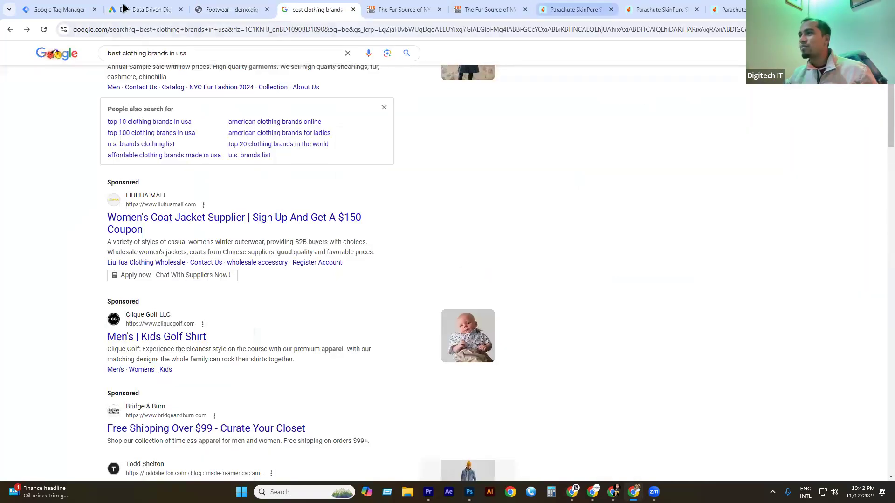
{"action": "left_click", "coordinate": [124, 7]}
{"action": "left_click", "coordinate": [228, 7]}
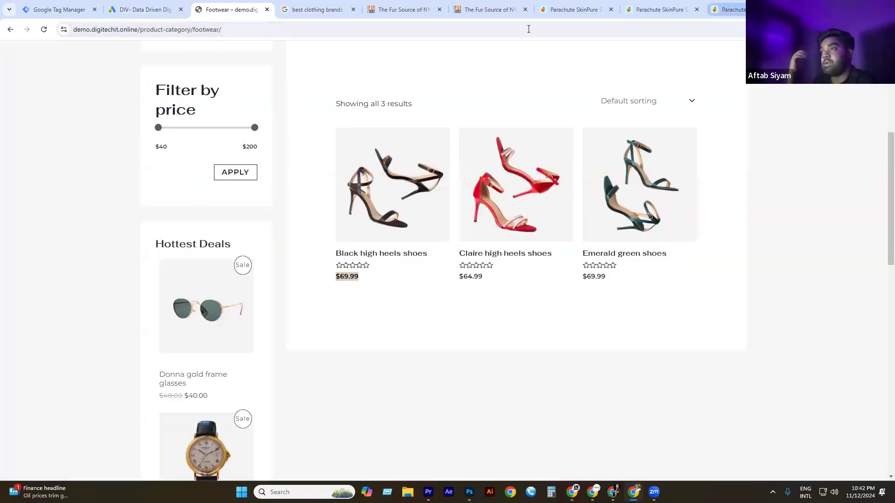
{"action": "left_click", "coordinate": [549, 10]}
{"action": "left_click", "coordinate": [611, 10]}
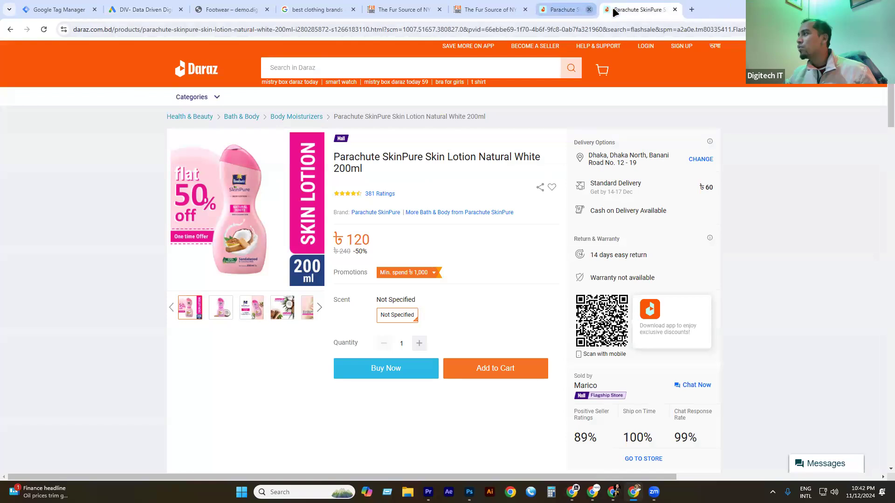
{"action": "left_click", "coordinate": [613, 9]}
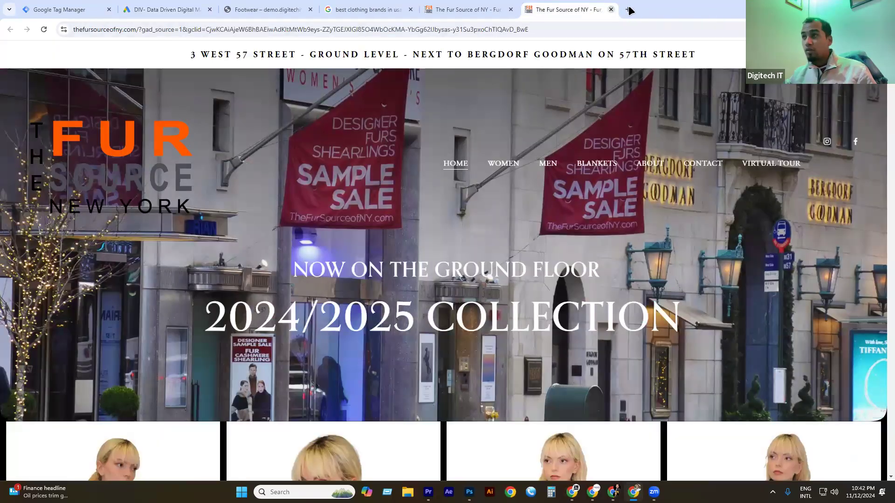
Open a new tab with demo.digitechit.online, then select the Google Ads website domain entry.
{"action": "key", "text": "ctrl+t"}
{"action": "type", "text": "de"}
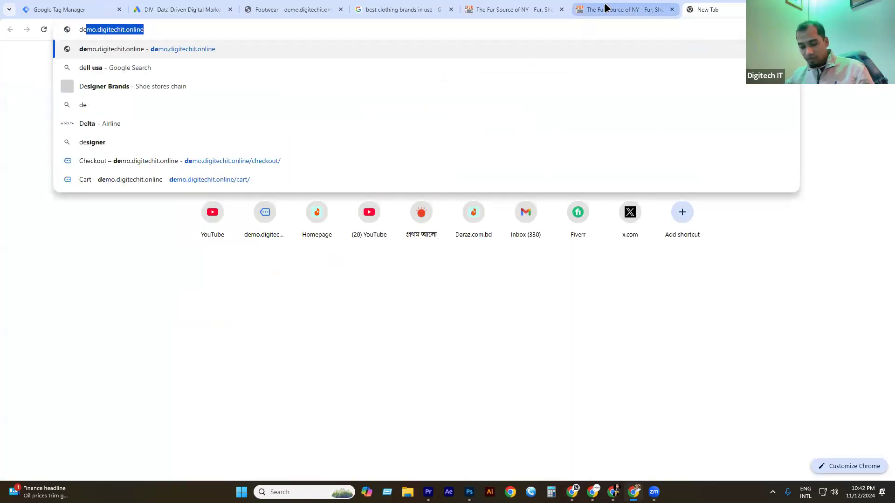
{"action": "key", "text": "ctrl+a"}
{"action": "key", "text": "ctrl+c"}
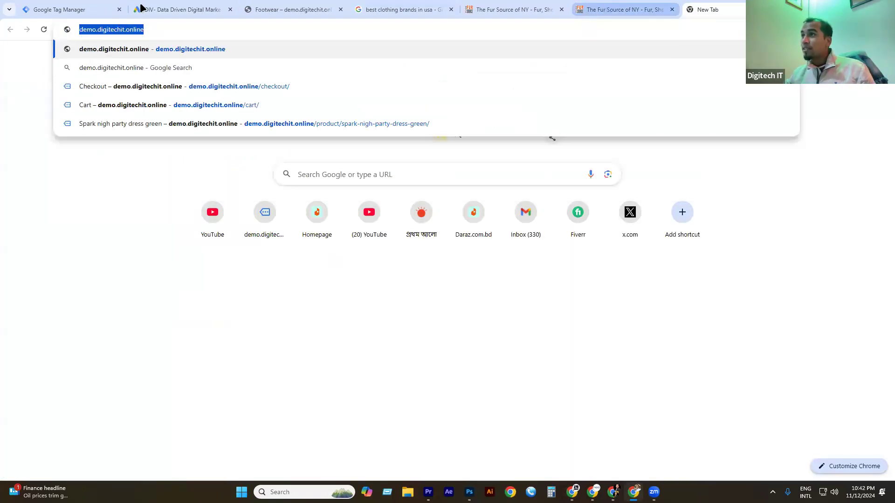
{"action": "left_click", "coordinate": [162, 9]}
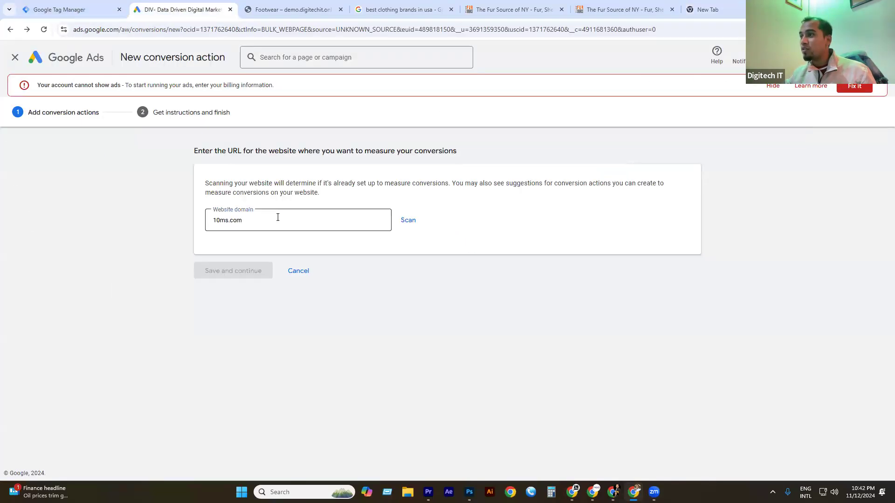
{"action": "triple_click", "coordinate": [277, 217]}
Scan the demo.digitechit.online domain and start adding a conversion action manually.
{"action": "key", "text": "ctrl+v"}
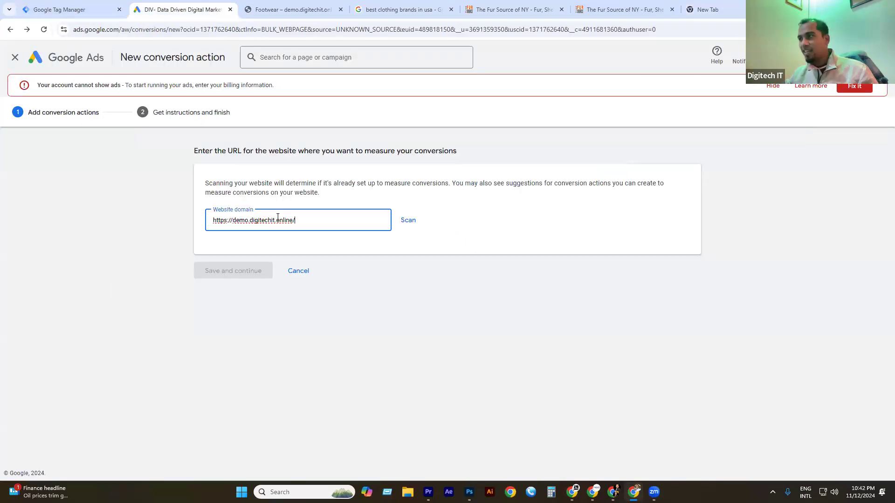
{"action": "left_click", "coordinate": [406, 214]}
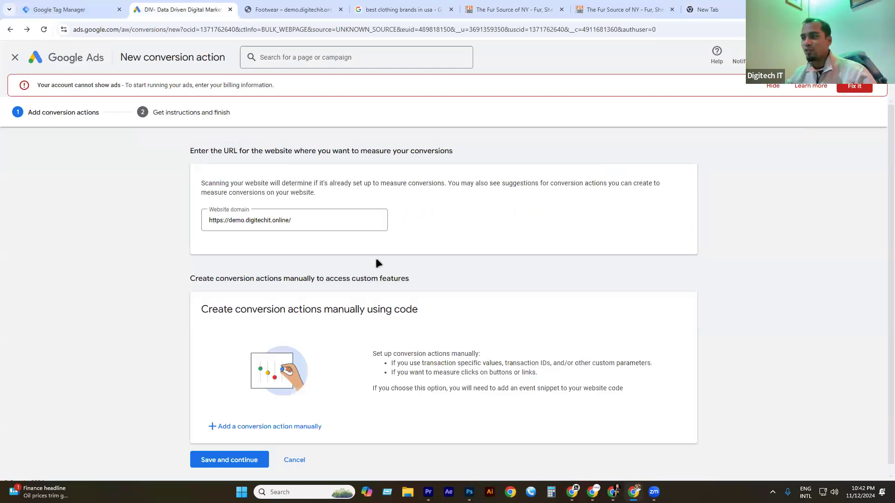
{"action": "scroll", "coordinate": [376, 258], "scroll_direction": "down", "scroll_amount": 1}
{"action": "left_click", "coordinate": [260, 417]}
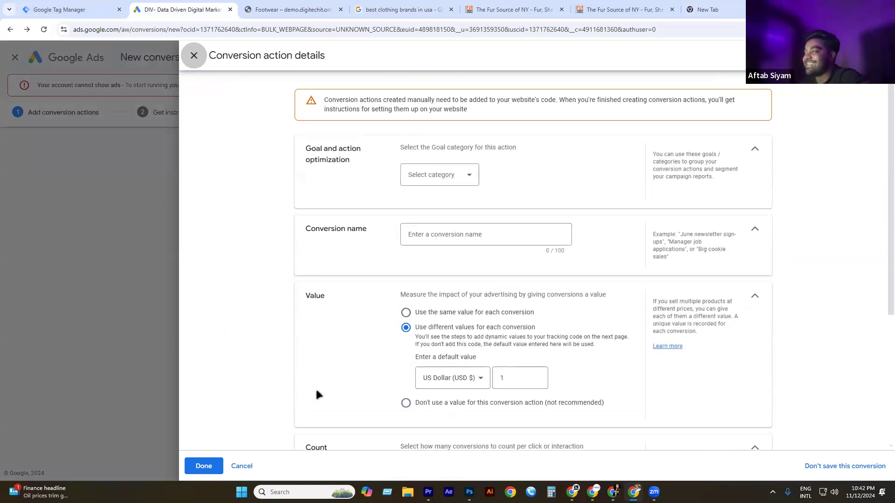
Set the goal category to Purchase and name the conversion action Purchase.
{"action": "left_click", "coordinate": [426, 179]}
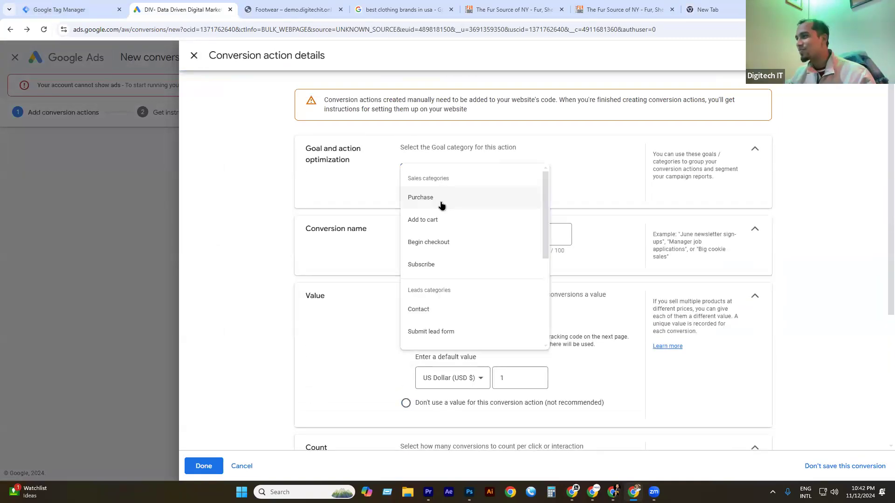
{"action": "left_click", "coordinate": [441, 201]}
{"action": "left_click", "coordinate": [424, 265]}
{"action": "type", "text": "Purch"}
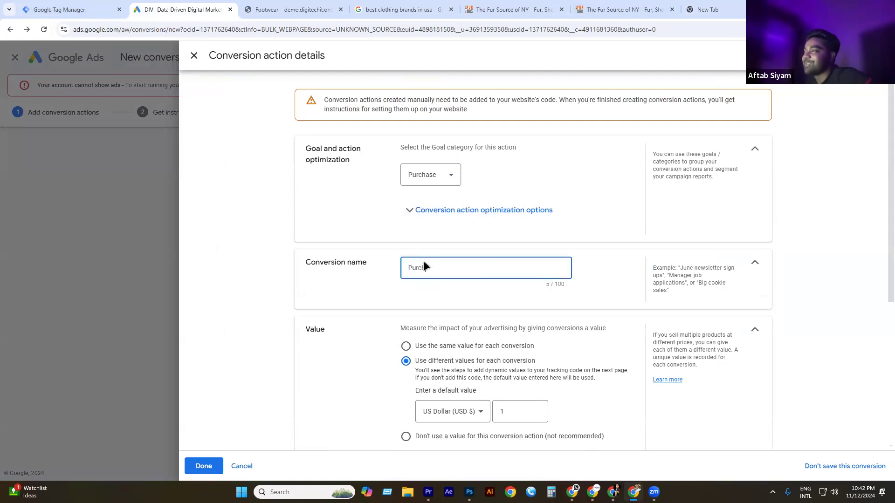
{"action": "type", "text": "a"}
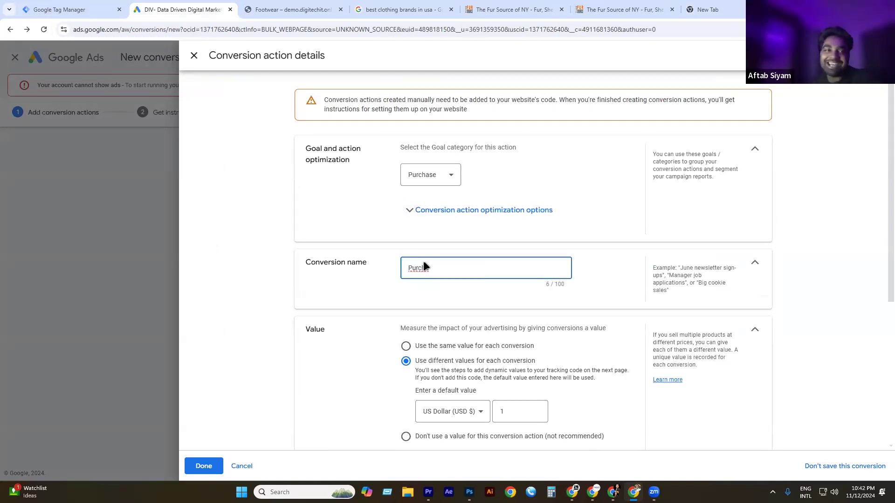
{"action": "type", "text": "se"}
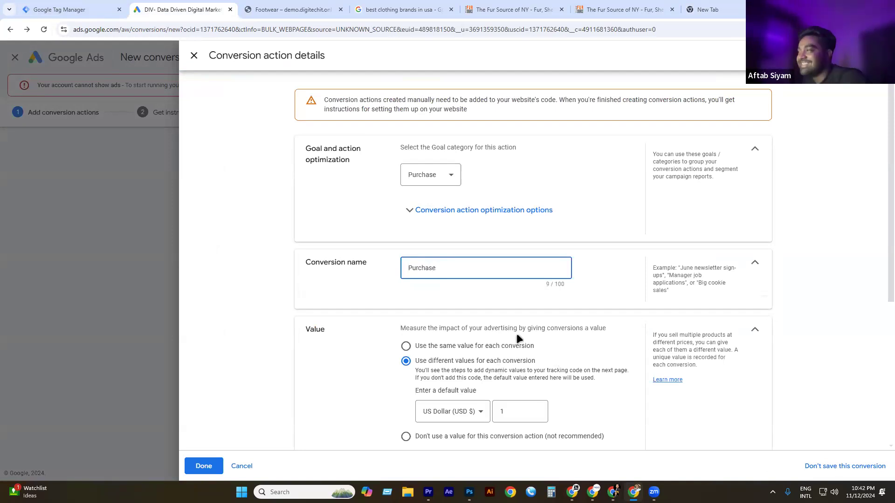
Choose 'Don't use a value', set a 1-week click-through window, and finish the details.
{"action": "scroll", "coordinate": [516, 334], "scroll_direction": "down", "scroll_amount": 3}
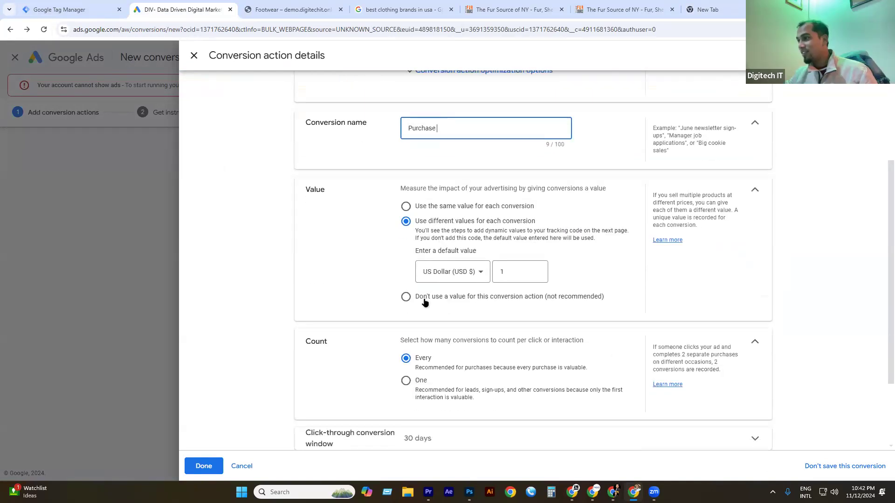
{"action": "left_click", "coordinate": [424, 299]}
{"action": "scroll", "coordinate": [439, 304], "scroll_direction": "down", "scroll_amount": 1}
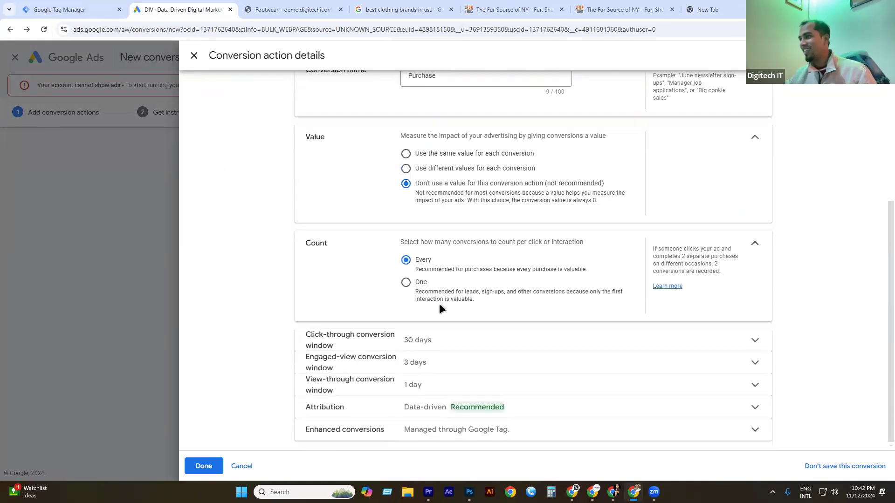
{"action": "left_click", "coordinate": [438, 336]}
{"action": "left_click", "coordinate": [440, 380]}
{"action": "scroll", "coordinate": [428, 377], "scroll_direction": "down", "scroll_amount": 1}
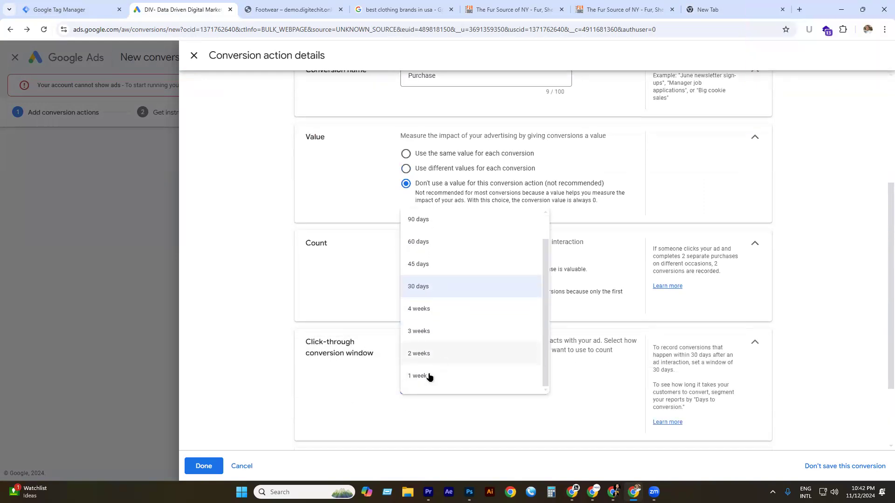
{"action": "left_click", "coordinate": [429, 377]}
{"action": "scroll", "coordinate": [426, 345], "scroll_direction": "down", "scroll_amount": 2}
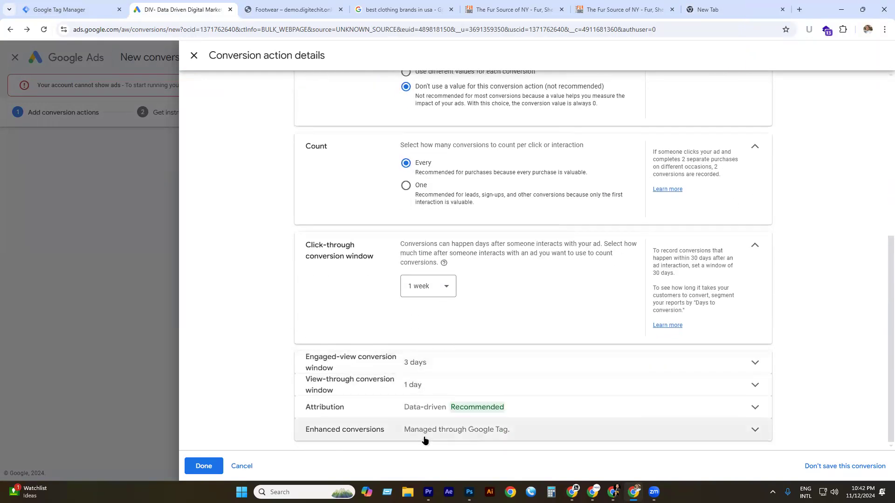
{"action": "left_click", "coordinate": [202, 466]}
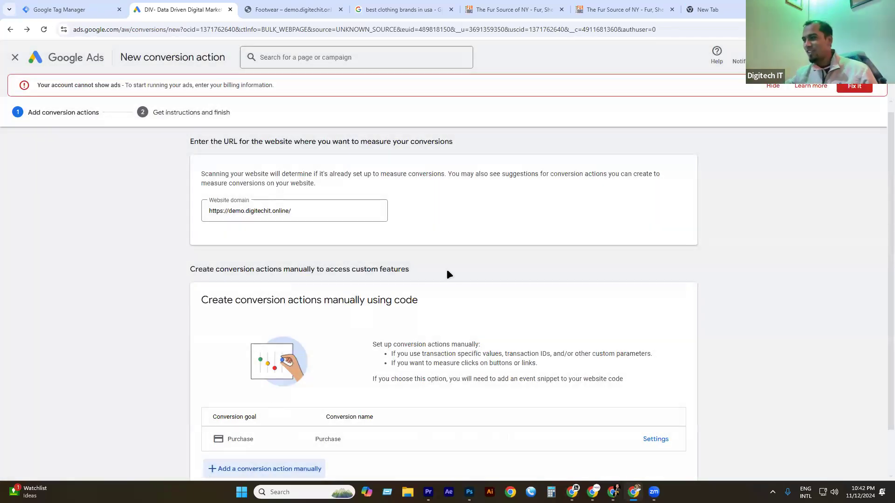
Save the conversion action and show its Google Tag Manager setup instructions.
{"action": "scroll", "coordinate": [477, 266], "scroll_direction": "down", "scroll_amount": 1}
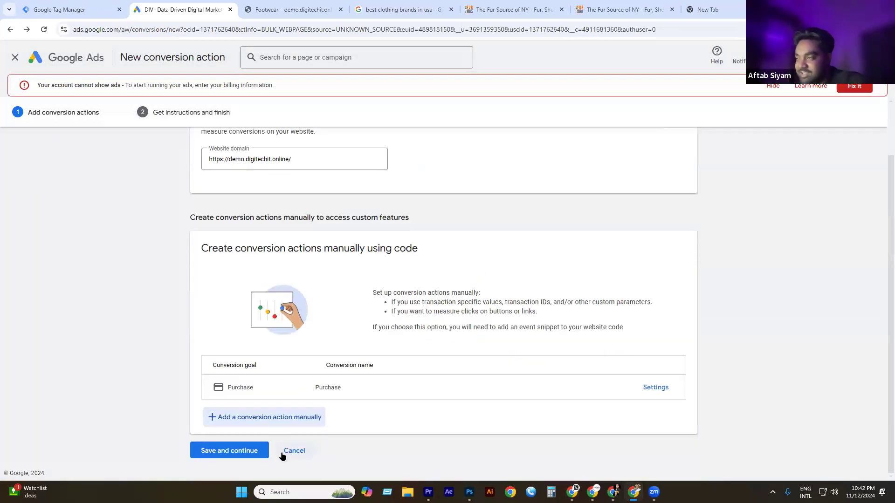
{"action": "left_click", "coordinate": [231, 449]}
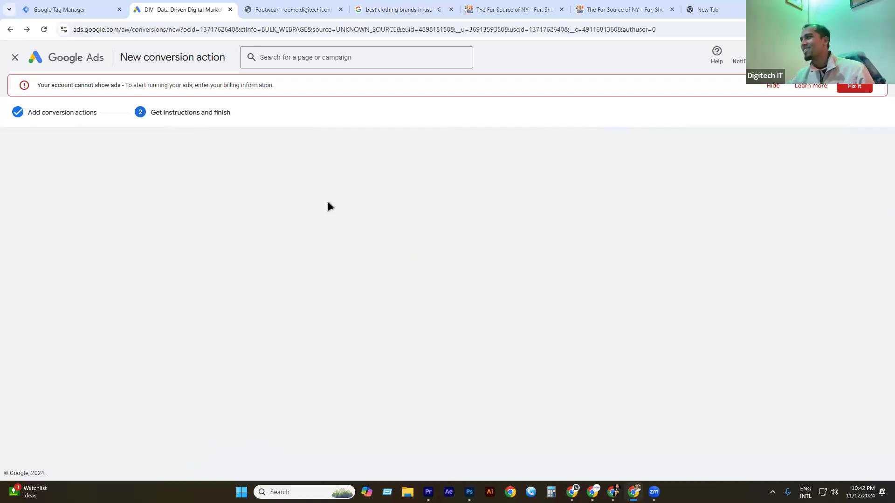
{"action": "left_click", "coordinate": [633, 213]}
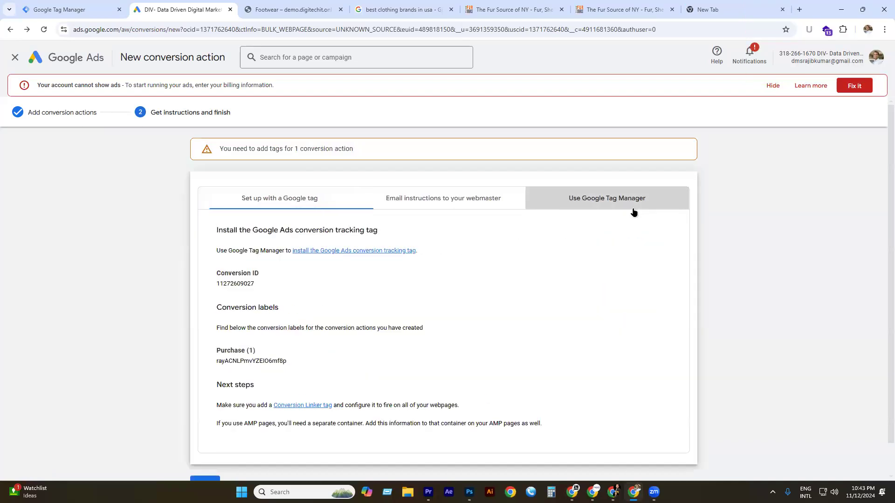
Highlight the Conversion ID and the Purchase conversion label in the setup instructions.
{"action": "scroll", "coordinate": [317, 287], "scroll_direction": "down", "scroll_amount": 1}
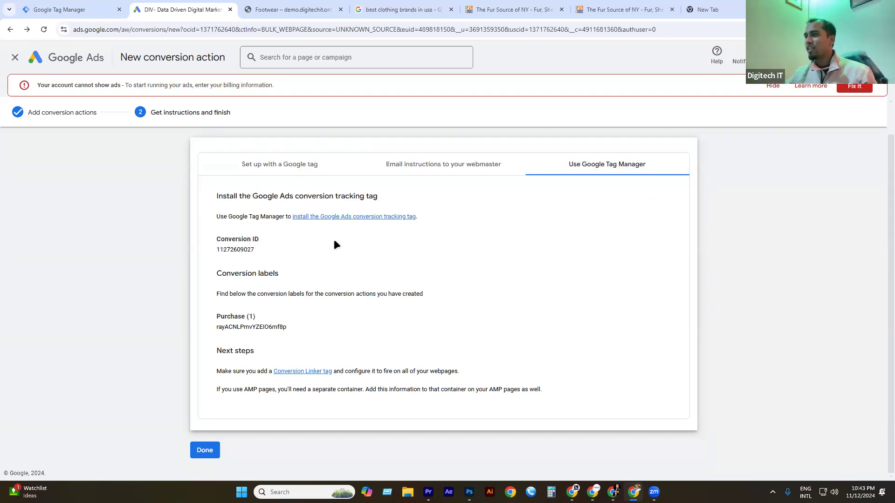
{"action": "double_click", "coordinate": [249, 249]}
{"action": "left_click", "coordinate": [254, 256]}
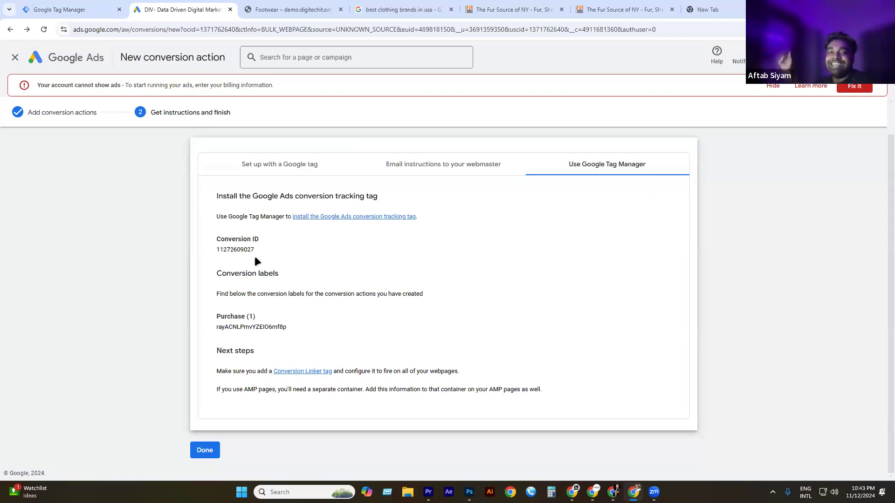
{"action": "double_click", "coordinate": [243, 240]}
{"action": "left_click_drag", "start_coordinate": [243, 240], "coordinate": [255, 241]}
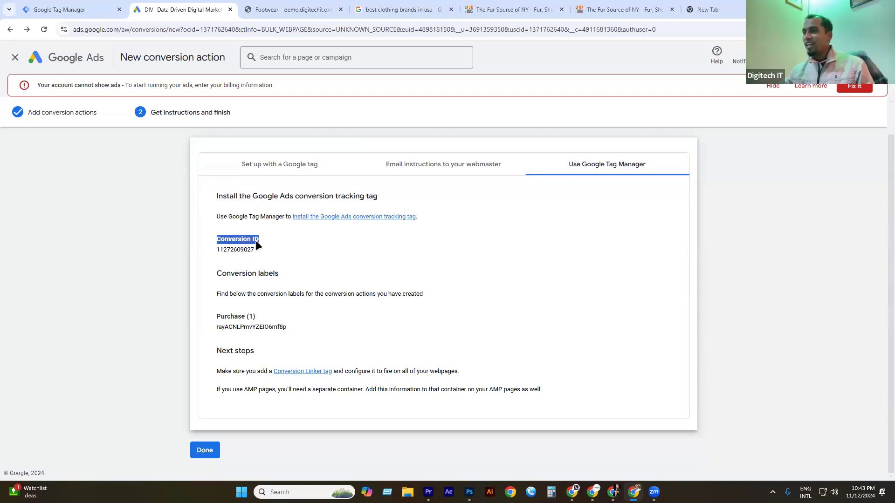
{"action": "double_click", "coordinate": [233, 250]}
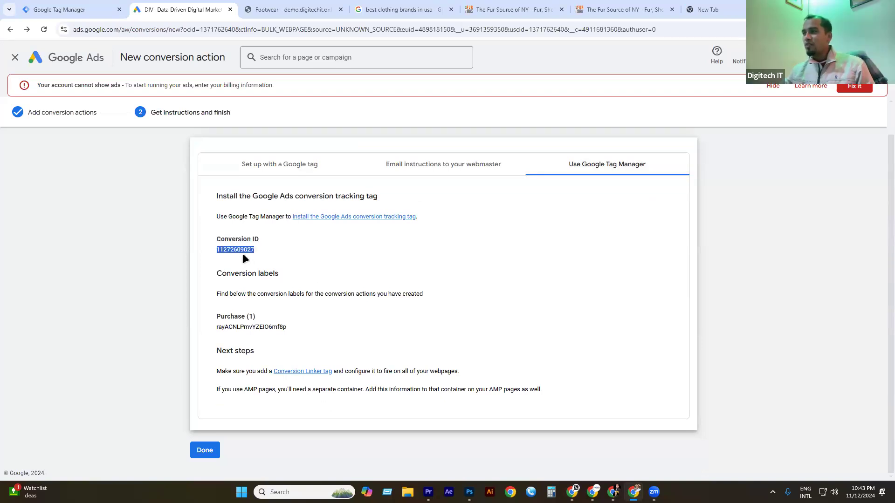
{"action": "left_click_drag", "start_coordinate": [221, 317], "coordinate": [288, 317]}
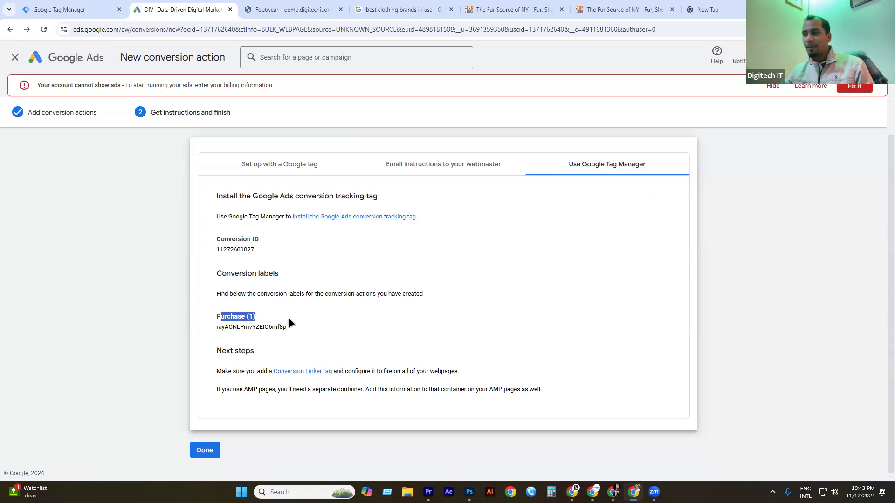
{"action": "double_click", "coordinate": [231, 328]}
{"action": "left_click", "coordinate": [360, 313]}
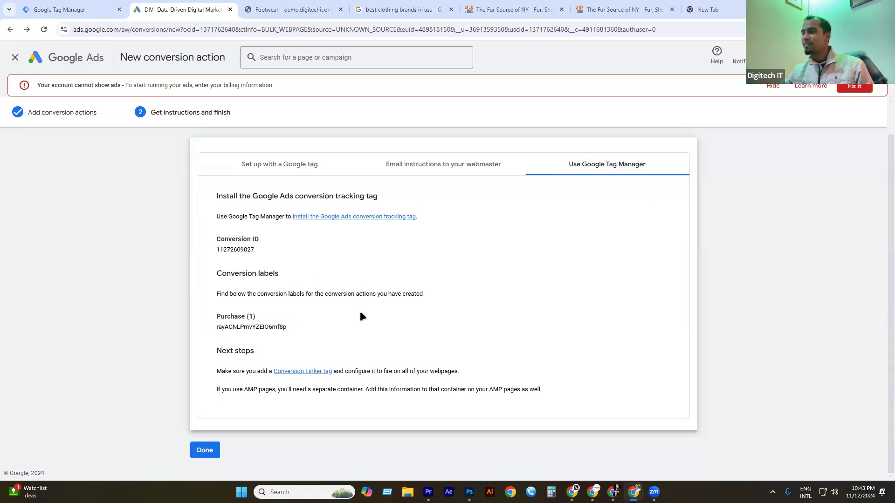
Pass the Tag Manager tab and load demo.digitechit.online in the new tab.
{"action": "left_click", "coordinate": [99, 9]}
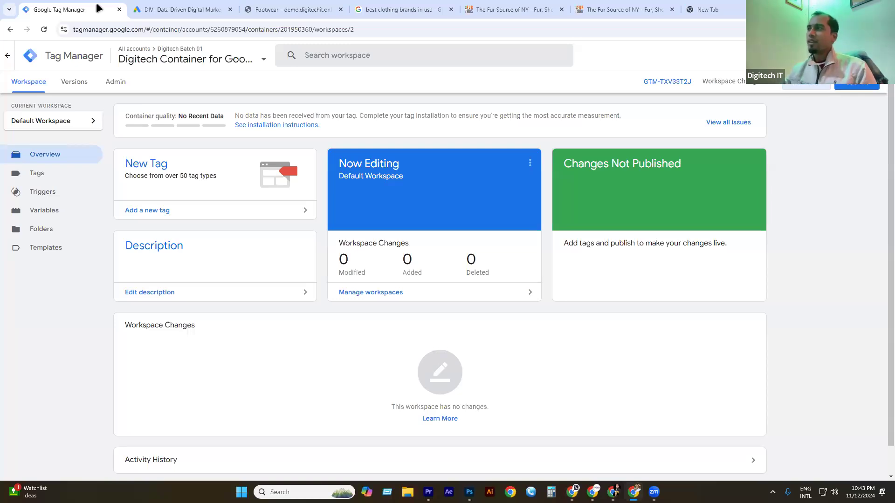
{"action": "left_click", "coordinate": [740, 8]}
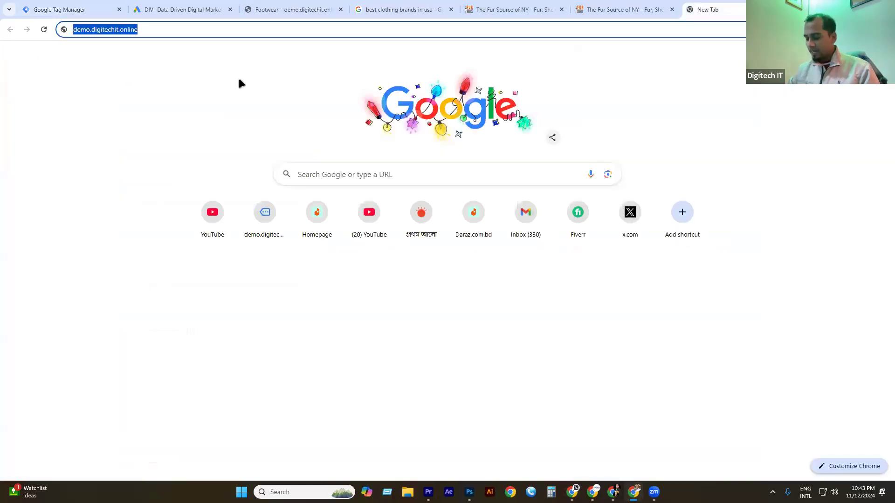
{"action": "key", "text": "Return"}
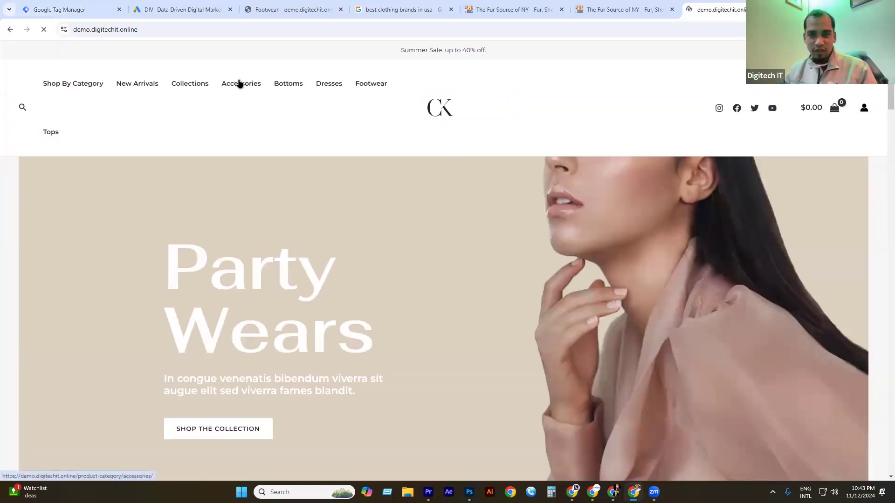
Add the Alnich night dress navy ($199.99) to the cart and proceed to checkout.
{"action": "scroll", "coordinate": [418, 325], "scroll_direction": "down", "scroll_amount": 10}
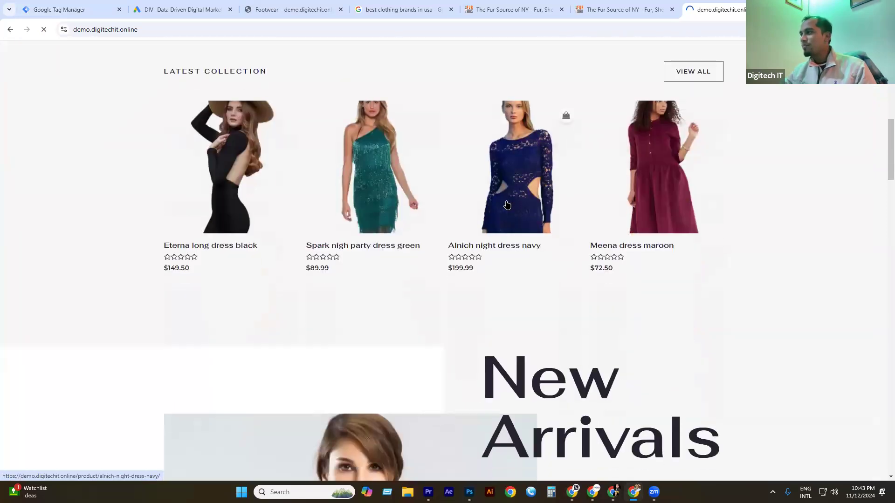
{"action": "left_click", "coordinate": [506, 205]}
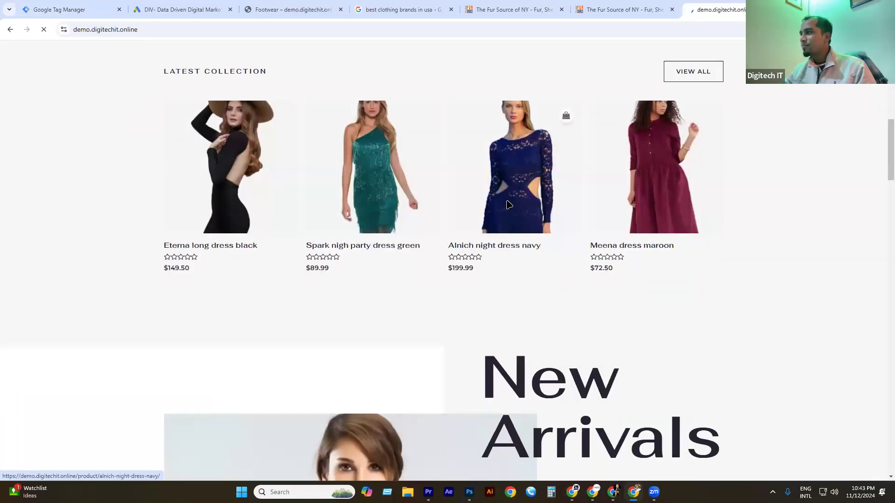
{"action": "scroll", "coordinate": [510, 255], "scroll_direction": "down", "scroll_amount": 3}
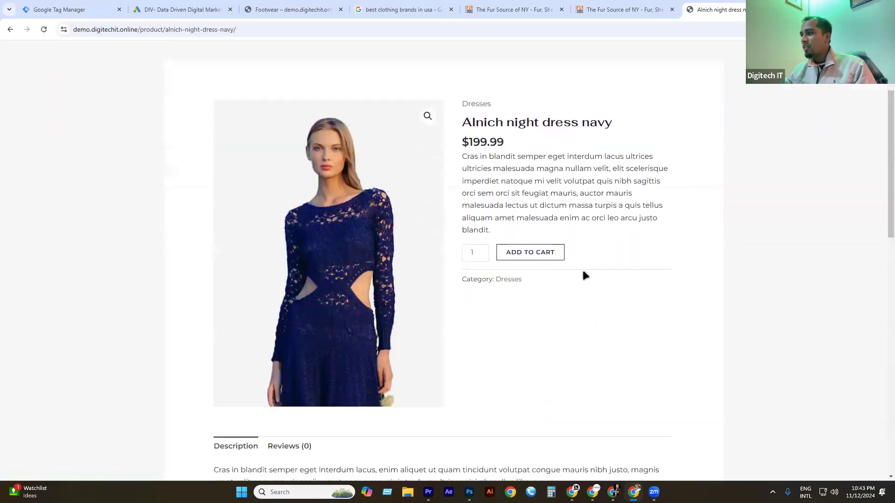
{"action": "left_click", "coordinate": [547, 238]}
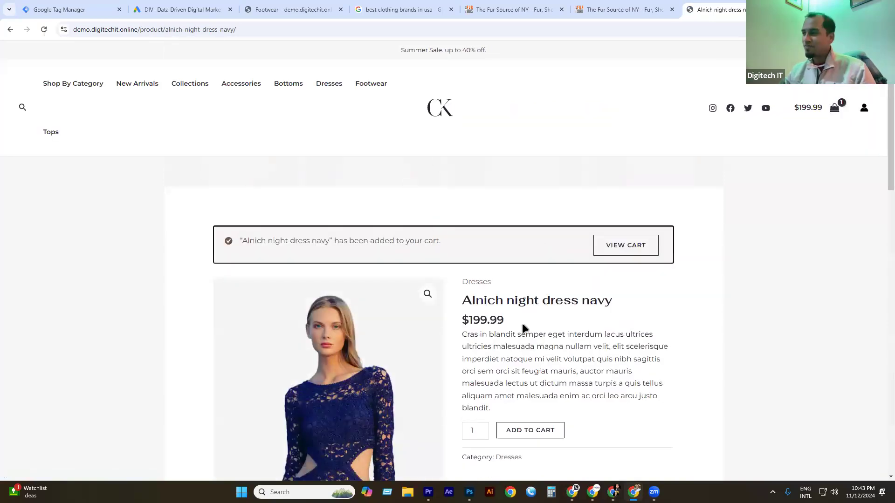
{"action": "left_click", "coordinate": [628, 247]}
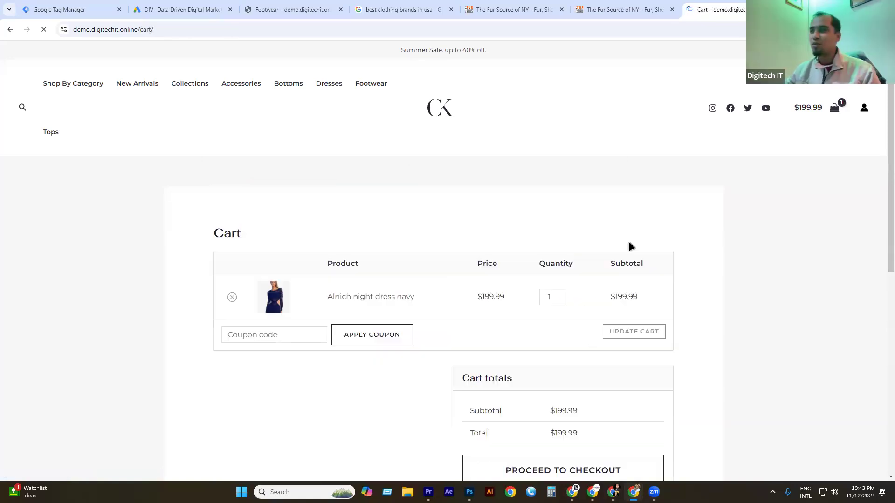
{"action": "scroll", "coordinate": [558, 214], "scroll_direction": "down", "scroll_amount": 4}
{"action": "scroll", "coordinate": [490, 196], "scroll_direction": "up", "scroll_amount": 2}
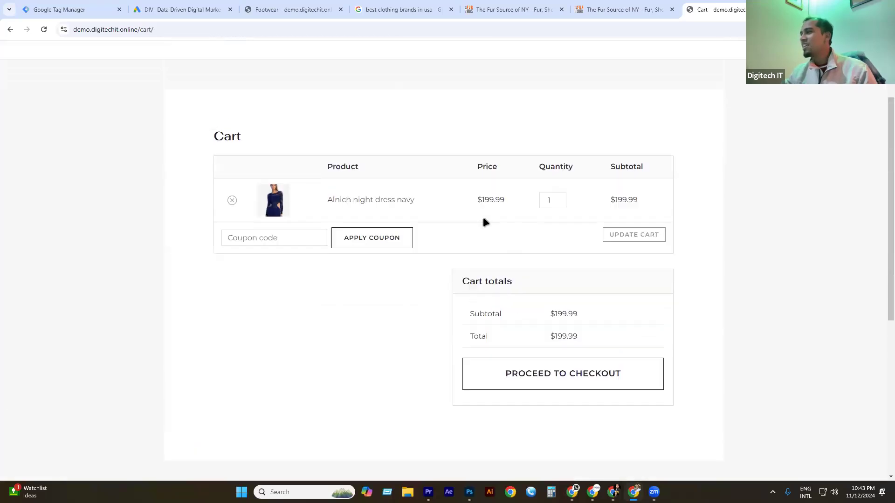
{"action": "left_click", "coordinate": [589, 389]}
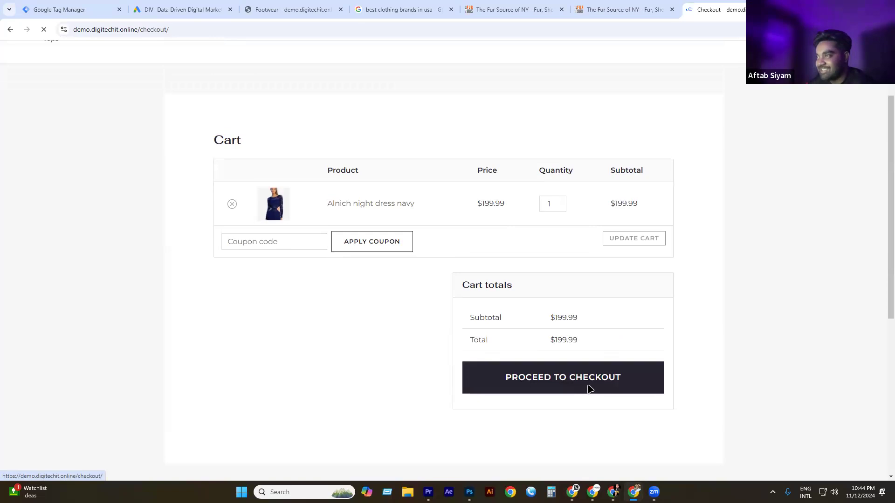
Autofill the billing first name, last name and street address on the checkout form.
{"action": "scroll", "coordinate": [366, 145], "scroll_direction": "down", "scroll_amount": 4}
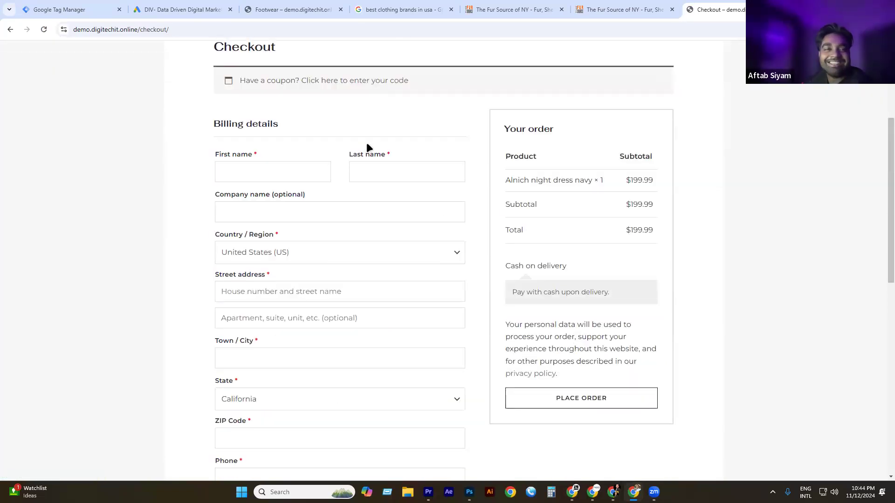
{"action": "left_click", "coordinate": [275, 178]}
{"action": "left_click", "coordinate": [318, 189]}
{"action": "left_click", "coordinate": [379, 172]}
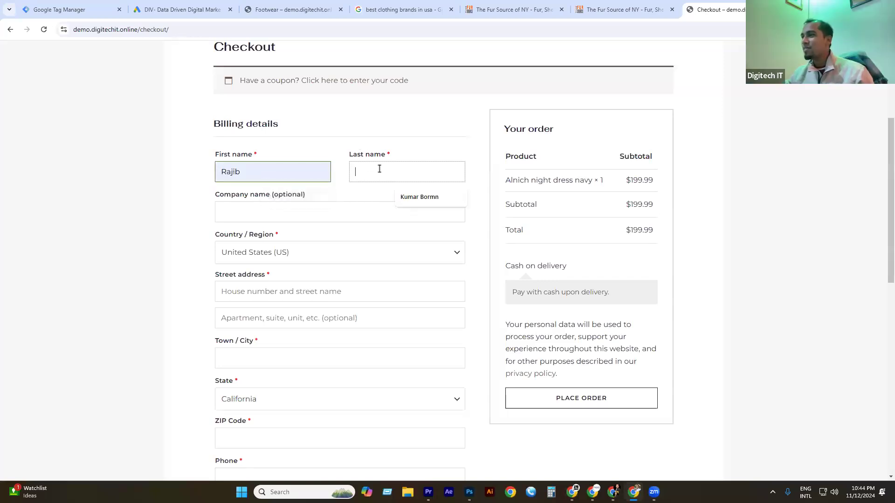
{"action": "left_click", "coordinate": [421, 196]}
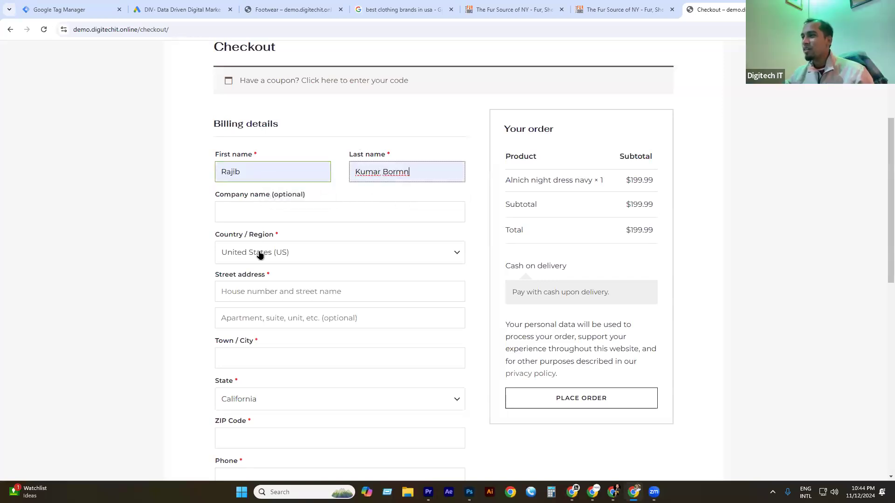
{"action": "scroll", "coordinate": [208, 228], "scroll_direction": "down", "scroll_amount": 2}
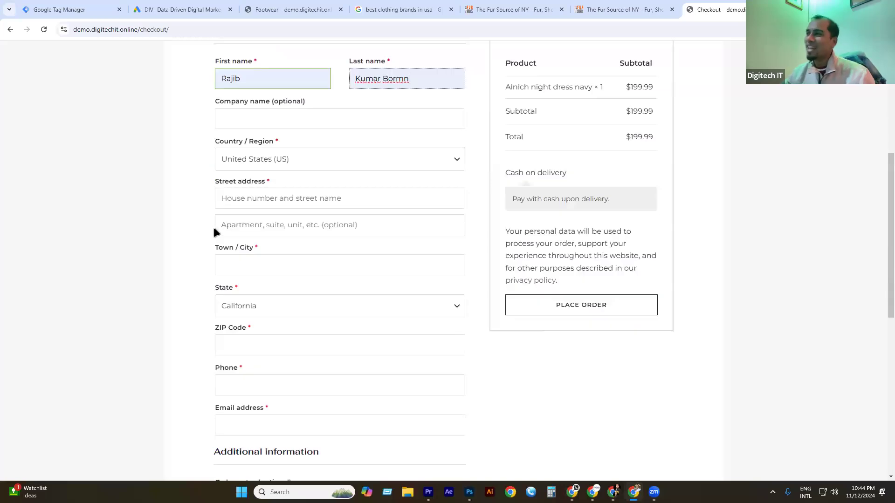
{"action": "left_click", "coordinate": [253, 207]}
{"action": "left_click", "coordinate": [289, 225]}
Change Town/City to NYC, copy the city name, and open a new browser tab.
{"action": "left_click", "coordinate": [255, 272]}
{"action": "left_click", "coordinate": [287, 290]}
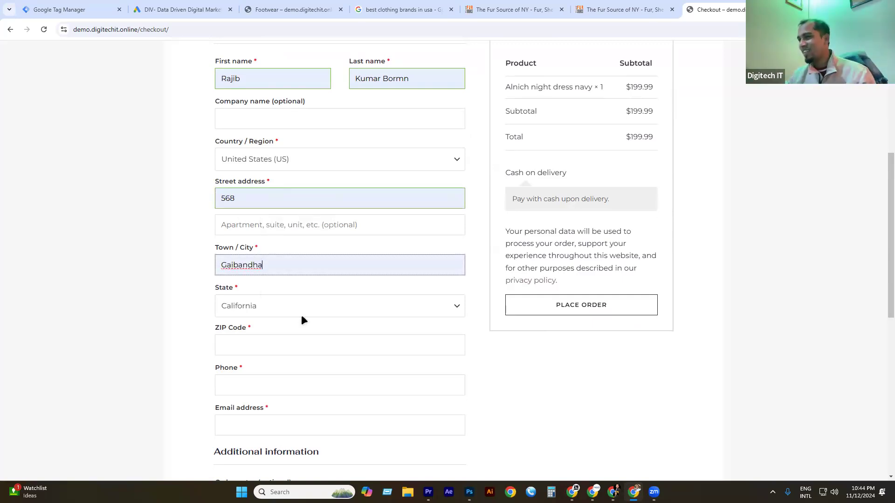
{"action": "double_click", "coordinate": [264, 265]}
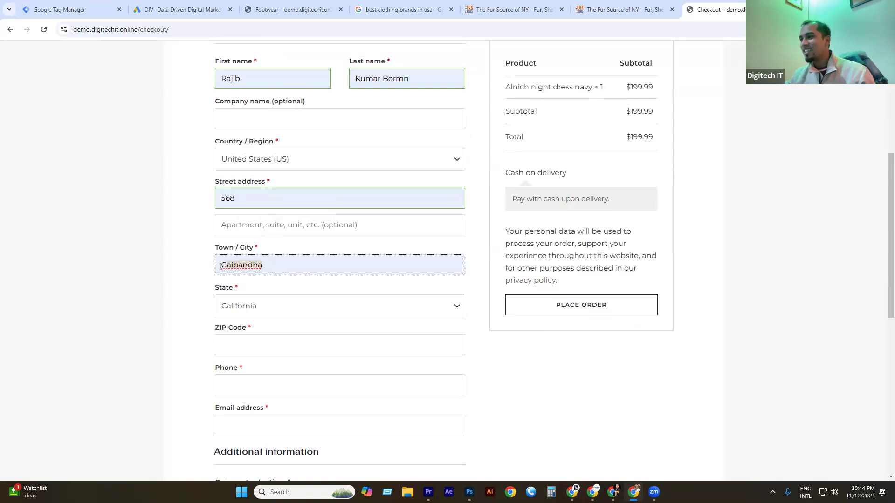
{"action": "type", "text": "NYC"}
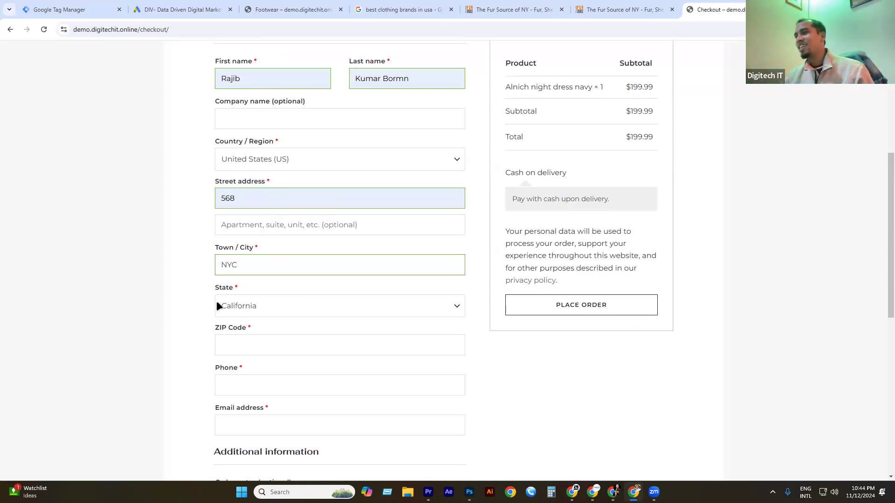
{"action": "scroll", "coordinate": [216, 301], "scroll_direction": "down", "scroll_amount": 2}
{"action": "left_click", "coordinate": [257, 257]}
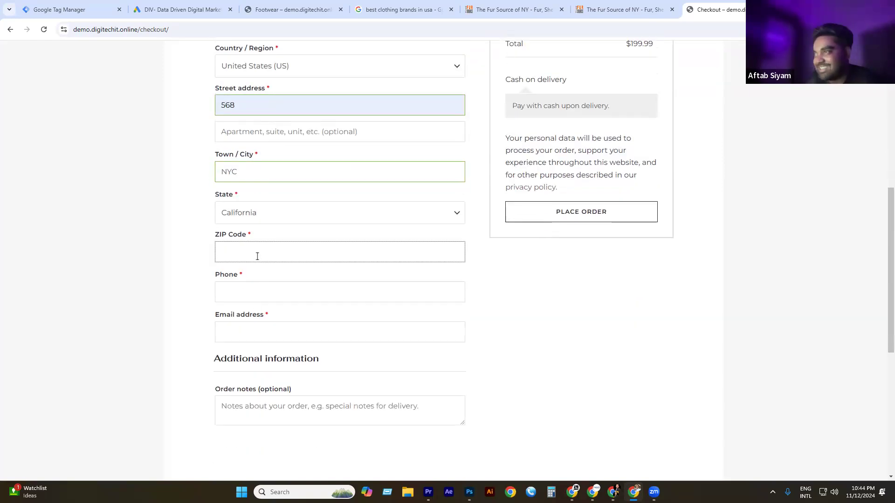
{"action": "double_click", "coordinate": [251, 169]}
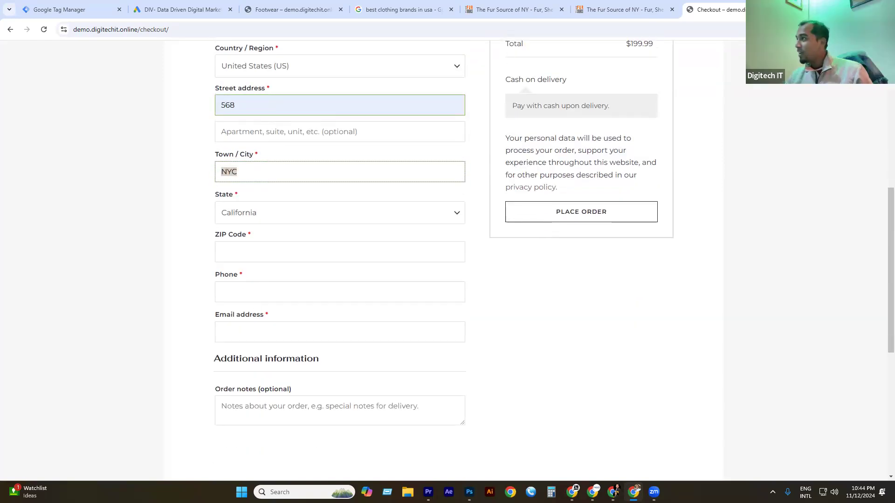
{"action": "key", "text": "ctrl+c"}
{"action": "key", "text": "ctrl+t"}
Search Google for 'nyc zip code' to find a New York ZIP such as 10001.
{"action": "key", "text": "ctrl+v"}
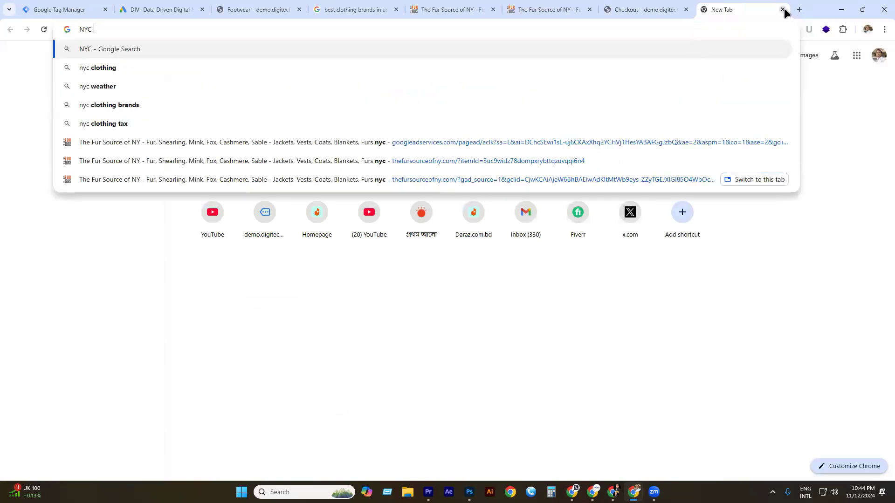
{"action": "type", "text": "z"}
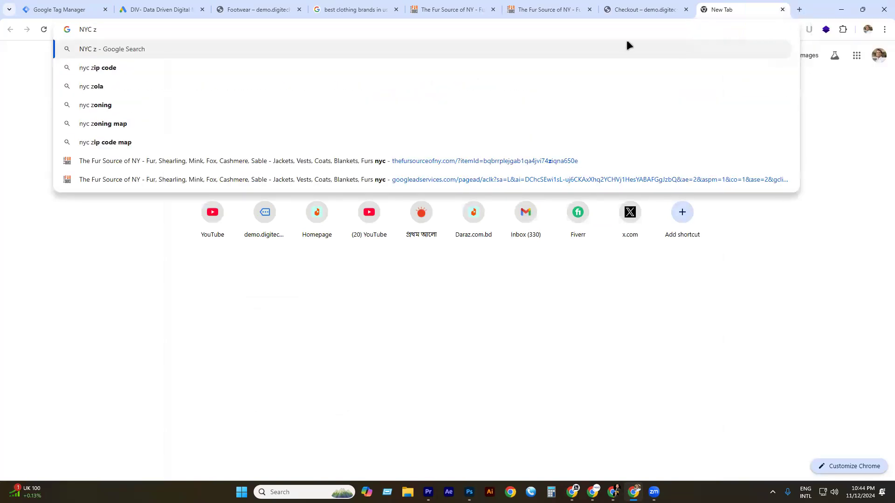
{"action": "left_click", "coordinate": [181, 73]}
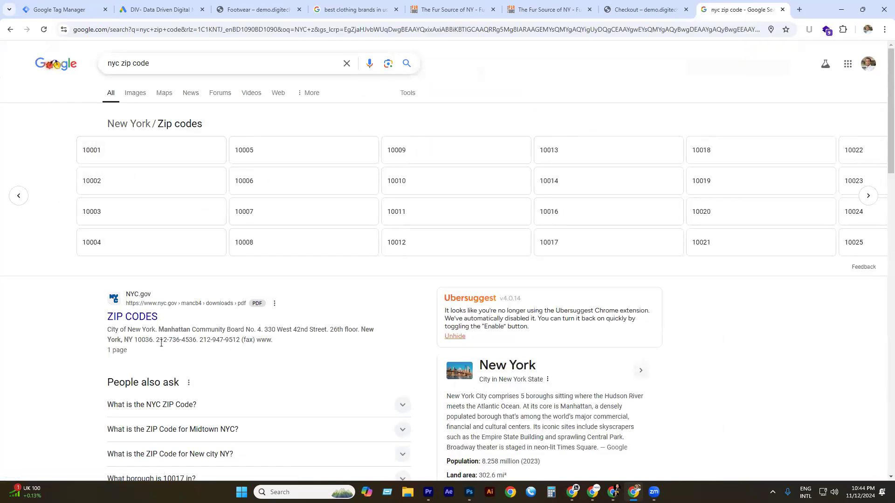
{"action": "scroll", "coordinate": [210, 311], "scroll_direction": "down", "scroll_amount": 2}
{"action": "scroll", "coordinate": [228, 280], "scroll_direction": "up", "scroll_amount": 2}
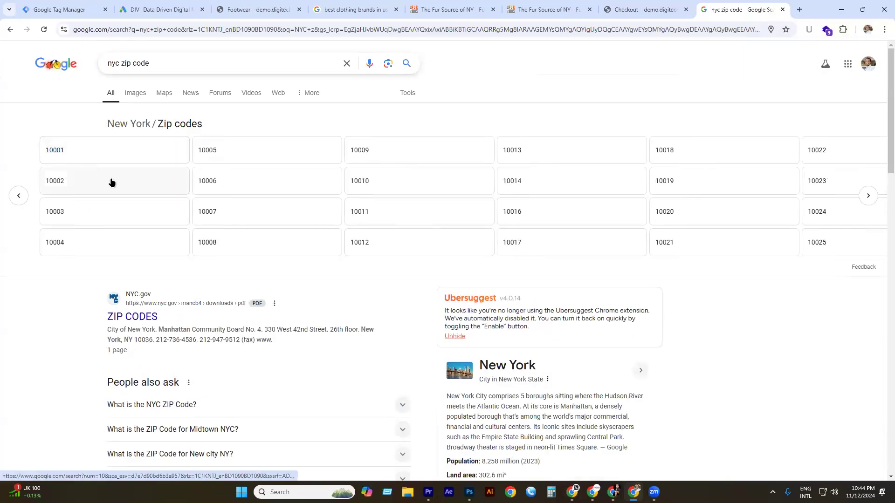
Cycle through the open tabs to the store's Footwear page.
{"action": "left_click", "coordinate": [61, 10]}
{"action": "left_click", "coordinate": [159, 10]}
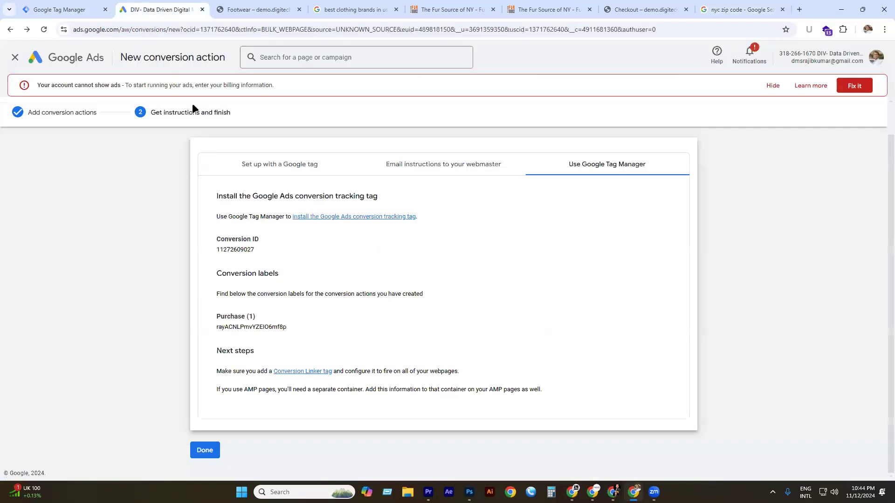
{"action": "left_click", "coordinate": [275, 7]}
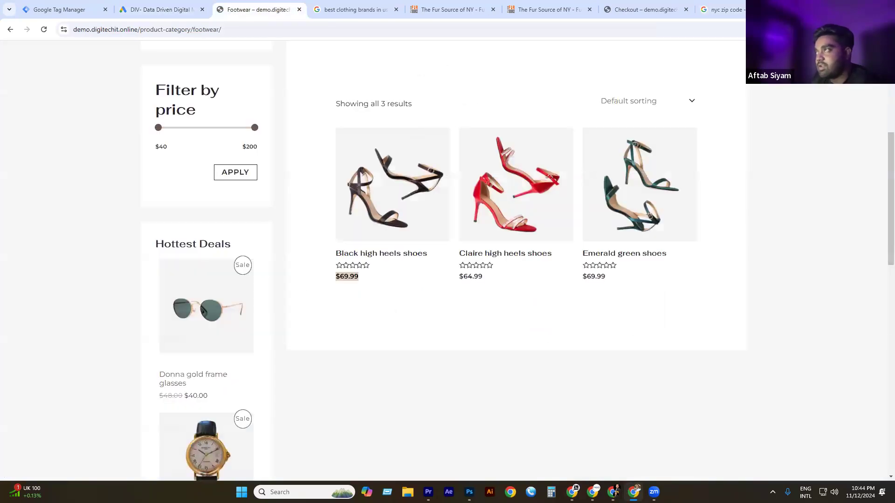
Back on checkout, enter ZIP code 10001 and autofill the customer's phone number.
{"action": "left_click", "coordinate": [356, 9]}
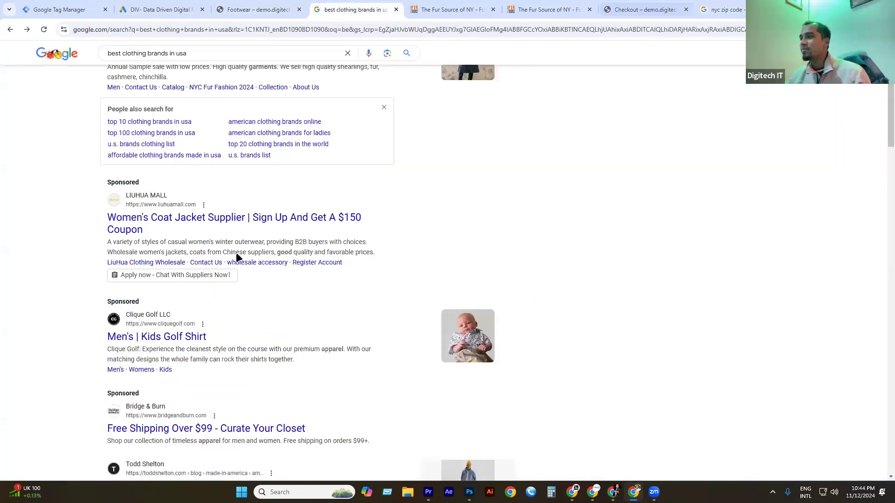
{"action": "left_click", "coordinate": [646, 9]}
{"action": "left_click", "coordinate": [260, 252]}
{"action": "type", "text": "10001"}
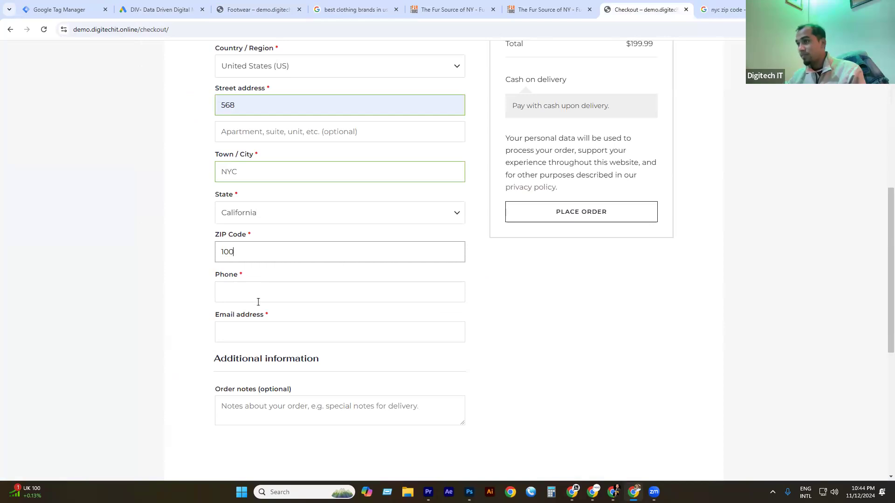
{"action": "left_click", "coordinate": [247, 287]}
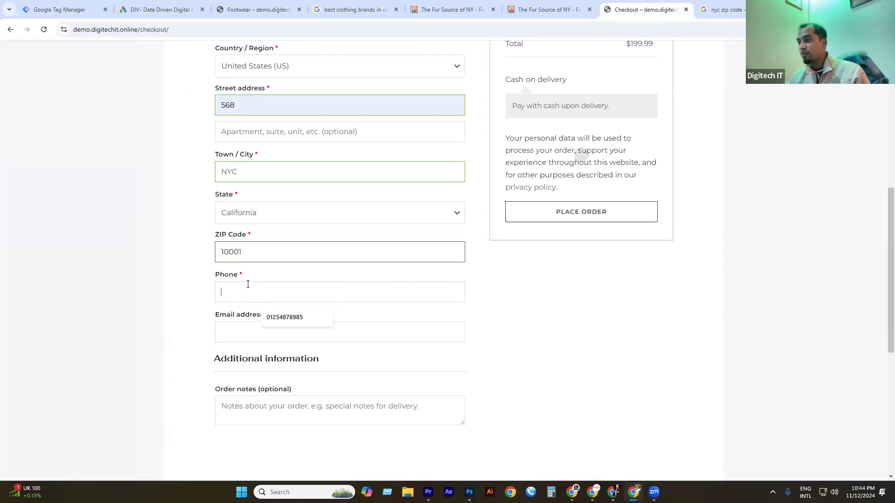
{"action": "left_click", "coordinate": [289, 315]}
Enter the customer's e-mail address, place the order, and decline saving the address.
{"action": "left_click", "coordinate": [258, 339]}
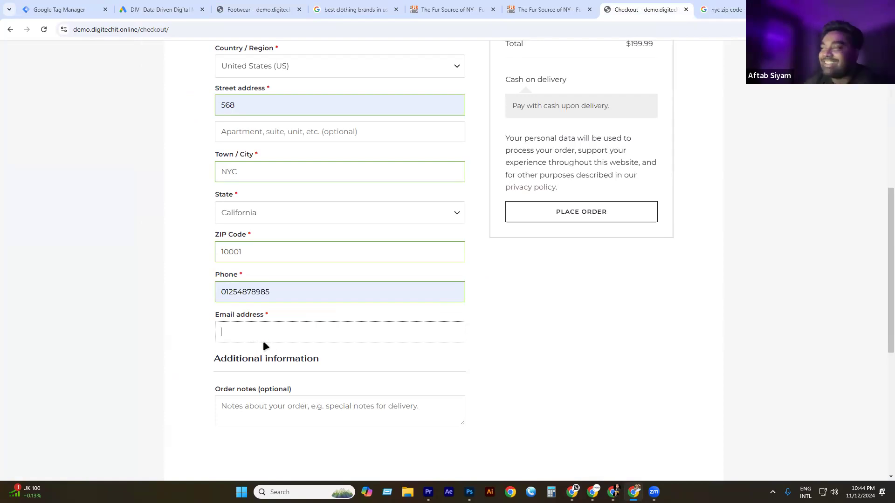
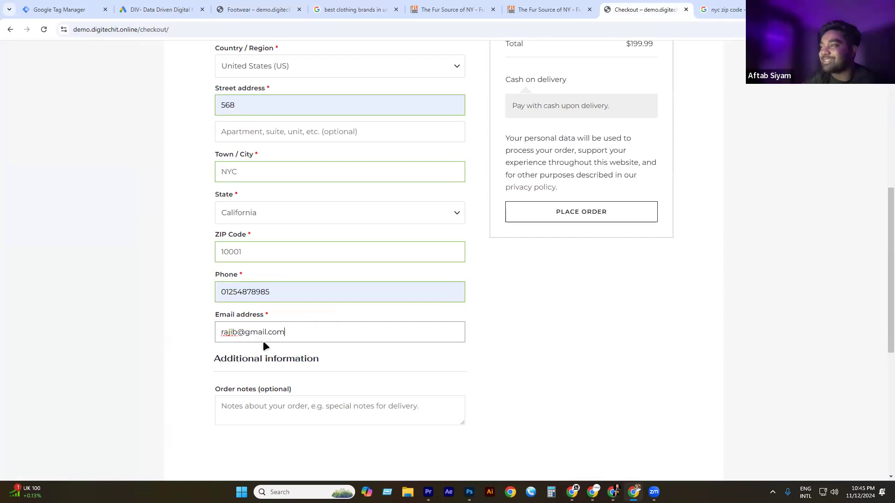
{"action": "scroll", "coordinate": [377, 327], "scroll_direction": "up", "scroll_amount": 2}
{"action": "scroll", "coordinate": [376, 327], "scroll_direction": "down", "scroll_amount": 2}
{"action": "scroll", "coordinate": [465, 393], "scroll_direction": "down", "scroll_amount": 2}
{"action": "scroll", "coordinate": [555, 238], "scroll_direction": "up", "scroll_amount": 5}
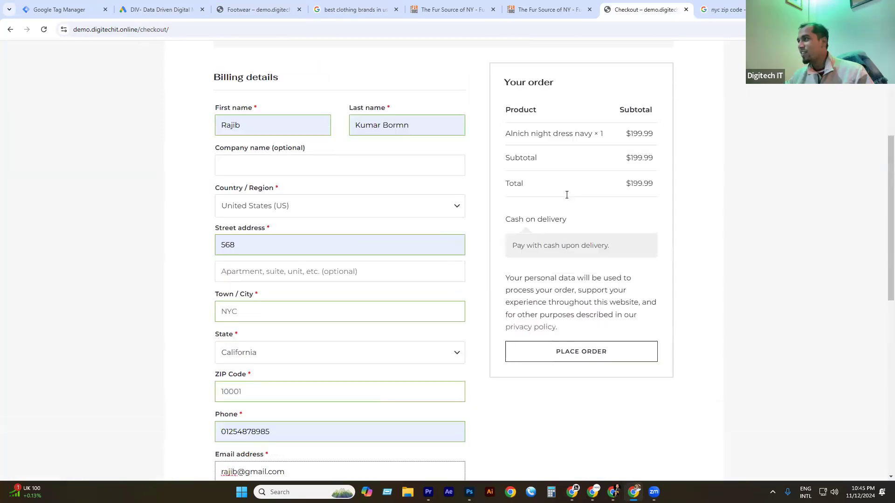
{"action": "left_click", "coordinate": [599, 354]}
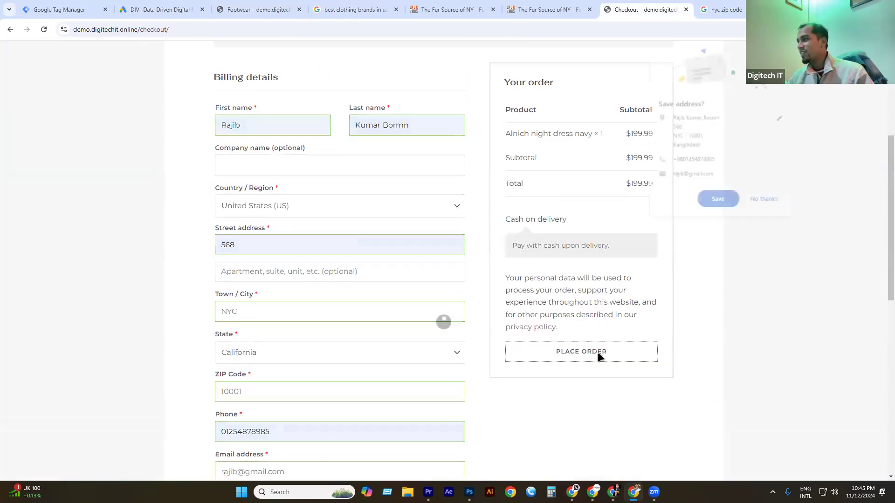
{"action": "left_click", "coordinate": [769, 200]}
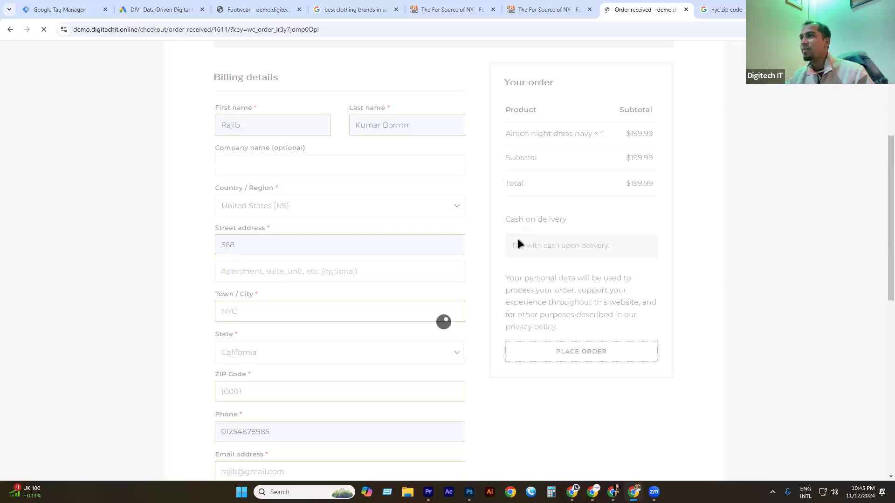
{"action": "scroll", "coordinate": [256, 188], "scroll_direction": "down", "scroll_amount": 2}
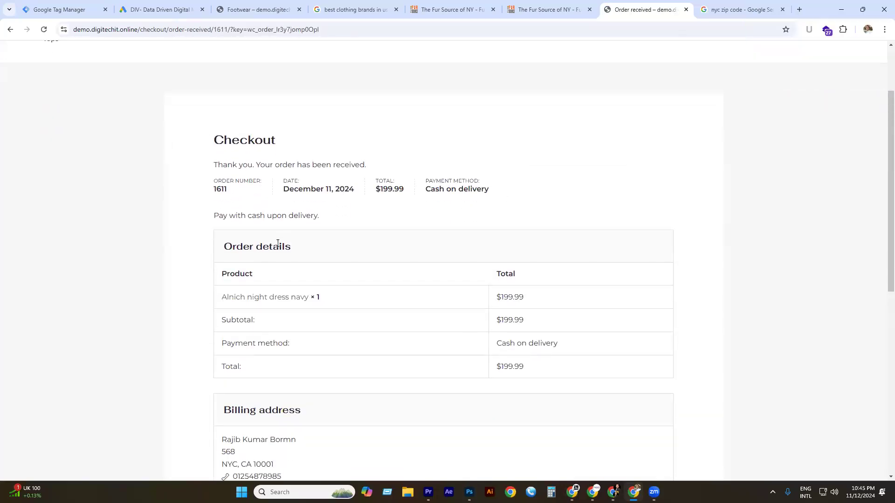
Highlight 'order-received' in the confirmation page URL, then return to Google Tag Manager.
{"action": "left_click_drag", "start_coordinate": [211, 30], "coordinate": [157, 40]}
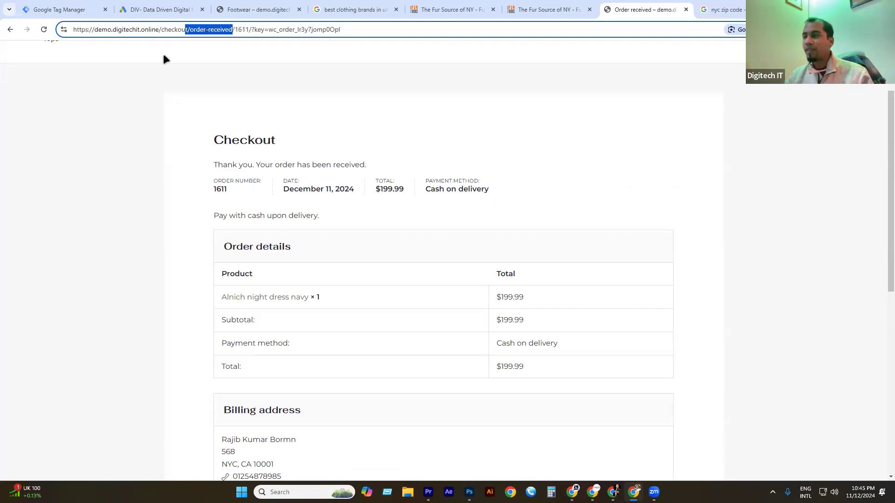
{"action": "left_click", "coordinate": [59, 9]}
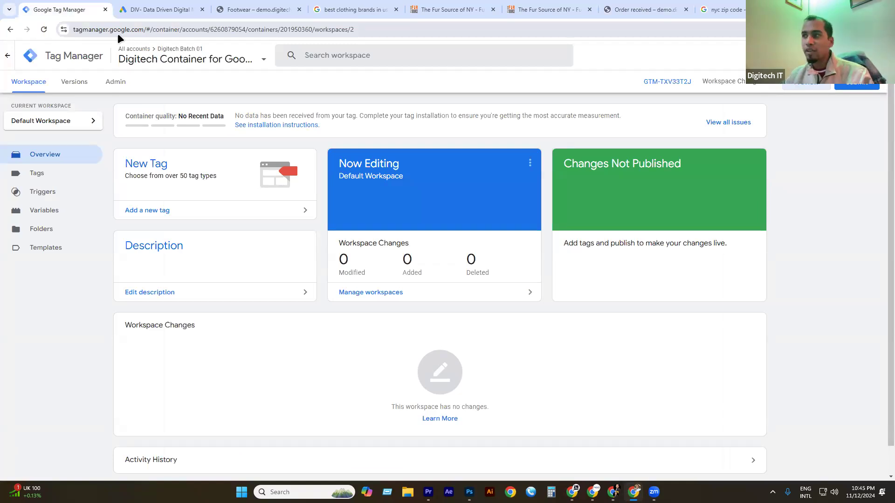
From the Tags list, create a new tag named 'G- Purchase- Tag' and list its tag types.
{"action": "left_click", "coordinate": [55, 179]}
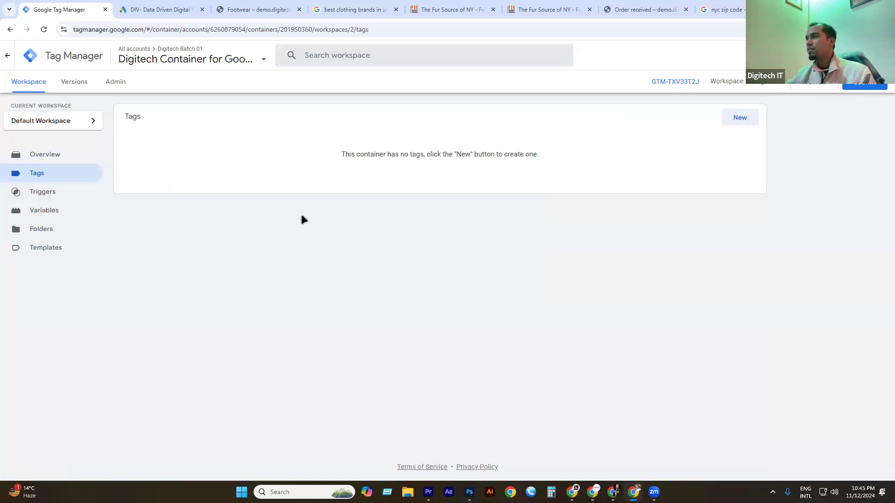
{"action": "left_click", "coordinate": [738, 118]}
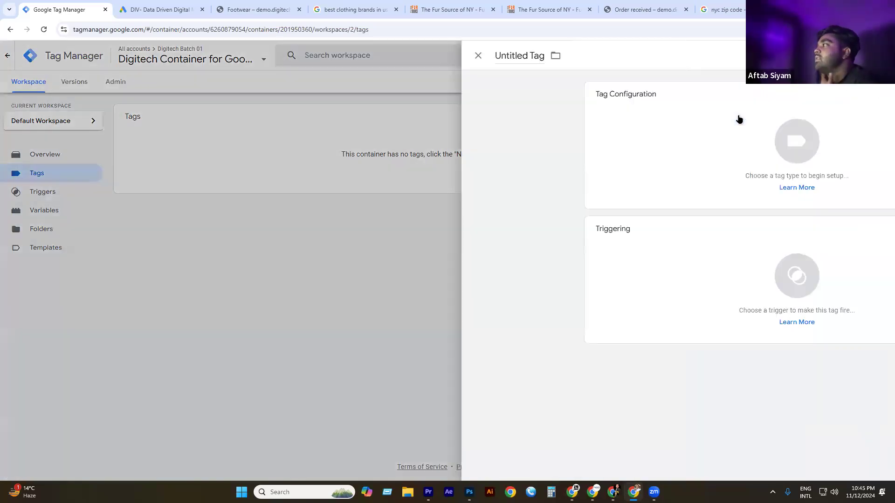
{"action": "double_click", "coordinate": [288, 55]}
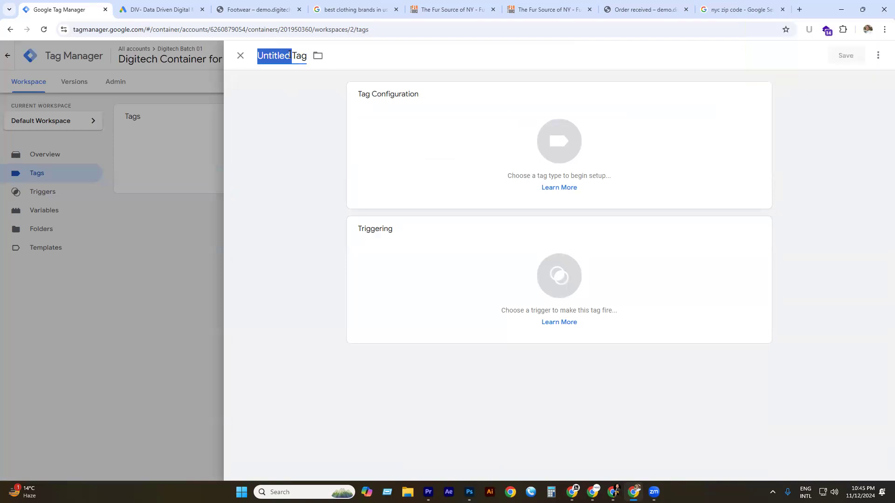
{"action": "type", "text": "G-"}
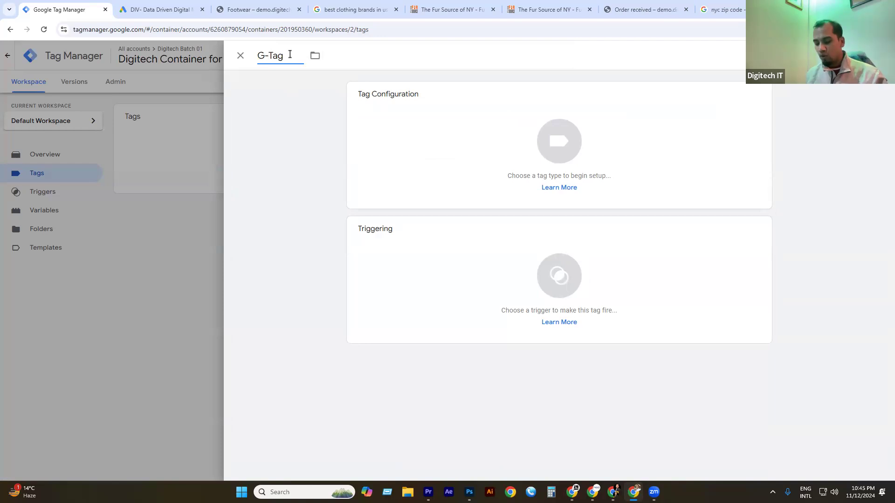
{"action": "type", "text": " Purc"}
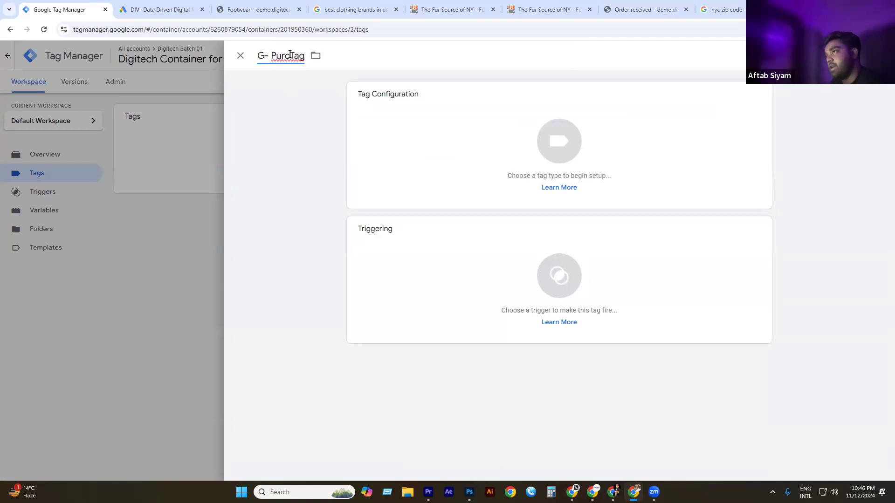
{"action": "type", "text": "hase"}
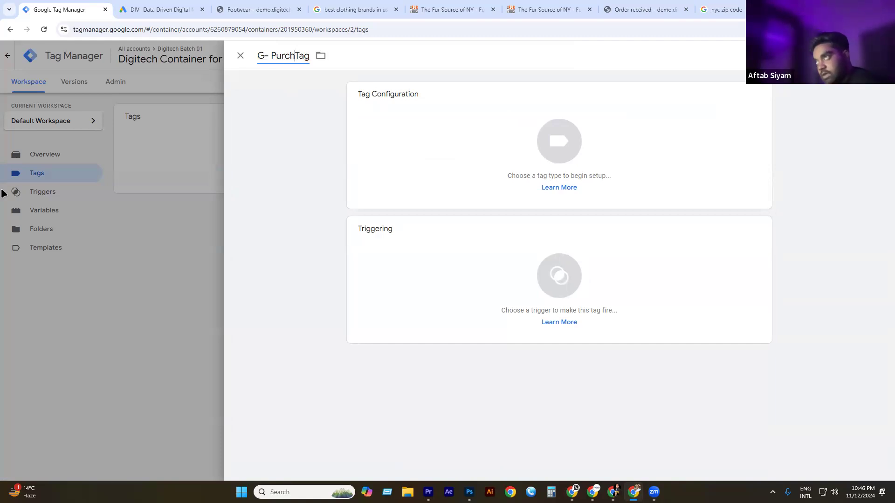
{"action": "type", "text": "-"}
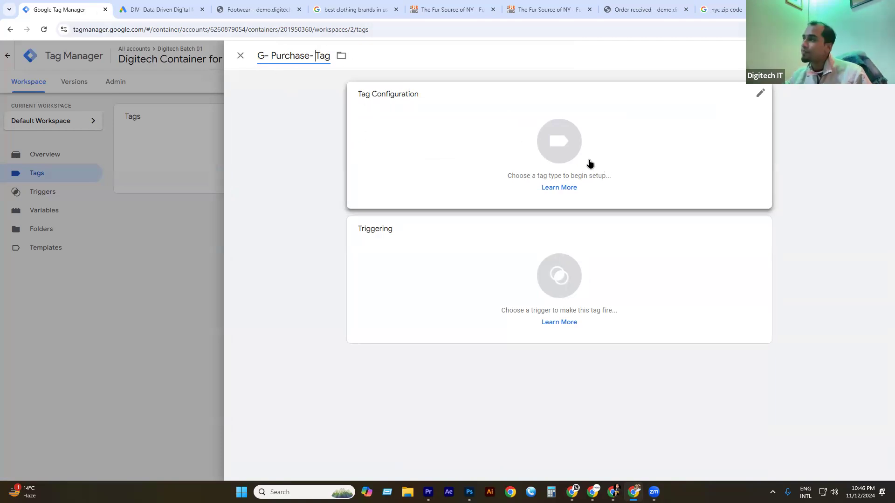
{"action": "left_click", "coordinate": [568, 140]}
{"action": "left_click", "coordinate": [568, 138]}
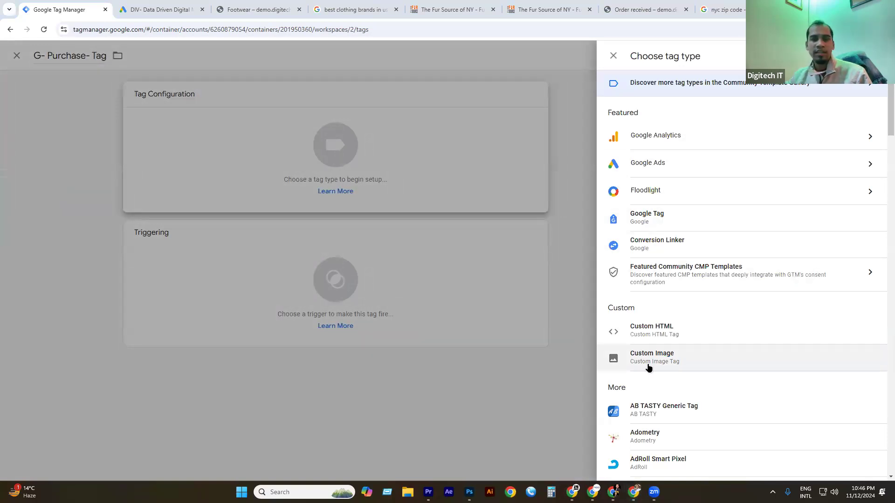
Set the tag type to Google Ads > Google Ads Conversion Tracking.
{"action": "left_click", "coordinate": [671, 164]}
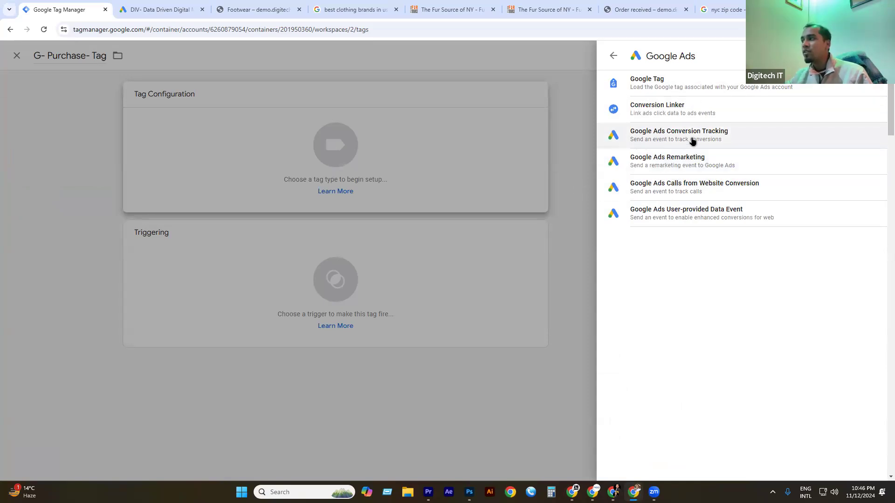
{"action": "left_click", "coordinate": [674, 136]}
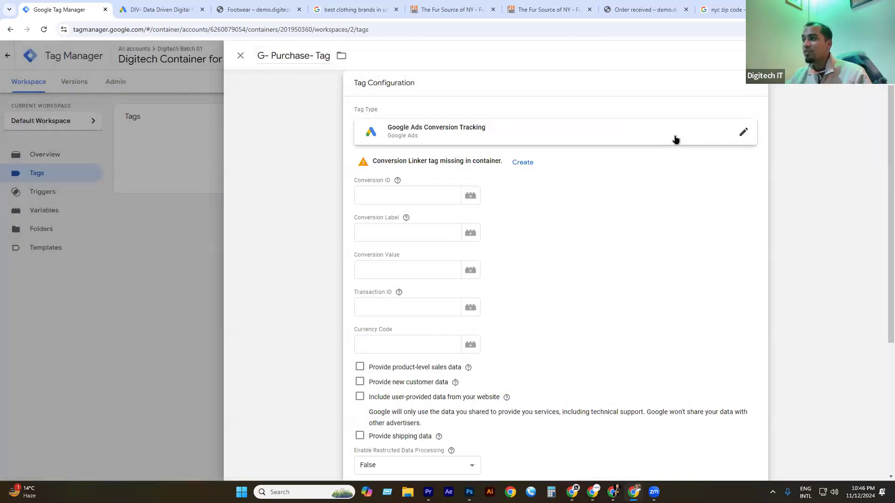
Copy the Conversion ID from the Google Ads conversion page into the Conversion ID field.
{"action": "left_click", "coordinate": [373, 195]}
{"action": "left_click", "coordinate": [371, 231]}
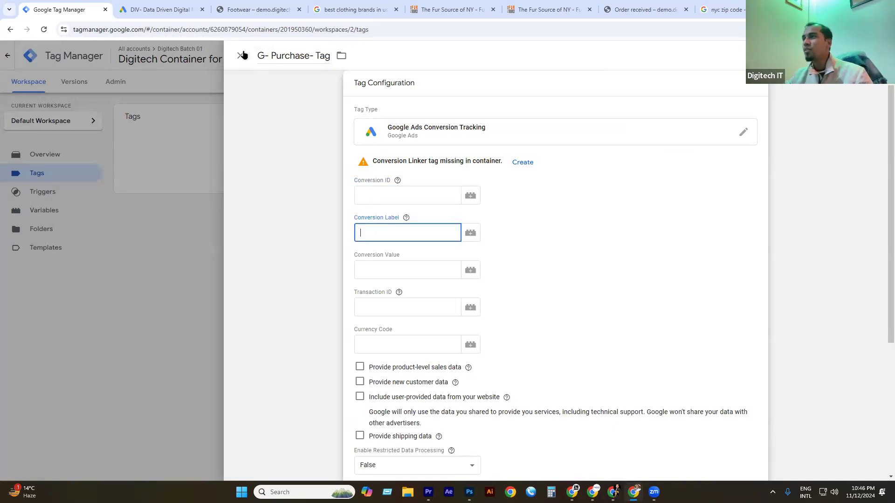
{"action": "left_click", "coordinate": [176, 10]}
{"action": "double_click", "coordinate": [244, 251]}
{"action": "key", "text": "ctrl+shift+Tab"}
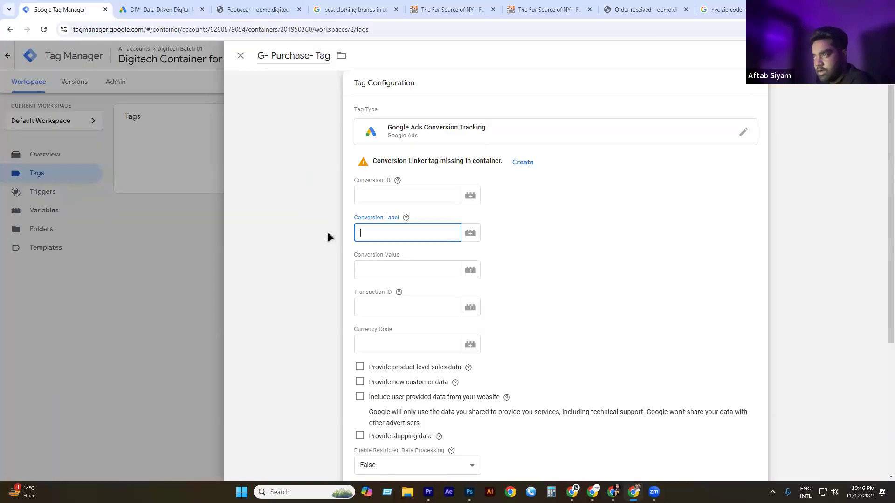
{"action": "left_click", "coordinate": [371, 195]}
{"action": "key", "text": "ctrl+v"}
Copy the Purchase conversion label from Google Ads into the Conversion Label field.
{"action": "left_click", "coordinate": [382, 236]}
{"action": "key", "text": "ctrl+Tab"}
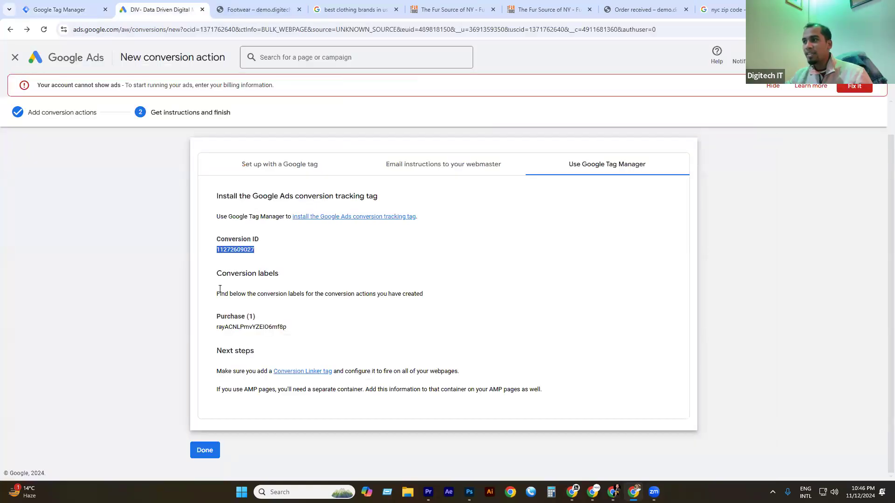
{"action": "left_click_drag", "start_coordinate": [220, 292], "coordinate": [288, 294]}
{"action": "left_click", "coordinate": [238, 329]}
{"action": "double_click", "coordinate": [238, 328]}
{"action": "left_click", "coordinate": [239, 329]}
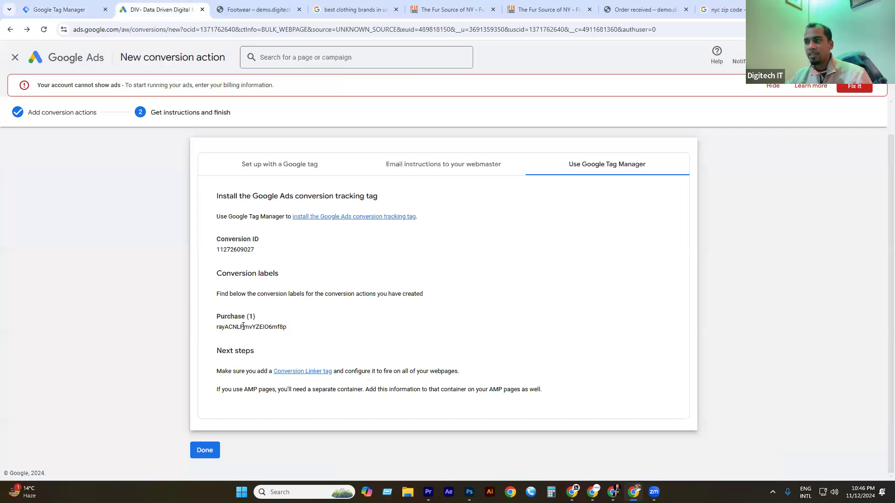
{"action": "double_click", "coordinate": [242, 326]}
{"action": "key", "text": "ctrl+c"}
{"action": "left_click", "coordinate": [60, 9]}
{"action": "left_click", "coordinate": [377, 280]}
{"action": "left_click", "coordinate": [388, 225]}
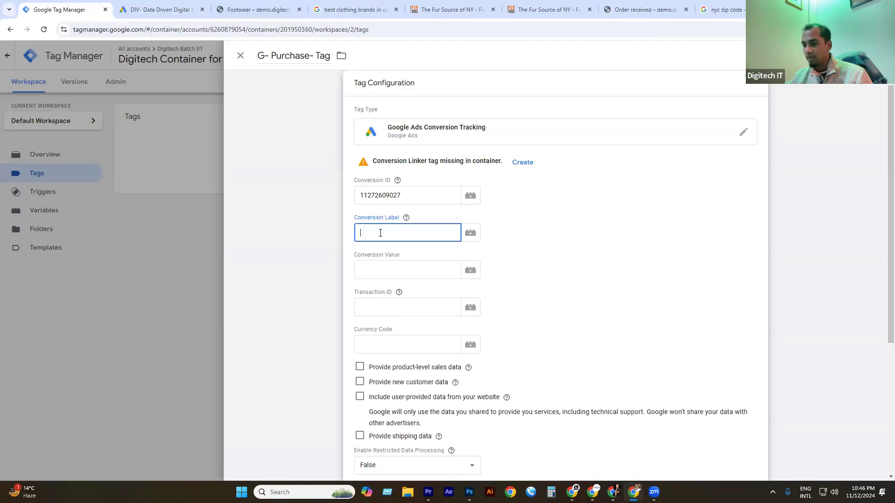
{"action": "key", "text": "ctrl+v"}
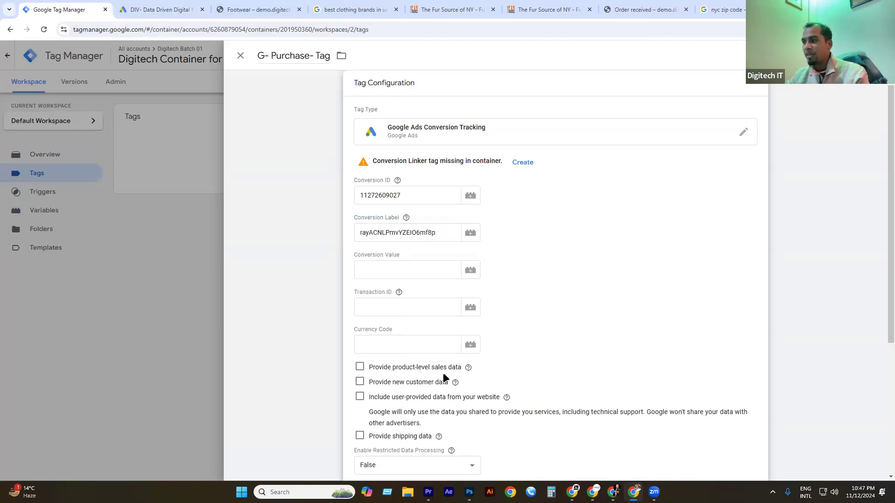
Leave product-level sales data off and restricted data processing set to False.
{"action": "scroll", "coordinate": [365, 363], "scroll_direction": "down", "scroll_amount": 5}
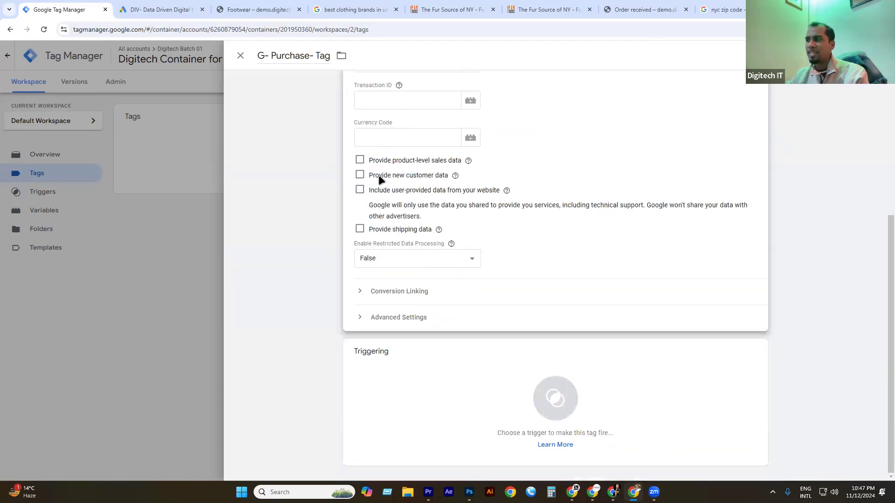
{"action": "left_click", "coordinate": [361, 160]}
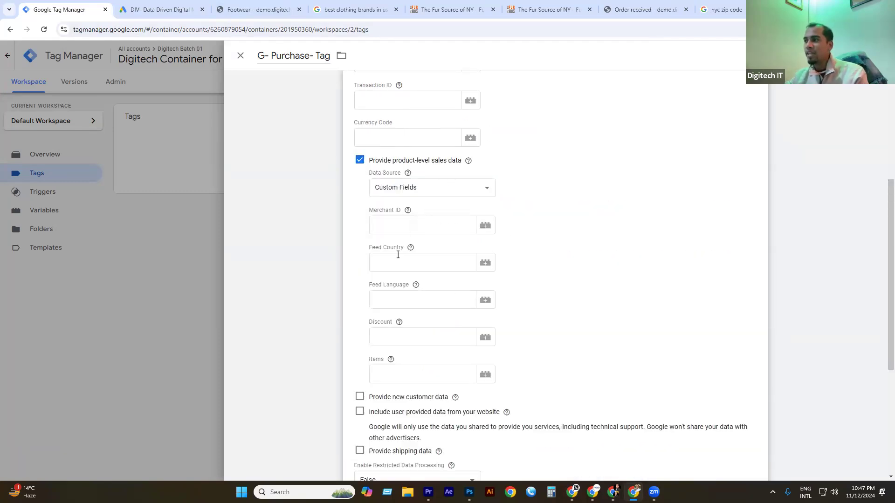
{"action": "left_click", "coordinate": [360, 160]}
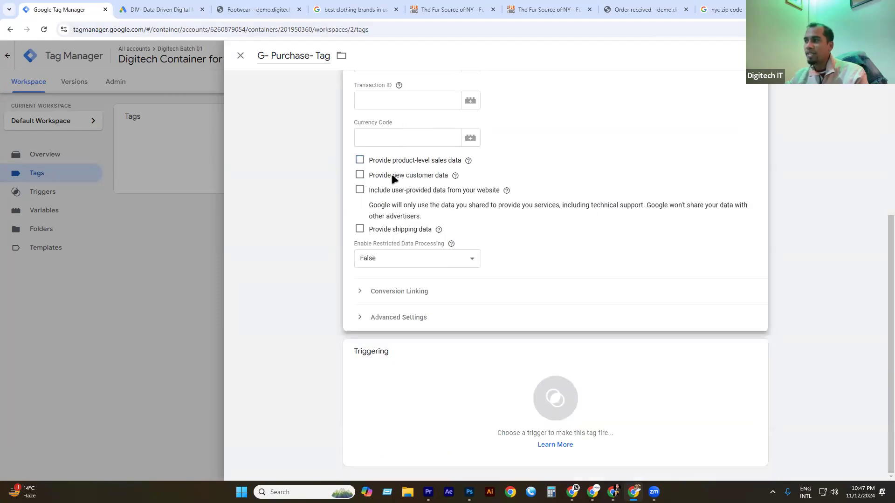
{"action": "left_click", "coordinate": [388, 264]}
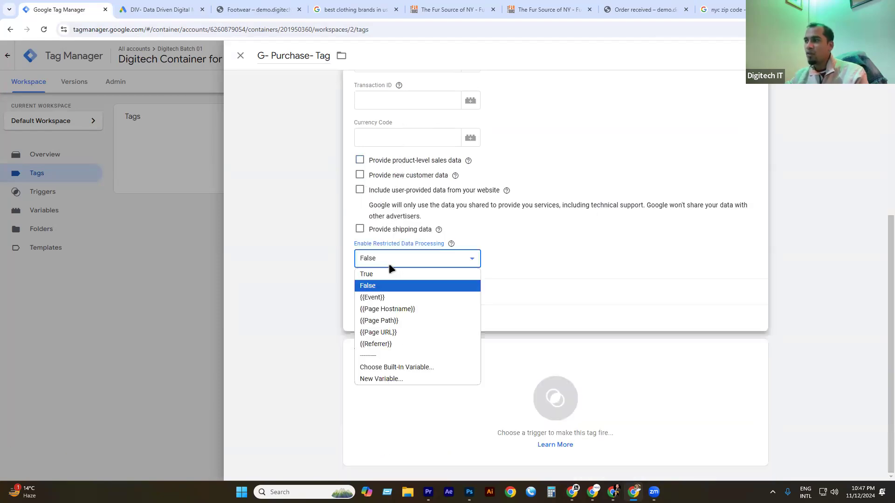
{"action": "left_click", "coordinate": [410, 197]}
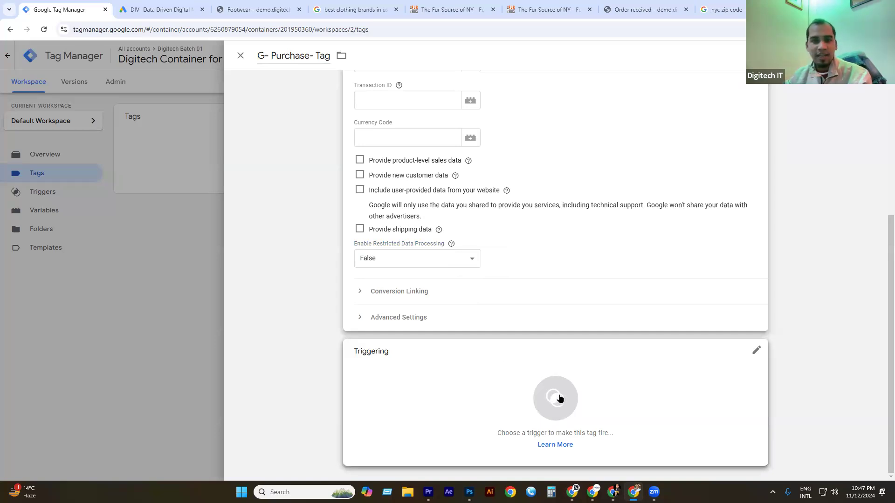
Open the tag's trigger list and check the order-received page address in the store tab.
{"action": "left_click", "coordinate": [557, 378]}
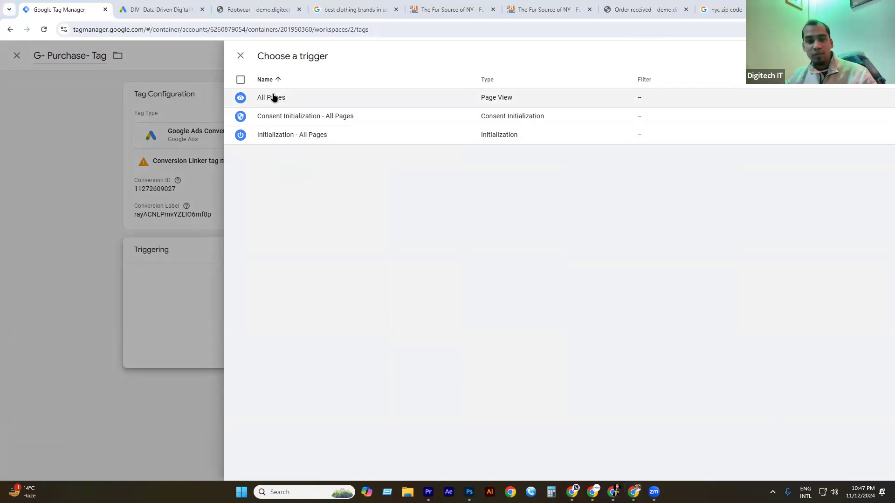
{"action": "left_click", "coordinate": [644, 9]}
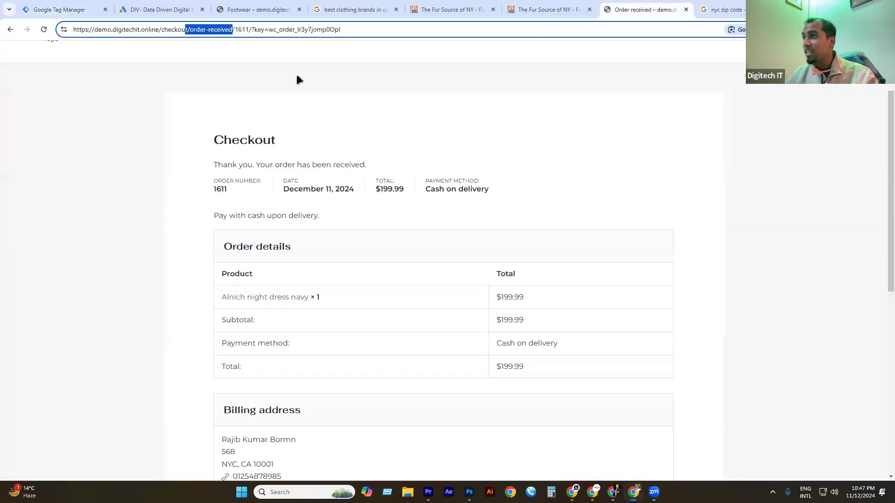
{"action": "left_click", "coordinate": [226, 30]}
{"action": "left_click_drag", "start_coordinate": [233, 28], "coordinate": [73, 26]}
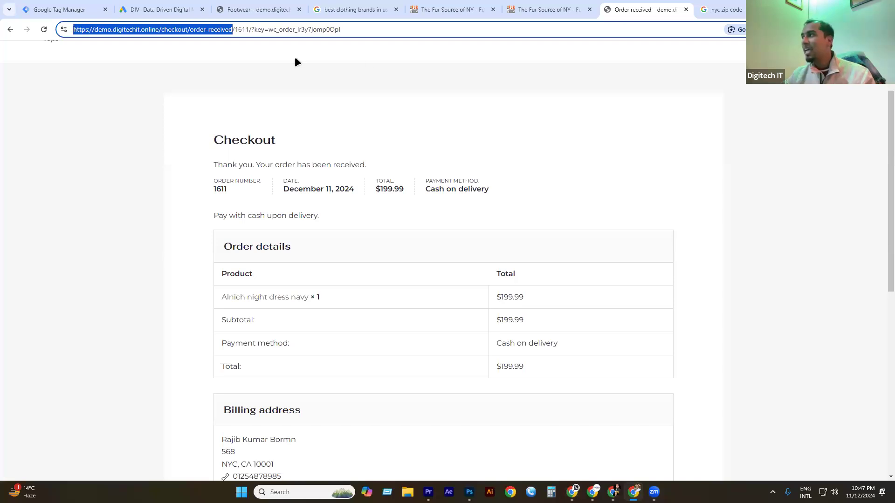
Return to Tag Manager's trigger list and start a new trigger.
{"action": "left_click", "coordinate": [159, 7]}
{"action": "left_click", "coordinate": [85, 7]}
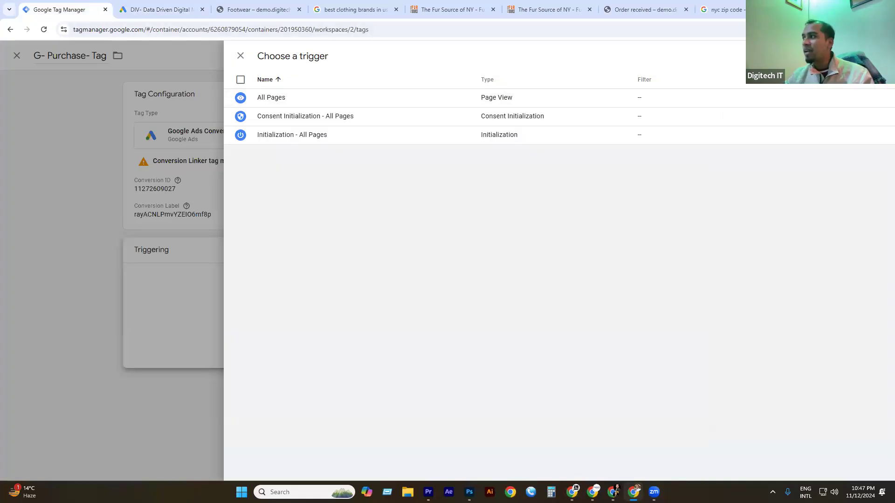
{"action": "left_click", "coordinate": [879, 55]}
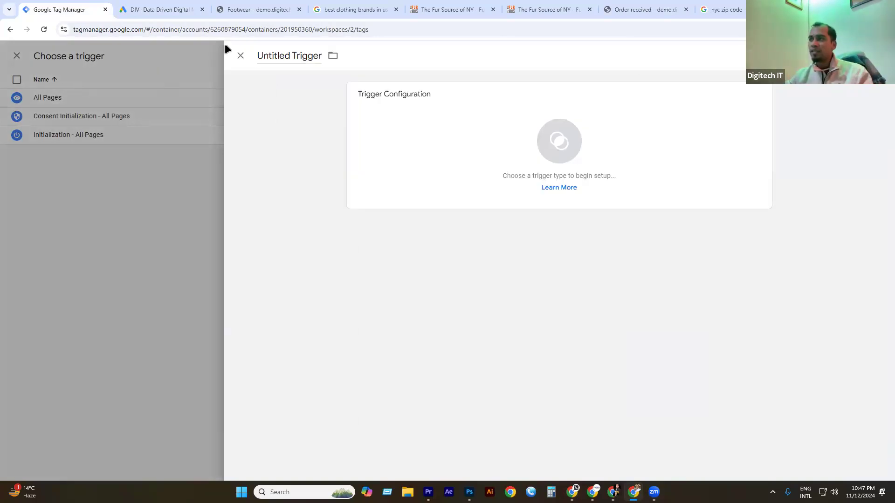
Name the new trigger G-Purchase-Trigger and make it a Page View trigger.
{"action": "double_click", "coordinate": [263, 50]}
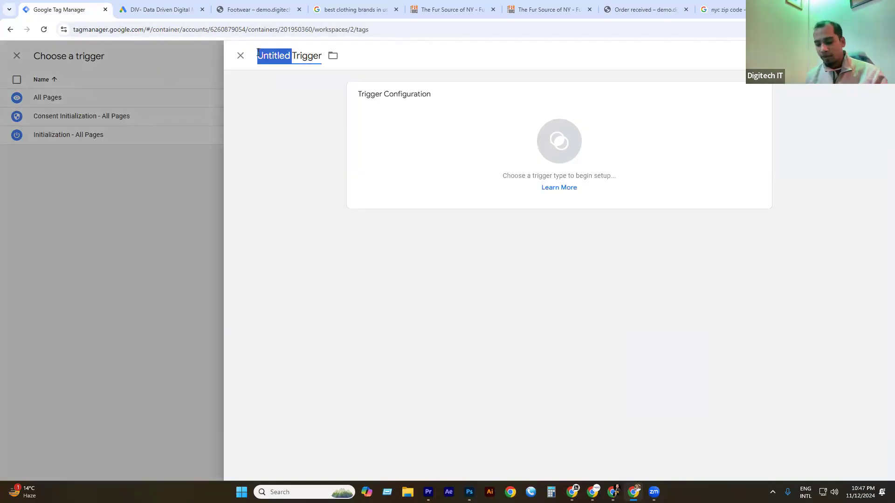
{"action": "type", "text": "Purchase"}
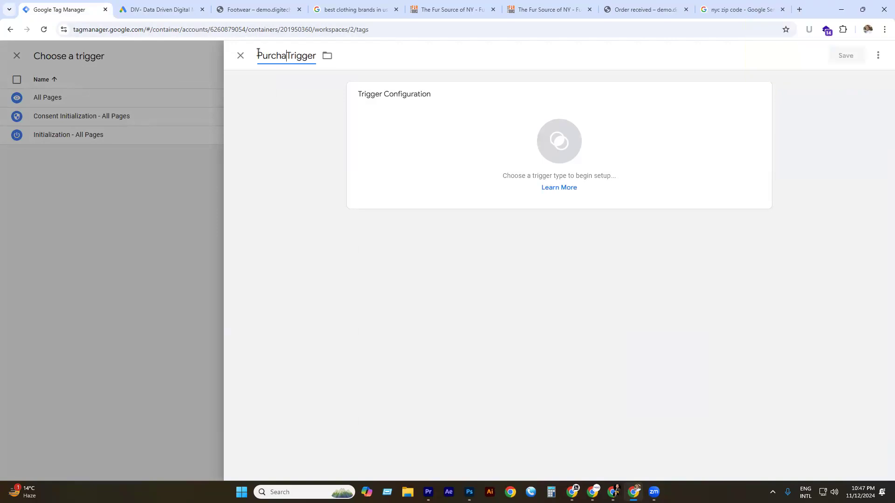
{"action": "type", "text": "-"}
{"action": "type", "text": "G-"}
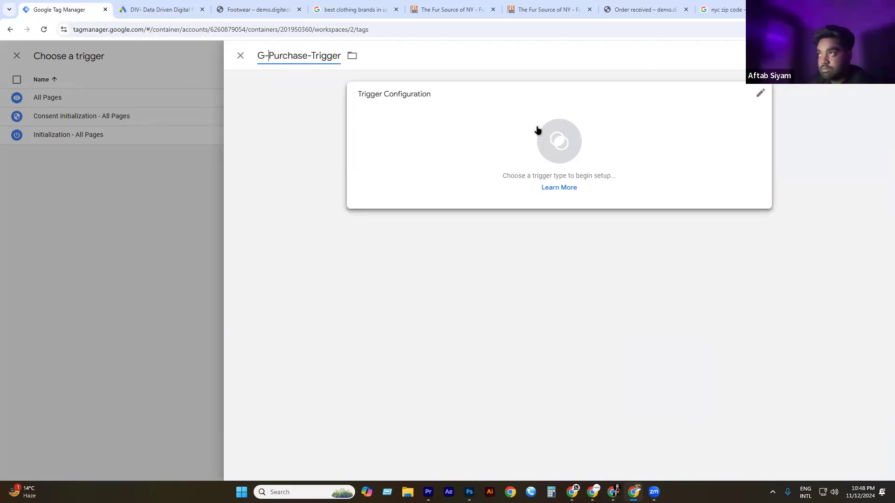
{"action": "left_click", "coordinate": [571, 138]}
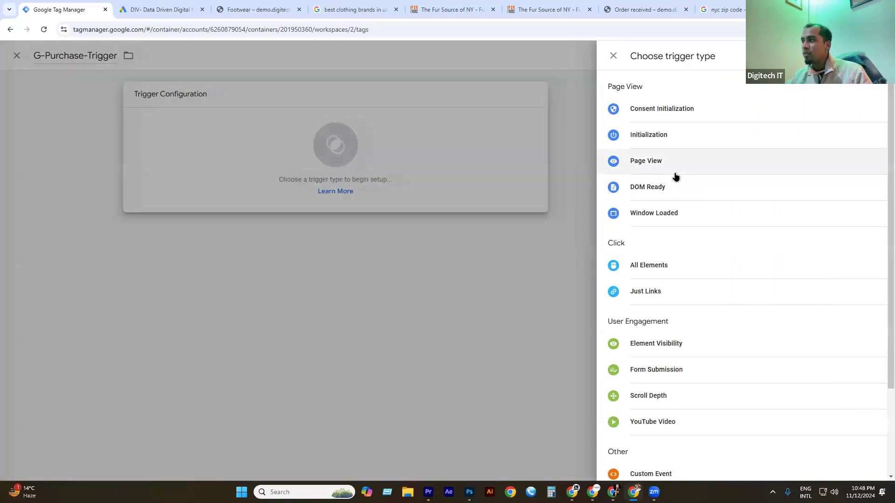
{"action": "left_click", "coordinate": [649, 161]}
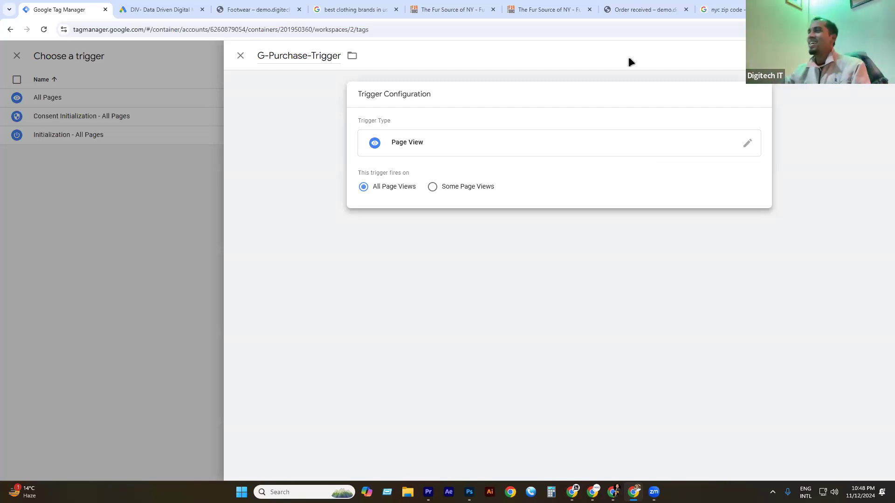
Restrict the trigger to Some Page Views with a Page URL condition.
{"action": "left_click", "coordinate": [434, 188]}
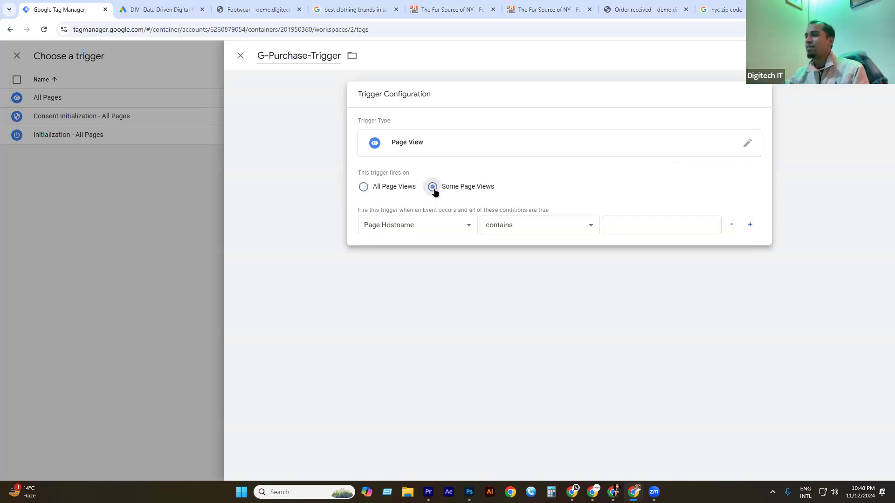
{"action": "left_click", "coordinate": [389, 226]}
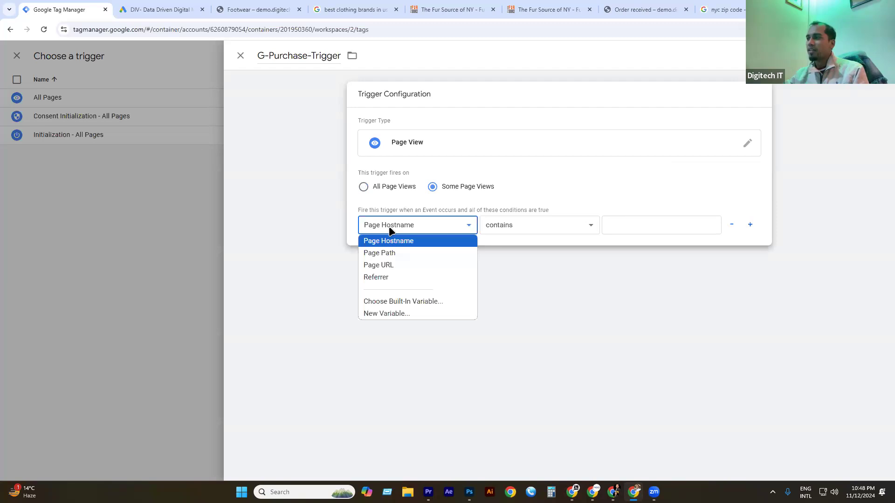
{"action": "left_click", "coordinate": [387, 265]}
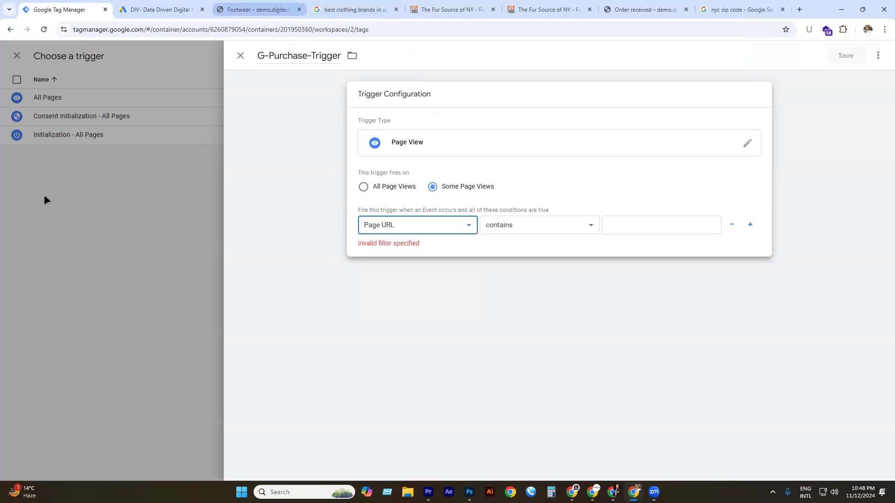
Set the condition value to checkout/order-received/ and save the trigger.
{"action": "left_click_drag", "start_coordinate": [627, 7], "coordinate": [202, 29]}
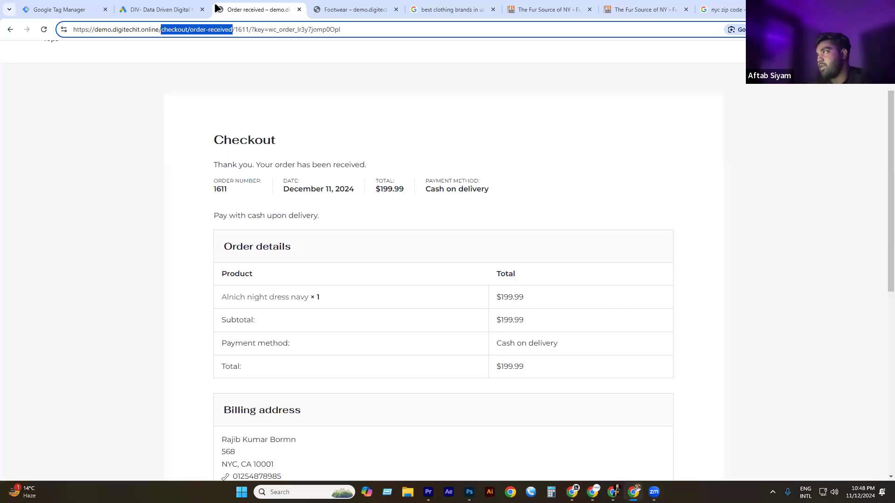
{"action": "key", "text": "ctrl+shift+Tab"}
{"action": "left_click", "coordinate": [60, 9]}
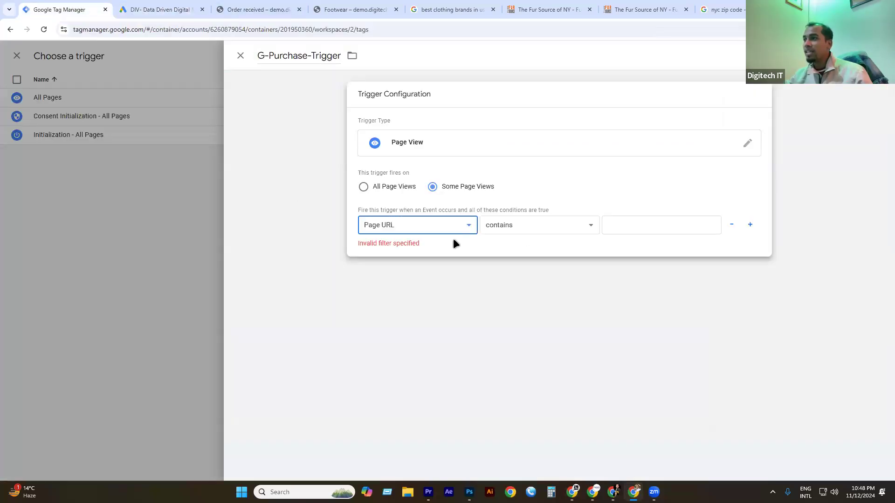
{"action": "left_click", "coordinate": [604, 224]}
{"action": "type", "text": "checkout/order-received"}
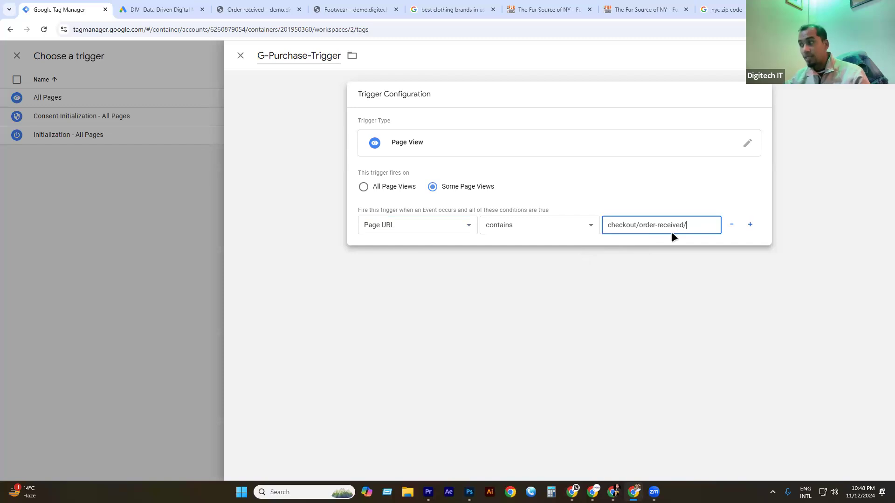
{"action": "type", "text": "/"}
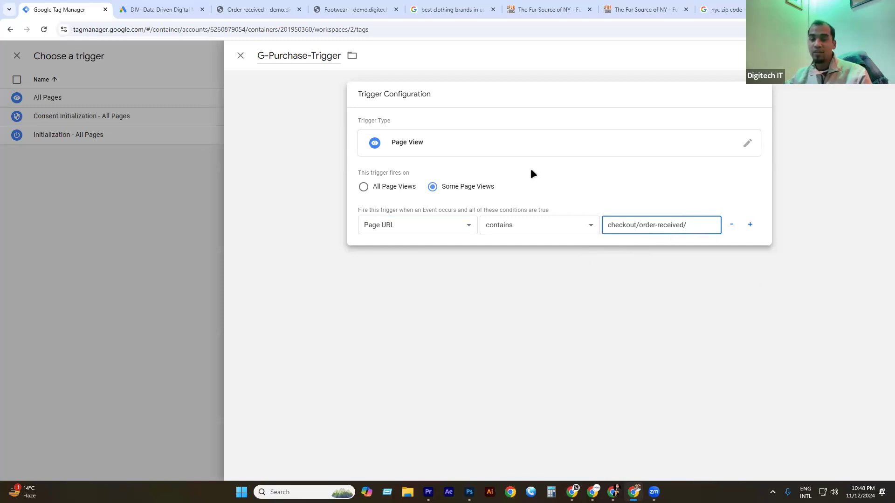
{"action": "left_click", "coordinate": [270, 5]}
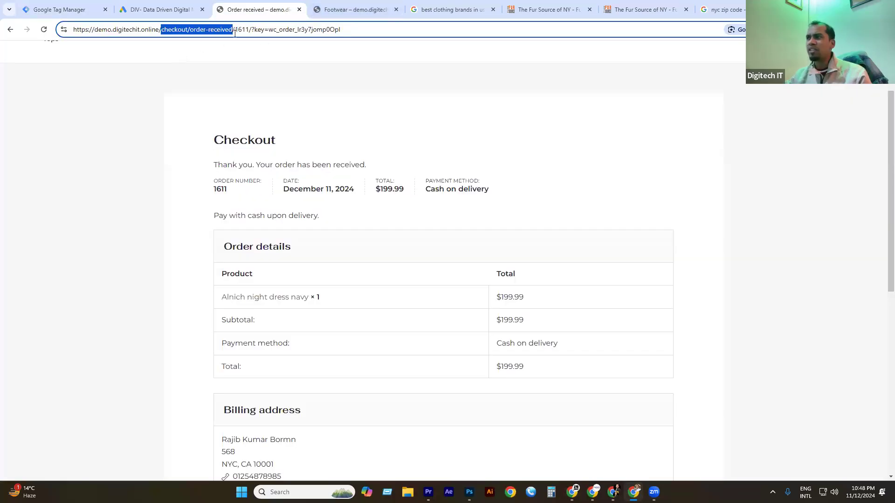
{"action": "left_click_drag", "start_coordinate": [235, 31], "coordinate": [363, 26]}
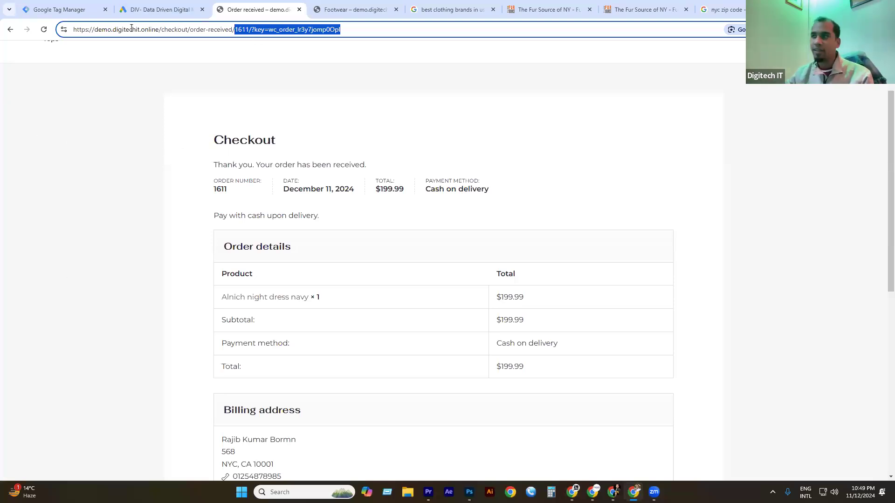
{"action": "left_click", "coordinate": [63, 10]}
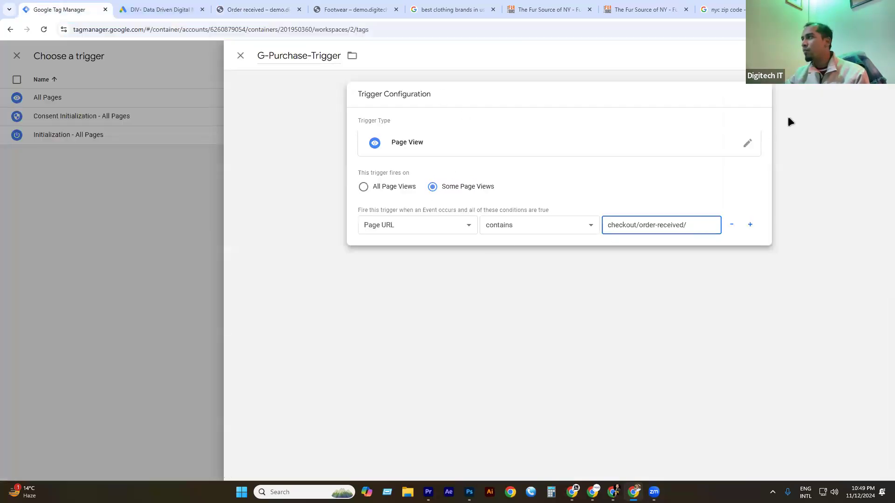
{"action": "left_click", "coordinate": [856, 56]}
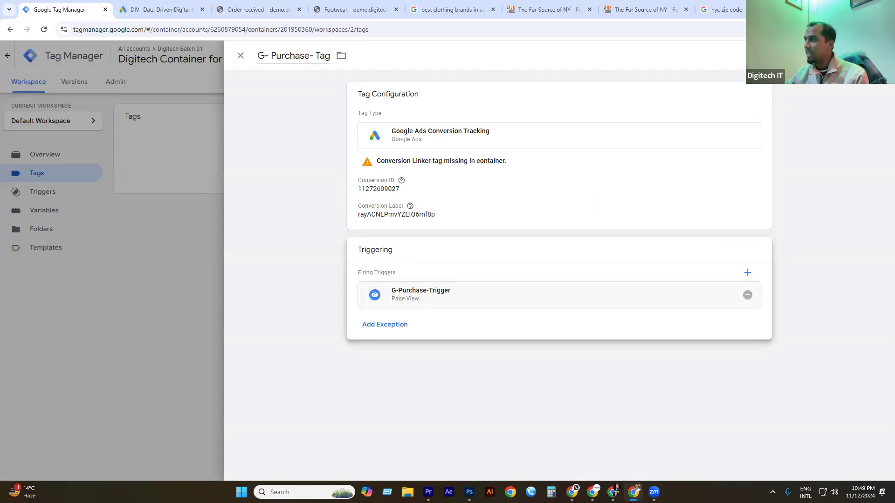
Save G- Purchase- Tag, review the Triggers list, then start submitting the workspace changes.
{"action": "left_click", "coordinate": [853, 56]}
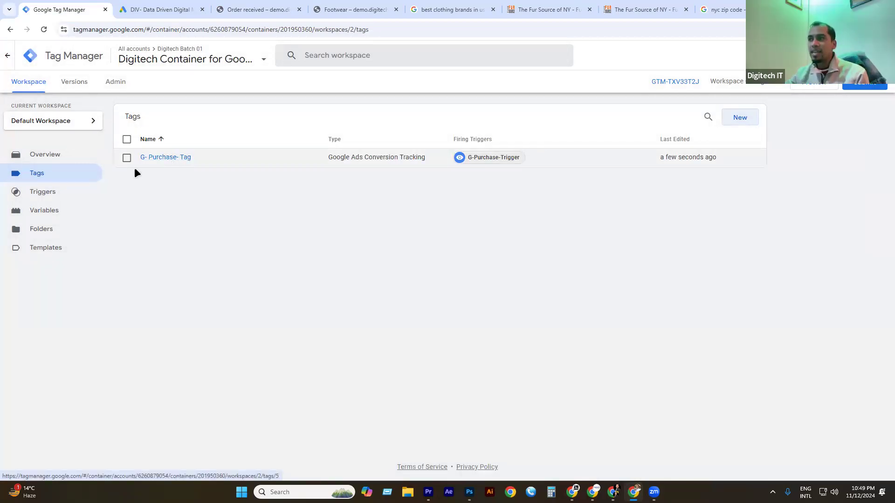
{"action": "left_click", "coordinate": [32, 194]}
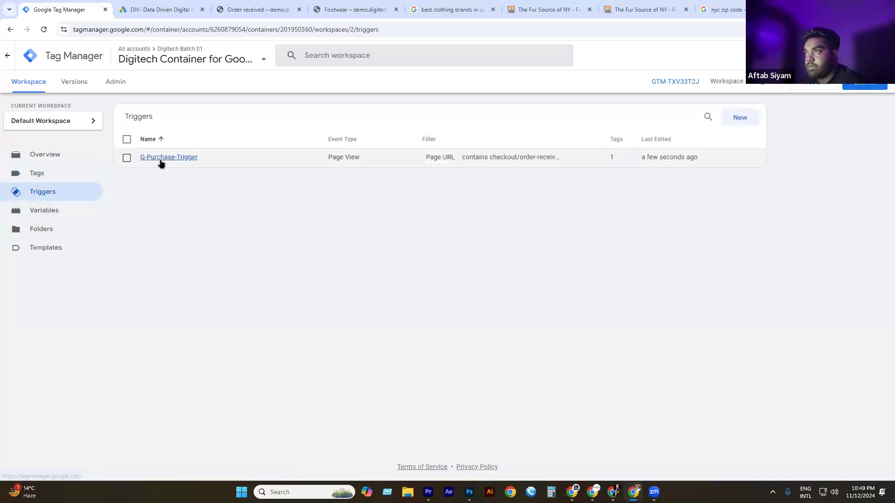
{"action": "left_click", "coordinate": [38, 173]}
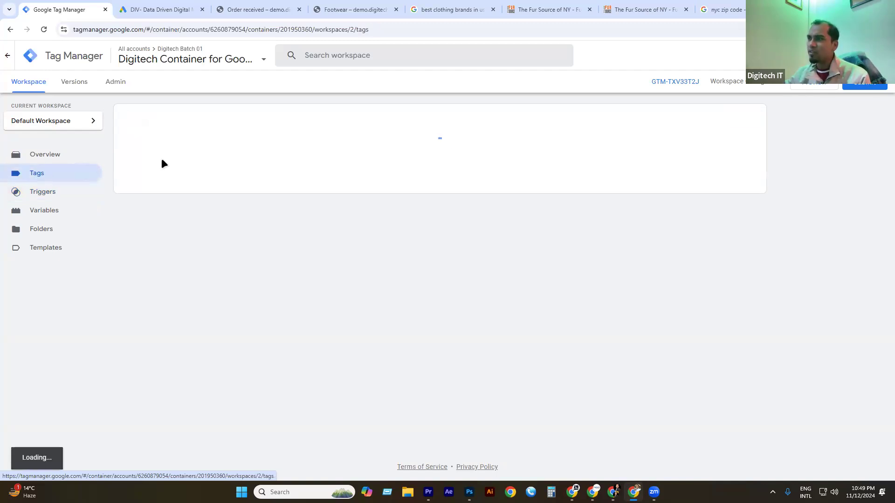
{"action": "left_click", "coordinate": [864, 85]}
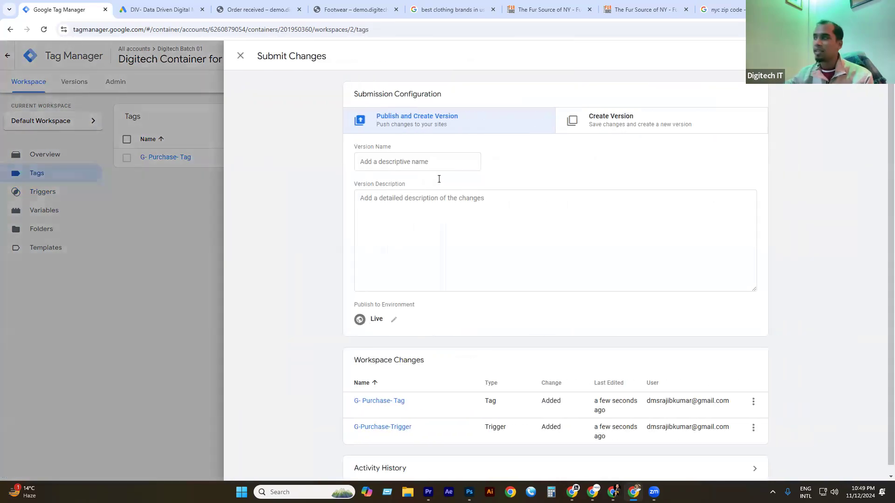
Publish the changes as a version named 'Purchase' and return to the workspace.
{"action": "left_click", "coordinate": [866, 56]}
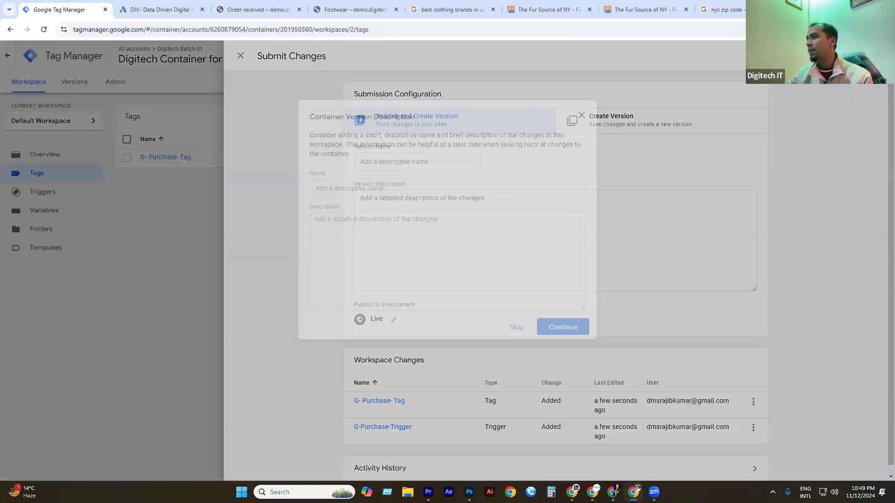
{"action": "left_click", "coordinate": [336, 188]}
{"action": "type", "text": "Purchase"}
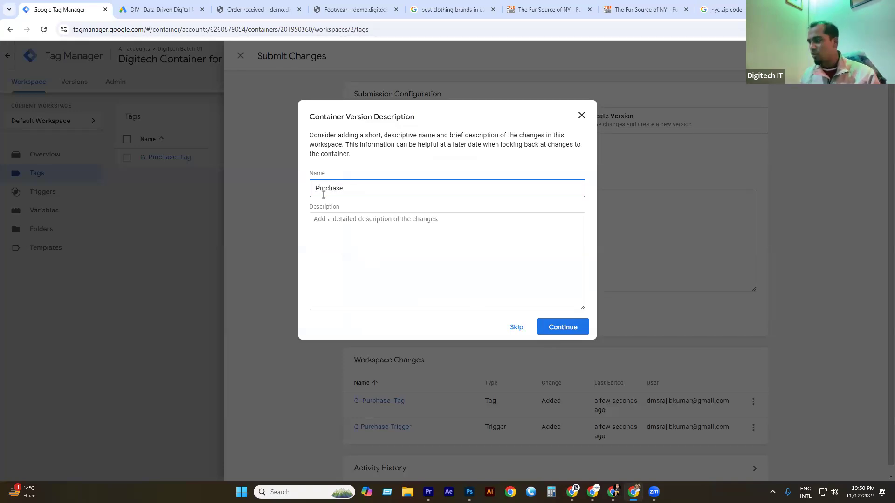
{"action": "left_click", "coordinate": [574, 325]}
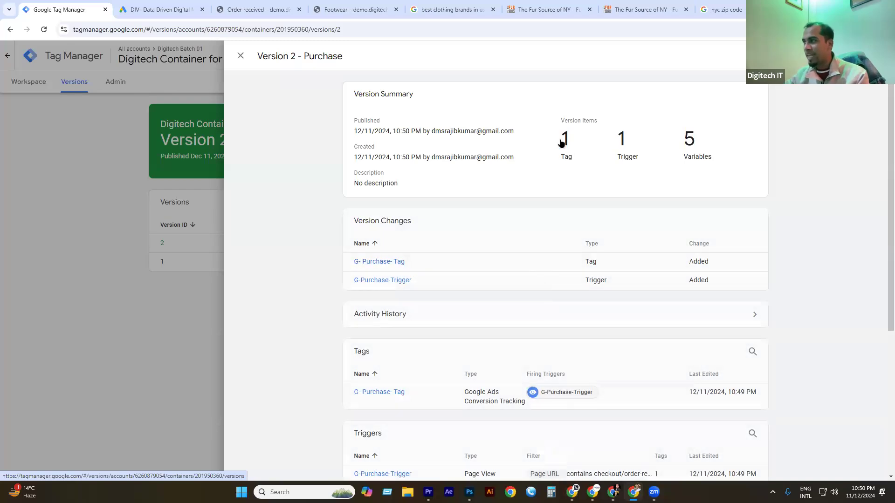
{"action": "scroll", "coordinate": [480, 250], "scroll_direction": "down", "scroll_amount": 5}
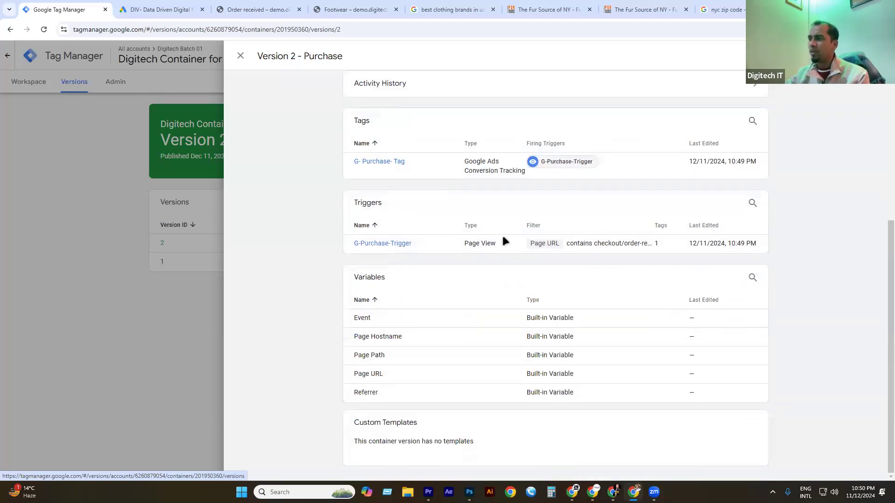
{"action": "left_click", "coordinate": [128, 119]}
{"action": "left_click", "coordinate": [42, 82]}
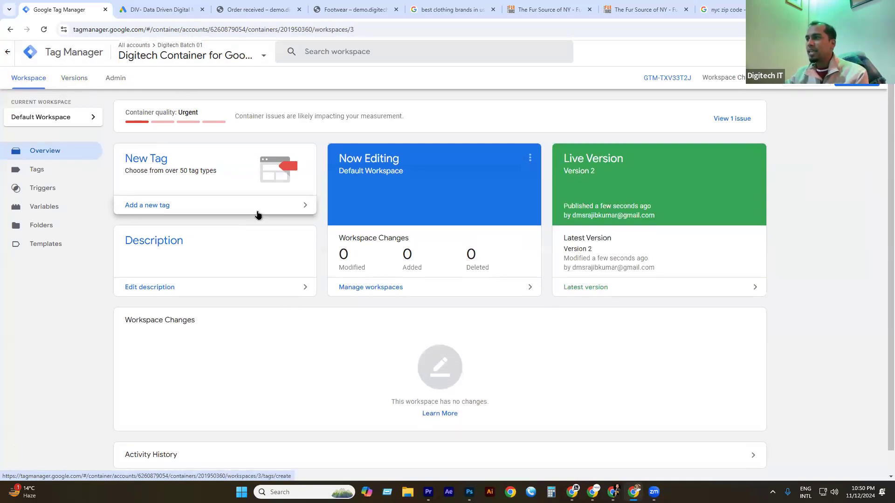
From the Tags list, launch Preview mode in Tag Assistant.
{"action": "scroll", "coordinate": [257, 215], "scroll_direction": "down", "scroll_amount": 1}
{"action": "left_click", "coordinate": [36, 146]}
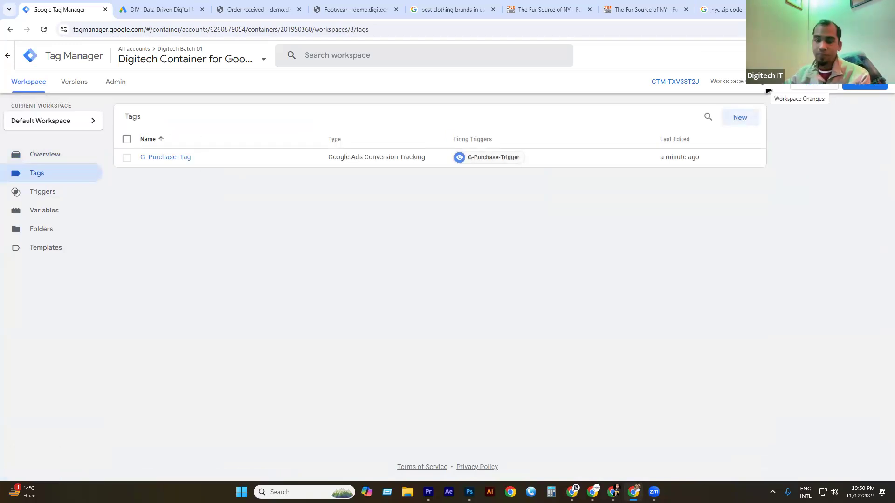
{"action": "left_click", "coordinate": [813, 83]}
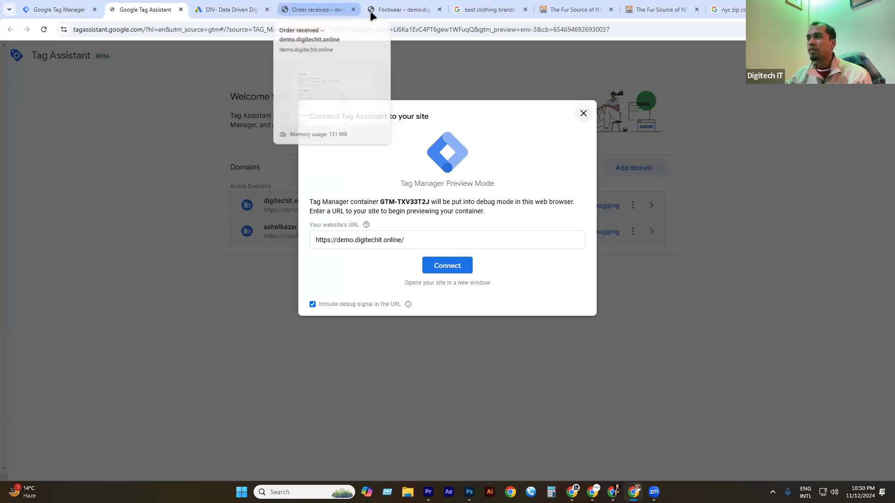
{"action": "left_click", "coordinate": [448, 268]}
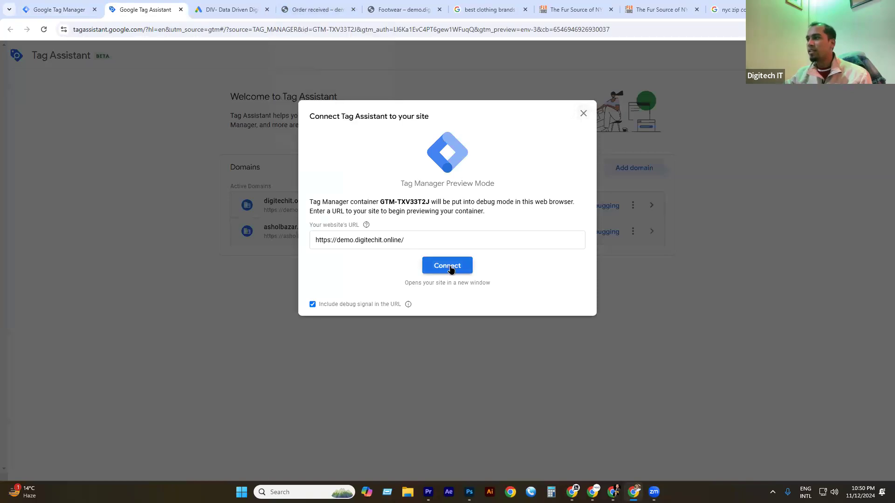
{"action": "left_click", "coordinate": [447, 265]}
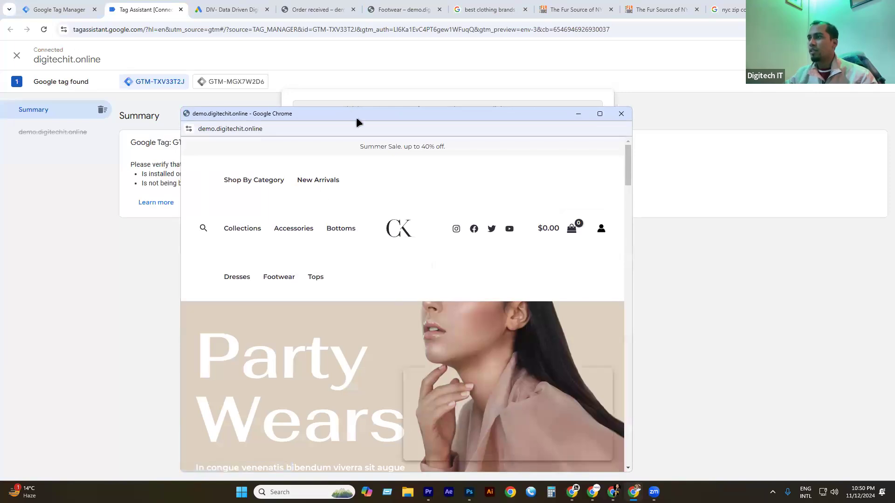
{"action": "left_click_drag", "start_coordinate": [356, 116], "coordinate": [496, 68]}
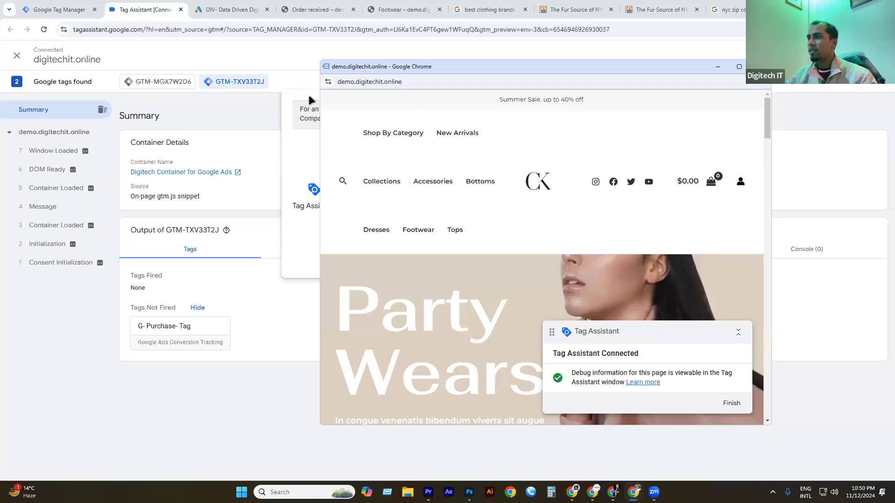
{"action": "left_click", "coordinate": [308, 94]}
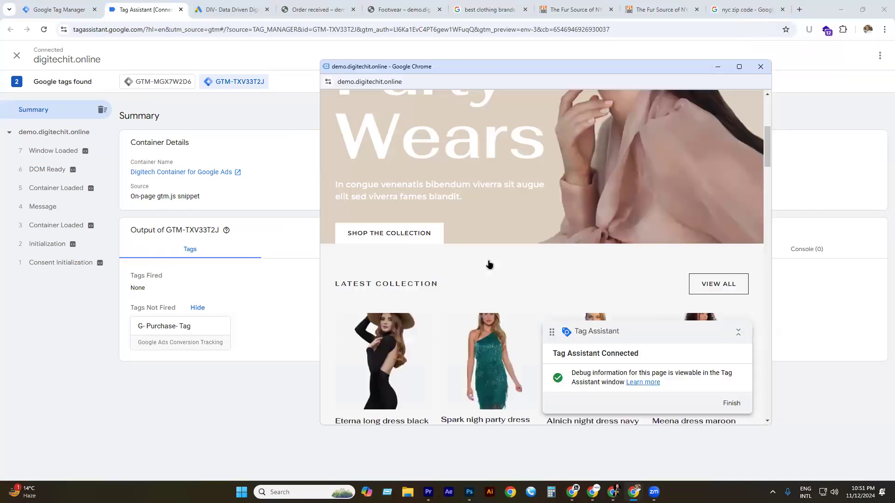
{"action": "scroll", "coordinate": [490, 263], "scroll_direction": "down", "scroll_amount": 4}
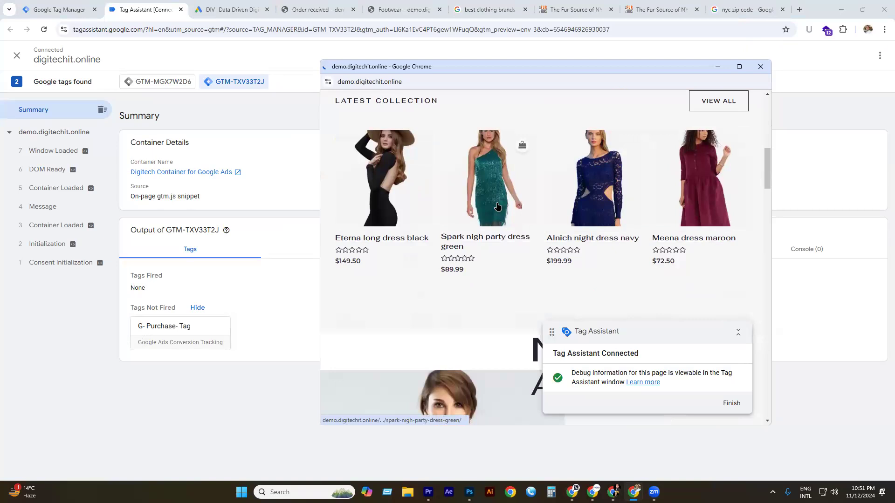
Add the Spark nigh party dress green ($89.99) to the cart.
{"action": "left_click", "coordinate": [496, 207]}
{"action": "scroll", "coordinate": [513, 223], "scroll_direction": "down", "scroll_amount": 6}
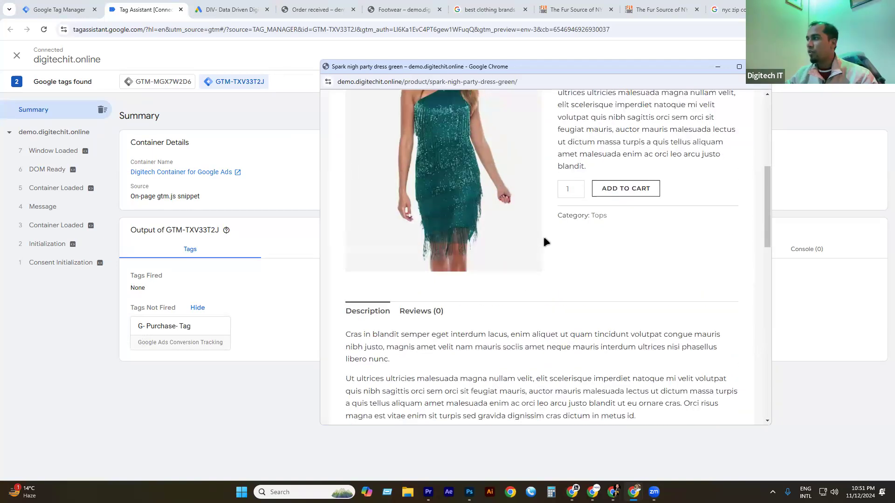
{"action": "scroll", "coordinate": [543, 236], "scroll_direction": "up", "scroll_amount": 2}
{"action": "left_click", "coordinate": [626, 288]}
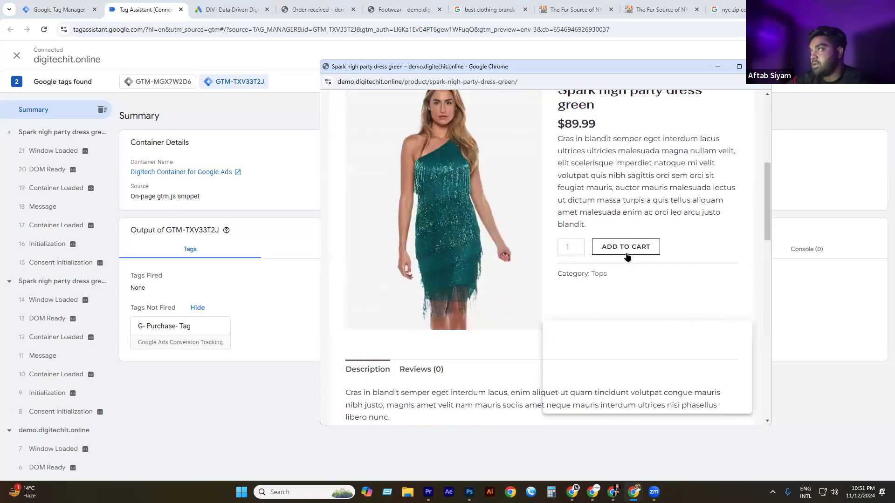
Go from the cart through checkout with the filled billing details and place the order.
{"action": "left_click", "coordinate": [682, 231]}
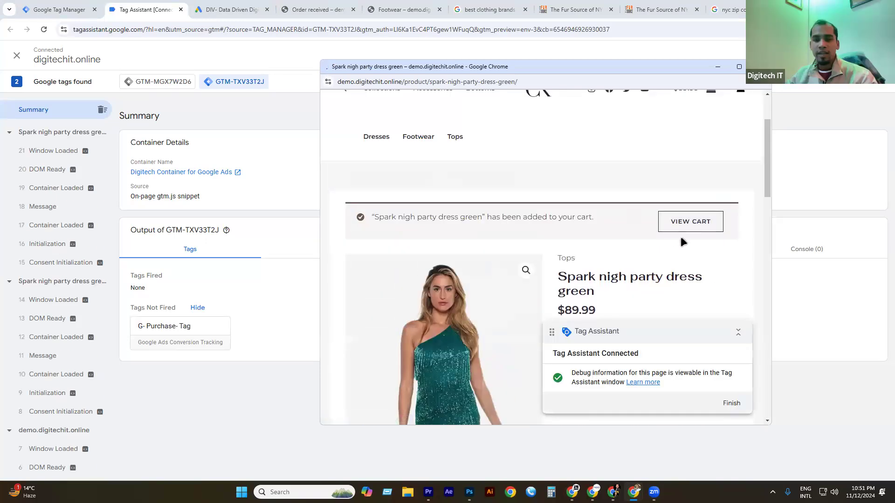
{"action": "scroll", "coordinate": [694, 251], "scroll_direction": "down", "scroll_amount": 5}
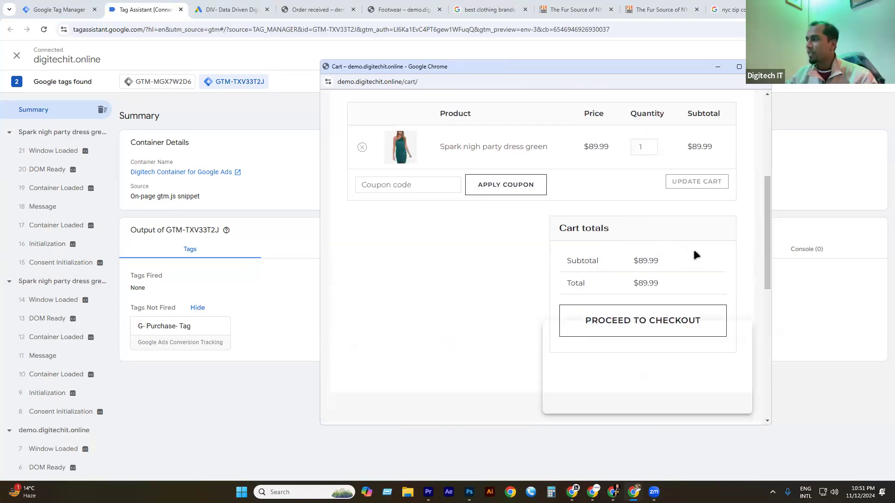
{"action": "left_click", "coordinate": [656, 320]}
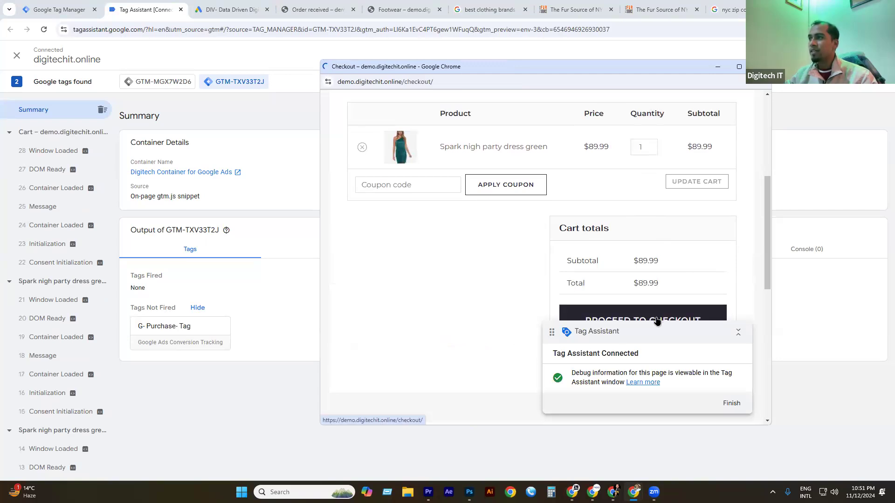
{"action": "scroll", "coordinate": [579, 300], "scroll_direction": "down", "scroll_amount": 6}
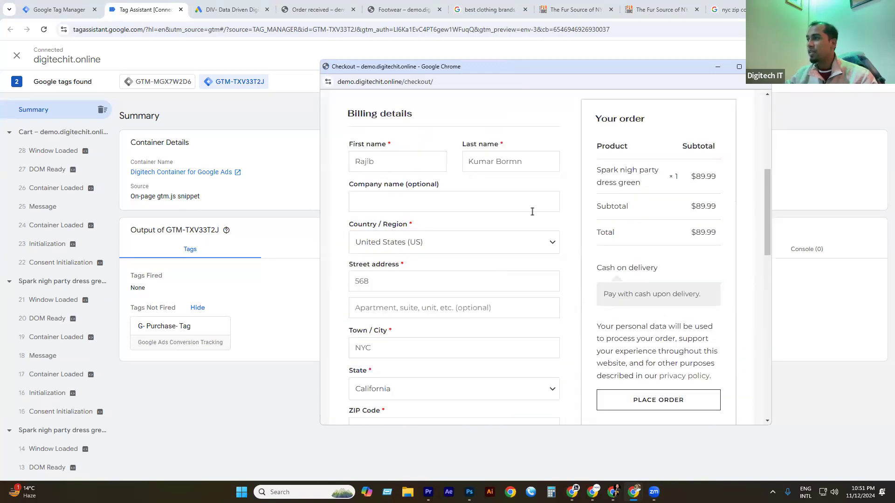
{"action": "scroll", "coordinate": [532, 212], "scroll_direction": "down", "scroll_amount": 5}
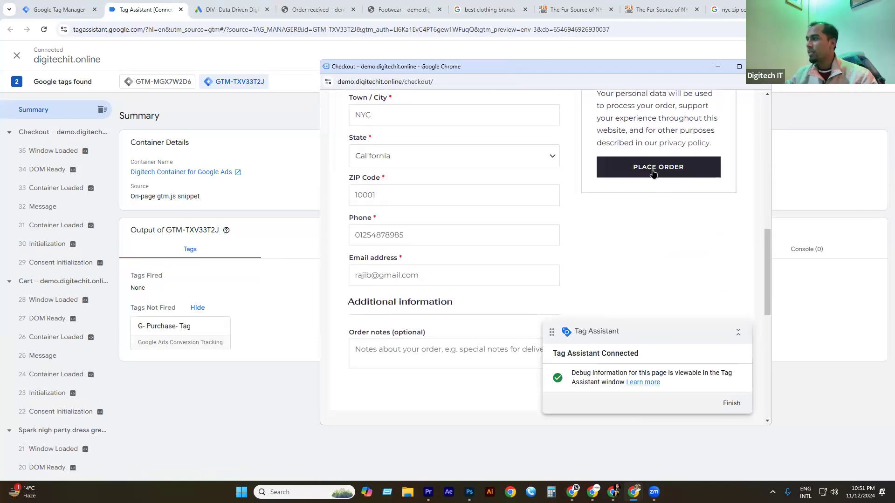
{"action": "left_click", "coordinate": [653, 171]}
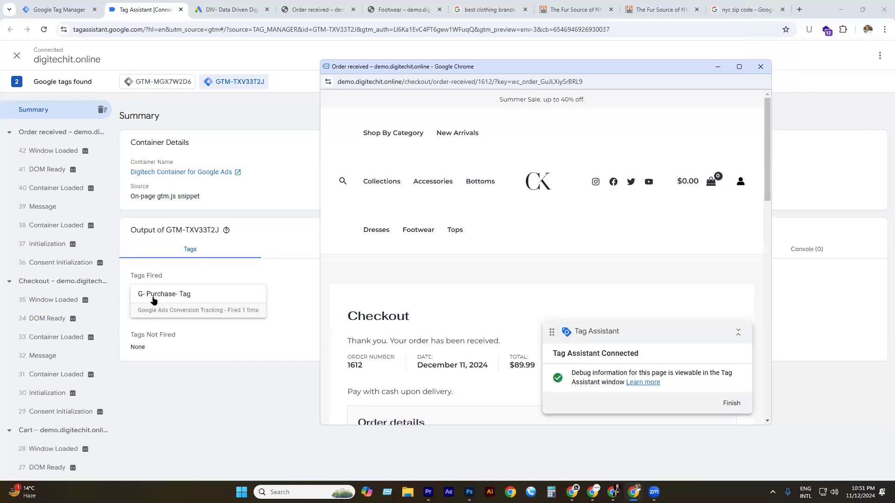
Open the G- Purchase- Tag details and check its tag type and order-received trigger condition.
{"action": "left_click", "coordinate": [718, 67]}
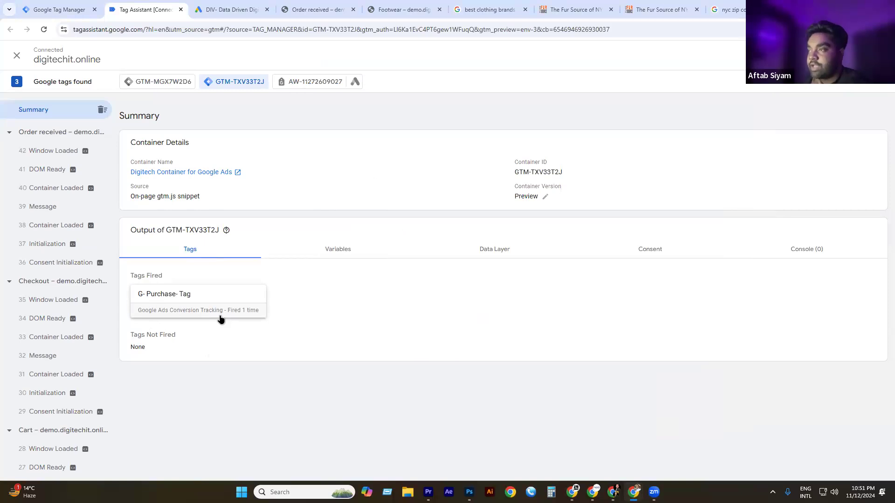
{"action": "left_click", "coordinate": [195, 301]}
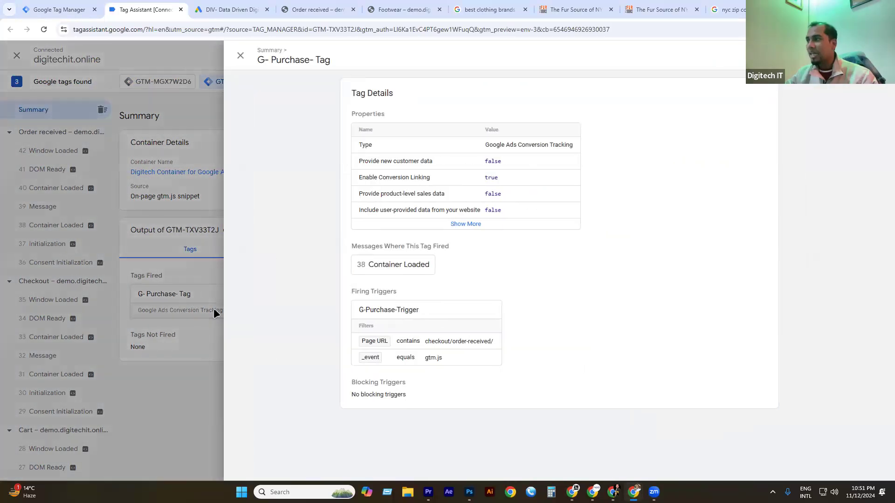
{"action": "triple_click", "coordinate": [509, 144]}
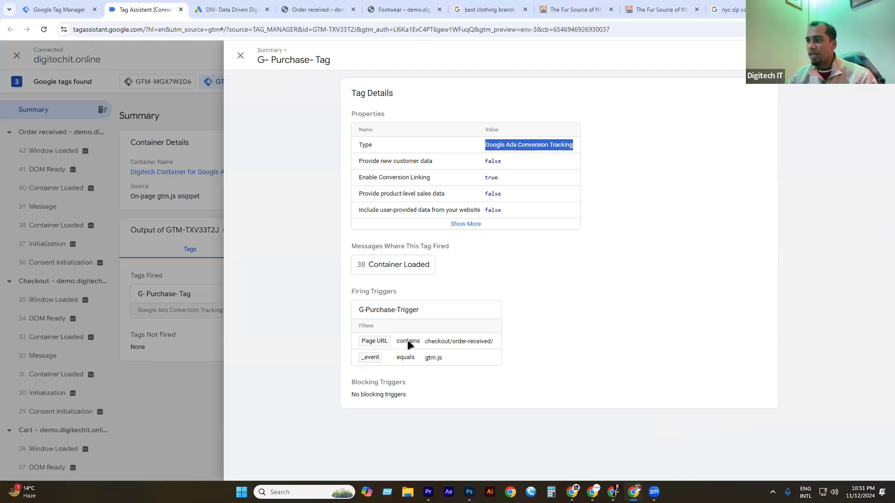
{"action": "left_click_drag", "start_coordinate": [408, 344], "coordinate": [434, 347]}
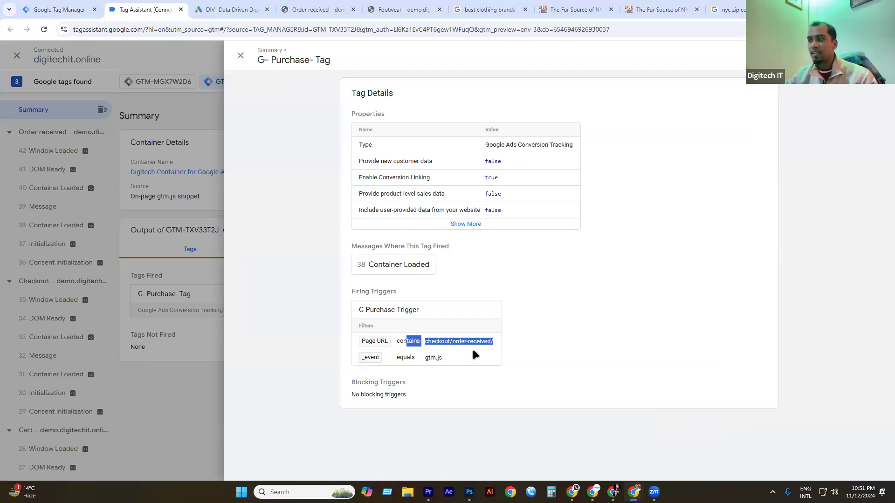
Expand the tag's remaining properties to review its Conversion ID and Conversion Label, then close the details.
{"action": "left_click", "coordinate": [466, 224]}
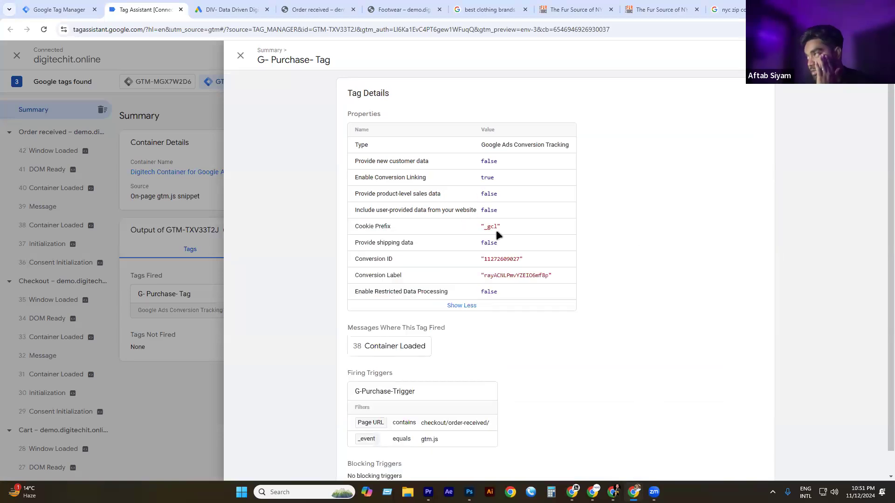
{"action": "double_click", "coordinate": [500, 259]}
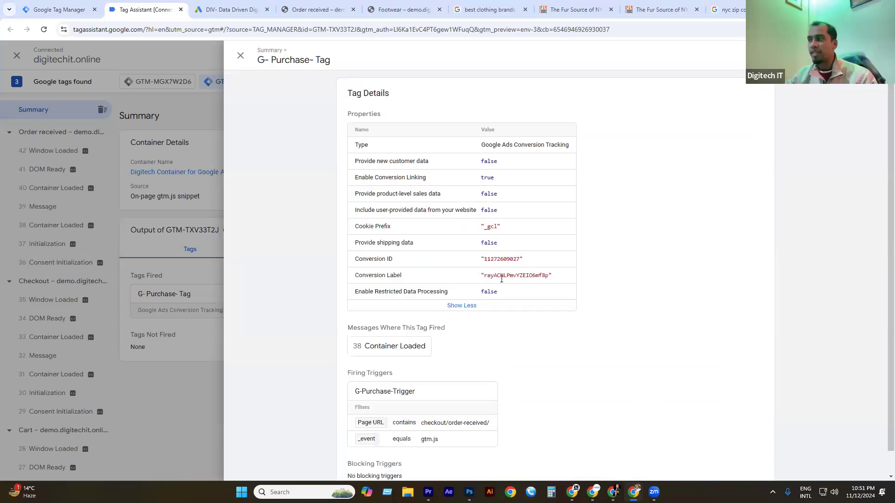
{"action": "double_click", "coordinate": [503, 276]}
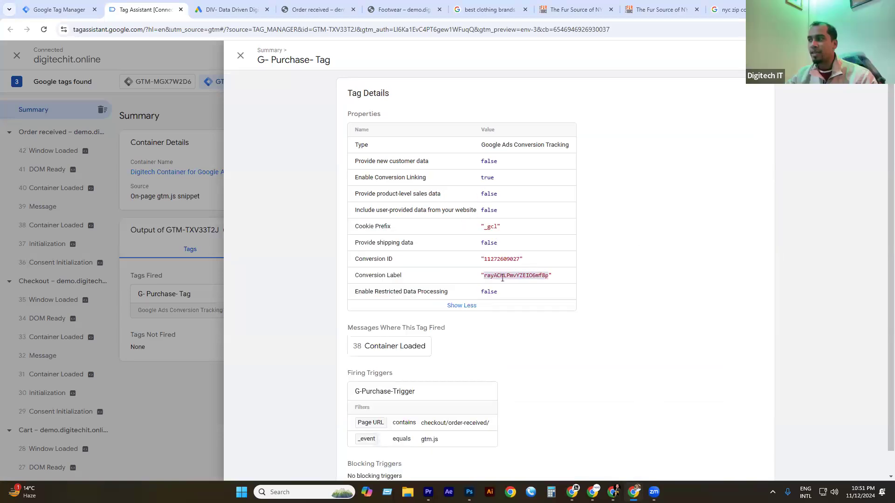
{"action": "left_click", "coordinate": [203, 372]}
Review the Variables, Data Layer, Consent and Console outputs, then return to the fired Tags list.
{"action": "left_click", "coordinate": [337, 249]}
{"action": "left_click", "coordinate": [496, 251]}
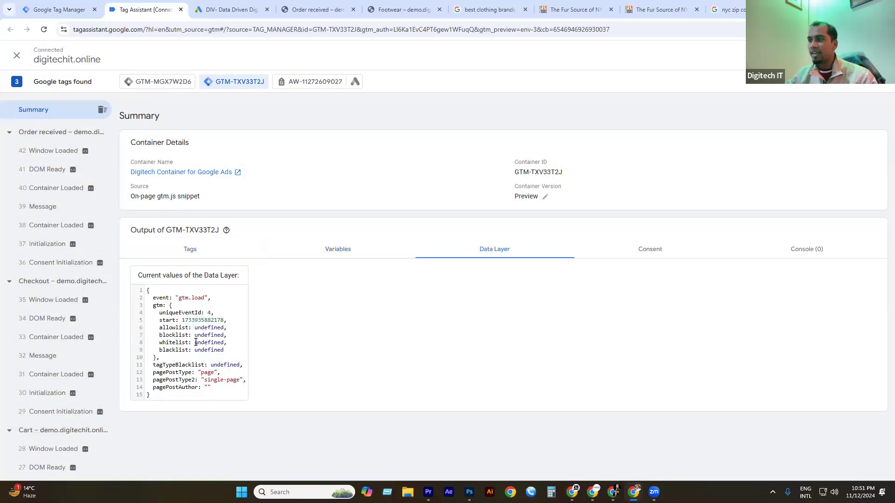
{"action": "double_click", "coordinate": [211, 320]}
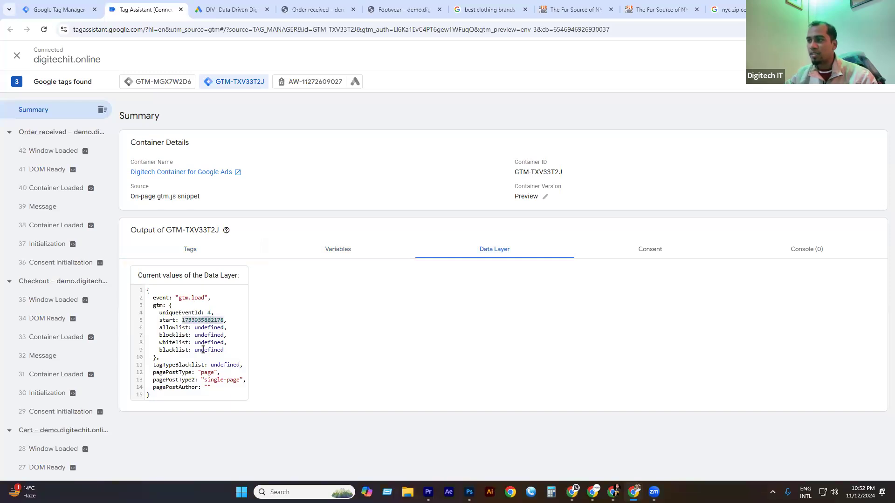
{"action": "left_click", "coordinate": [657, 249]}
{"action": "left_click", "coordinate": [792, 250]}
{"action": "left_click", "coordinate": [508, 253]}
{"action": "left_click", "coordinate": [358, 252]}
{"action": "left_click", "coordinate": [213, 254]}
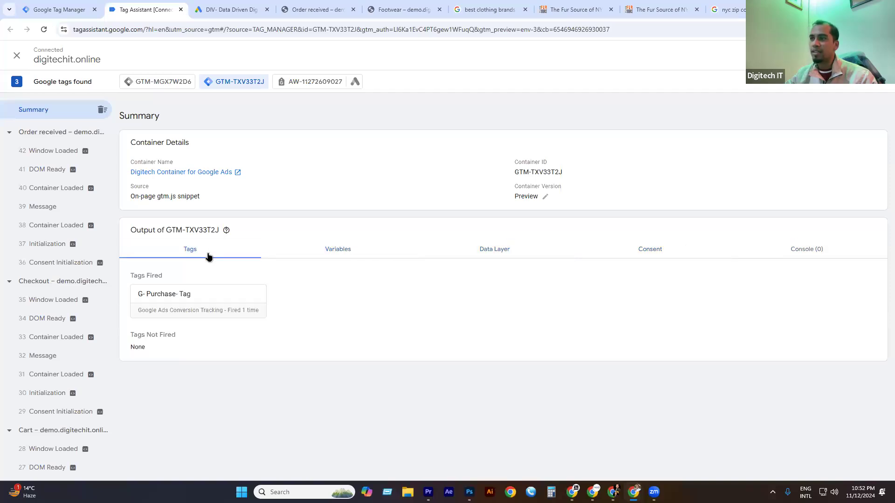
Inspect each Order received event, confirming the tag fired on Container Loaded, not Initialization, then end debugging.
{"action": "left_click", "coordinate": [61, 134]}
{"action": "left_click_drag", "start_coordinate": [132, 128], "coordinate": [406, 131]}
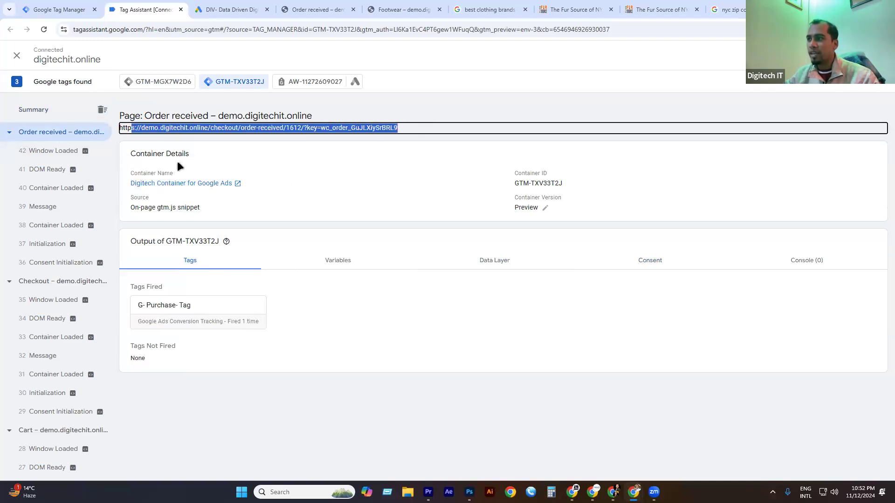
{"action": "left_click", "coordinate": [59, 170]}
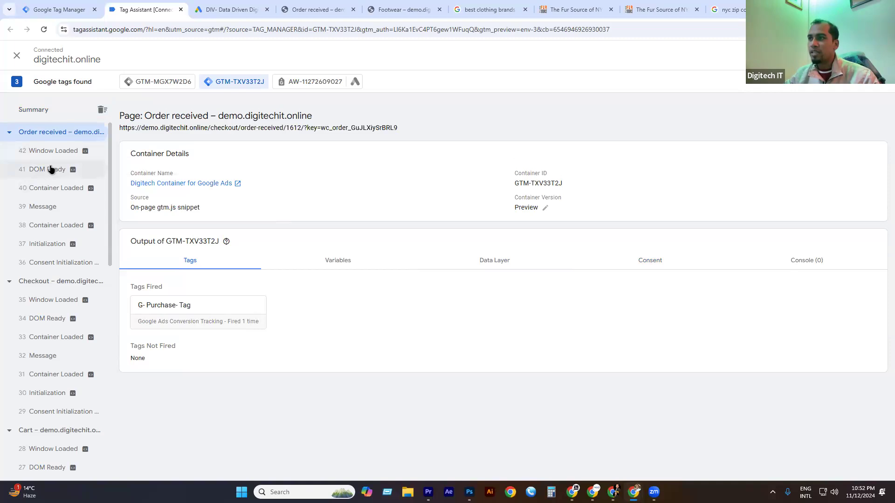
{"action": "left_click", "coordinate": [62, 191]}
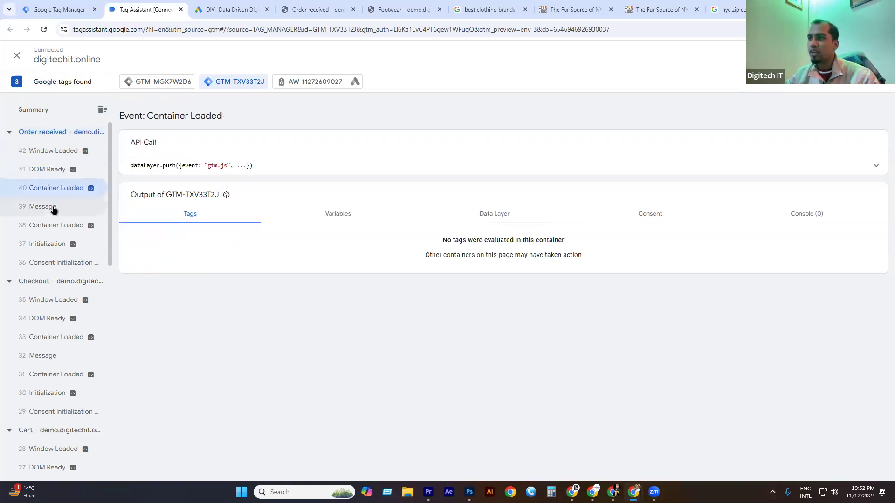
{"action": "left_click", "coordinate": [53, 207]}
{"action": "left_click", "coordinate": [60, 226]}
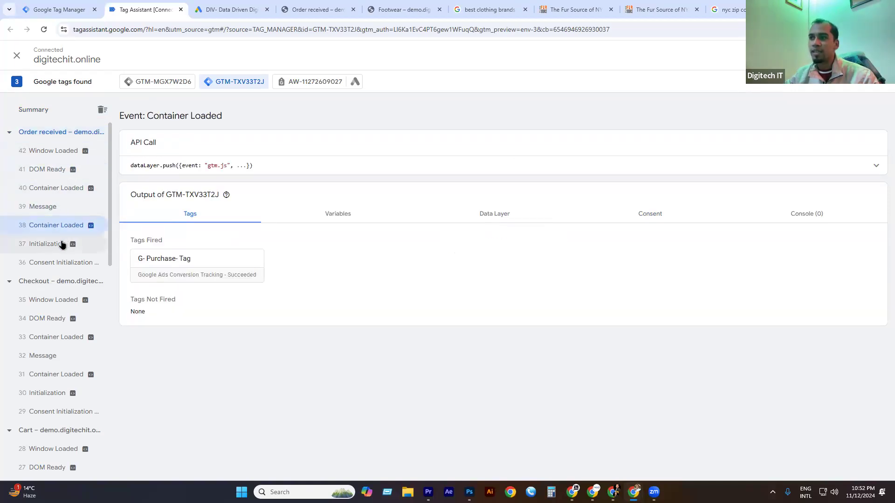
{"action": "left_click", "coordinate": [62, 244]}
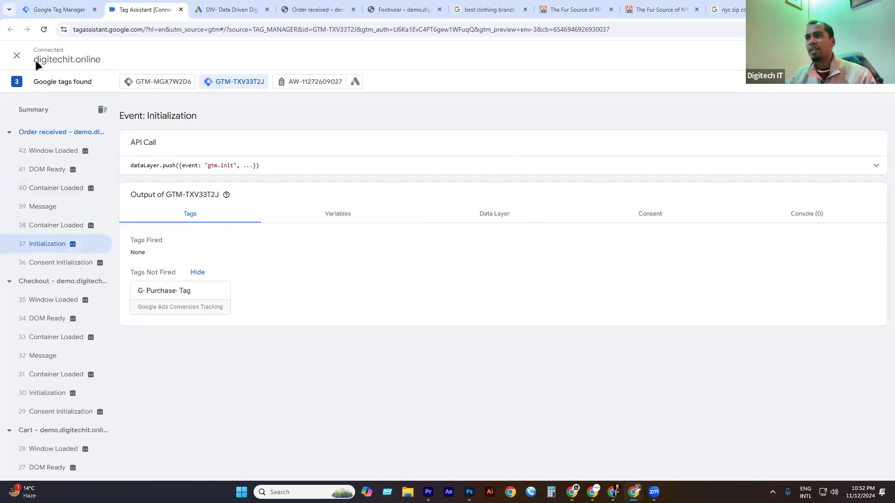
{"action": "left_click", "coordinate": [17, 55]}
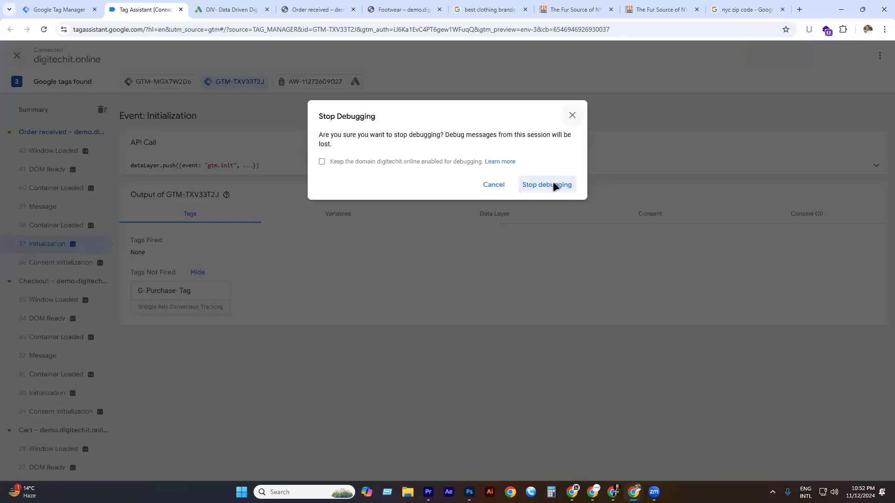
Stop the old debug session and reconnect to digitechit.online, finding 2 Google tags with G- Purchase- Tag unfired.
{"action": "left_click", "coordinate": [553, 184]}
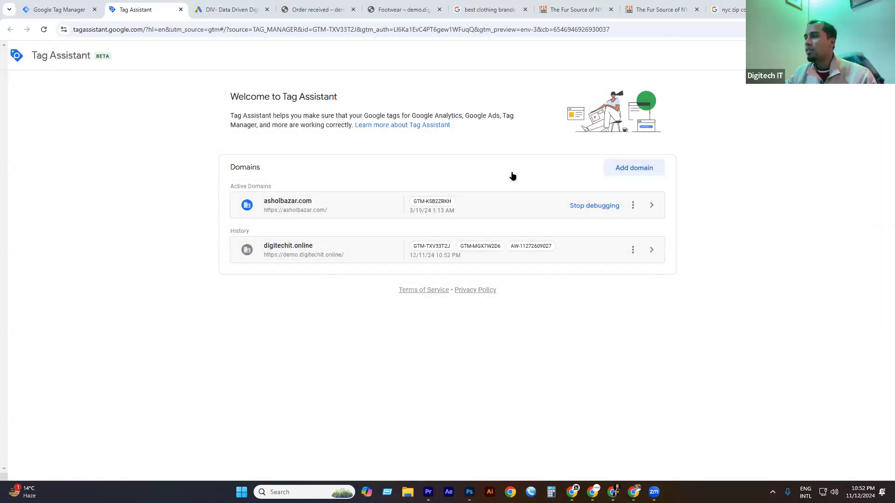
{"action": "left_click", "coordinate": [590, 250]}
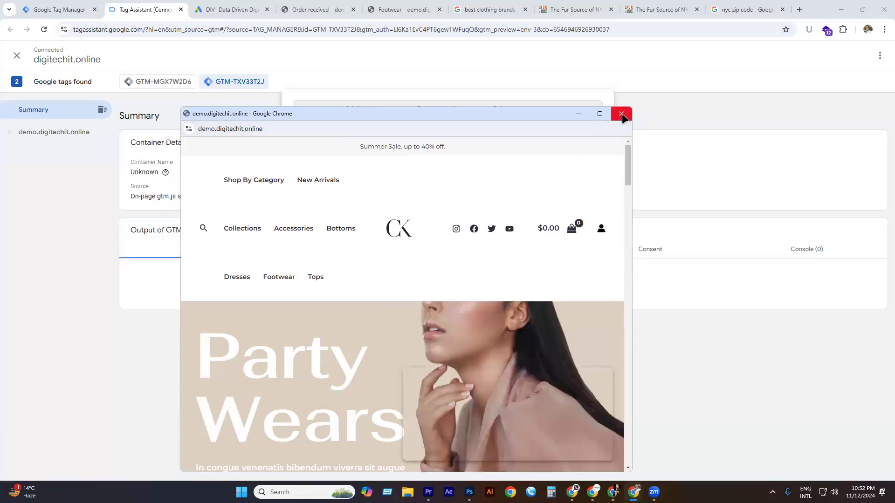
{"action": "left_click", "coordinate": [577, 113]}
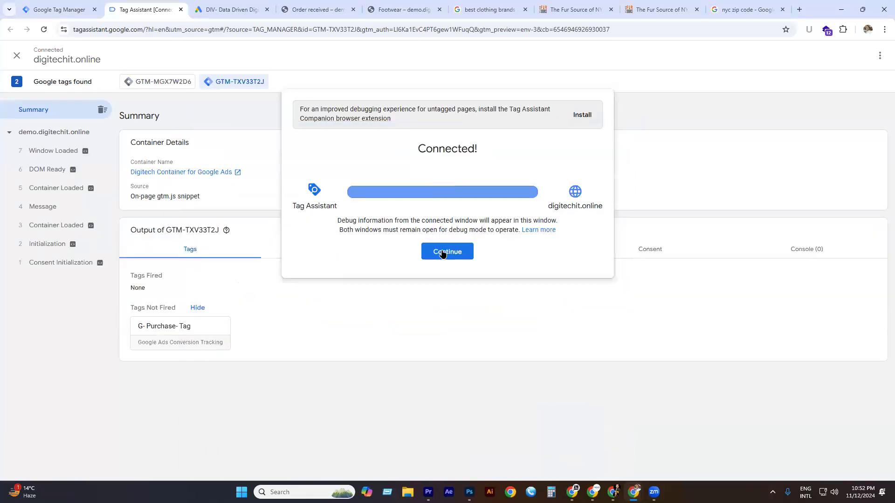
{"action": "left_click", "coordinate": [446, 252]}
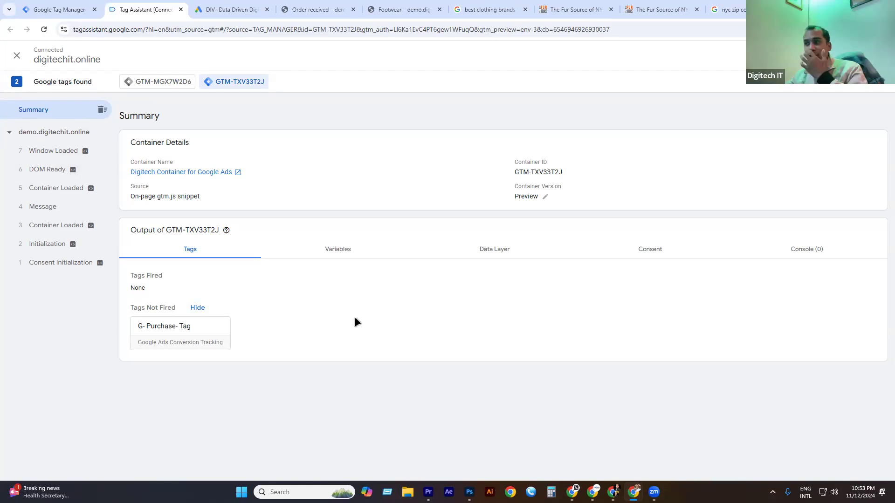
Return to Tag Manager and check that G- Purchase- Tag fires on G-Purchase-Trigger in the Tags list.
{"action": "left_click", "coordinate": [68, 7]}
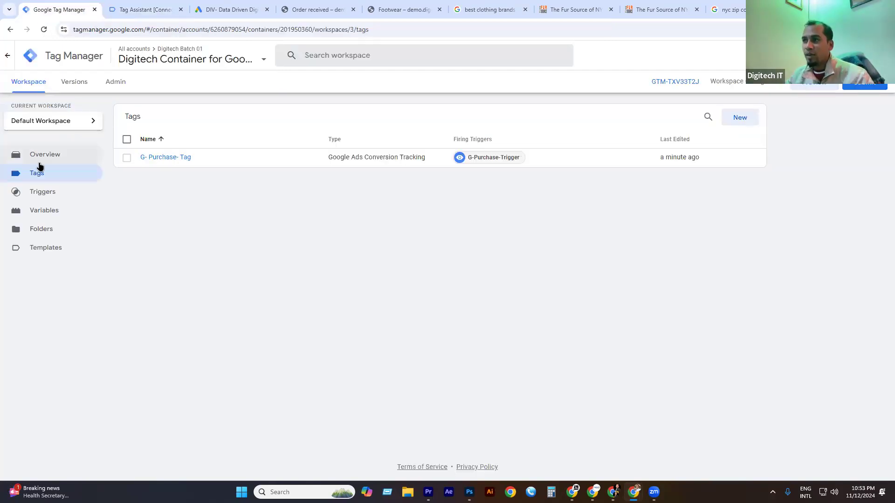
{"action": "left_click_drag", "start_coordinate": [183, 157], "coordinate": [148, 200]}
{"action": "left_click_drag", "start_coordinate": [194, 181], "coordinate": [210, 157]}
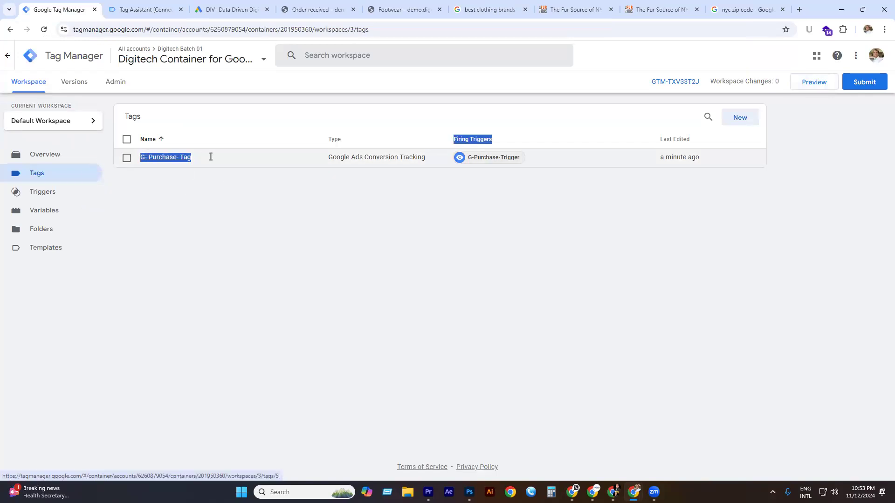
{"action": "left_click", "coordinate": [214, 214]}
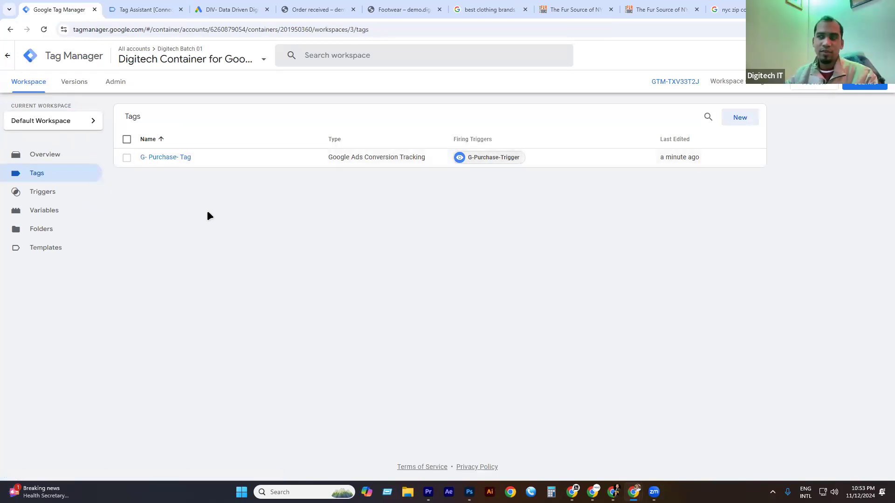
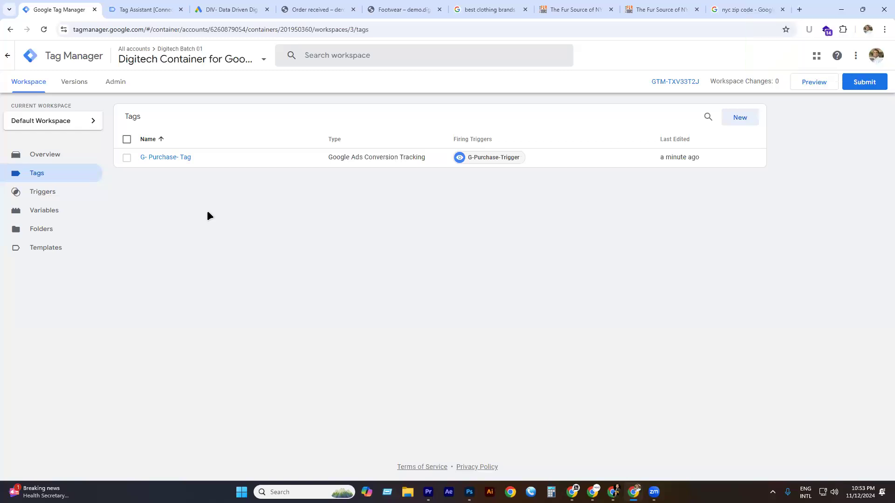
Open G-Purchase-Trigger from the Triggers list to review its checkout/order-received/ Page URL condition.
{"action": "left_click", "coordinate": [65, 199]}
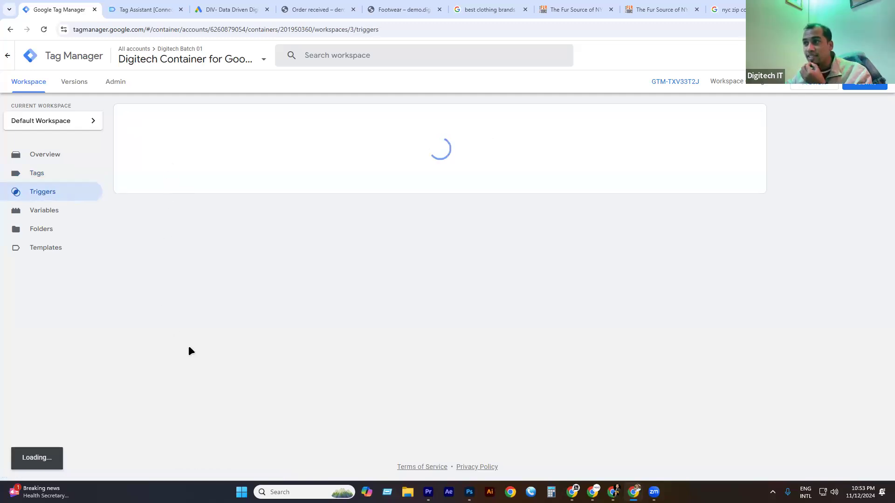
{"action": "left_click", "coordinate": [181, 158]}
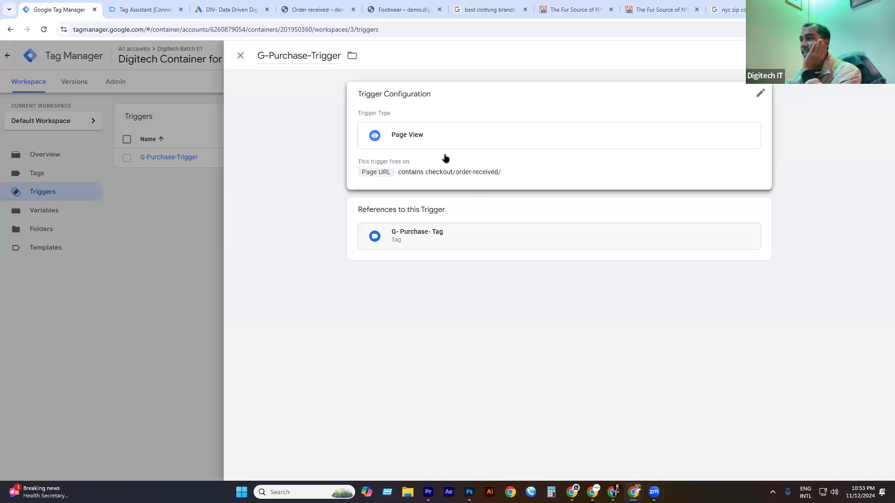
{"action": "left_click", "coordinate": [447, 170]}
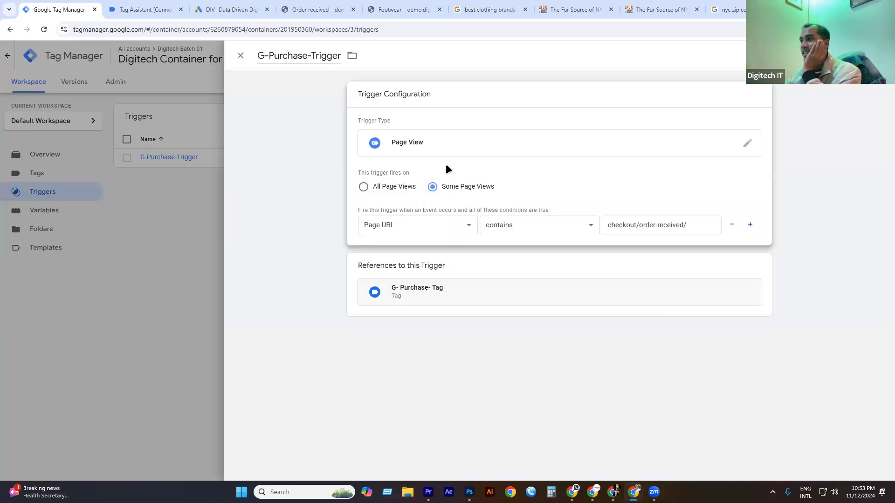
{"action": "left_click", "coordinate": [514, 224]}
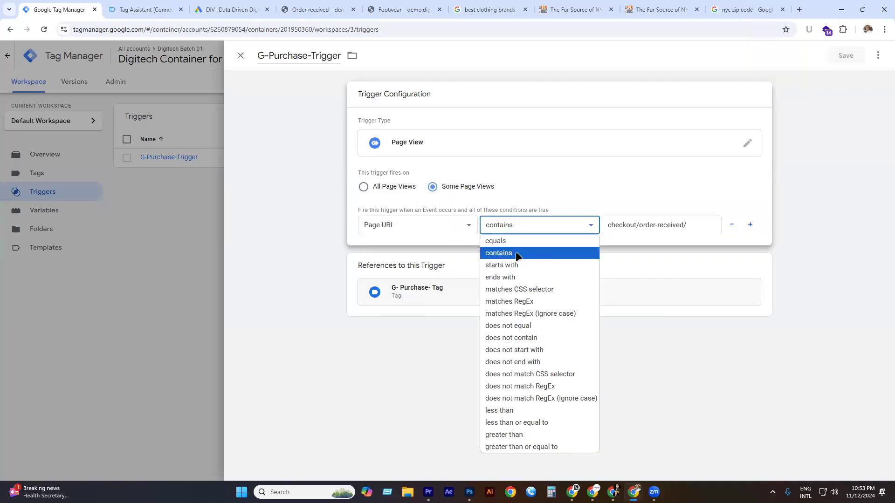
{"action": "left_click", "coordinate": [517, 256]}
{"action": "left_click", "coordinate": [513, 225]}
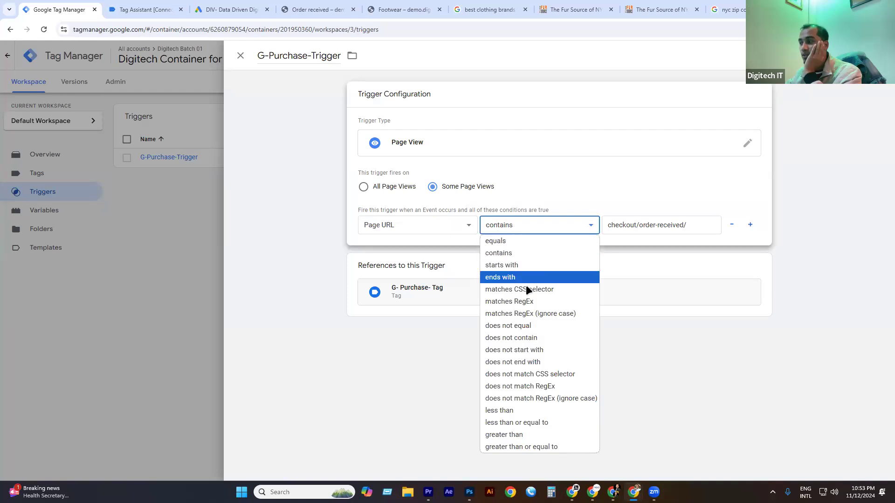
{"action": "left_click", "coordinate": [416, 224]}
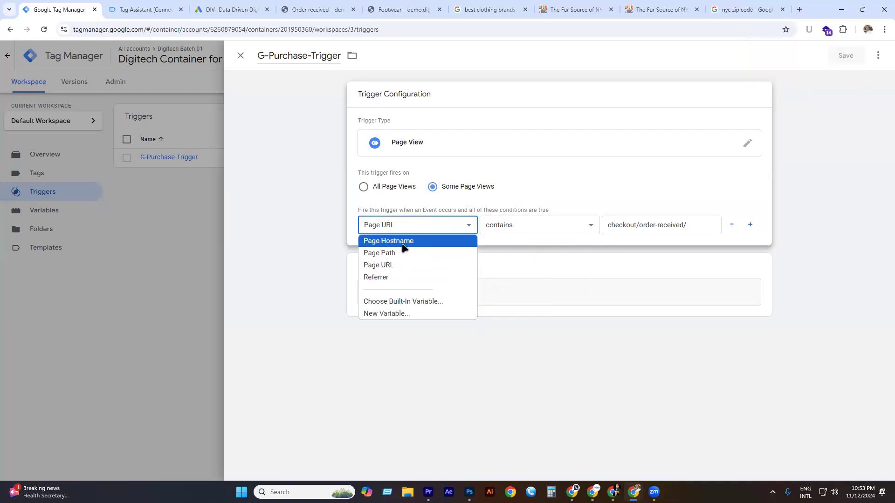
{"action": "left_click", "coordinate": [401, 242]}
{"action": "left_click", "coordinate": [400, 226]}
{"action": "left_click", "coordinate": [398, 262]}
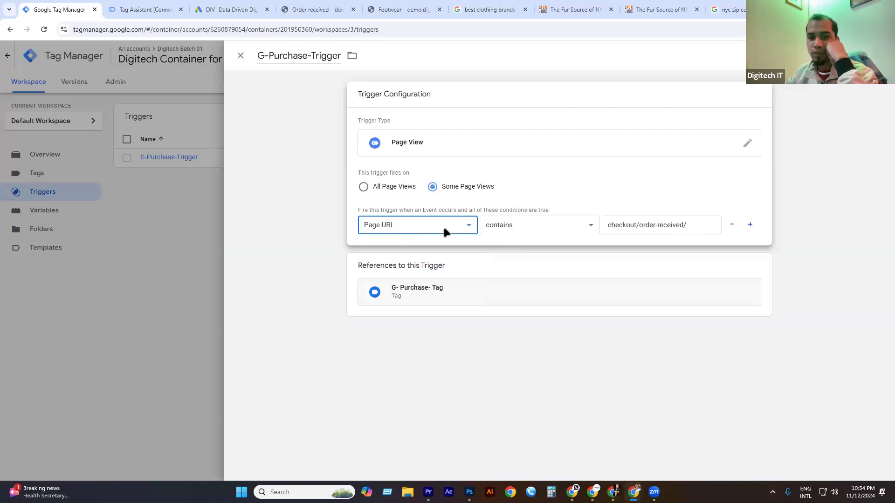
{"action": "left_click", "coordinate": [240, 56]}
{"action": "left_click", "coordinate": [458, 169]}
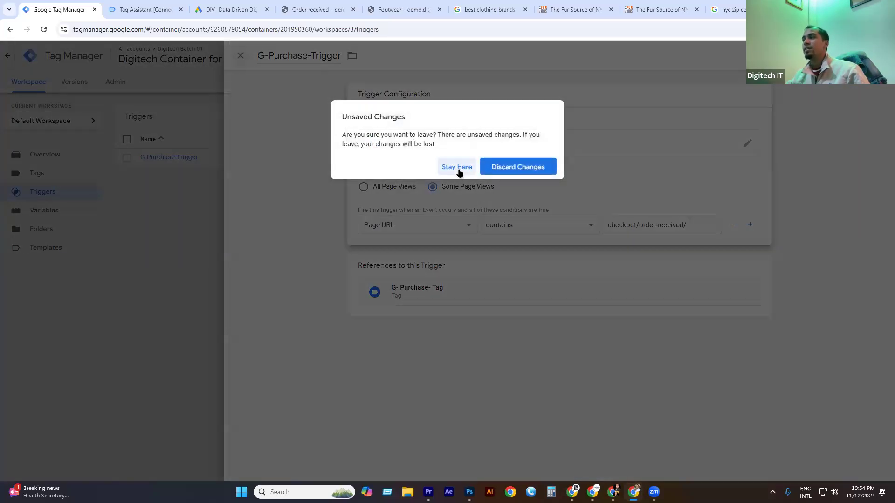
{"action": "left_click", "coordinate": [240, 56]}
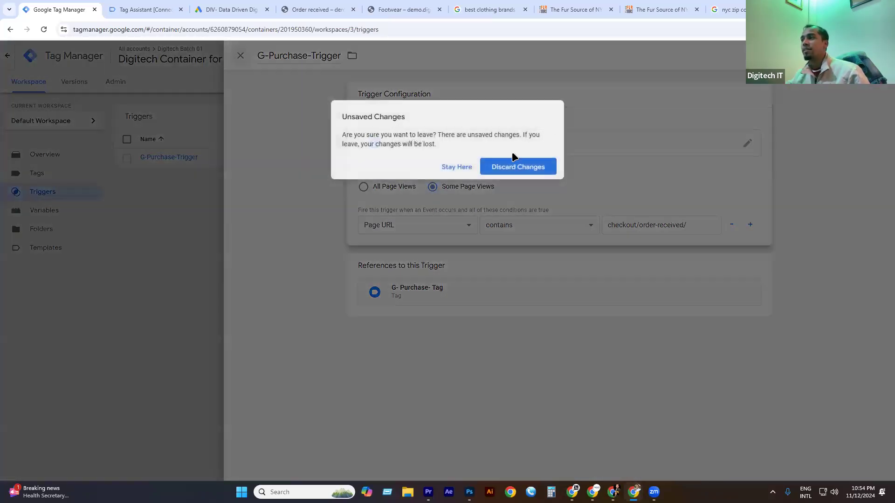
{"action": "left_click", "coordinate": [507, 167]}
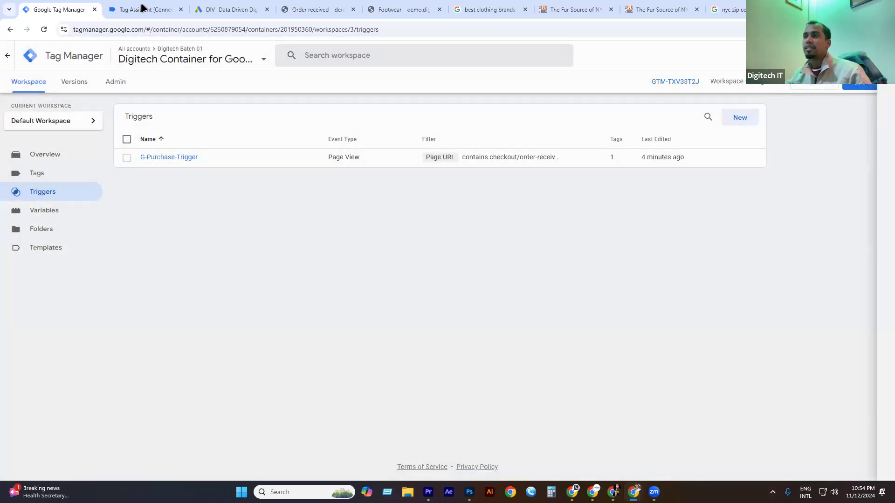
Return to Google Ads and finish setting up the new conversion action.
{"action": "left_click", "coordinate": [142, 10]}
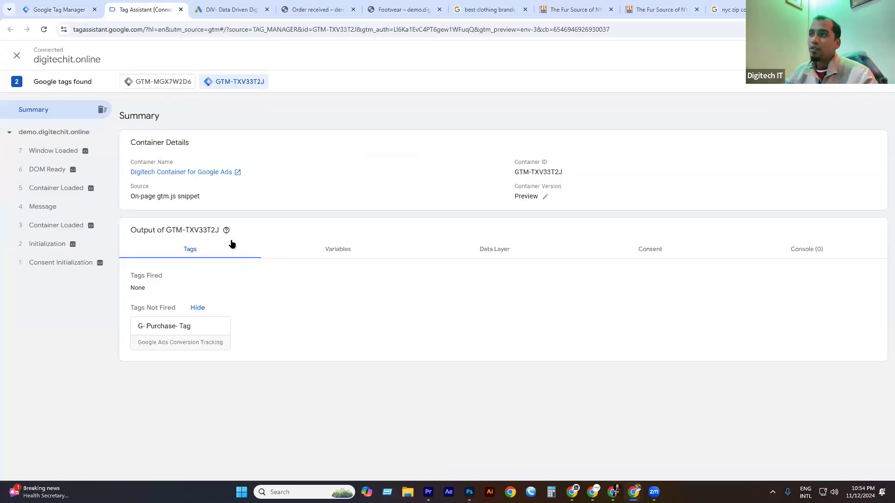
{"action": "left_click", "coordinate": [237, 10]}
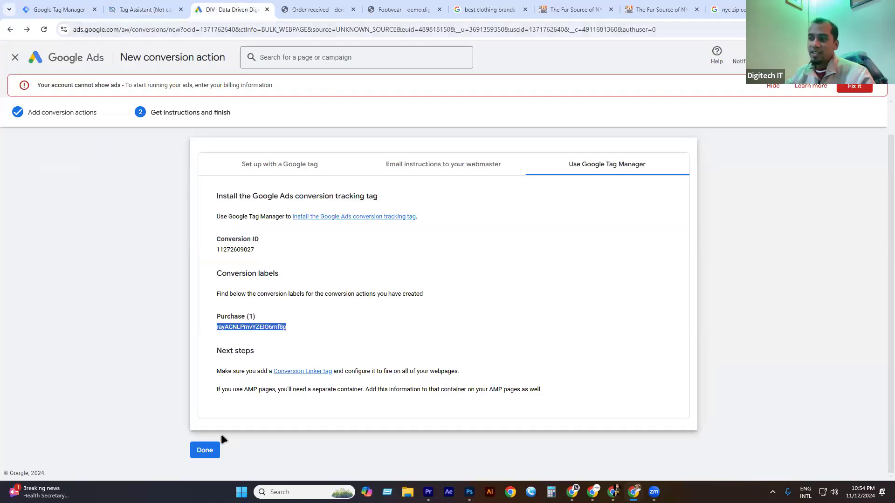
{"action": "left_click", "coordinate": [208, 450]}
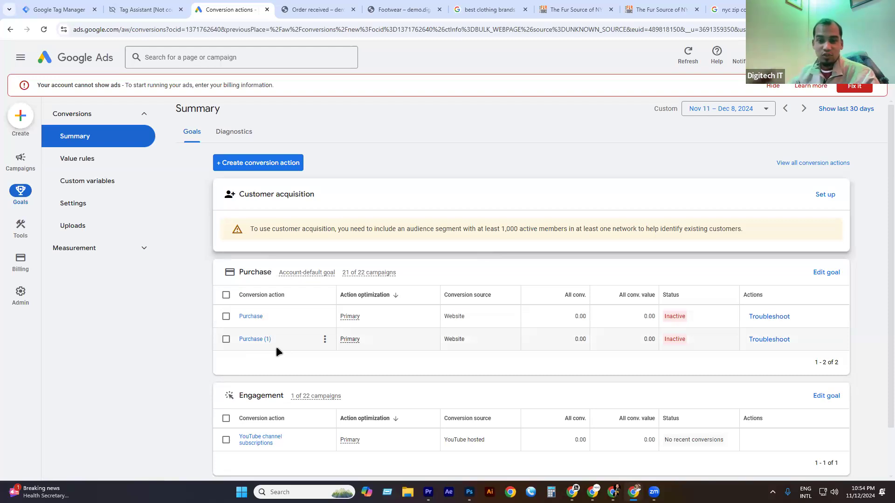
Remove the older Purchase conversion action, leaving Purchase (1) under the Purchase goal.
{"action": "left_click", "coordinate": [226, 316]}
{"action": "left_click", "coordinate": [325, 316]}
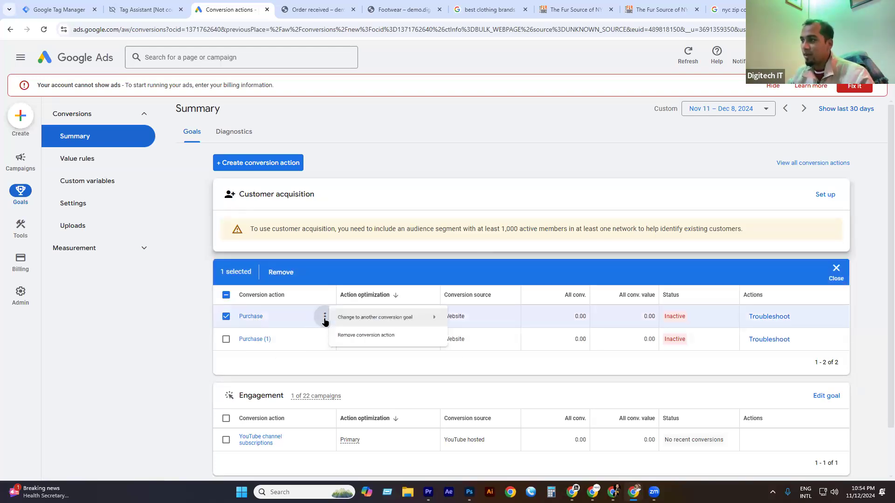
{"action": "left_click", "coordinate": [370, 344]}
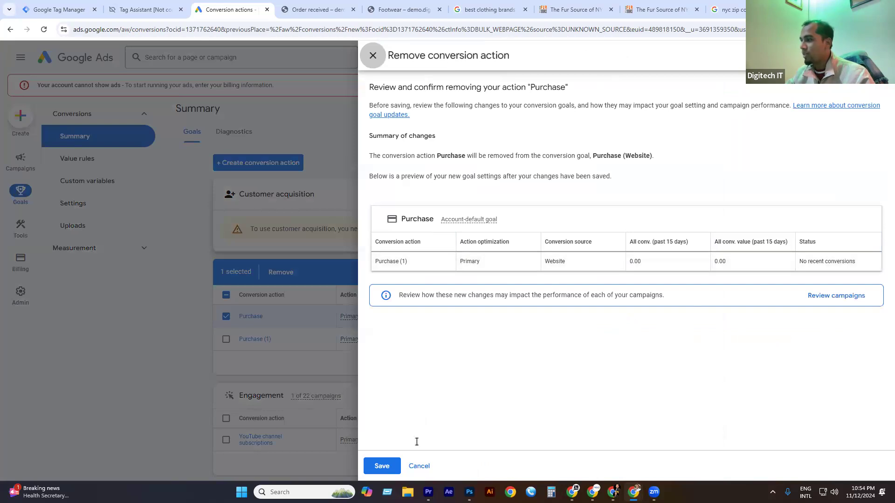
{"action": "left_click", "coordinate": [390, 464]}
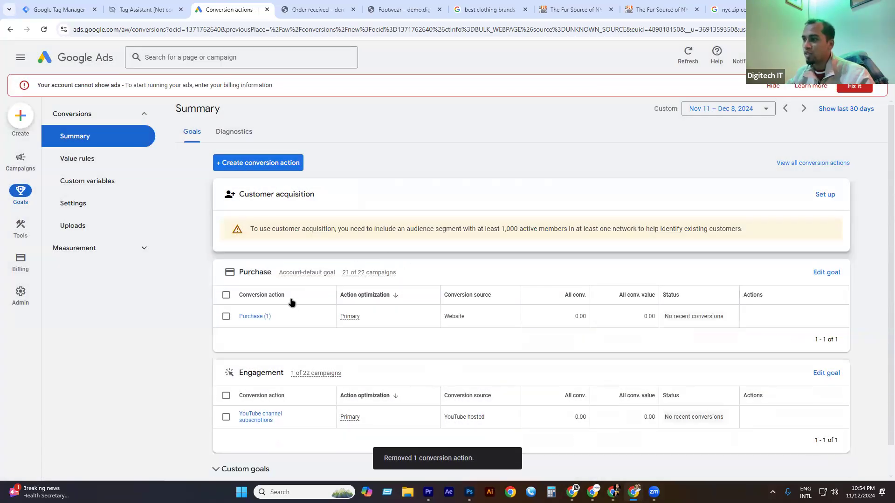
Open the Purchase (1) conversion action's details.
{"action": "left_click", "coordinate": [322, 316]}
{"action": "mouse_move", "coordinate": [385, 320]}
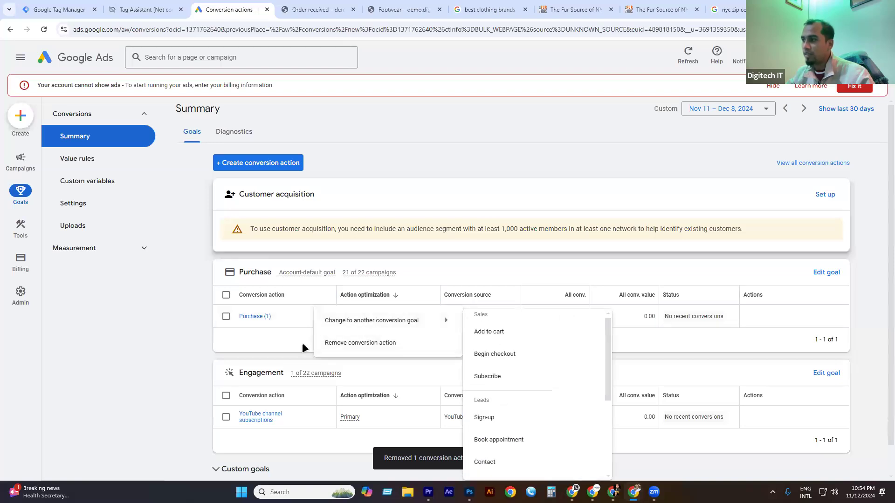
{"action": "left_click", "coordinate": [259, 318]}
{"action": "left_click", "coordinate": [257, 322]}
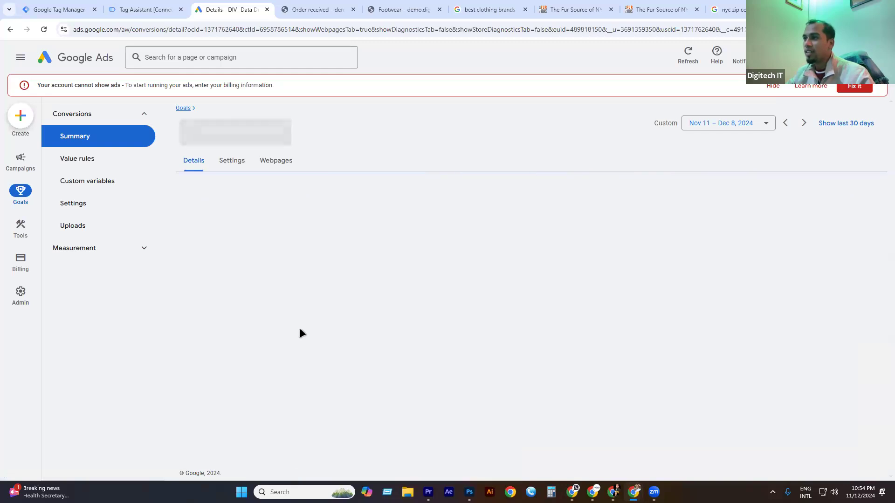
{"action": "scroll", "coordinate": [394, 317], "scroll_direction": "down", "scroll_amount": 1}
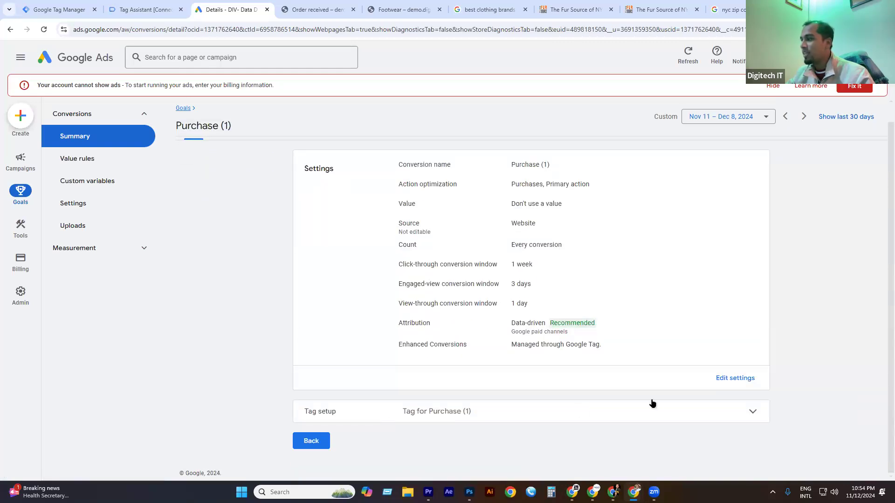
{"action": "left_click", "coordinate": [730, 378]}
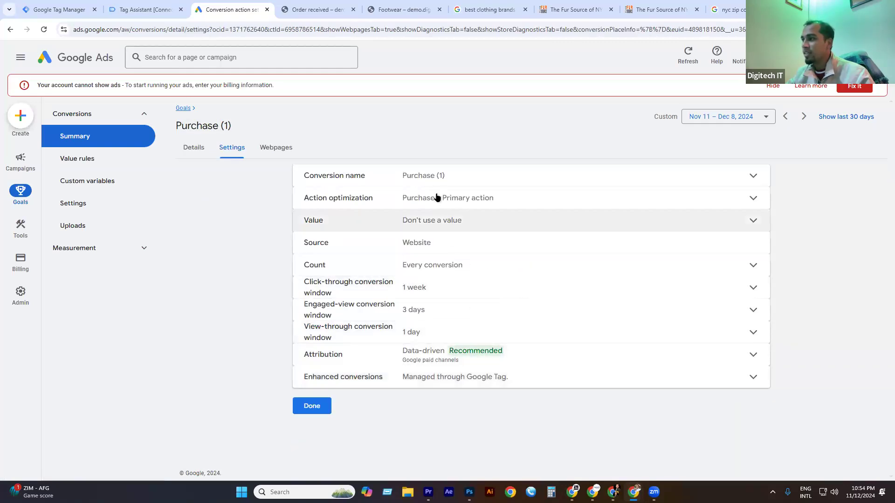
{"action": "left_click", "coordinate": [442, 177]}
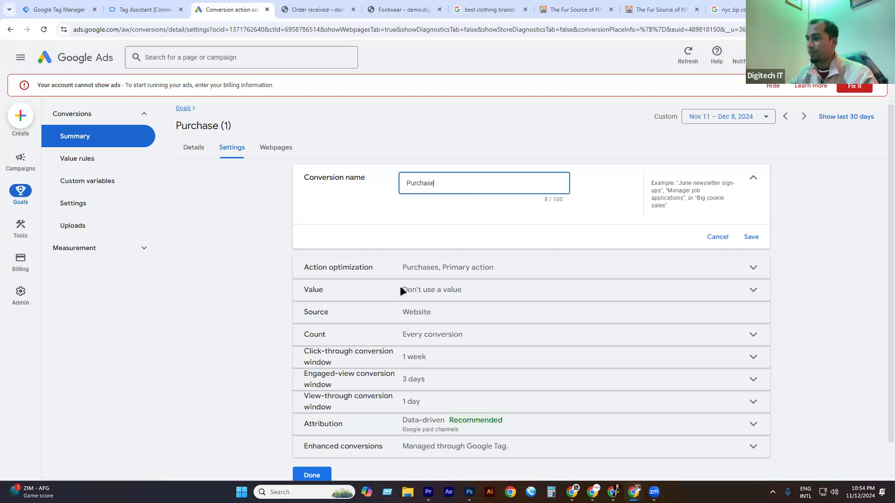
{"action": "left_click", "coordinate": [331, 468]}
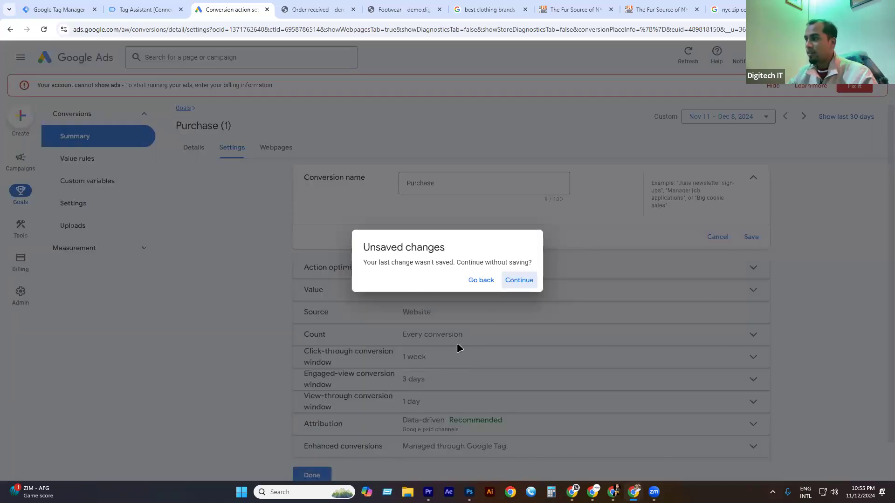
{"action": "left_click", "coordinate": [519, 281]}
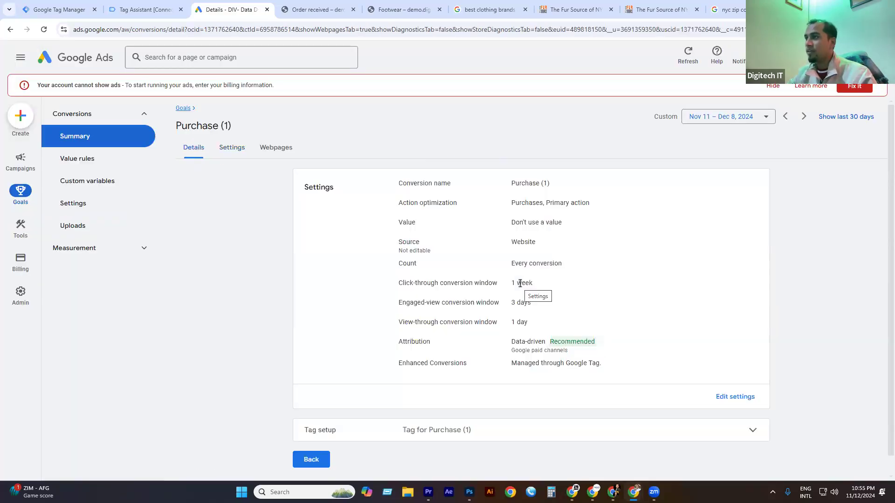
{"action": "left_click", "coordinate": [99, 138]}
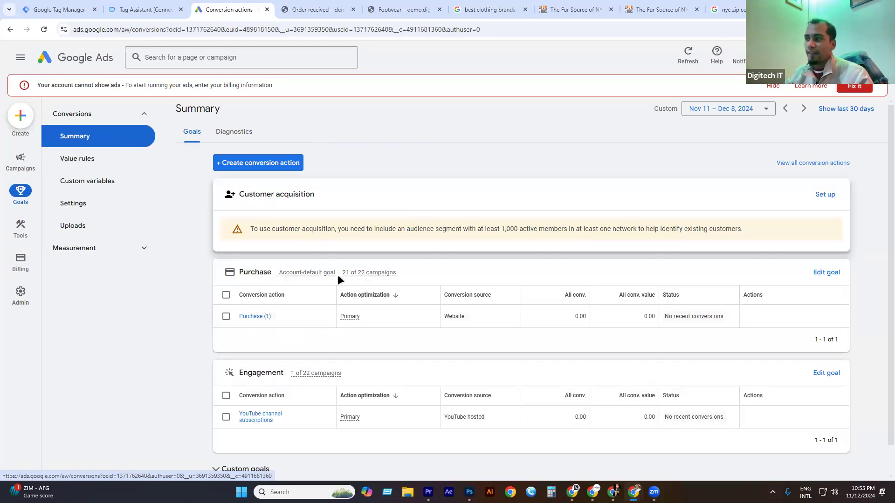
{"action": "mouse_move", "coordinate": [355, 277]}
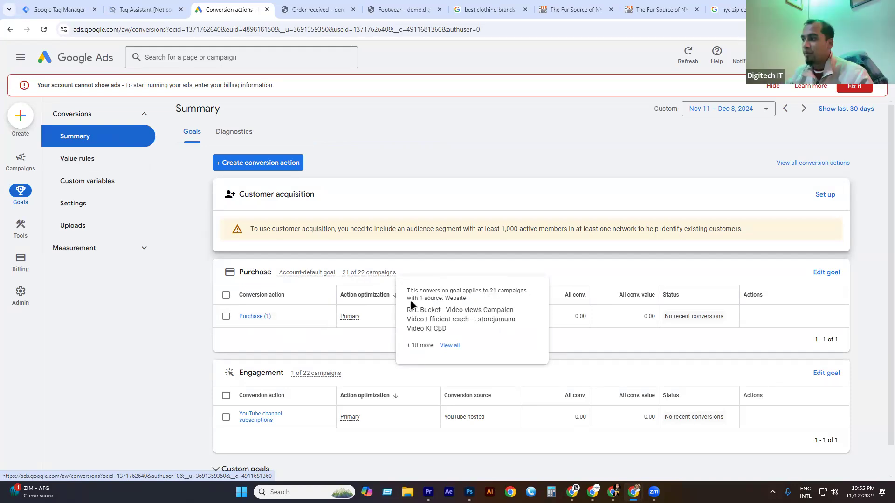
{"action": "left_click", "coordinate": [451, 346]}
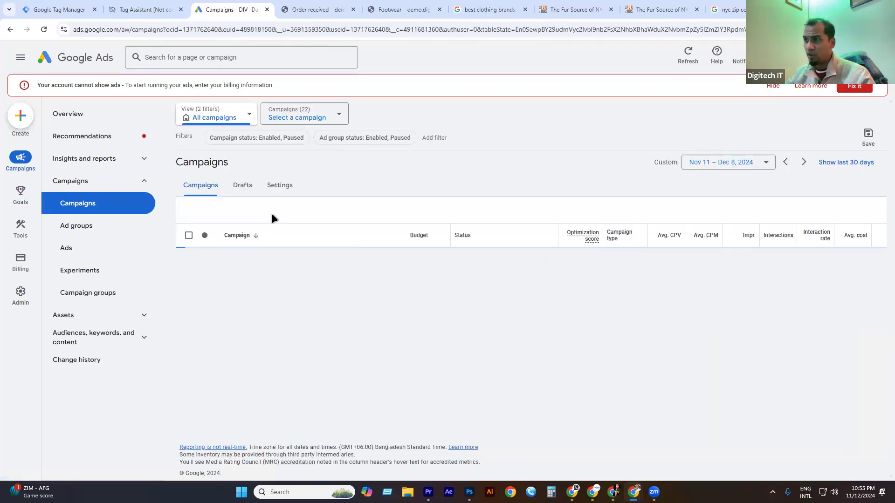
{"action": "left_click", "coordinate": [13, 26]}
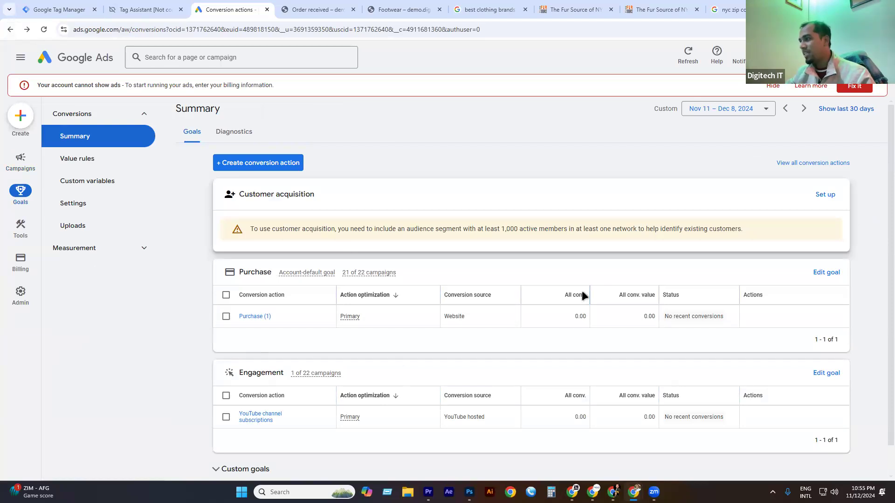
{"action": "mouse_move", "coordinate": [593, 300]}
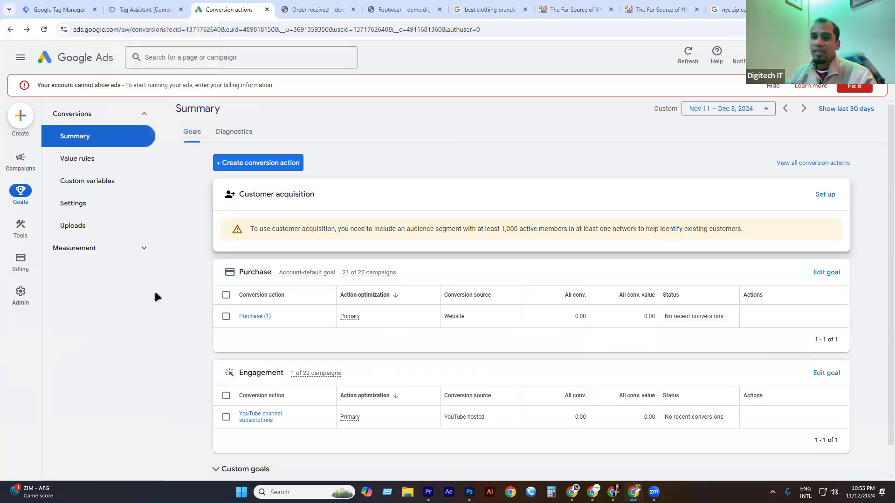
Add the Black high heels shoes from the Footwear category to the store cart.
{"action": "left_click", "coordinate": [317, 9]}
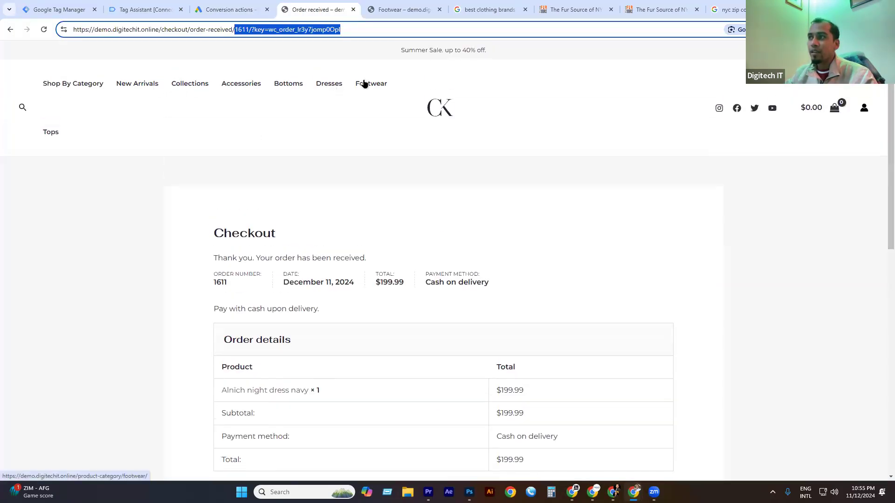
{"action": "left_click", "coordinate": [360, 82]}
{"action": "scroll", "coordinate": [443, 215], "scroll_direction": "down", "scroll_amount": 6}
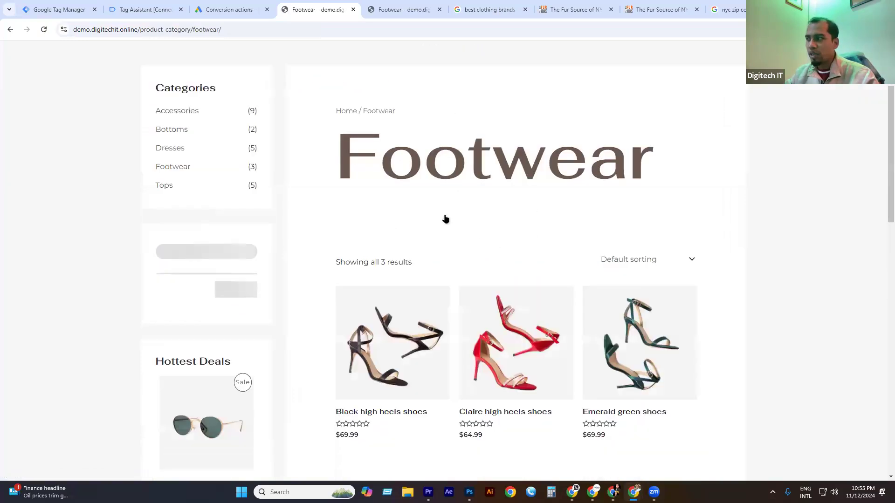
{"action": "left_click", "coordinate": [387, 203]}
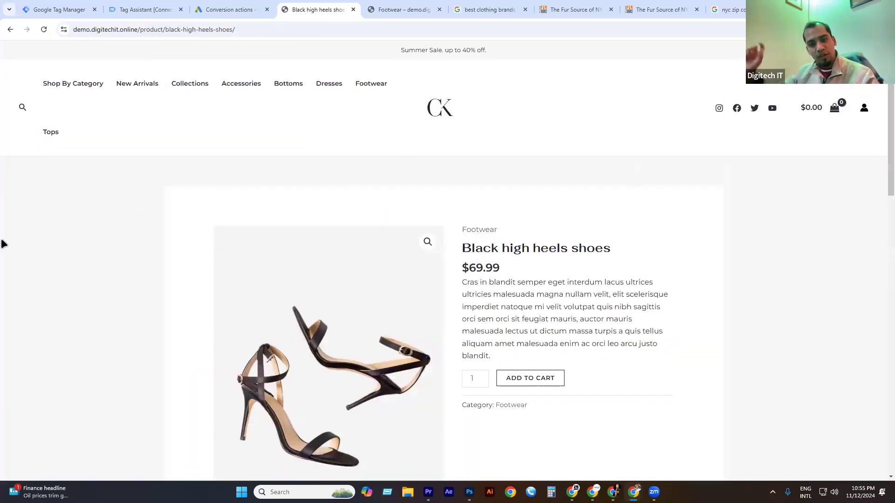
{"action": "scroll", "coordinate": [544, 216], "scroll_direction": "down", "scroll_amount": 3}
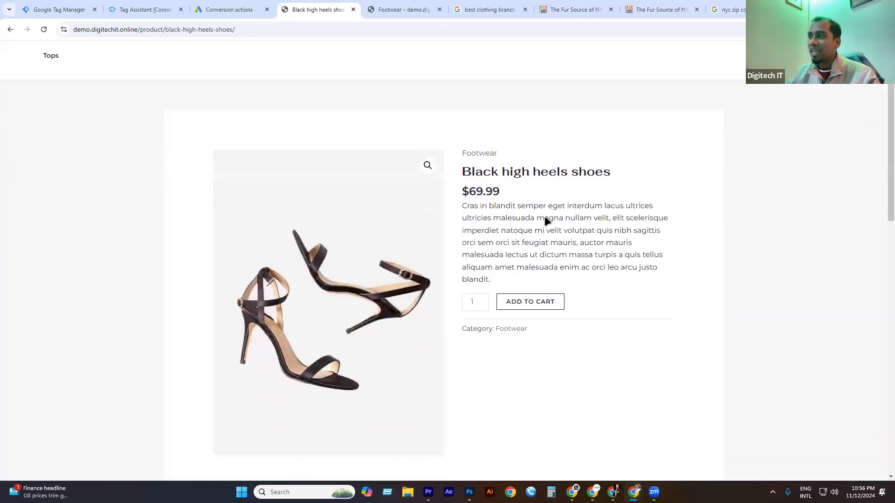
{"action": "left_click", "coordinate": [538, 239]}
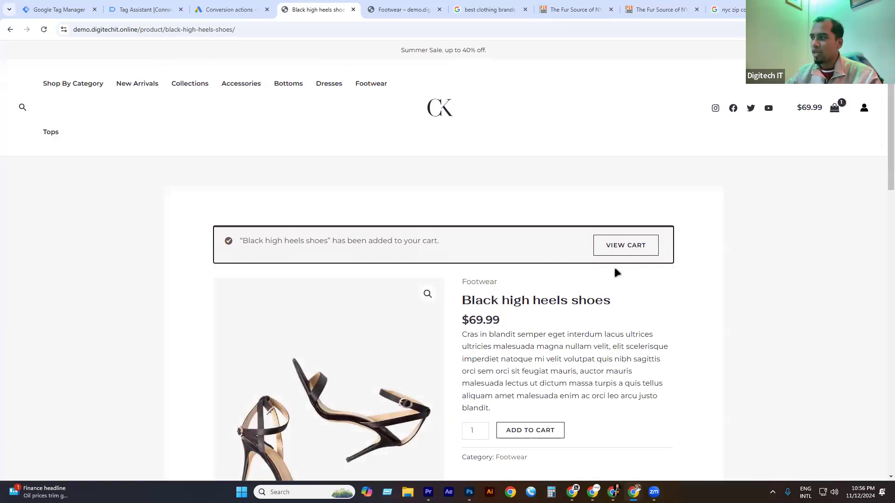
Proceed from the cart to checkout and select 'checkout/' in the page address.
{"action": "left_click", "coordinate": [625, 253]}
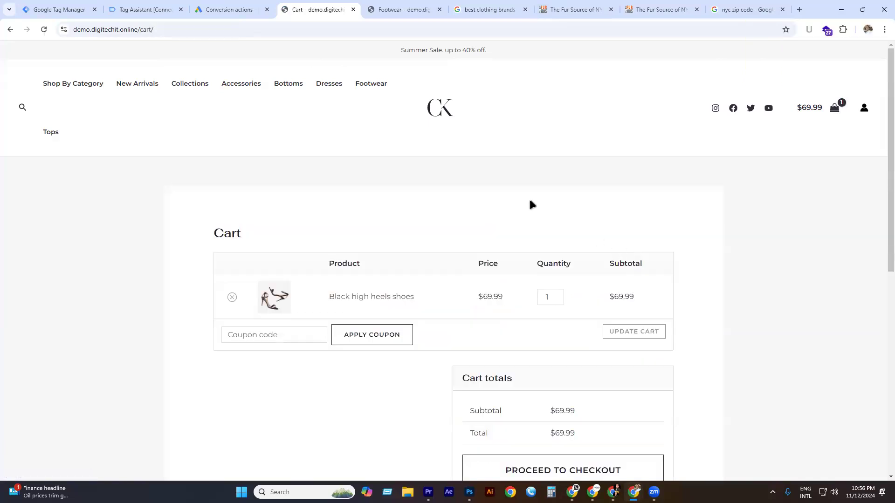
{"action": "scroll", "coordinate": [607, 283], "scroll_direction": "down", "scroll_amount": 5}
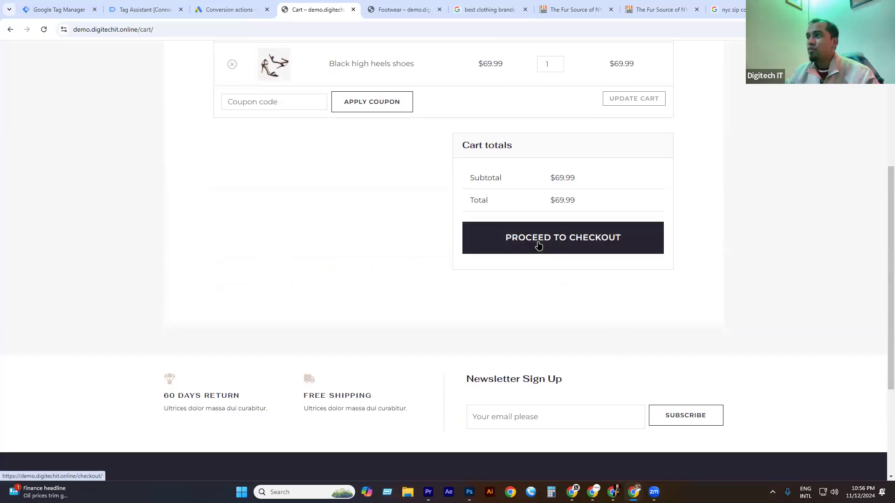
{"action": "left_click", "coordinate": [519, 252]}
{"action": "left_click_drag", "start_coordinate": [179, 32], "coordinate": [140, 29]}
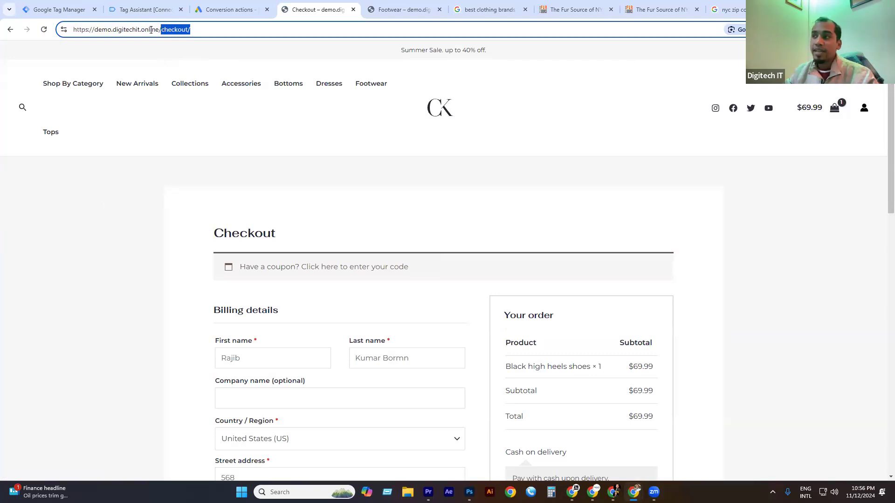
Start a new website conversion action and clear the prefilled 10ms.com domain.
{"action": "left_click", "coordinate": [229, 9]}
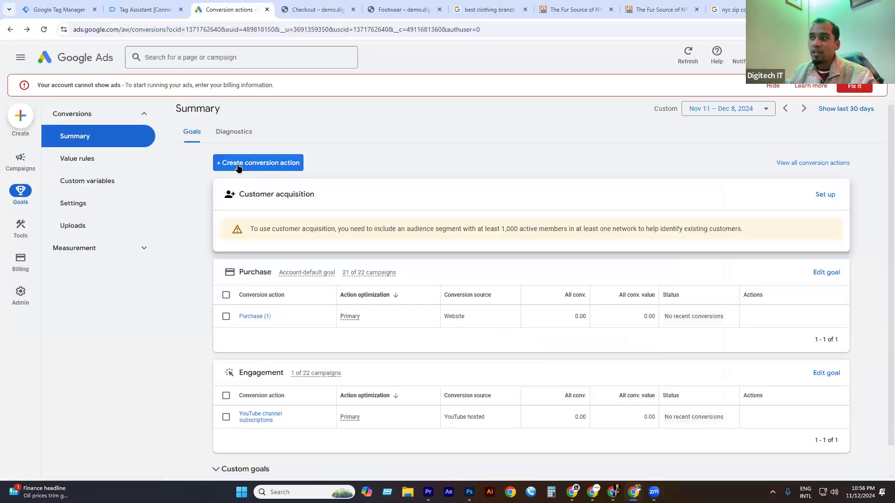
{"action": "left_click", "coordinate": [308, 10]}
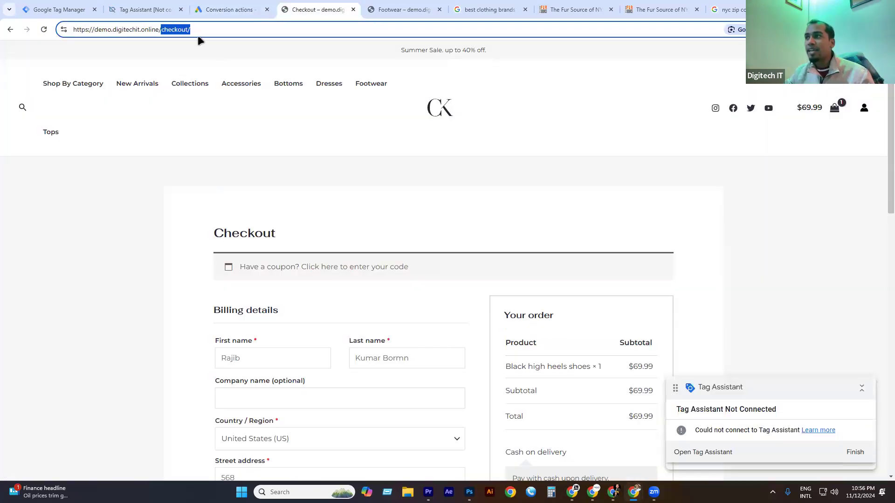
{"action": "left_click", "coordinate": [223, 8]}
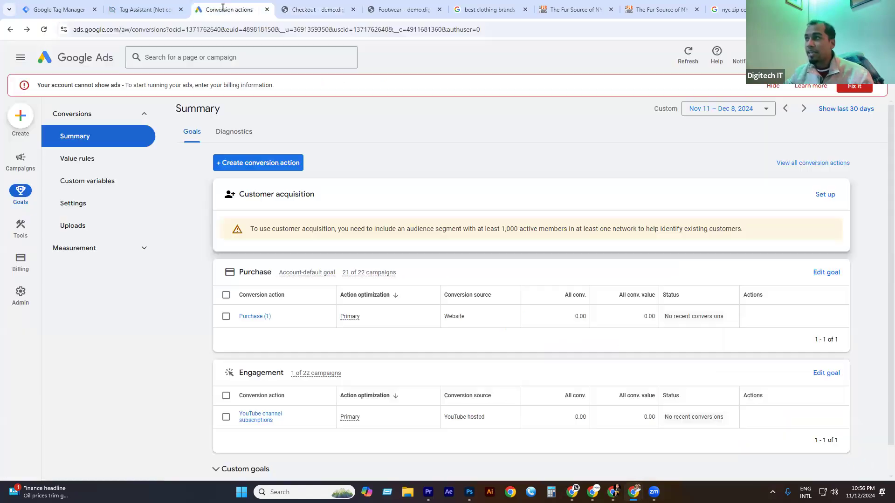
{"action": "left_click", "coordinate": [253, 164]}
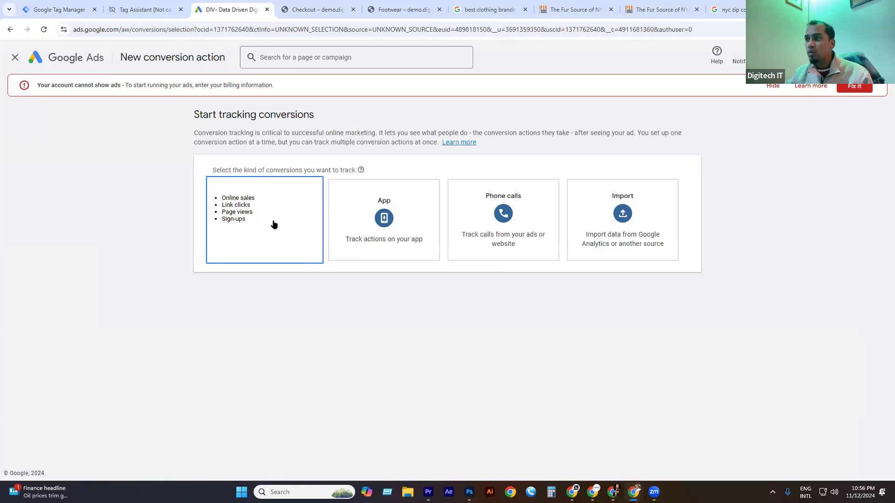
{"action": "left_click", "coordinate": [275, 224]}
{"action": "left_click", "coordinate": [292, 223]}
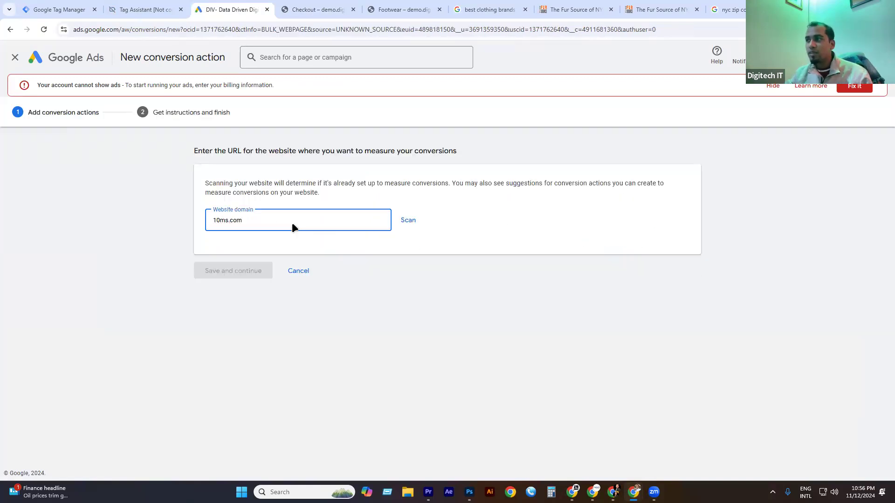
{"action": "key", "text": "ctrl+shift+Left"}
{"action": "key", "text": "ctrl+shift+Left"}
{"action": "key", "text": "BackSpace"}
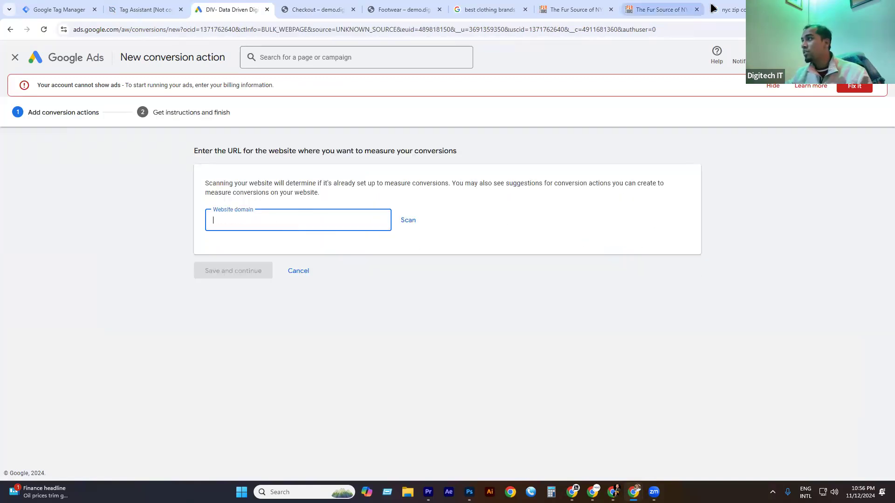
{"action": "left_click", "coordinate": [317, 9]}
{"action": "left_click_drag", "start_coordinate": [159, 29], "coordinate": [74, 34]}
{"action": "key", "text": "ctrl+c"}
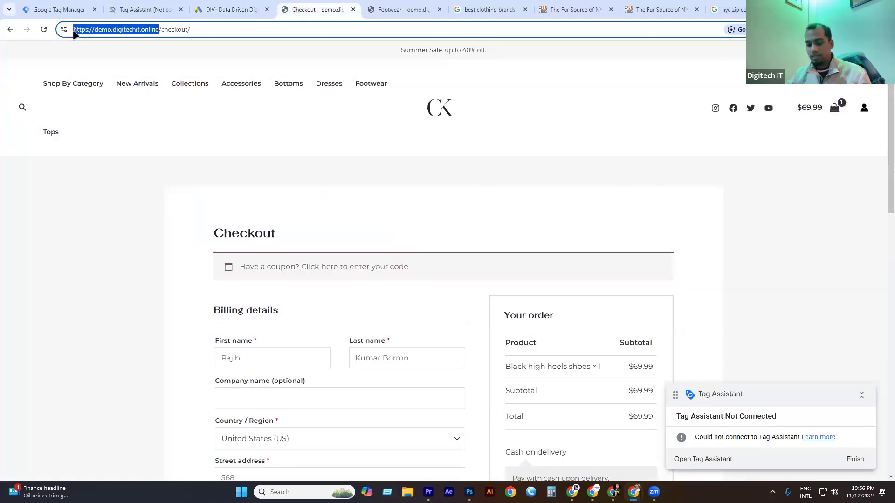
{"action": "left_click", "coordinate": [219, 8]}
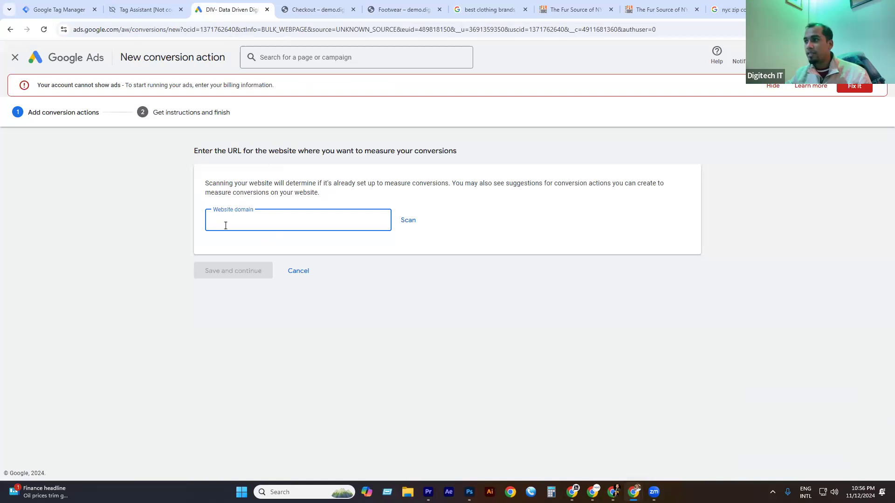
{"action": "key", "text": "ctrl+v"}
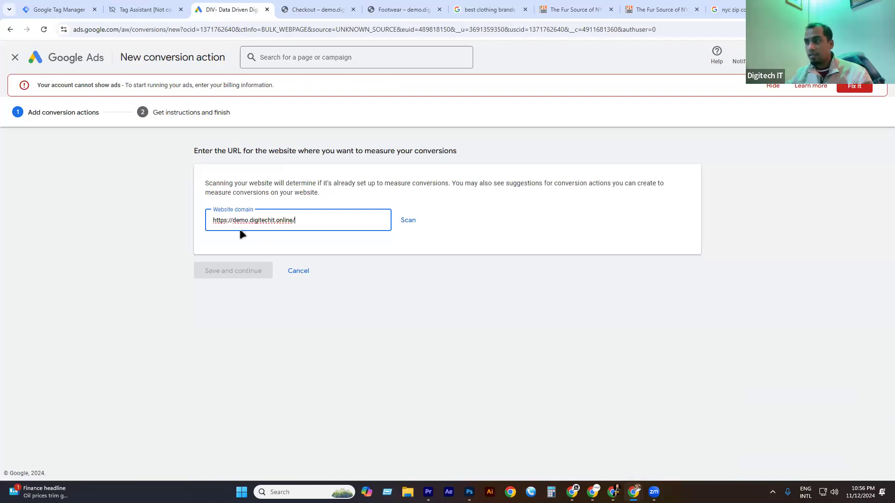
{"action": "left_click", "coordinate": [406, 222]}
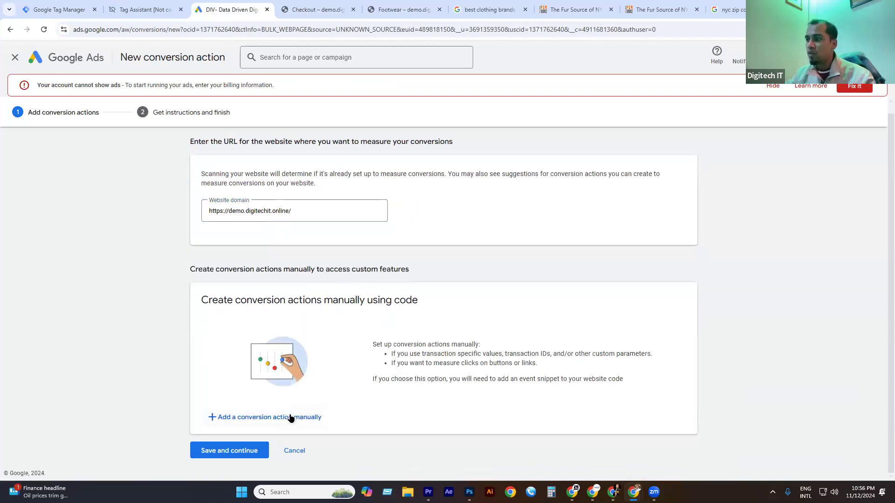
{"action": "left_click", "coordinate": [285, 418]}
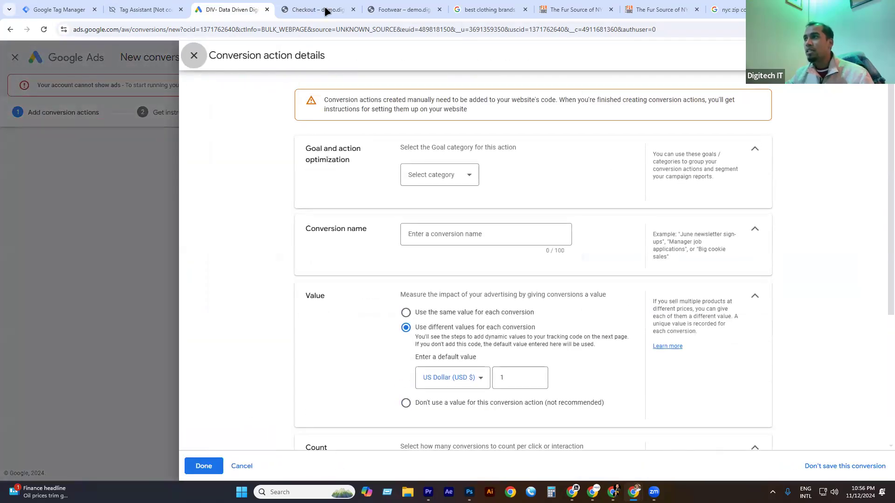
Set the goal category to Begin checkout and name the conversion action checkout.
{"action": "left_click", "coordinate": [434, 179]}
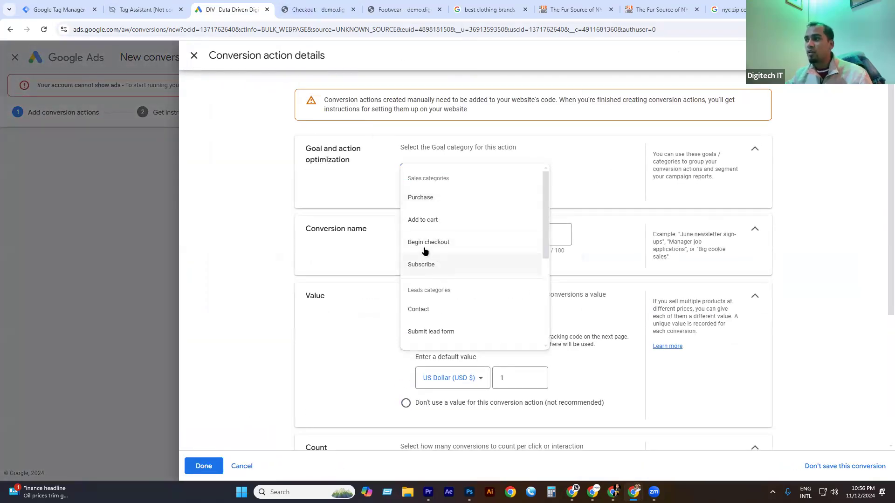
{"action": "left_click", "coordinate": [423, 243]}
{"action": "left_click", "coordinate": [429, 267]}
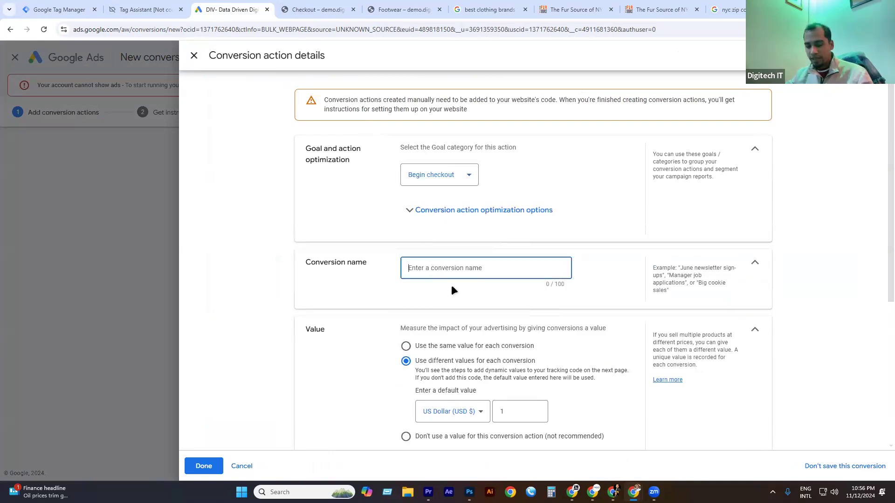
{"action": "key", "text": "super+v"}
{"action": "left_click", "coordinate": [491, 393]}
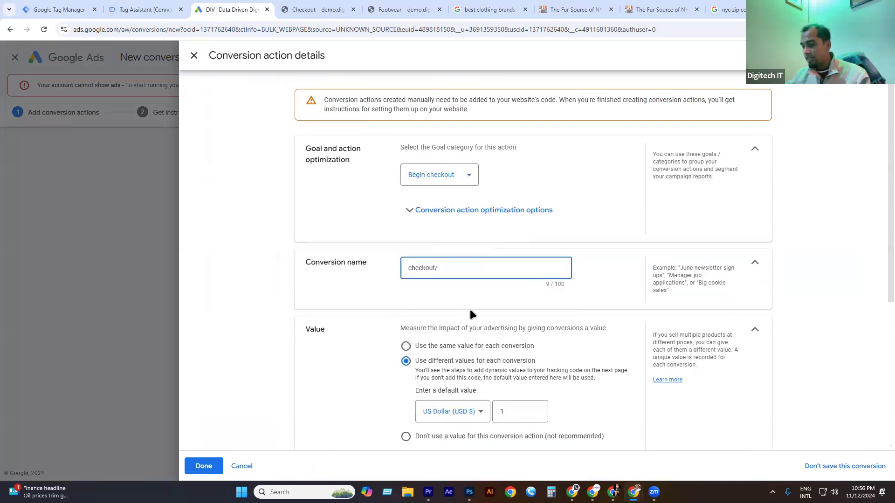
Choose Don't use a value and a 1-week click-through window, then finish the details.
{"action": "scroll", "coordinate": [465, 267], "scroll_direction": "down", "scroll_amount": 2}
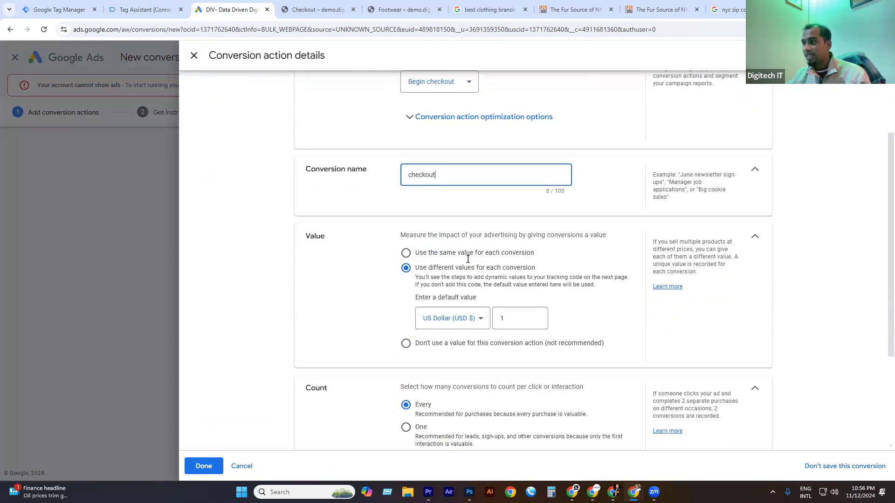
{"action": "left_click", "coordinate": [423, 346]}
{"action": "scroll", "coordinate": [438, 321], "scroll_direction": "down", "scroll_amount": 2}
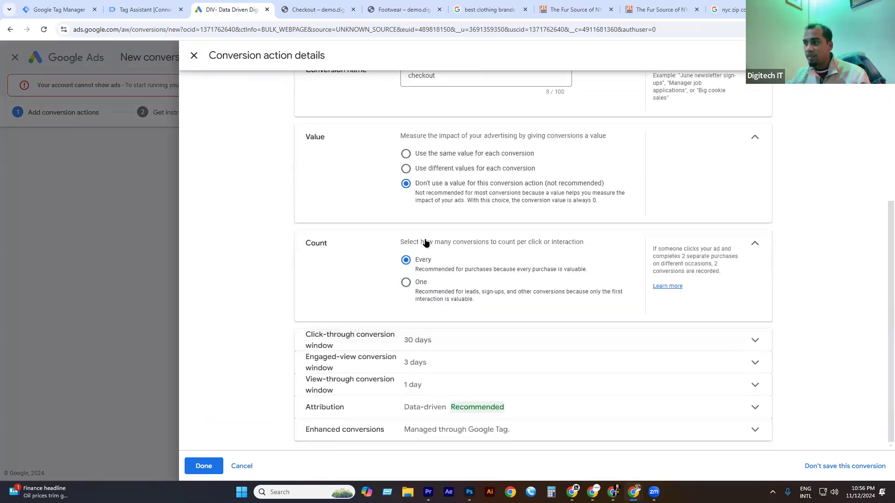
{"action": "left_click", "coordinate": [432, 339]}
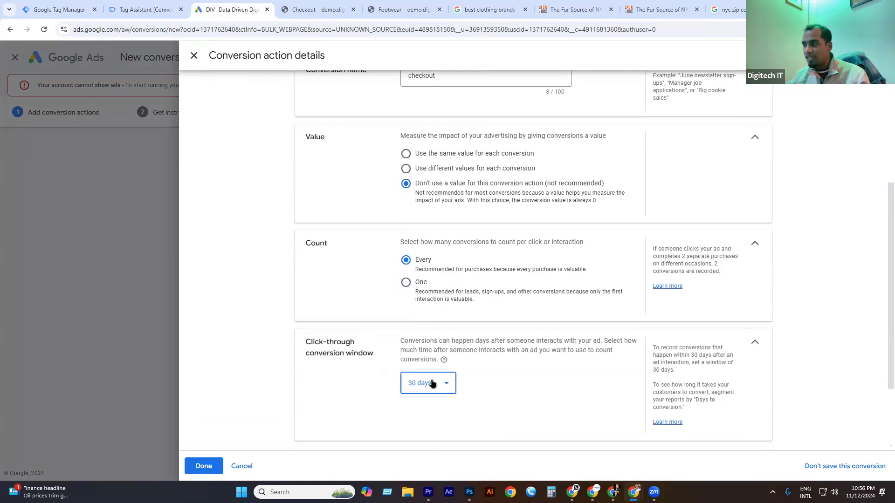
{"action": "left_click", "coordinate": [431, 384]}
{"action": "scroll", "coordinate": [432, 373], "scroll_direction": "down", "scroll_amount": 1}
{"action": "left_click", "coordinate": [434, 373]}
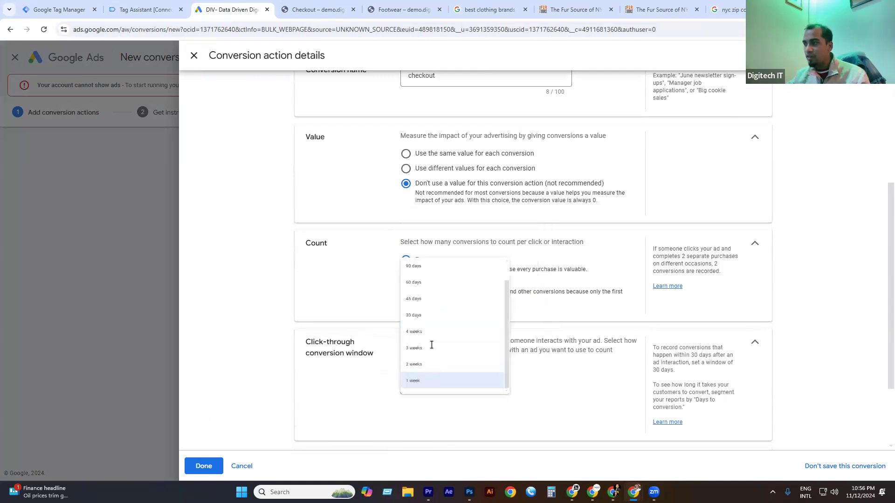
{"action": "scroll", "coordinate": [441, 322], "scroll_direction": "down", "scroll_amount": 2}
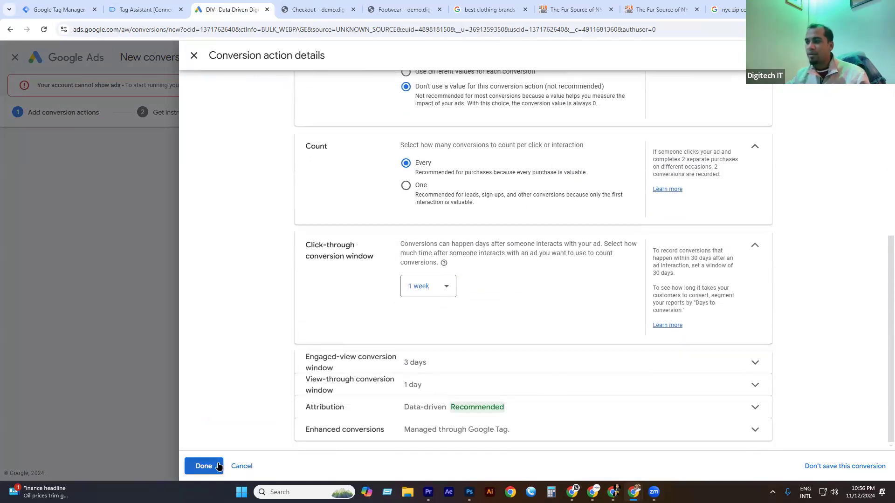
{"action": "left_click", "coordinate": [204, 466]}
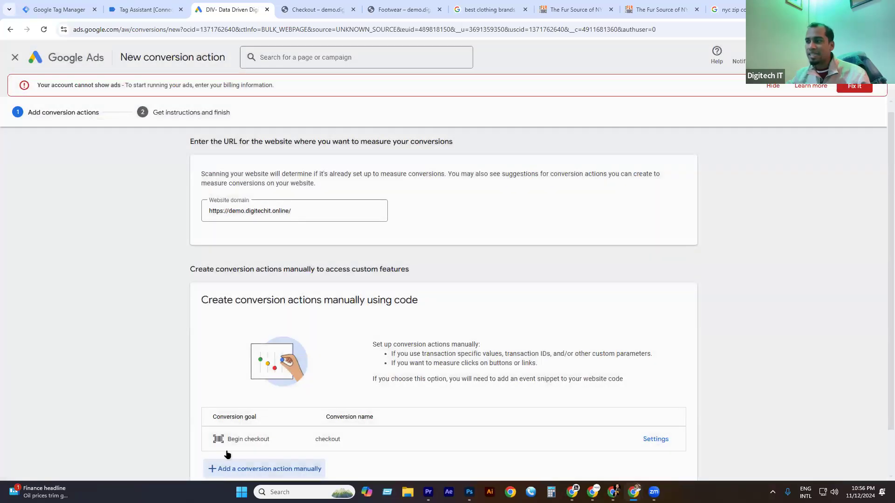
Save the checkout conversion action and show its Google Tag Manager setup details.
{"action": "scroll", "coordinate": [227, 455], "scroll_direction": "down", "scroll_amount": 1}
{"action": "left_click", "coordinate": [228, 451]}
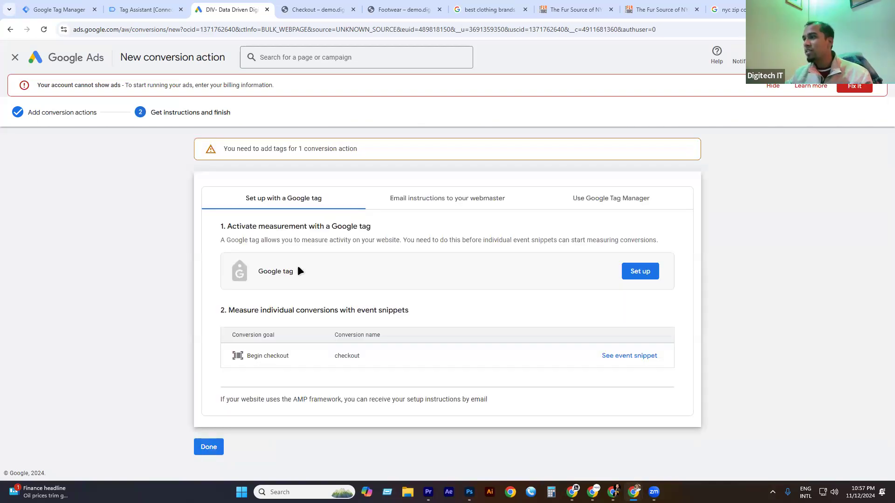
{"action": "left_click", "coordinate": [618, 201]}
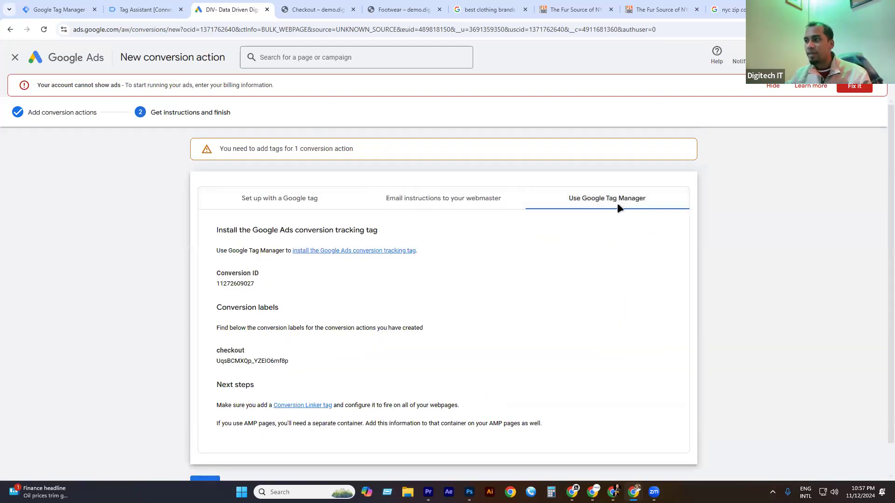
Copy the checkout conversion label and close the Tag Assistant tab.
{"action": "double_click", "coordinate": [229, 283]}
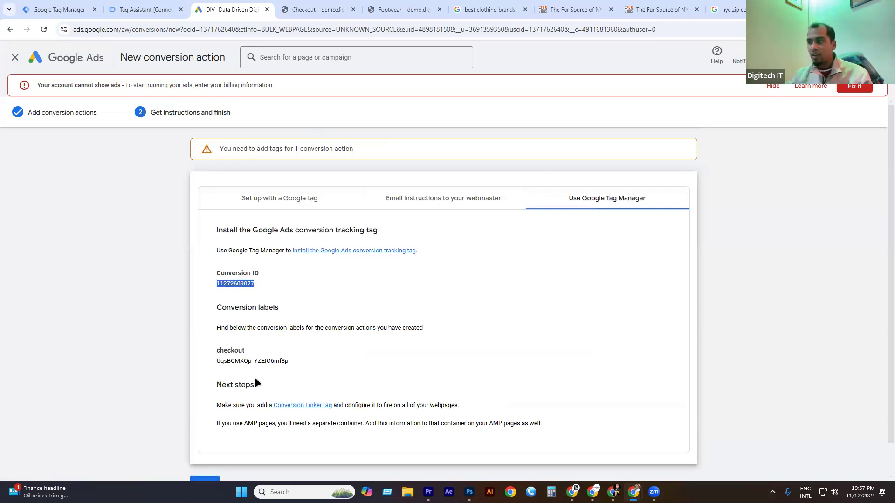
{"action": "left_click", "coordinate": [251, 363]}
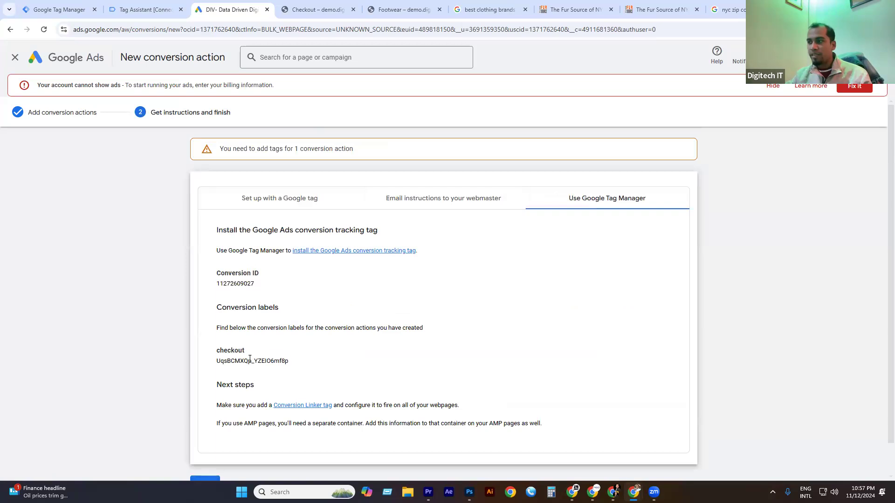
{"action": "double_click", "coordinate": [252, 359]}
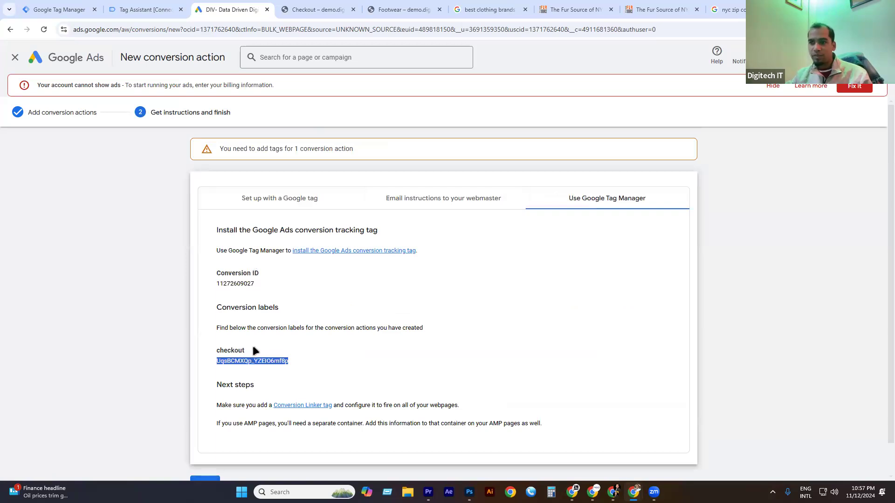
{"action": "left_click", "coordinate": [182, 9]}
{"action": "left_click", "coordinate": [78, 8]}
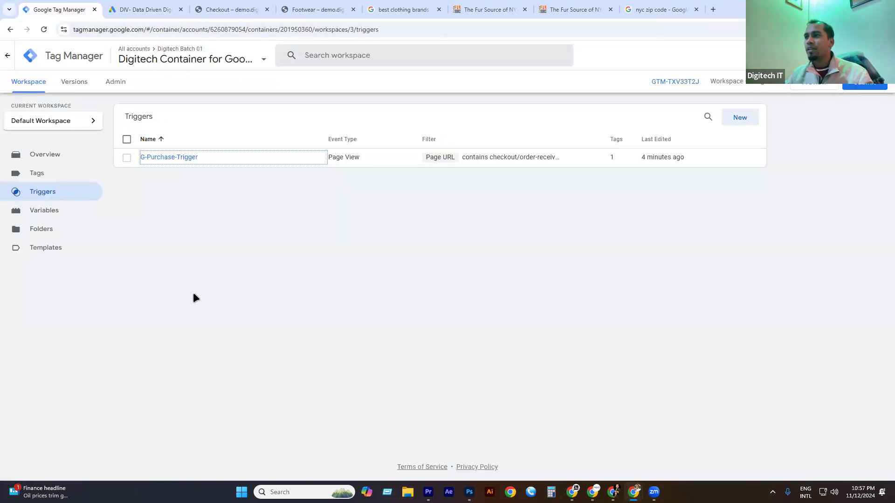
Create a new trigger named 'G- Checkout- Trigger'.
{"action": "left_click", "coordinate": [41, 176]}
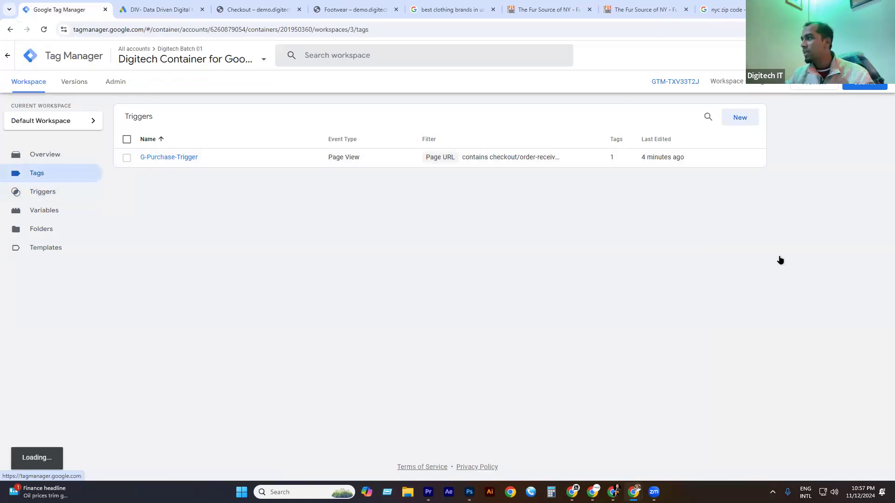
{"action": "left_click", "coordinate": [737, 117]}
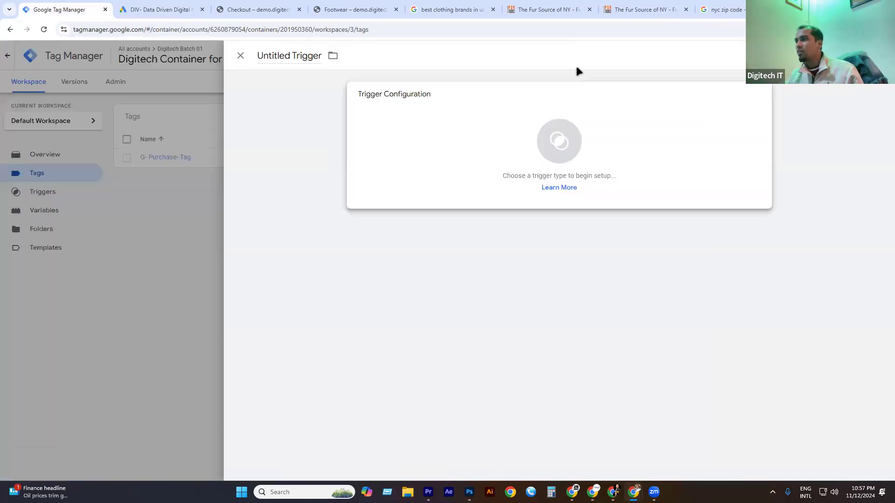
{"action": "double_click", "coordinate": [272, 57]}
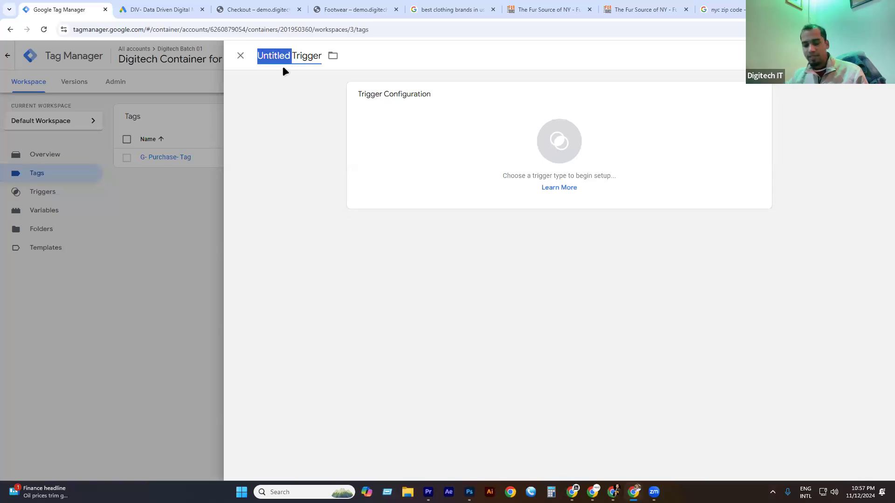
{"action": "key", "text": "super+v"}
{"action": "scroll", "coordinate": [322, 175], "scroll_direction": "down", "scroll_amount": 1}
{"action": "left_click", "coordinate": [311, 221]}
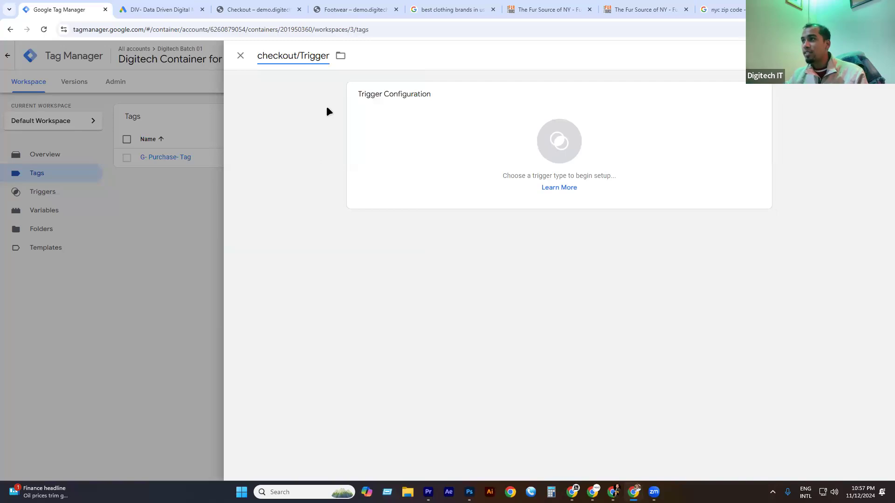
{"action": "key", "text": "BackSpace"}
{"action": "type", "text": "-"}
{"action": "left_click_drag", "start_coordinate": [262, 58], "coordinate": [255, 84]}
{"action": "type", "text": "C"}
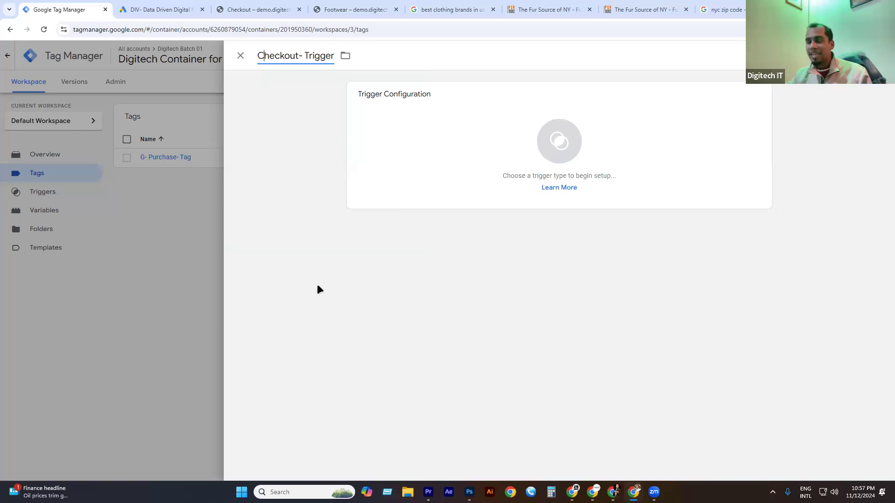
{"action": "key", "text": "super+v"}
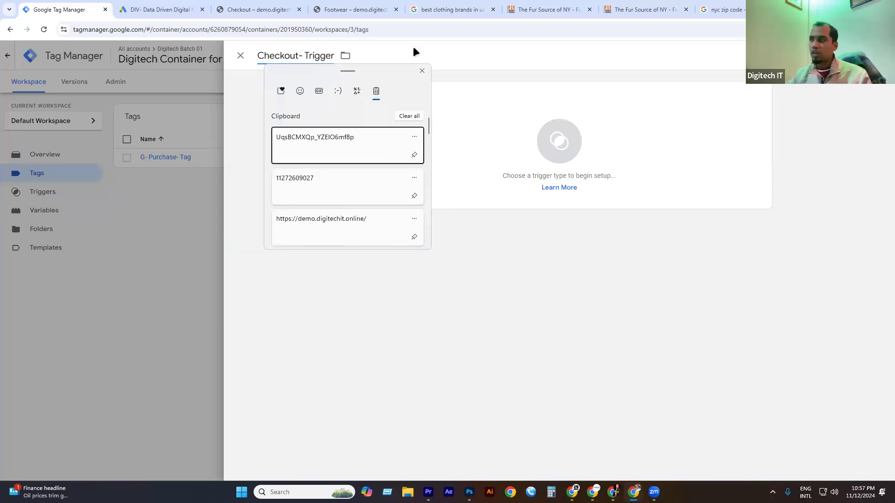
{"action": "left_click", "coordinate": [422, 71]}
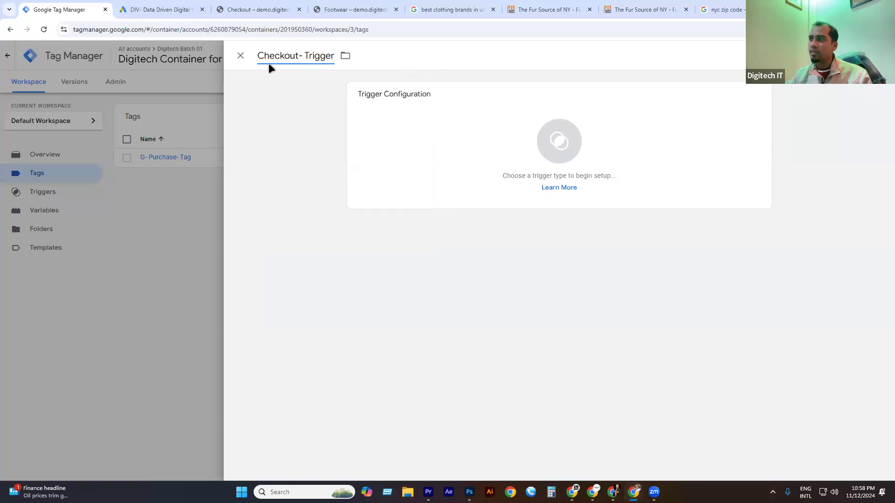
{"action": "type", "text": "G-"}
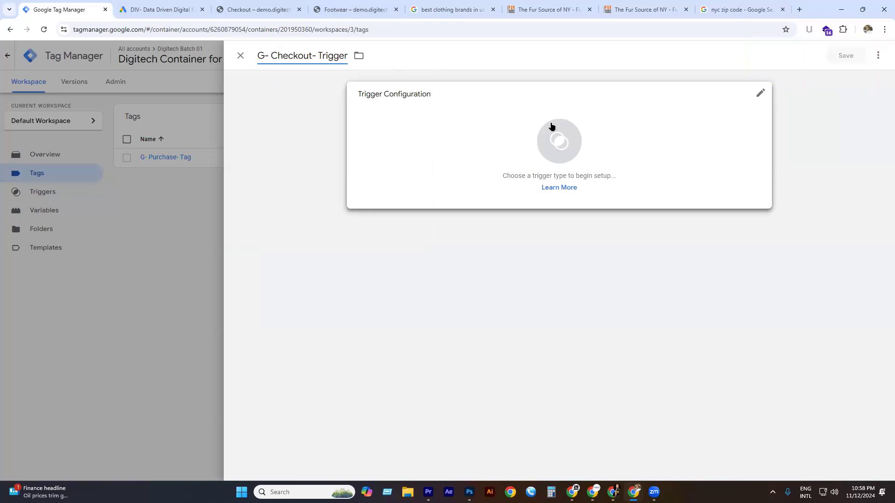
Make it a Page View trigger on Some Page Views with a Page URL condition.
{"action": "left_click", "coordinate": [560, 142]}
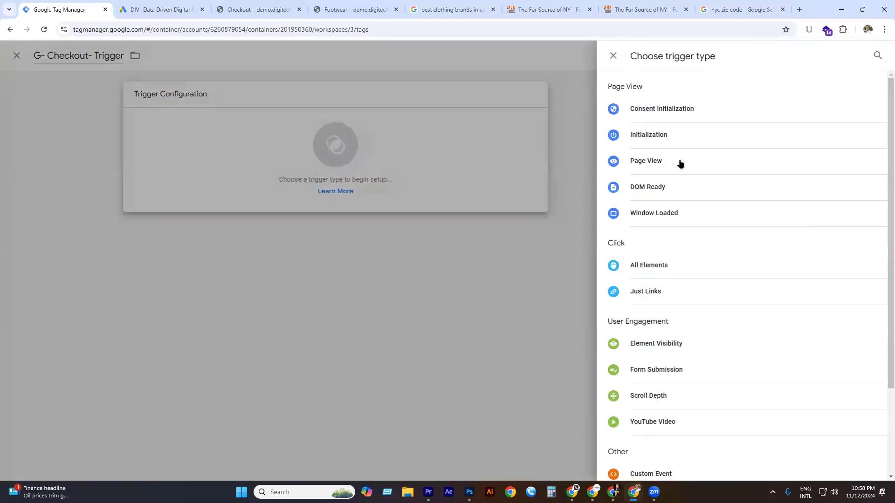
{"action": "left_click", "coordinate": [660, 153]}
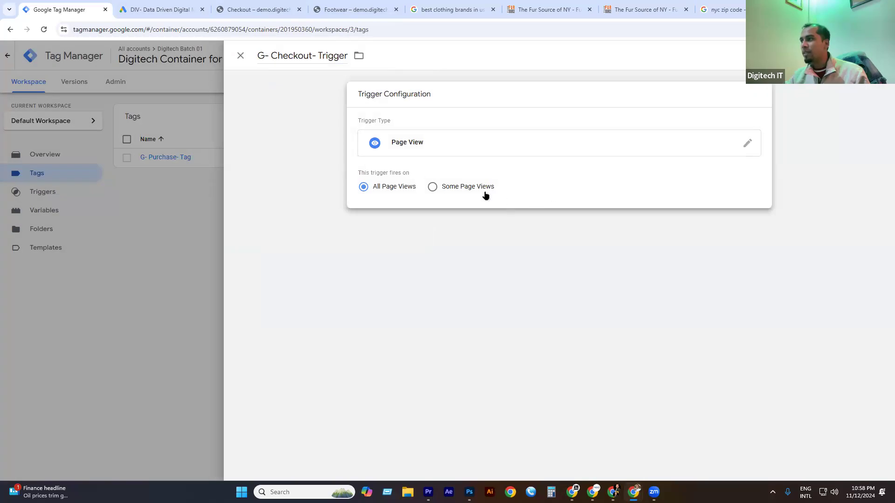
{"action": "left_click", "coordinate": [433, 186]}
{"action": "left_click", "coordinate": [406, 225]}
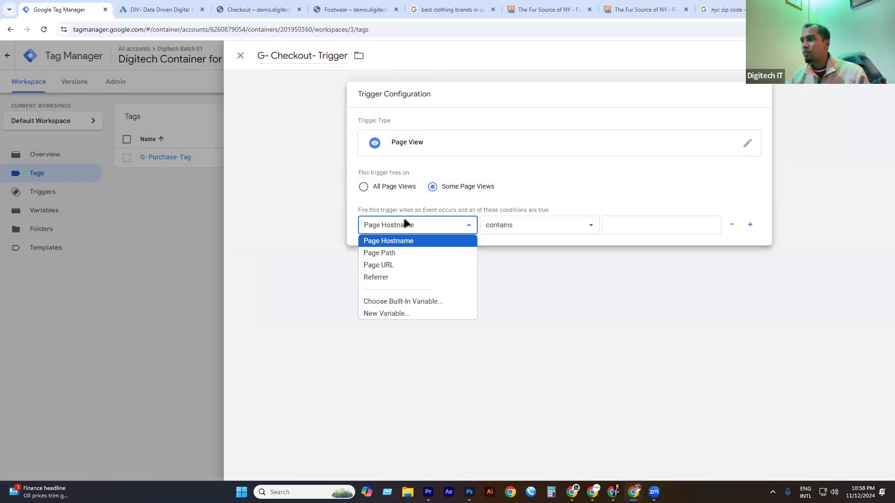
{"action": "left_click", "coordinate": [409, 262]}
{"action": "left_click", "coordinate": [612, 229]}
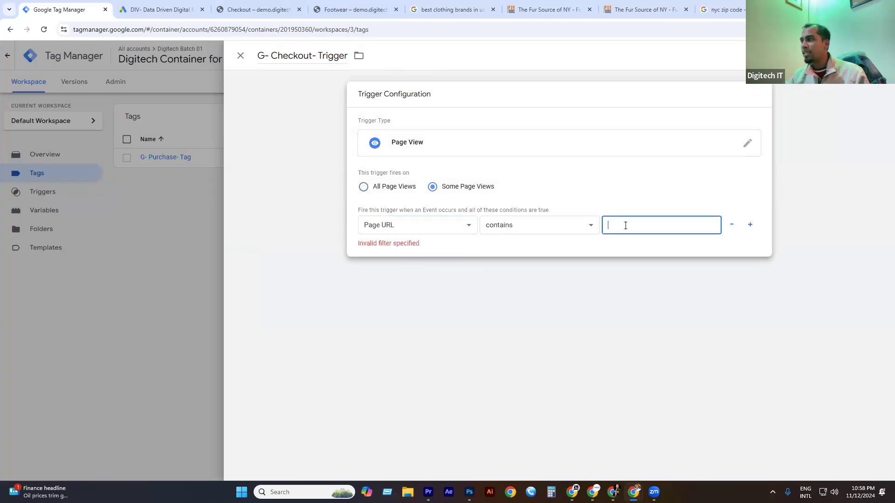
Set the Page URL contains value to checkout/ and save the trigger.
{"action": "left_click", "coordinate": [251, 9]}
{"action": "left_click", "coordinate": [194, 30]}
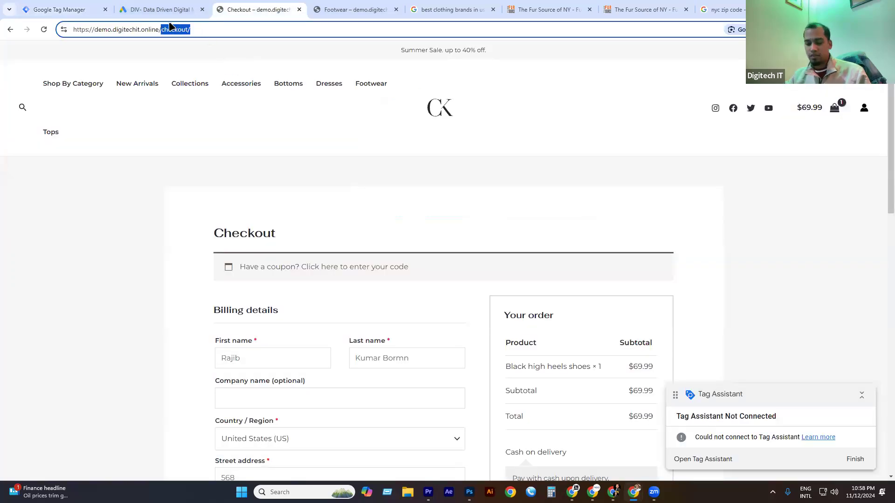
{"action": "left_click", "coordinate": [164, 9]}
{"action": "left_click", "coordinate": [100, 10]}
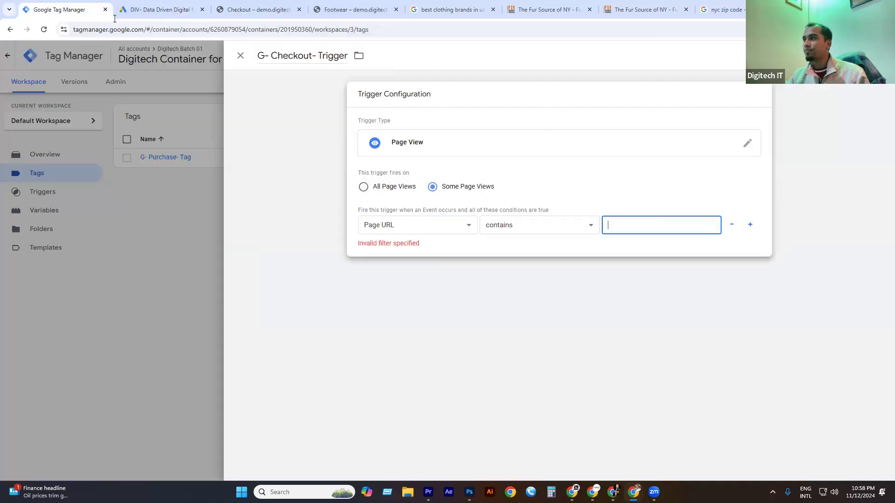
{"action": "key", "text": "super+v"}
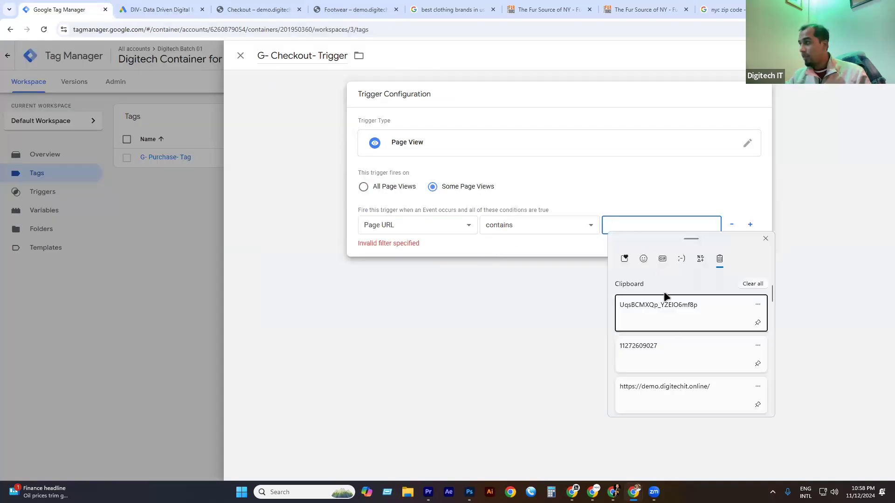
{"action": "scroll", "coordinate": [667, 364], "scroll_direction": "down", "scroll_amount": 1}
{"action": "left_click", "coordinate": [662, 393]}
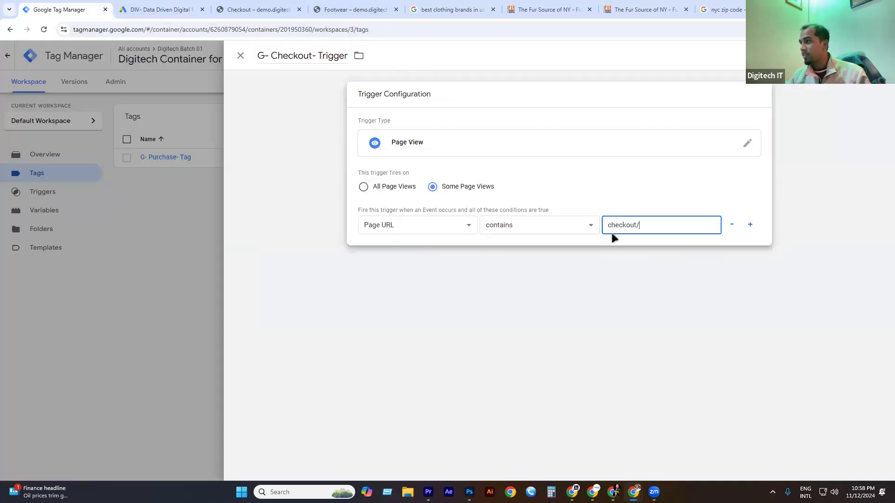
{"action": "left_click", "coordinate": [857, 56]}
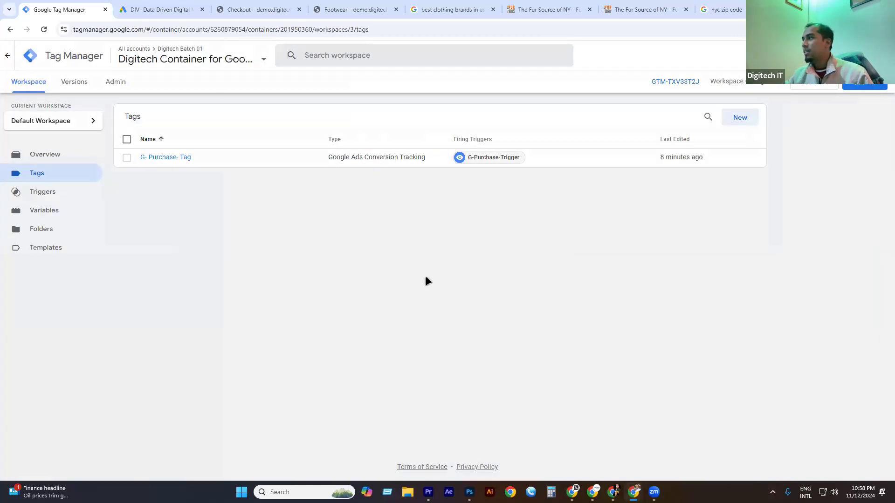
Confirm the new trigger in the Triggers list and start a new tag.
{"action": "left_click", "coordinate": [42, 189]}
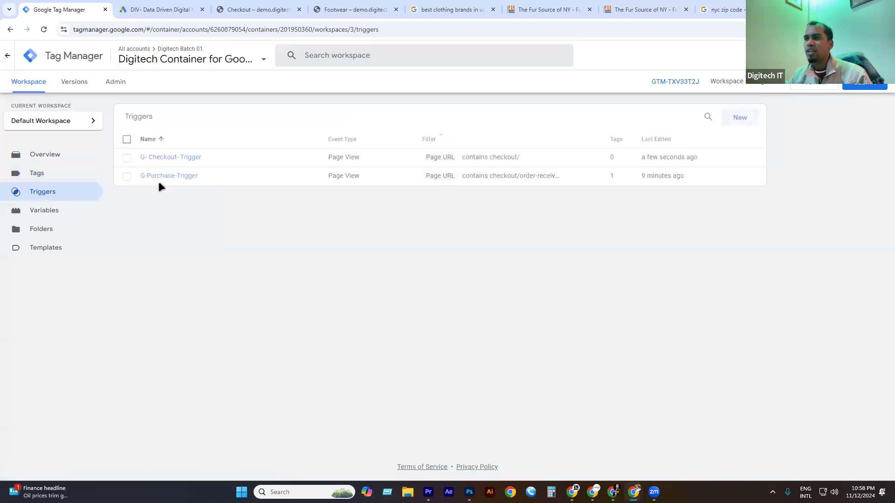
{"action": "left_click", "coordinate": [42, 174]}
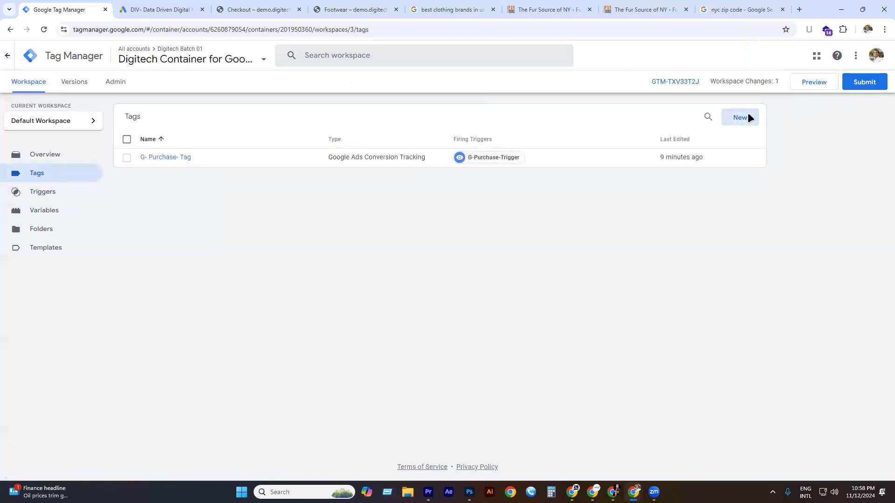
{"action": "left_click", "coordinate": [741, 117]}
Rename the new tag from Untitled to 'G- checkout/Tag'.
{"action": "double_click", "coordinate": [278, 61]}
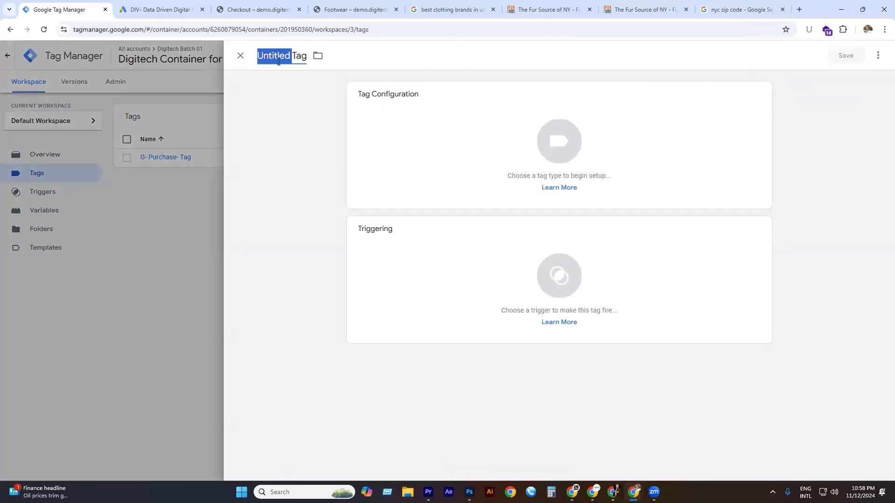
{"action": "type", "text": "G-"}
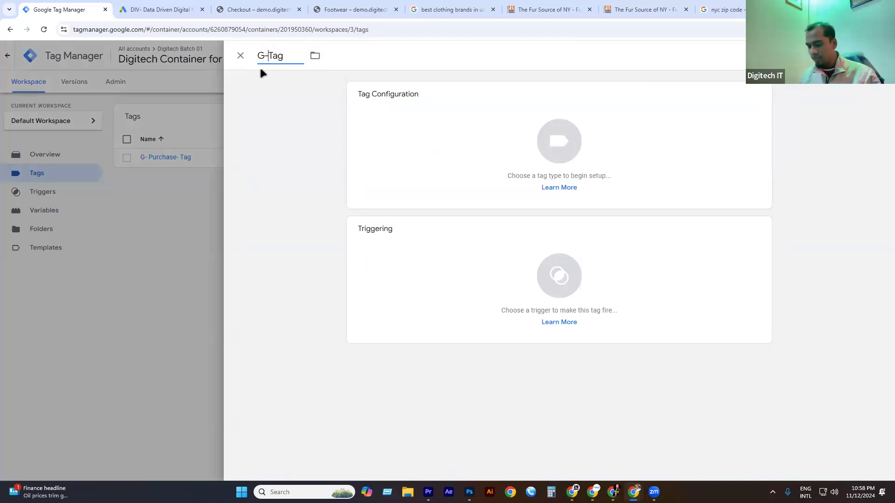
{"action": "key", "text": "super+v"}
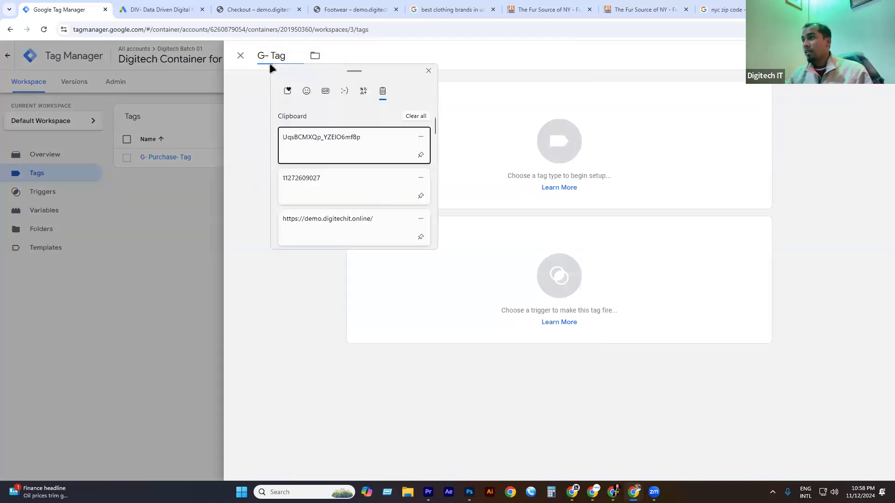
{"action": "scroll", "coordinate": [385, 176], "scroll_direction": "down", "scroll_amount": 1}
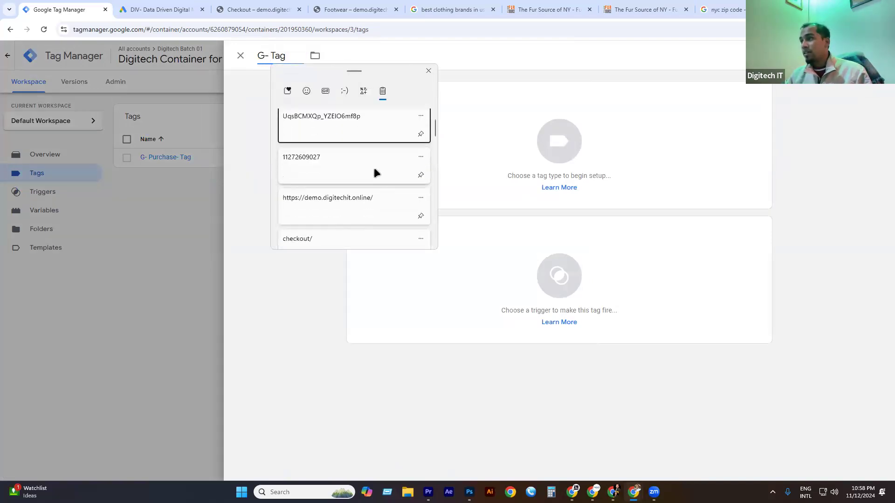
{"action": "left_click", "coordinate": [349, 236]}
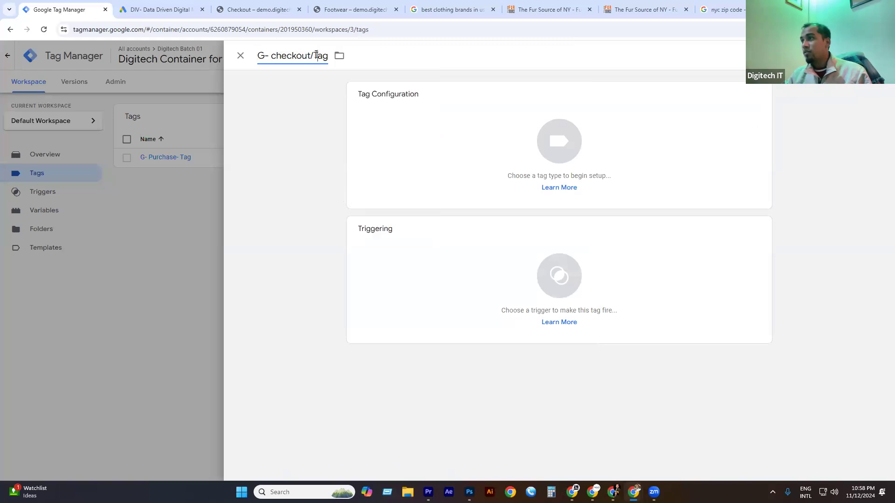
Rename it 'G- checkout- Tag' and make it a Google Ads Conversion Tracking tag.
{"action": "key", "text": "BackSpace"}
{"action": "type", "text": "-"}
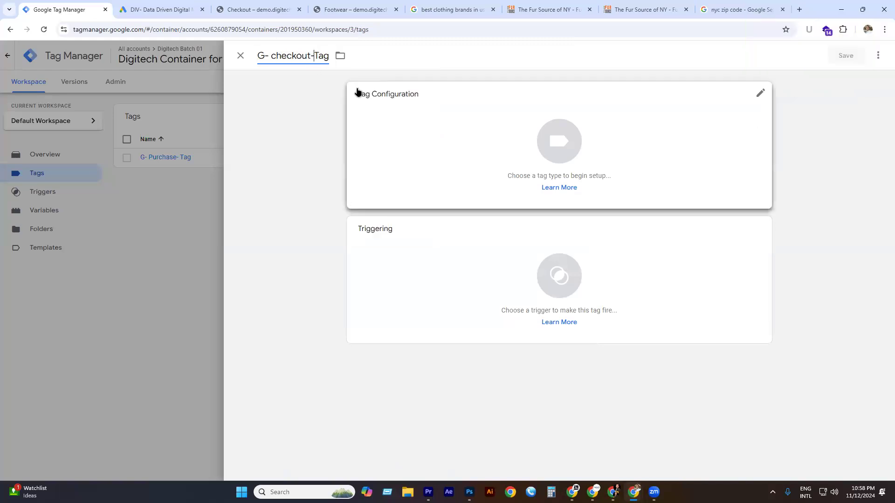
{"action": "left_click", "coordinate": [551, 135]}
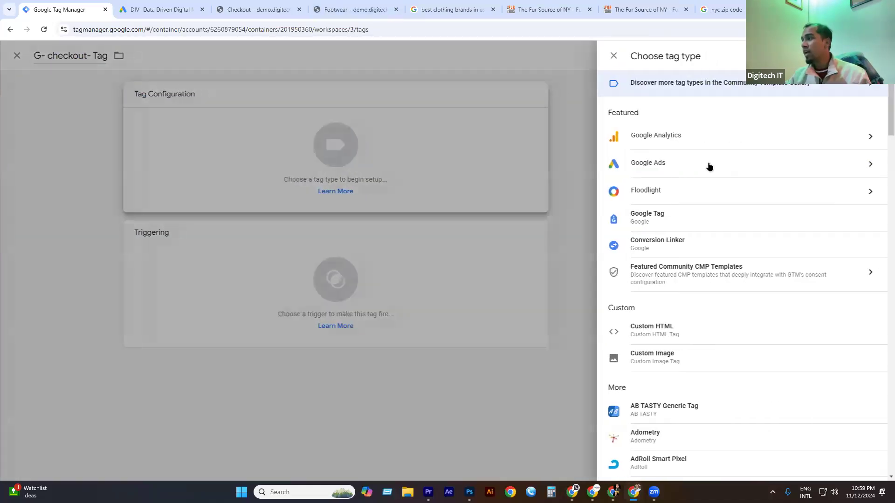
{"action": "left_click", "coordinate": [707, 163]}
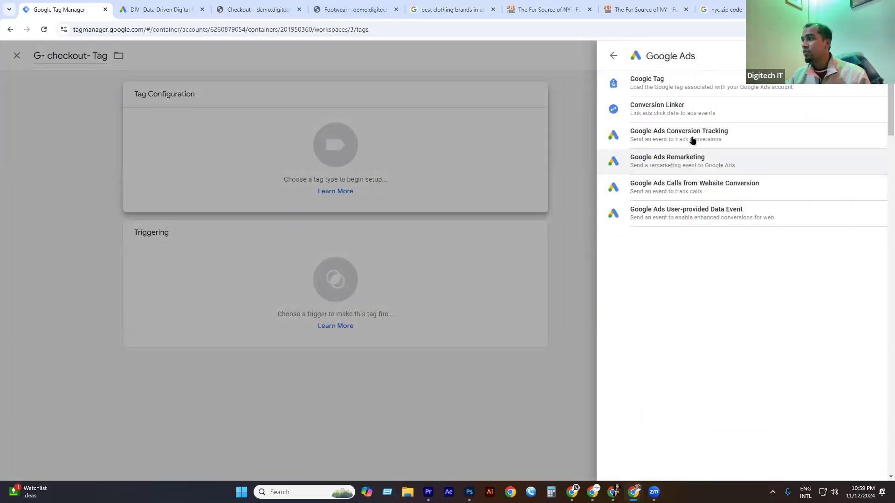
{"action": "left_click", "coordinate": [668, 130]}
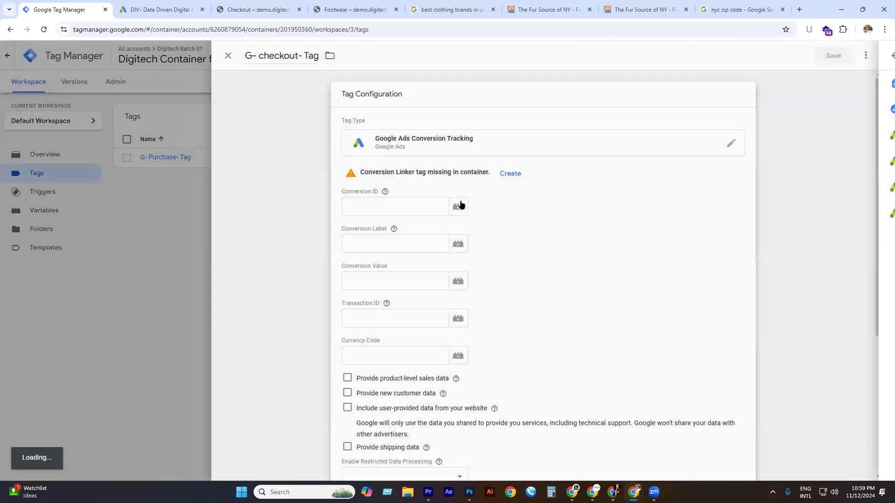
Paste the Google Ads conversion ID and checkout conversion label into the tag.
{"action": "left_click", "coordinate": [372, 196]}
{"action": "key", "text": "super+v"}
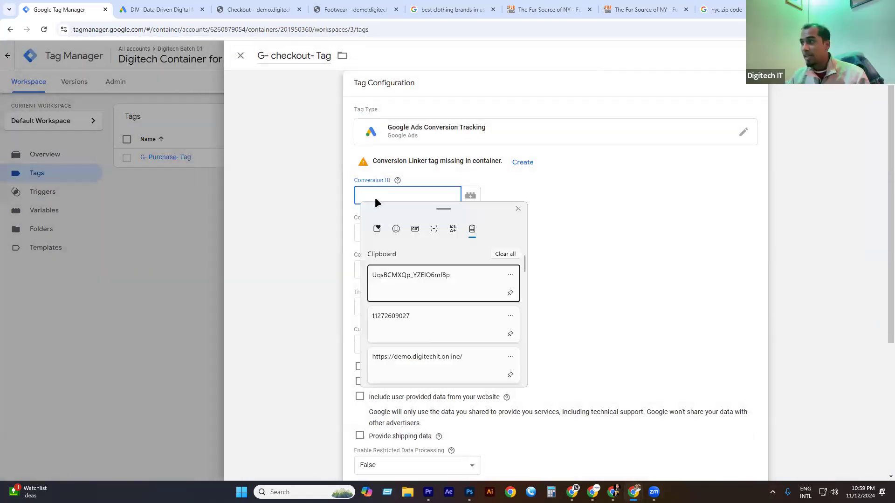
{"action": "left_click", "coordinate": [403, 323]}
{"action": "left_click", "coordinate": [158, 10]}
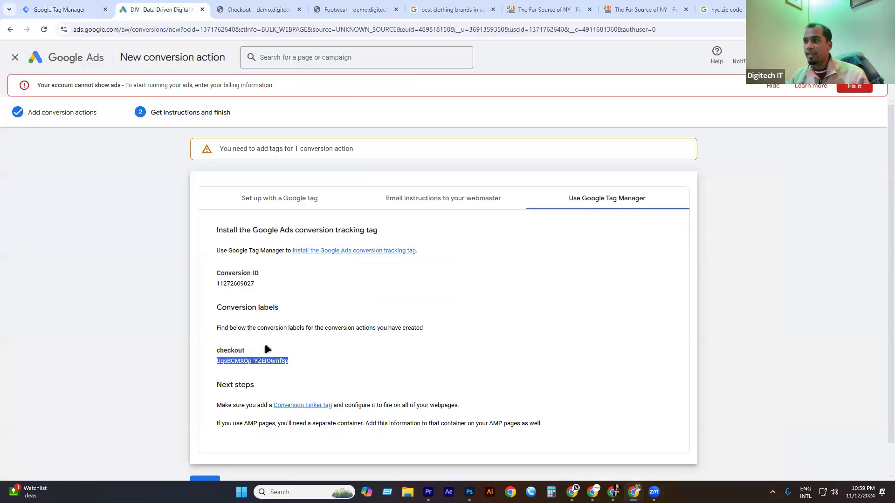
{"action": "left_click", "coordinate": [66, 9]}
{"action": "left_click", "coordinate": [394, 233]}
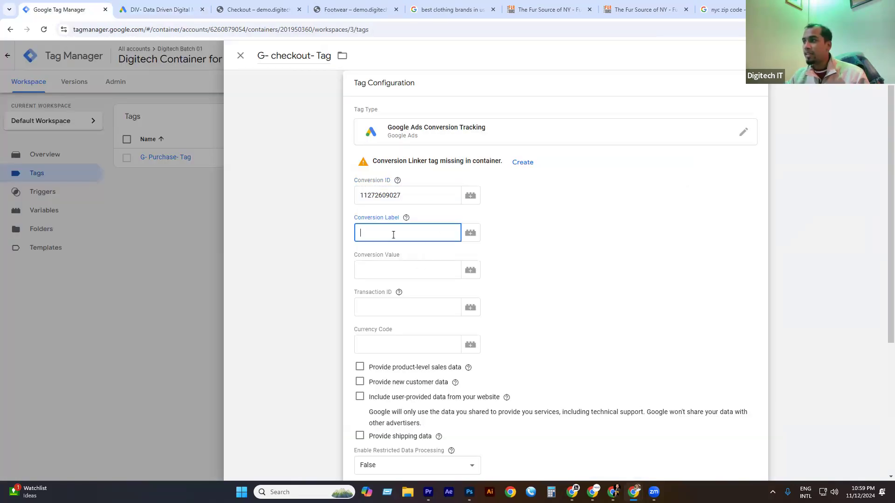
{"action": "key", "text": "super+v"}
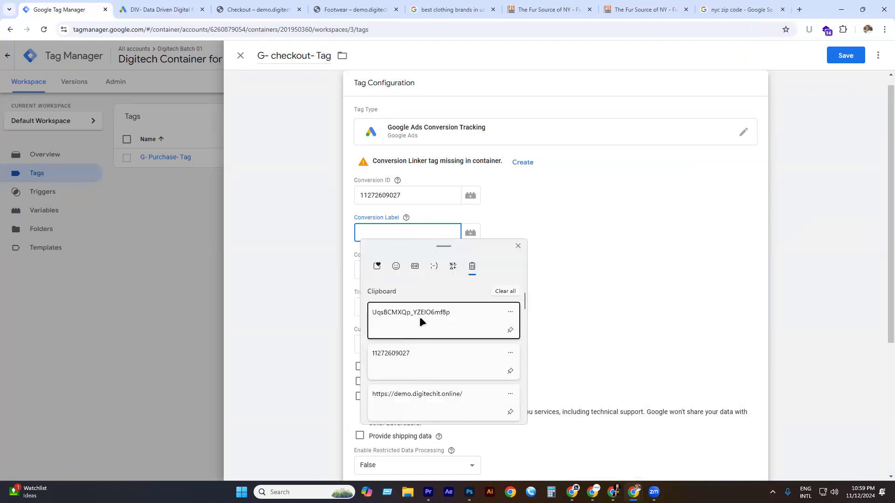
{"action": "left_click", "coordinate": [420, 317]}
Set the tag to fire on G- Checkout- Trigger and save it.
{"action": "scroll", "coordinate": [424, 283], "scroll_direction": "down", "scroll_amount": 5}
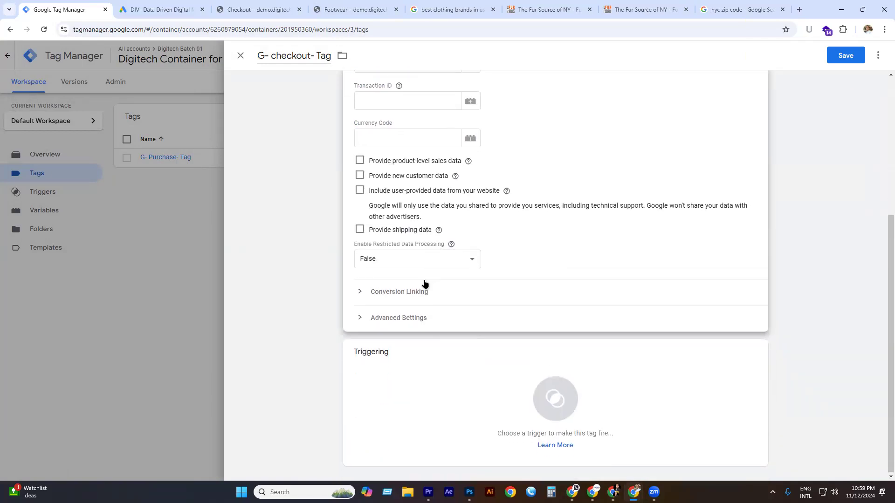
{"action": "left_click", "coordinate": [558, 381]}
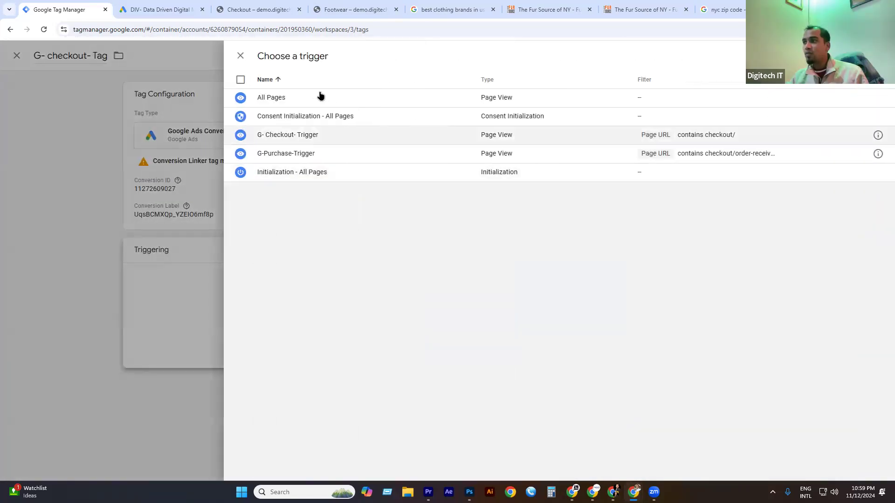
{"action": "left_click", "coordinate": [296, 135]}
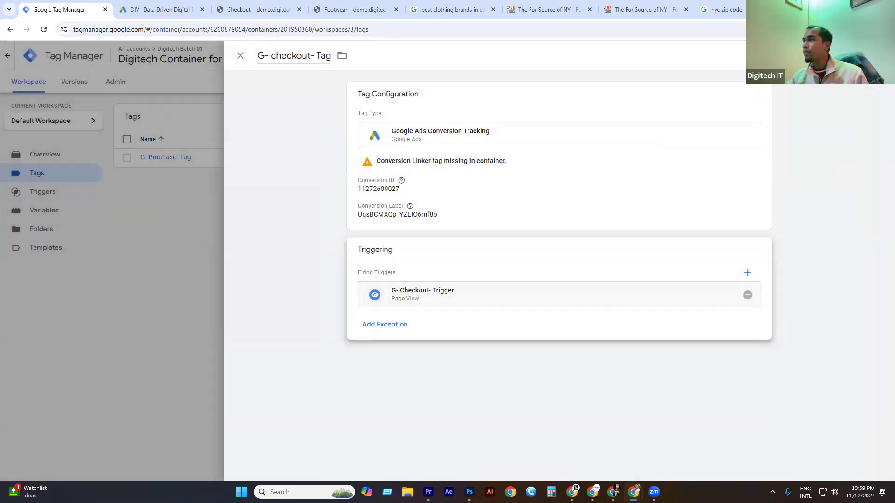
{"action": "left_click", "coordinate": [853, 56]}
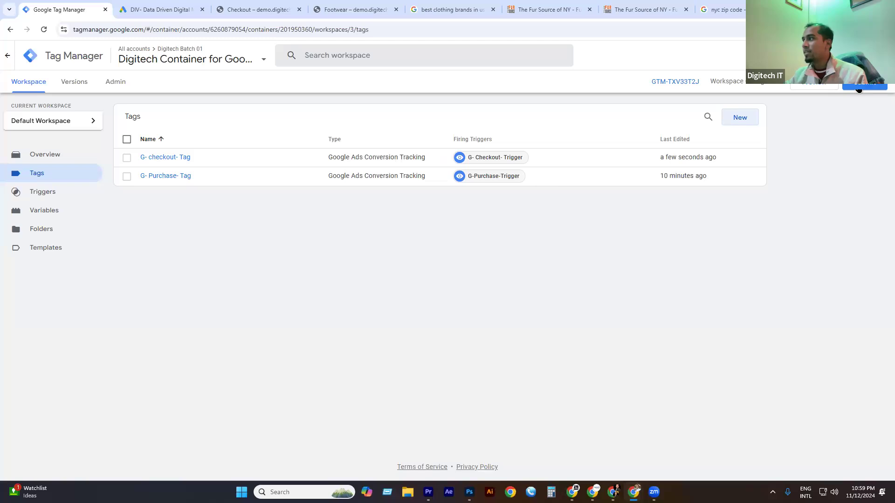
Submit and publish the workspace changes as container Version 3 without a description.
{"action": "left_click", "coordinate": [860, 88]}
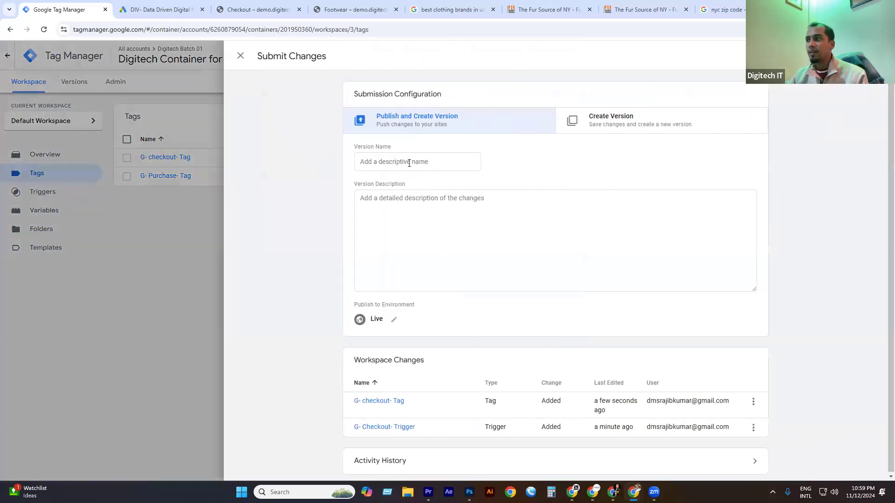
{"action": "left_click", "coordinate": [860, 56]}
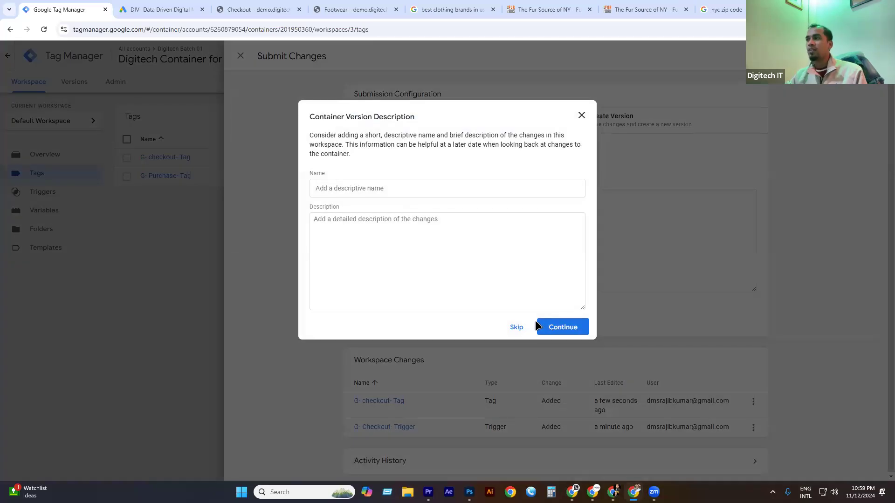
{"action": "left_click", "coordinate": [537, 324]}
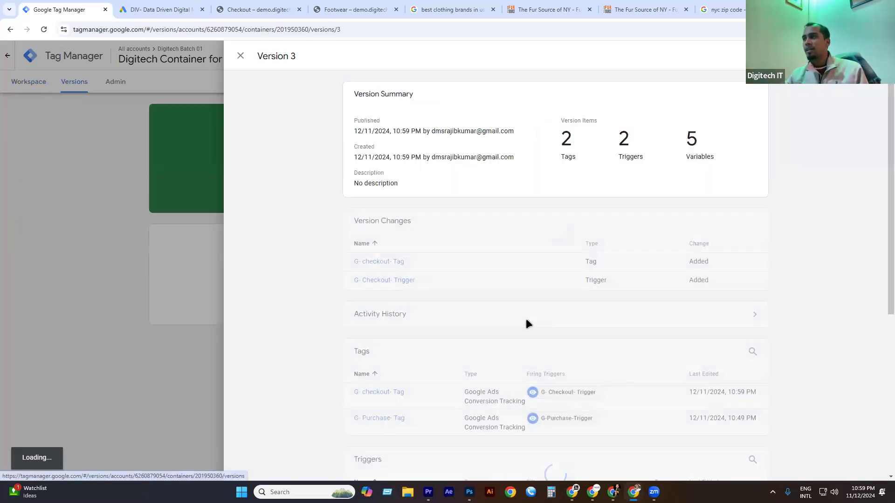
{"action": "left_click", "coordinate": [32, 84]}
{"action": "left_click", "coordinate": [33, 84]}
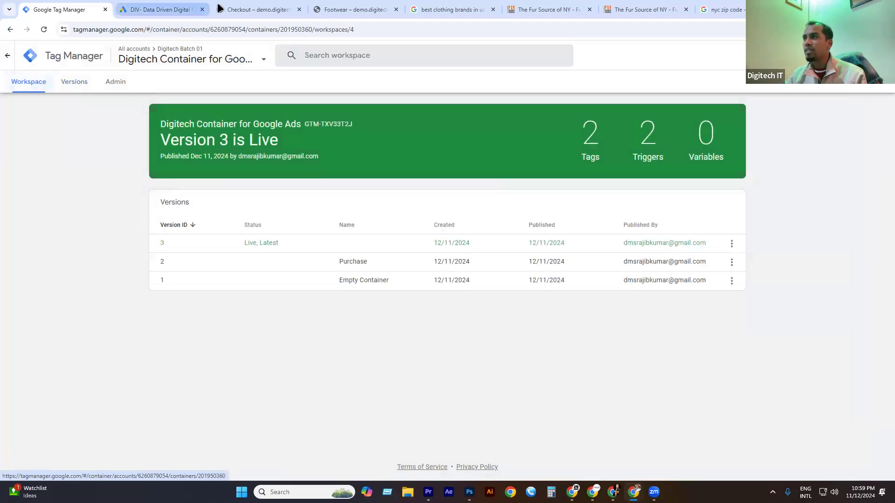
Go back to the Google Ads checkout conversion instructions.
{"action": "left_click", "coordinate": [237, 9]}
{"action": "left_click", "coordinate": [145, 8]}
{"action": "scroll", "coordinate": [258, 413], "scroll_direction": "down", "scroll_amount": 2}
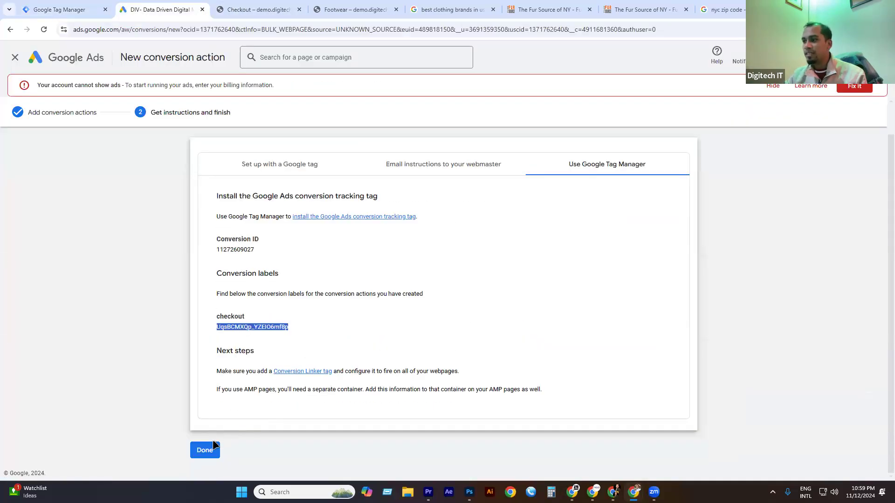
Finish the checkout conversion action, review the summary, and start another conversion action.
{"action": "left_click", "coordinate": [205, 449]}
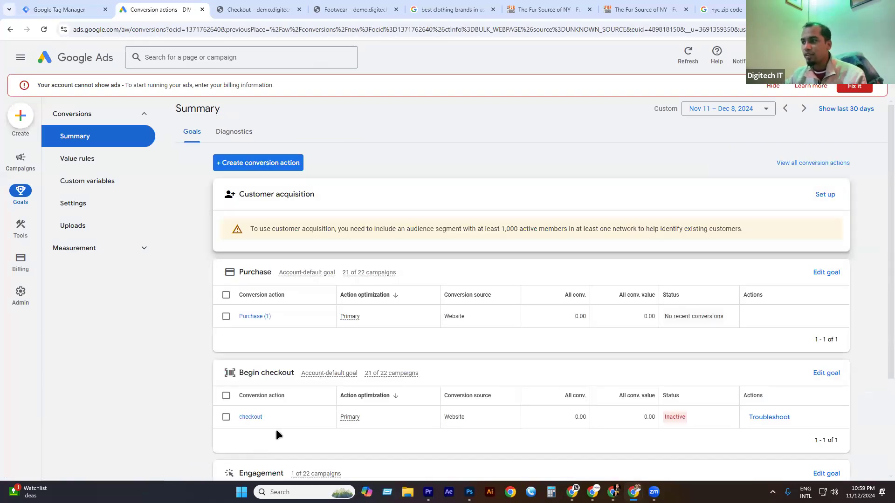
{"action": "scroll", "coordinate": [263, 356], "scroll_direction": "down", "scroll_amount": 2}
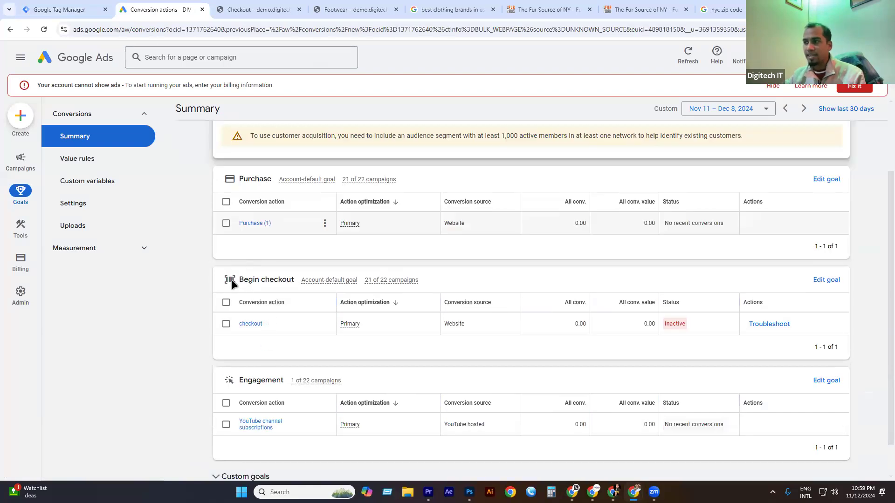
{"action": "scroll", "coordinate": [298, 354], "scroll_direction": "up", "scroll_amount": 2}
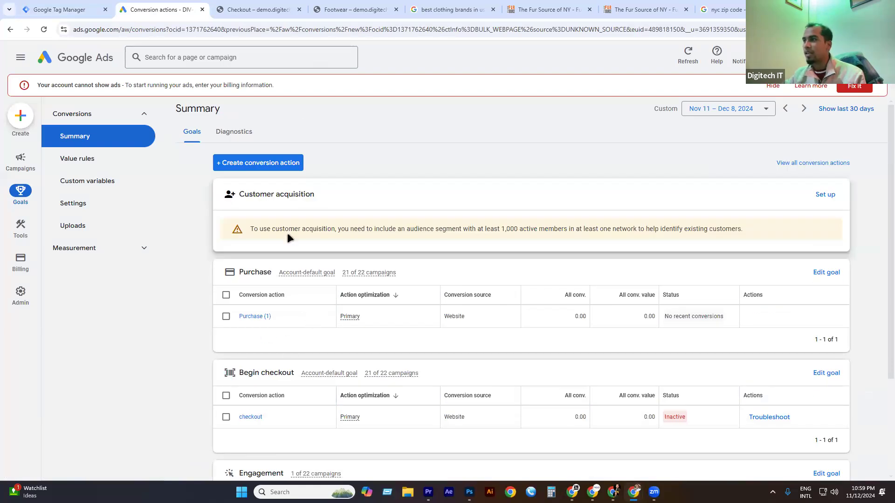
{"action": "left_click", "coordinate": [246, 162]}
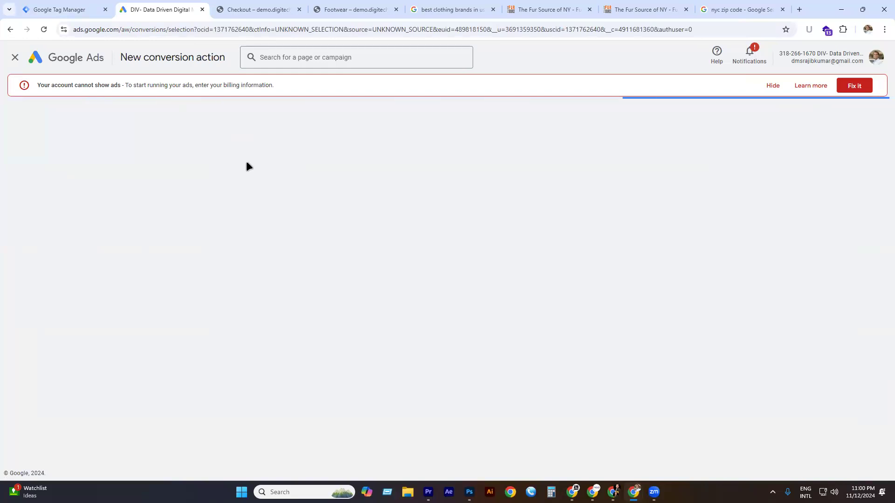
{"action": "left_click", "coordinate": [264, 217]}
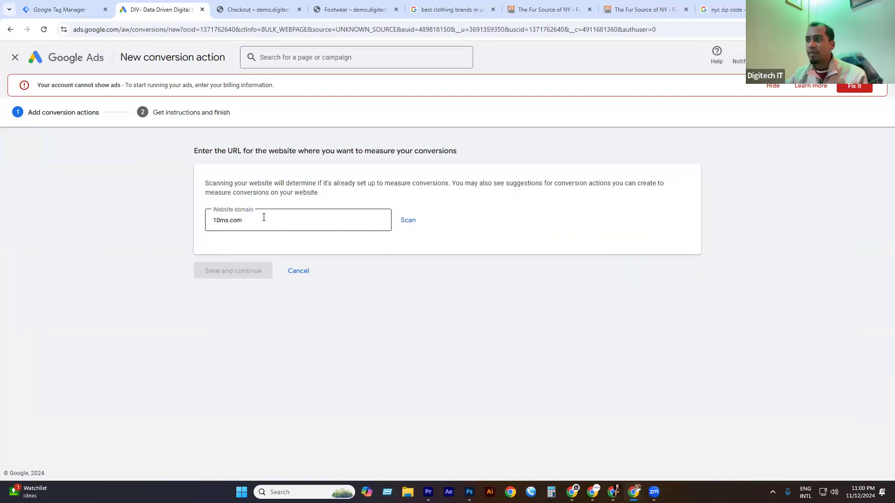
{"action": "left_click", "coordinate": [271, 219]}
{"action": "double_click", "coordinate": [262, 220]}
{"action": "left_click", "coordinate": [262, 220]}
{"action": "key", "text": "super+v"}
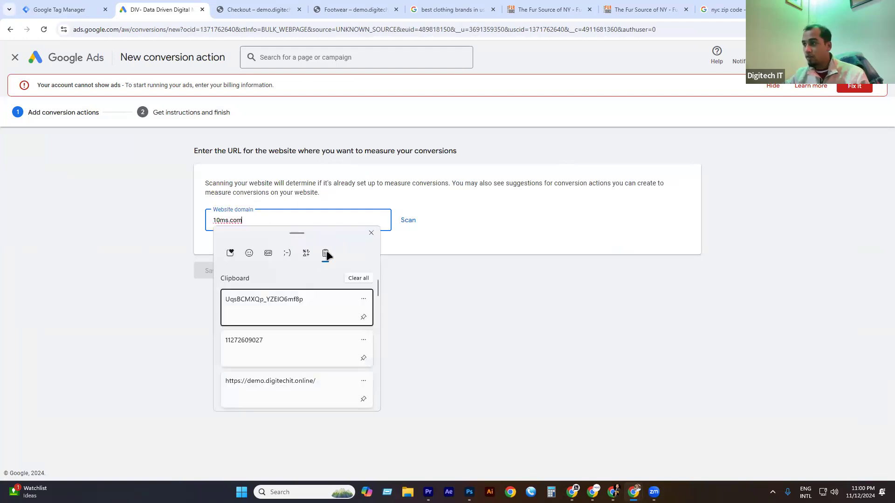
{"action": "left_click", "coordinate": [302, 400]}
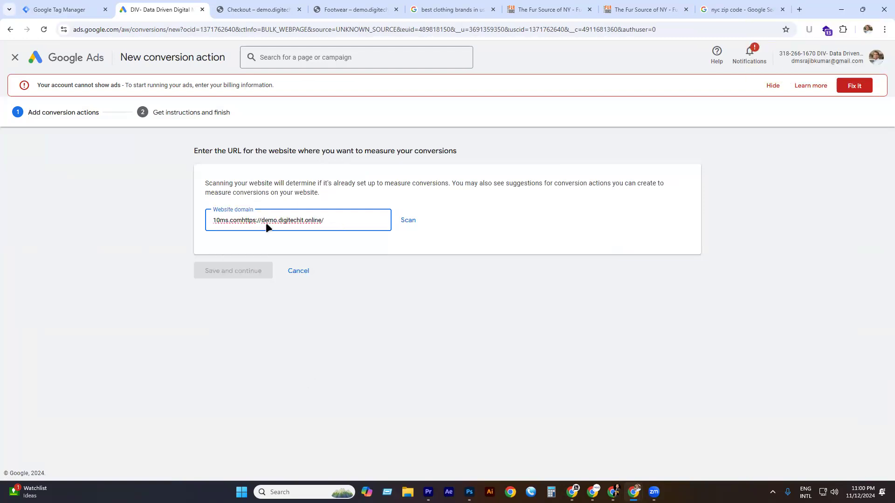
{"action": "left_click_drag", "start_coordinate": [241, 221], "coordinate": [211, 220]}
{"action": "key", "text": "BackSpace"}
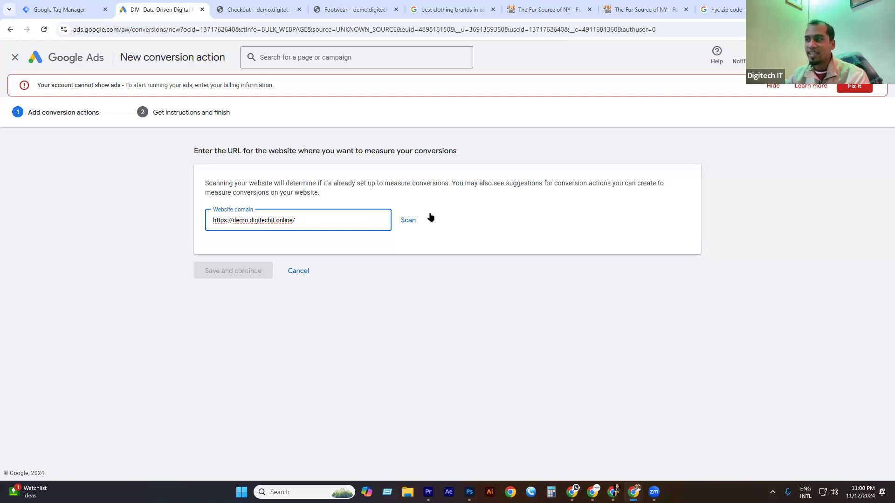
{"action": "left_click", "coordinate": [408, 222]}
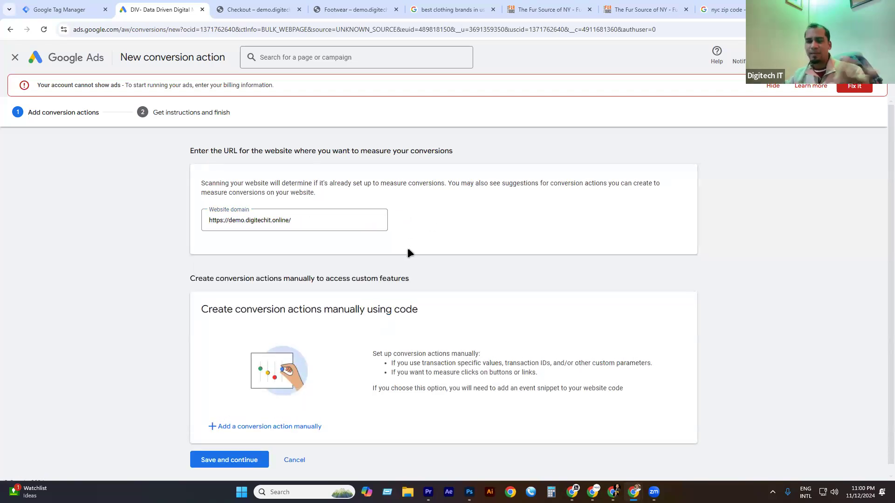
{"action": "scroll", "coordinate": [368, 233], "scroll_direction": "down", "scroll_amount": 1}
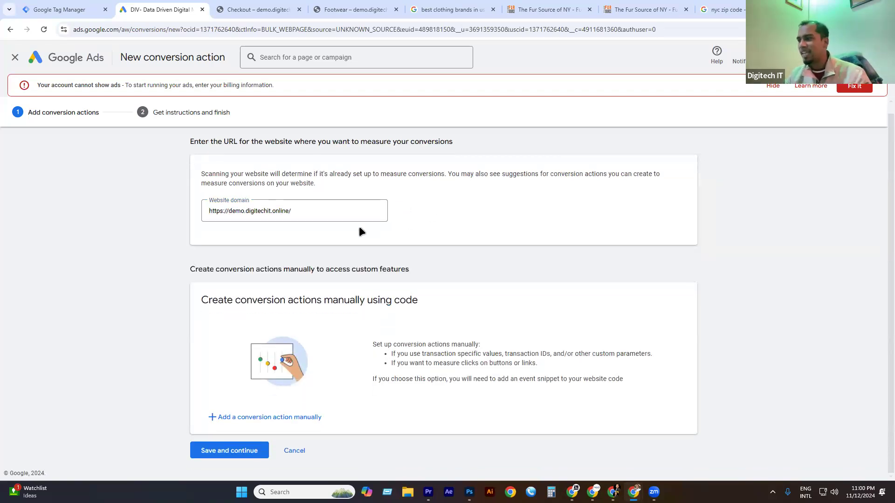
{"action": "left_click", "coordinate": [266, 425]}
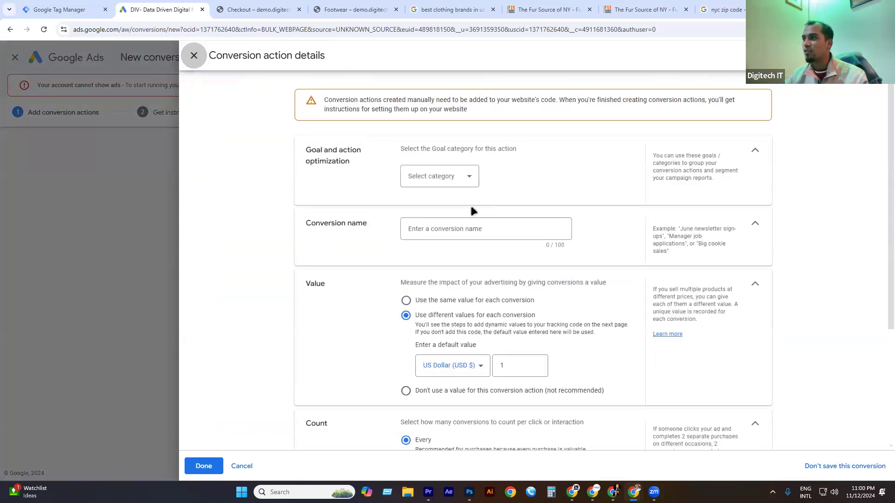
Set goal category Add to cart, name the action 'Add to Cart', and assign no value.
{"action": "left_click", "coordinate": [428, 176]}
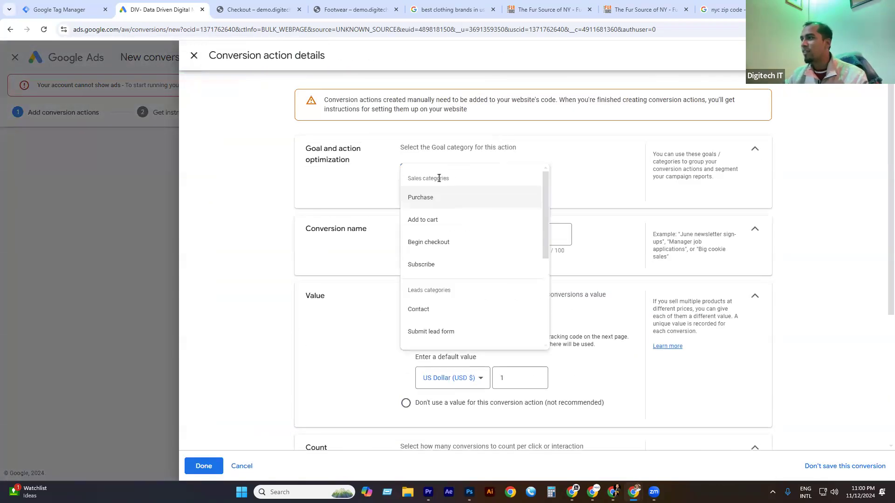
{"action": "left_click", "coordinate": [434, 222]}
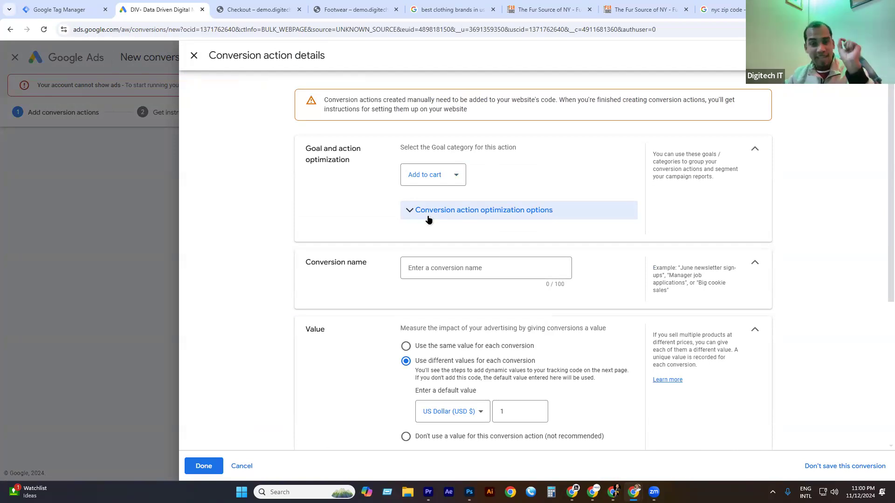
{"action": "scroll", "coordinate": [436, 184], "scroll_direction": "down", "scroll_amount": 2}
{"action": "left_click", "coordinate": [431, 177]}
{"action": "scroll", "coordinate": [440, 228], "scroll_direction": "up", "scroll_amount": 2}
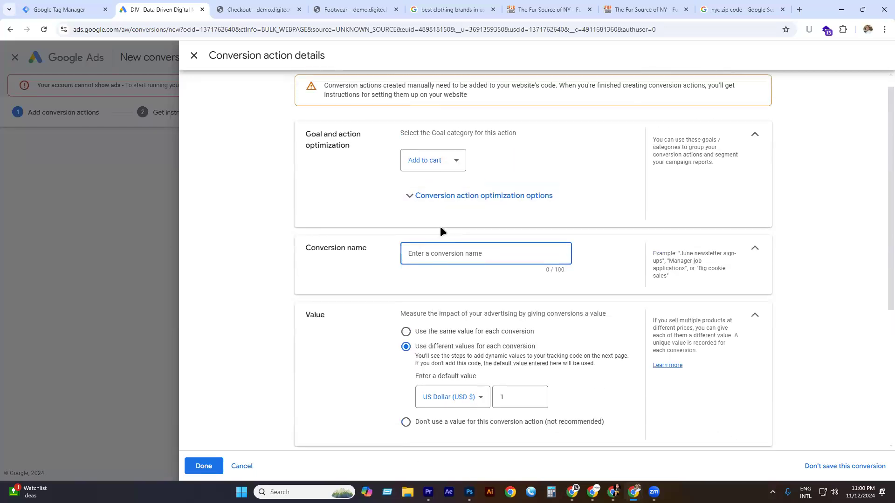
{"action": "scroll", "coordinate": [440, 232], "scroll_direction": "up", "scroll_amount": 1}
{"action": "type", "text": "Add "}
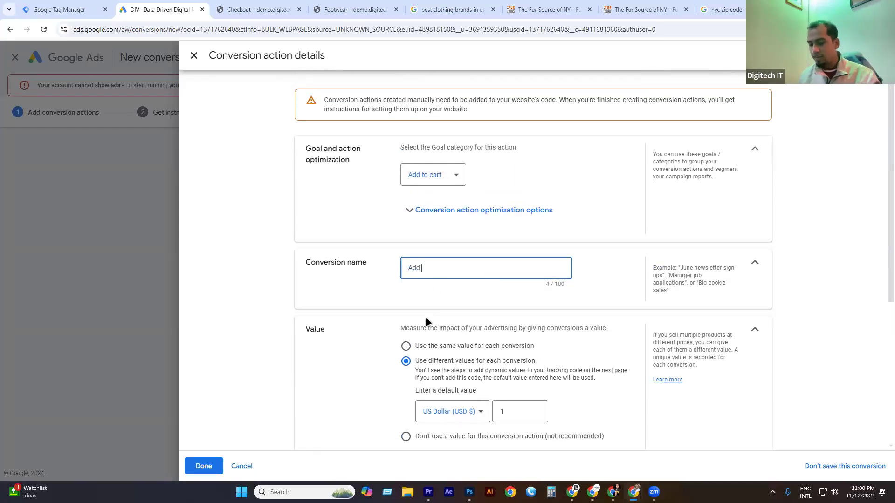
{"action": "type", "text": "to Cart"}
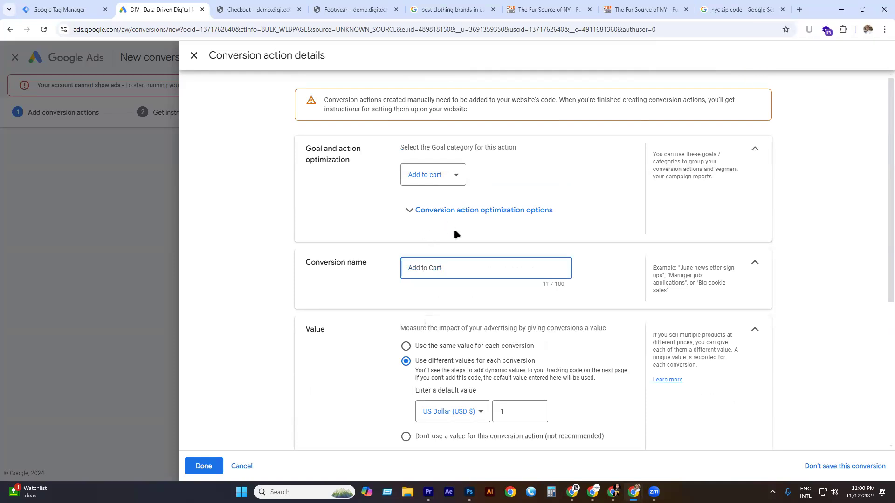
{"action": "scroll", "coordinate": [455, 232], "scroll_direction": "down", "scroll_amount": 2}
{"action": "left_click", "coordinate": [431, 342]}
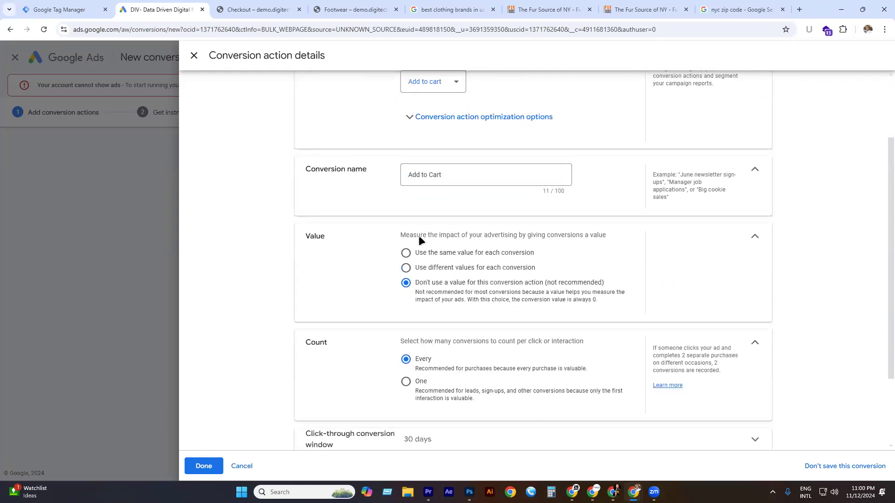
Set the click-through conversion window to 2 weeks and finish the action details.
{"action": "scroll", "coordinate": [418, 236], "scroll_direction": "down", "scroll_amount": 2}
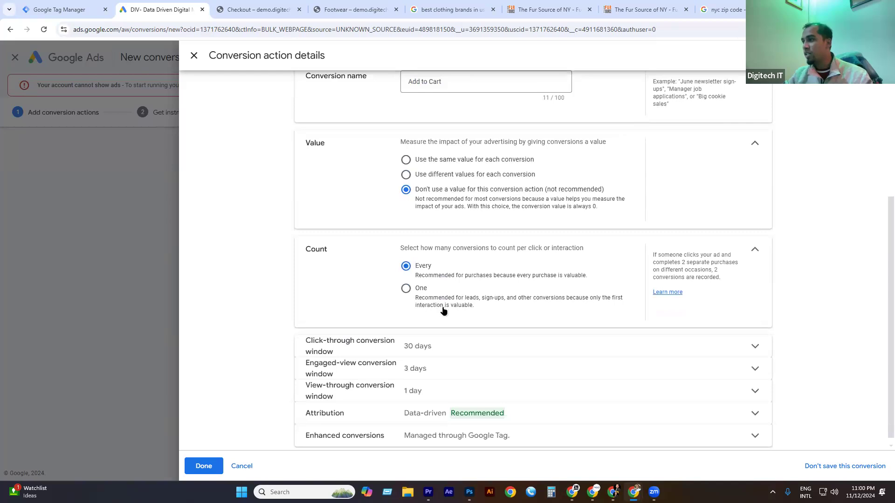
{"action": "left_click", "coordinate": [446, 340]}
{"action": "left_click", "coordinate": [433, 377]}
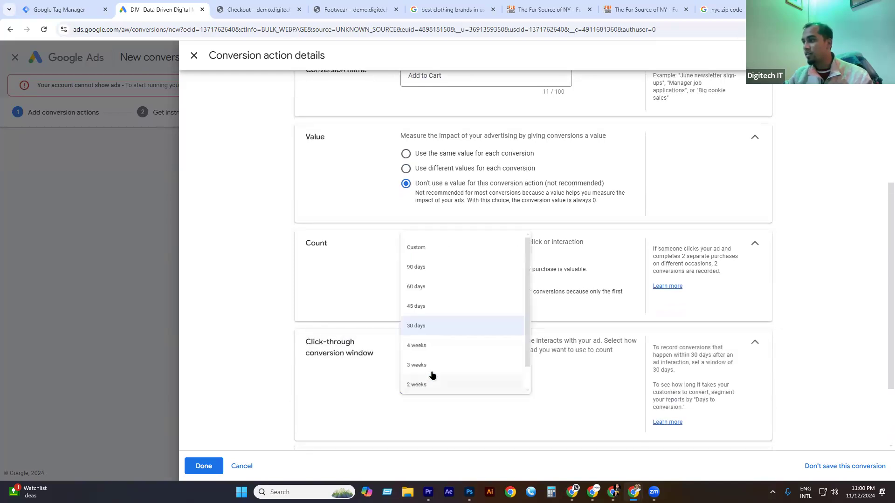
{"action": "left_click", "coordinate": [432, 382]}
{"action": "scroll", "coordinate": [474, 354], "scroll_direction": "down", "scroll_amount": 1}
{"action": "scroll", "coordinate": [429, 378], "scroll_direction": "down", "scroll_amount": 1}
{"action": "left_click", "coordinate": [204, 467]}
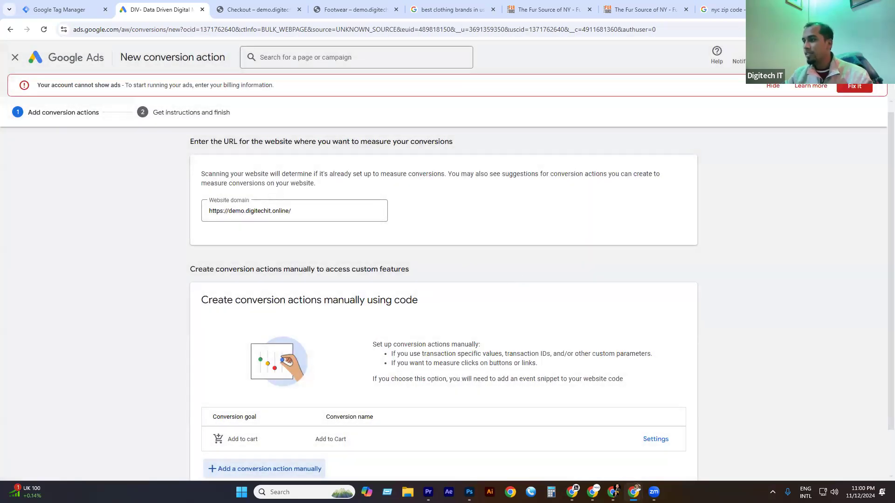
{"action": "scroll", "coordinate": [507, 275], "scroll_direction": "down", "scroll_amount": 1}
{"action": "left_click", "coordinate": [259, 457]}
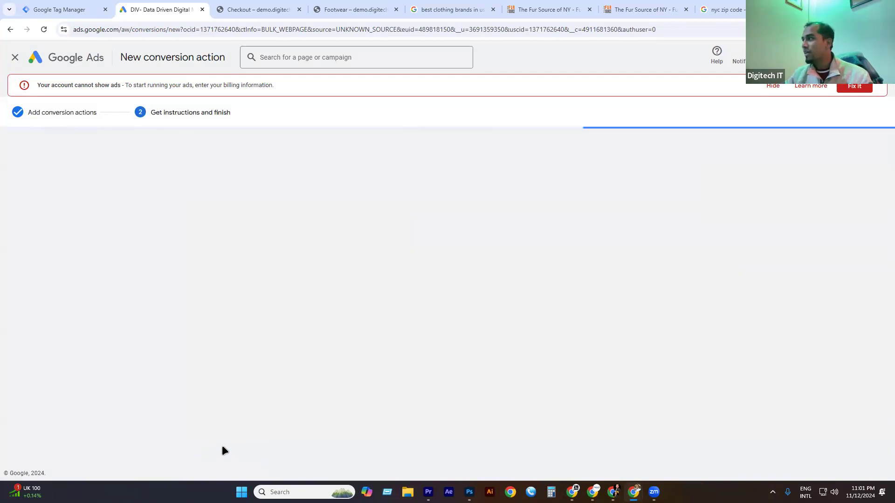
{"action": "left_click", "coordinate": [600, 198]}
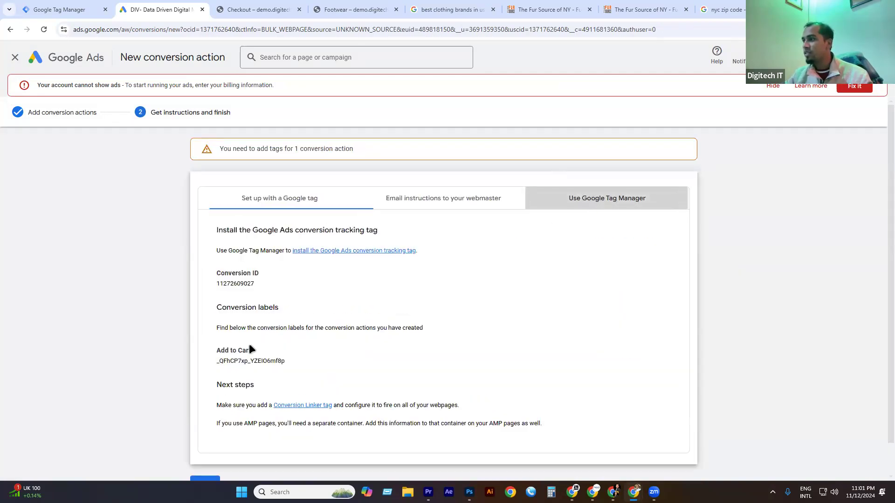
{"action": "double_click", "coordinate": [231, 283]}
{"action": "key", "text": "ctrl+c"}
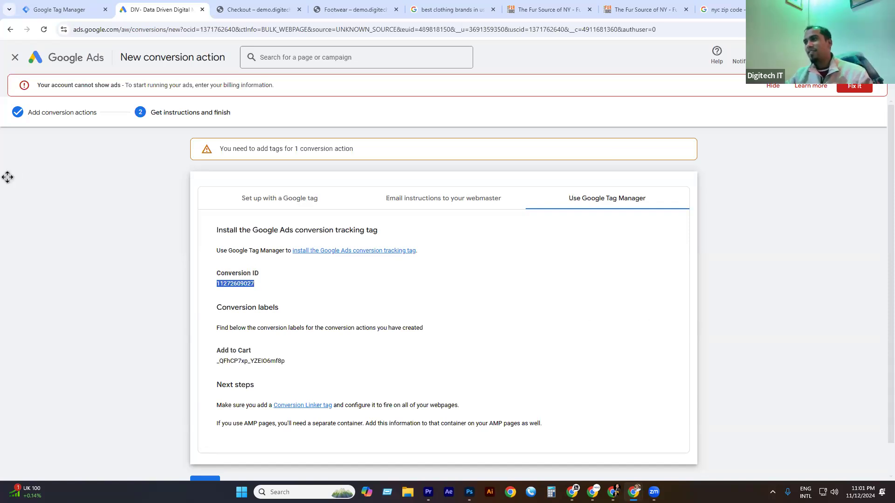
{"action": "left_click", "coordinate": [79, 8]}
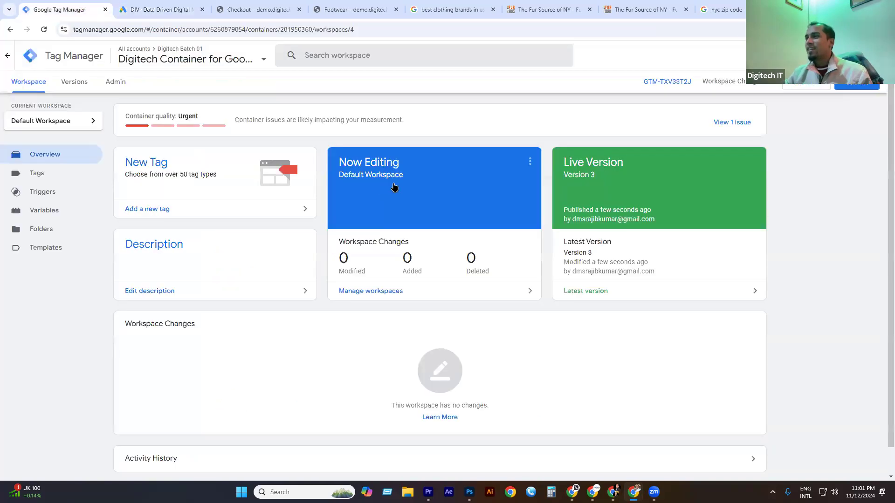
In the workspace's Tags list, start a new untitled tag.
{"action": "left_click", "coordinate": [38, 175]}
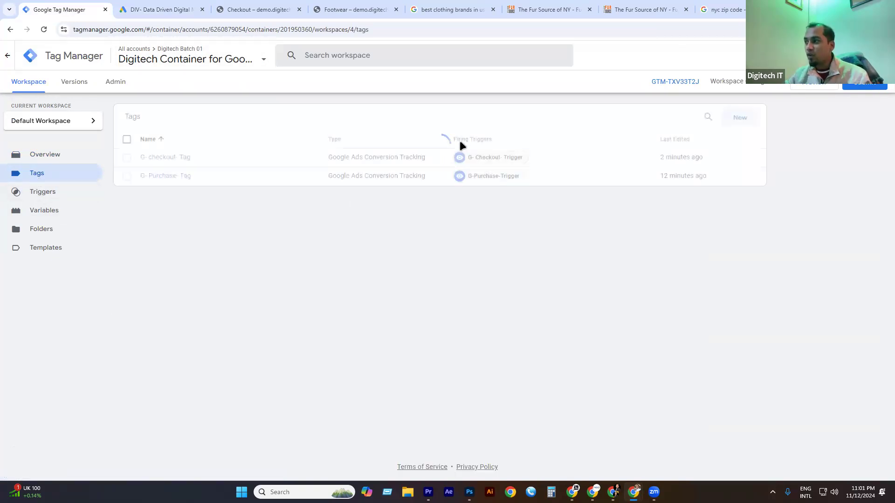
{"action": "left_click", "coordinate": [742, 111]}
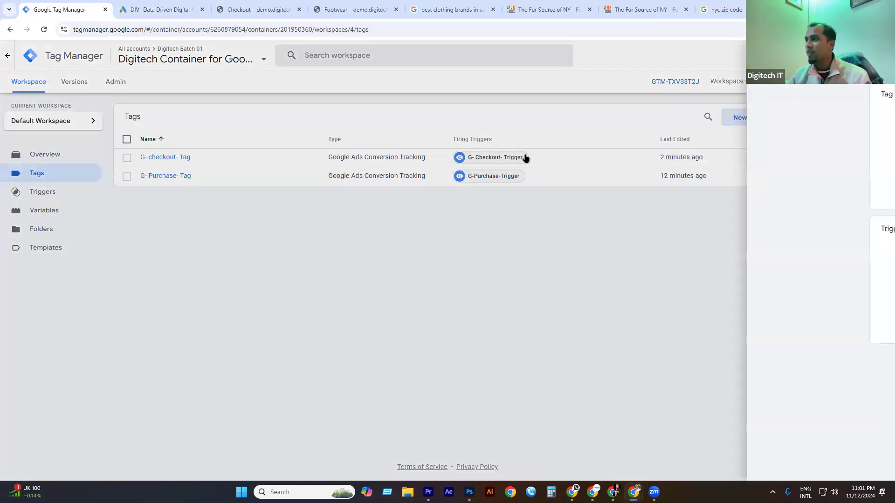
Name the tag G- Add to Cart-Tag and make it a Google Ads Conversion Tracking tag.
{"action": "double_click", "coordinate": [278, 55]}
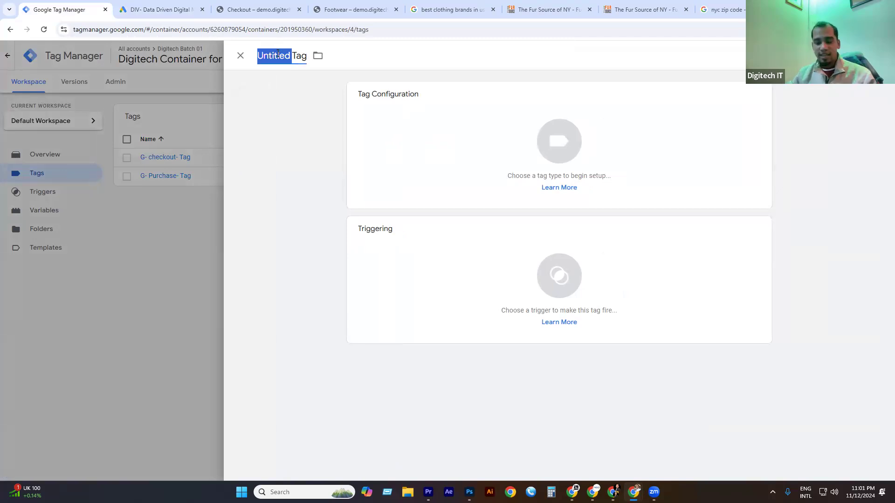
{"action": "type", "text": "A"}
{"action": "key", "text": "BackSpace"}
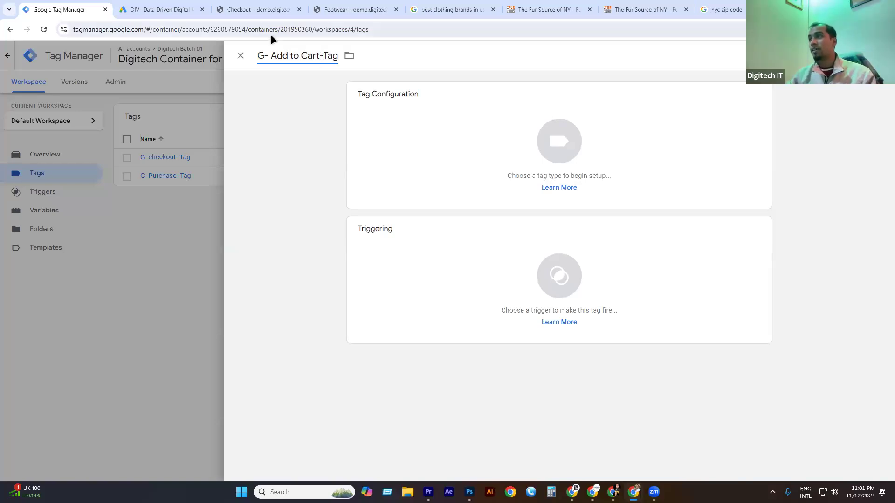
{"action": "left_click", "coordinate": [557, 153]}
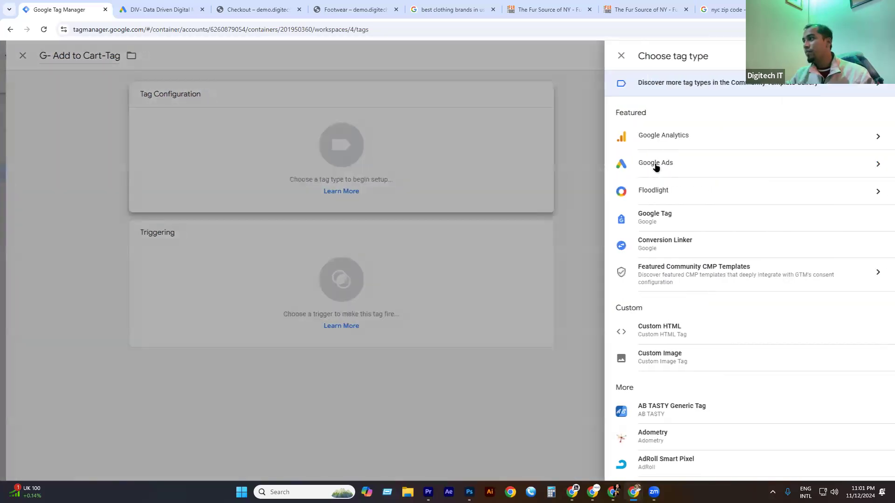
{"action": "left_click", "coordinate": [656, 165]}
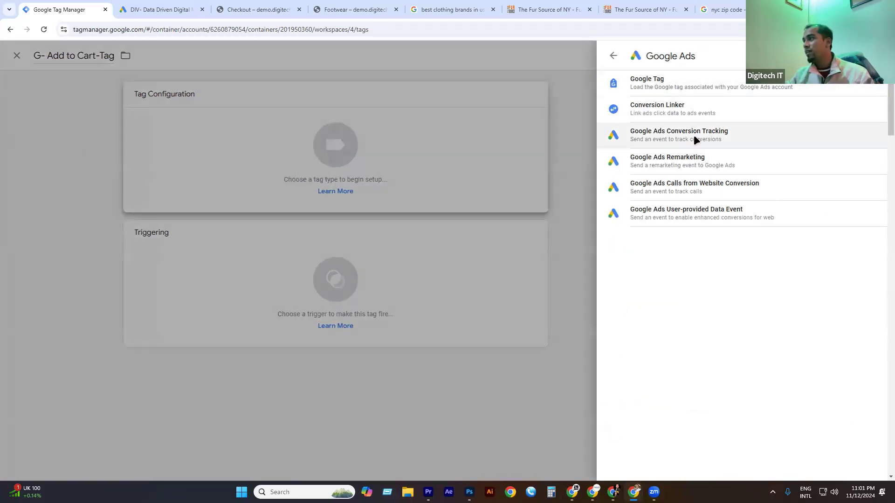
{"action": "left_click", "coordinate": [694, 136]}
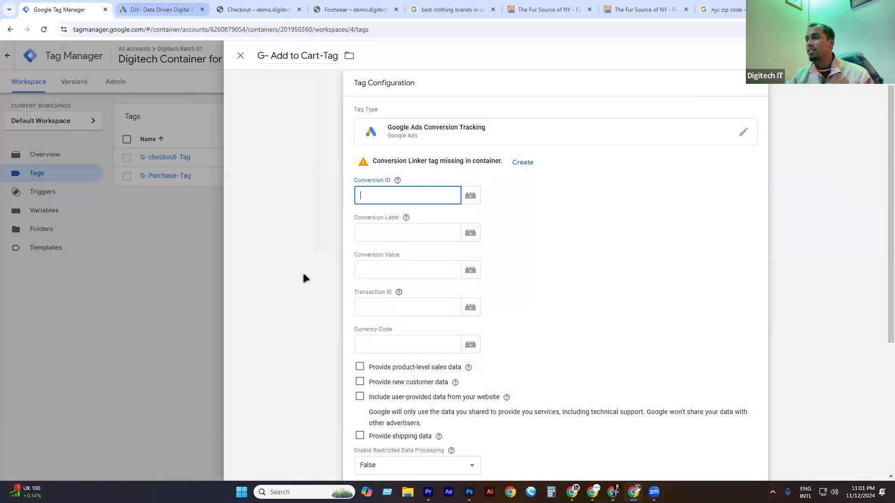
{"action": "key", "text": "ctrl+Tab"}
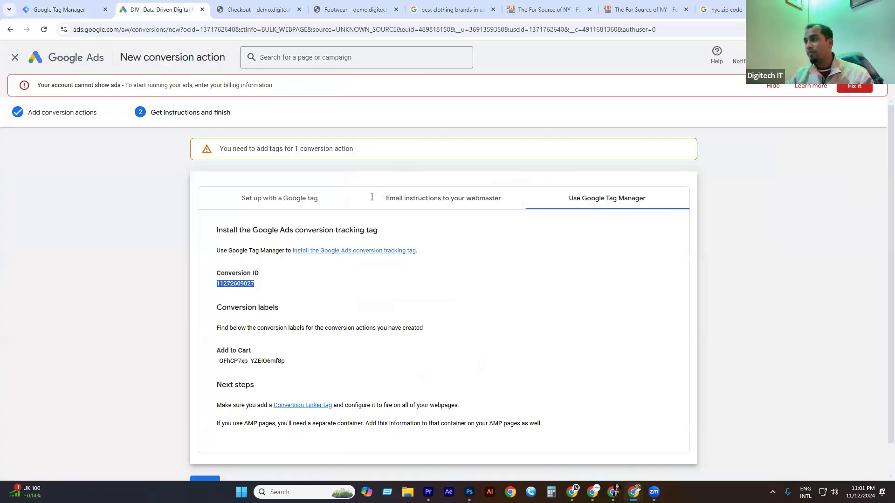
{"action": "key", "text": "ctrl+shift+Tab"}
{"action": "key", "text": "ctrl+v"}
{"action": "key", "text": "ctrl+Tab"}
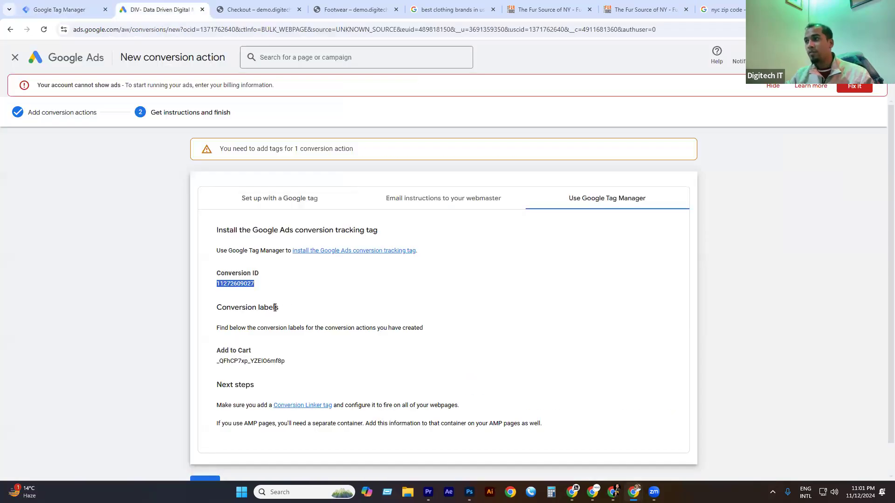
{"action": "double_click", "coordinate": [247, 362]}
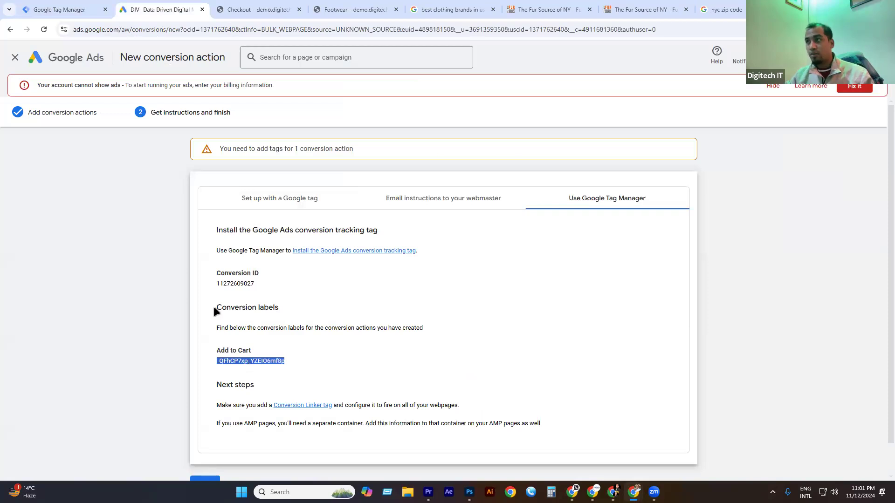
{"action": "key", "text": "ctrl+shift+Tab"}
{"action": "left_click", "coordinate": [397, 237]}
{"action": "key", "text": "ctrl+v"}
{"action": "scroll", "coordinate": [439, 275], "scroll_direction": "down", "scroll_amount": 5}
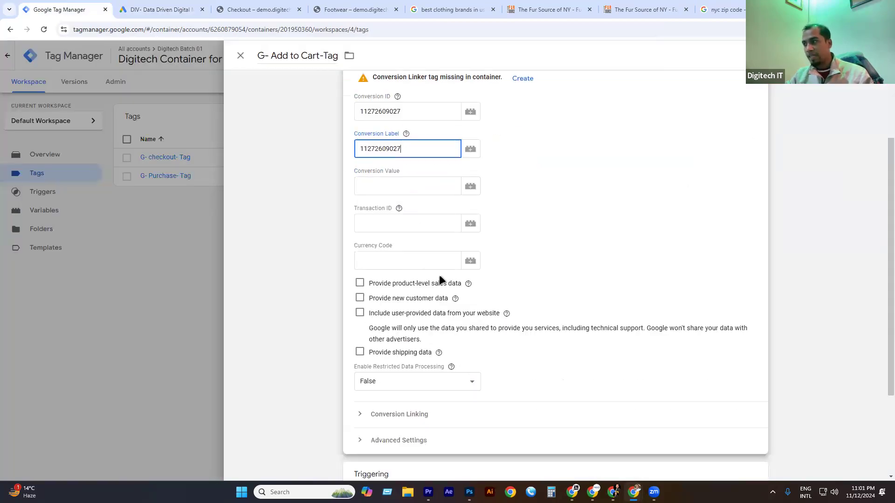
{"action": "left_click", "coordinate": [485, 368]}
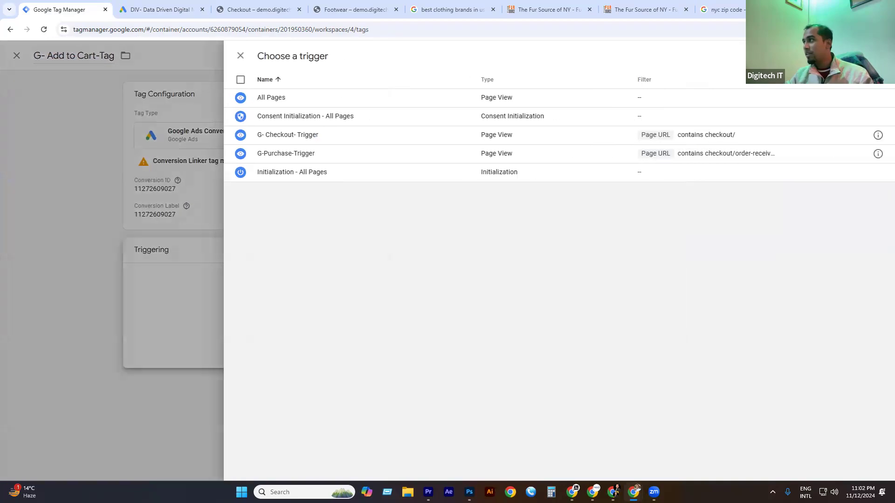
Create trigger G- Add to Cart- Trigger as a Page View on some pages, conditioned on Page URL.
{"action": "left_click", "coordinate": [878, 56]}
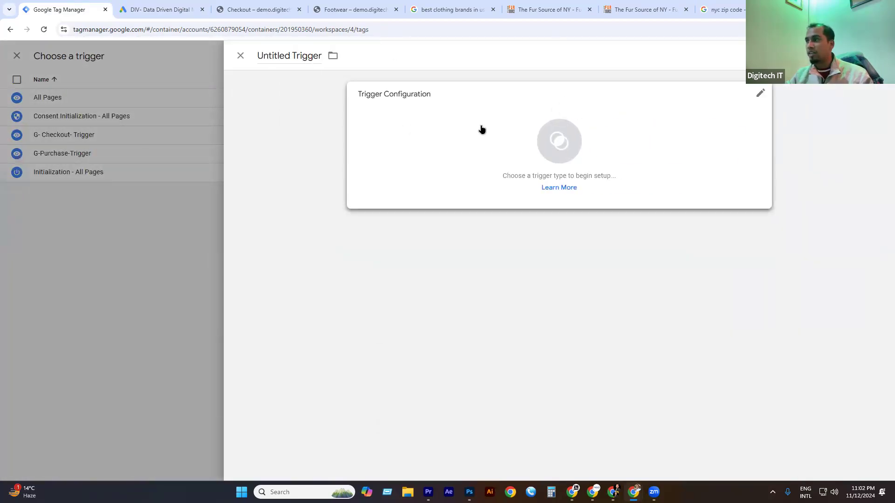
{"action": "double_click", "coordinate": [274, 55]}
{"action": "type", "text": "A"}
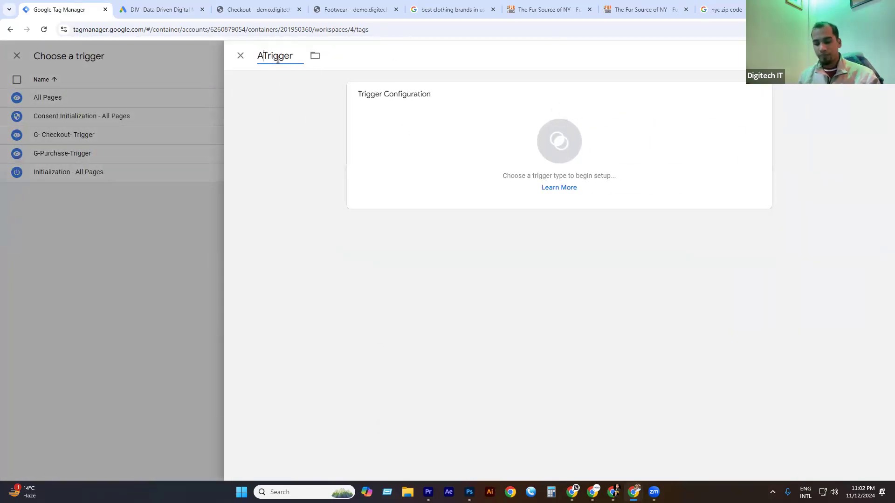
{"action": "key", "text": "BackSpace"}
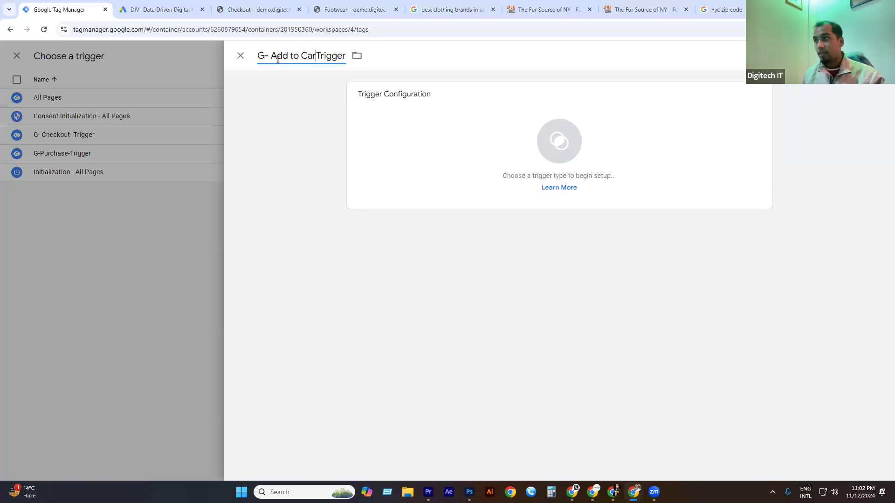
{"action": "type", "text": "to Cart-"}
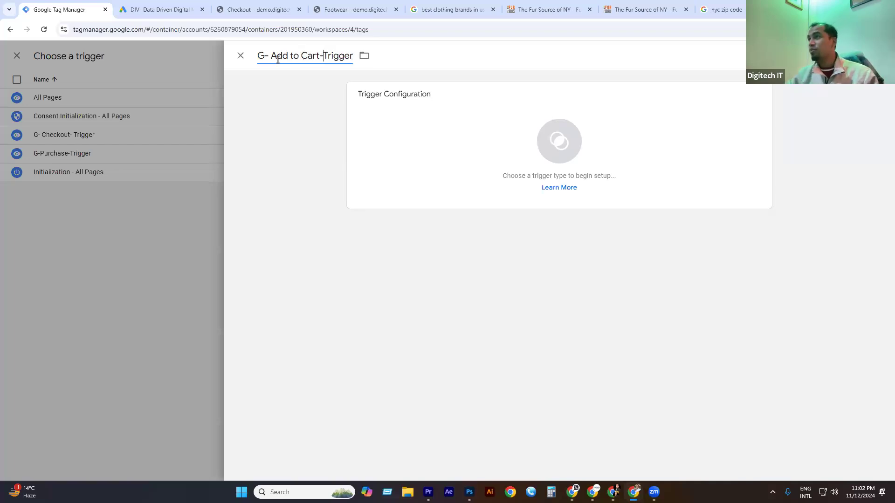
{"action": "left_click", "coordinate": [572, 134]}
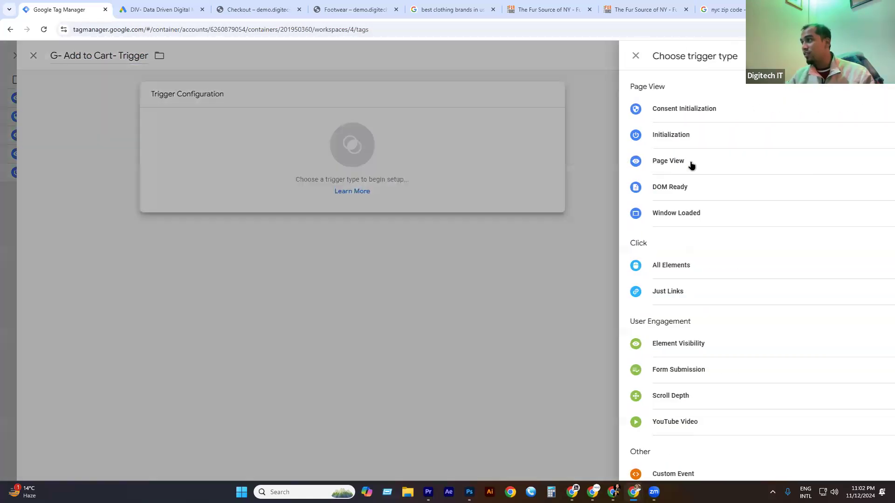
{"action": "left_click", "coordinate": [658, 162]}
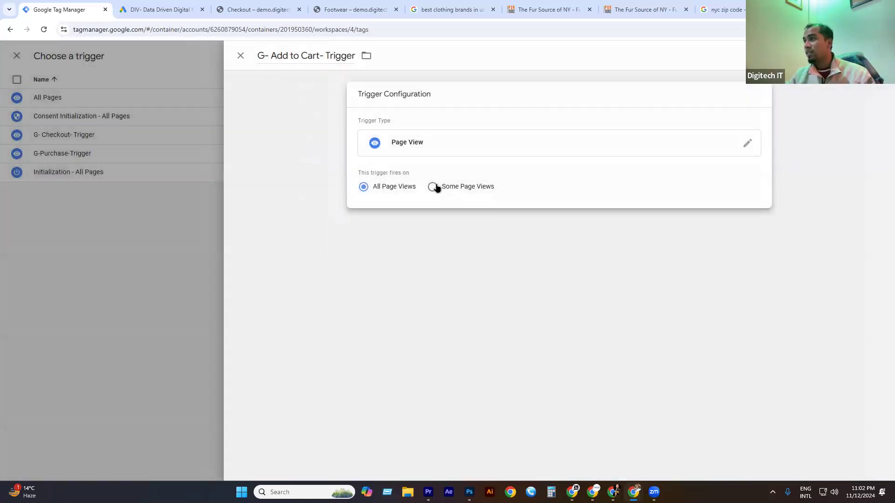
{"action": "left_click", "coordinate": [433, 187]}
{"action": "left_click", "coordinate": [472, 226]}
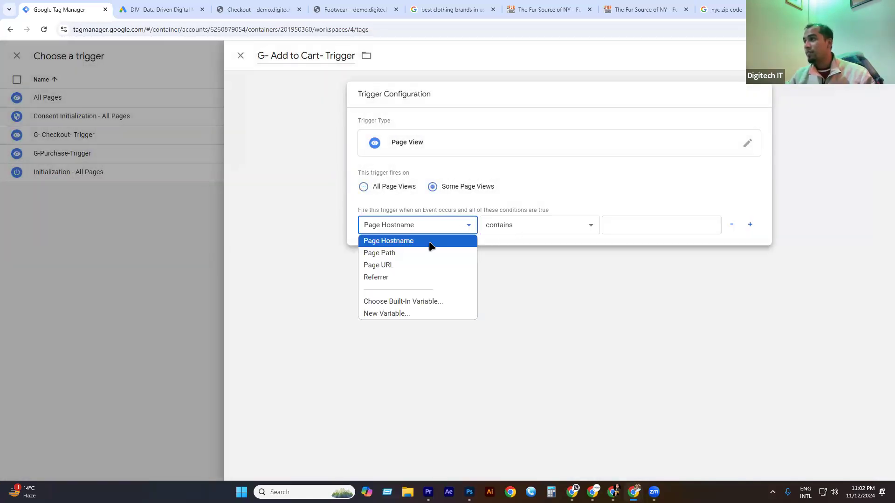
{"action": "left_click", "coordinate": [406, 261]}
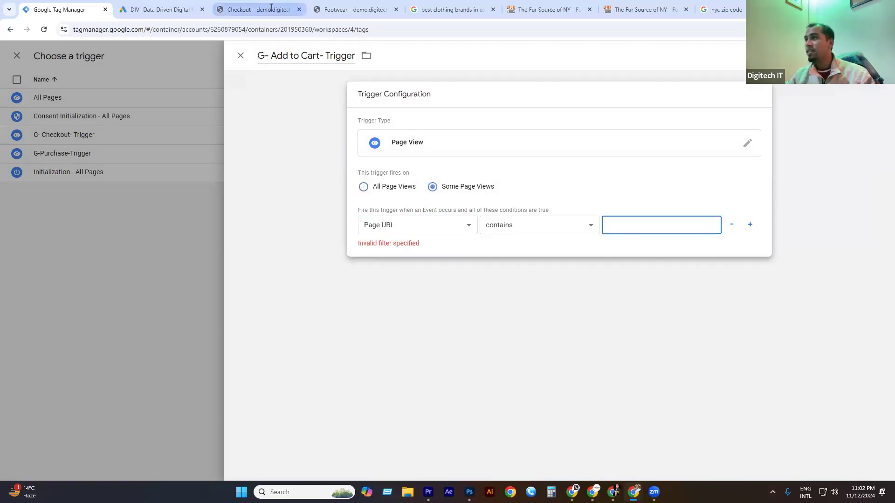
Copy 'cart/' from the store's cart page, set Page URL contains cart/, and save the trigger.
{"action": "left_click", "coordinate": [257, 10]}
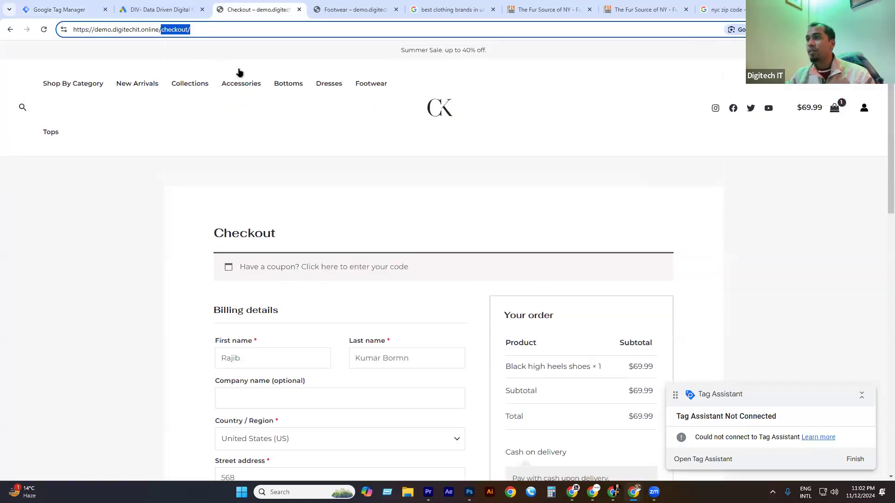
{"action": "left_click", "coordinate": [192, 87]}
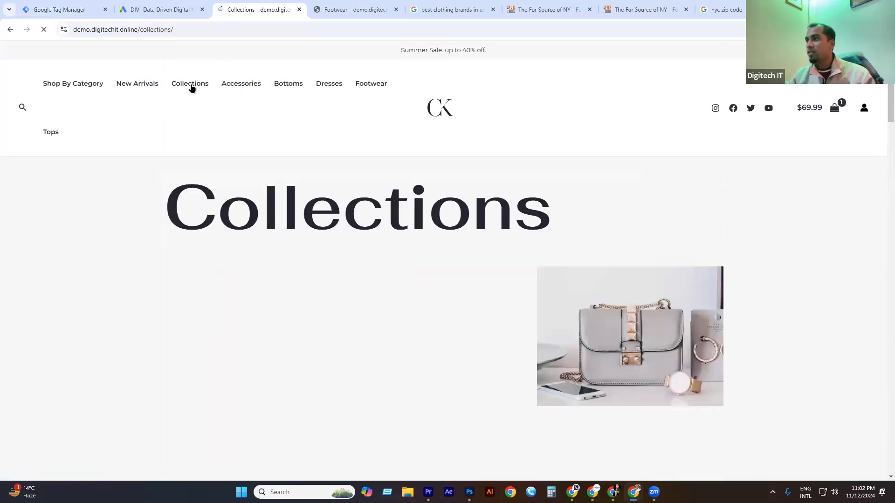
{"action": "scroll", "coordinate": [517, 242], "scroll_direction": "down", "scroll_amount": 12}
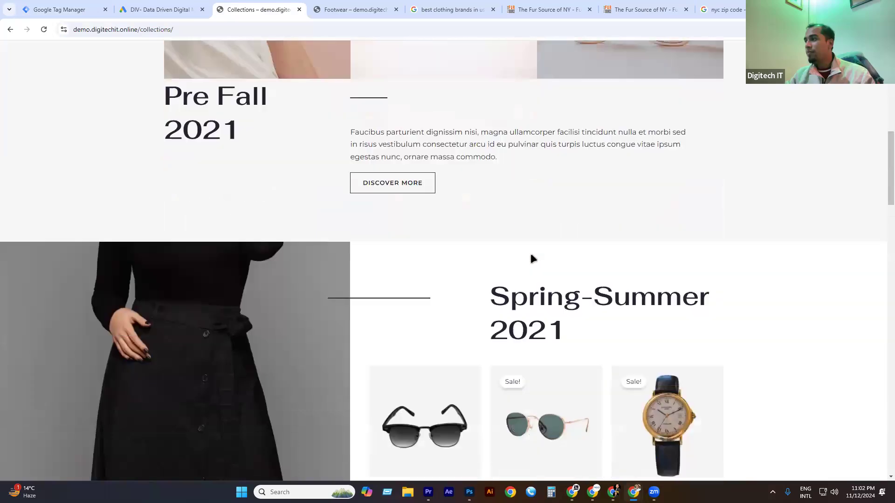
{"action": "left_click", "coordinate": [530, 250]}
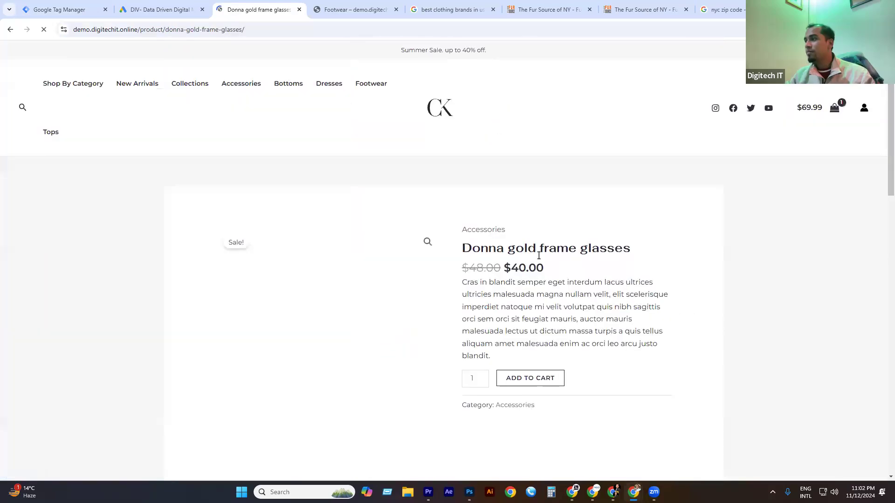
{"action": "left_click", "coordinate": [530, 378]}
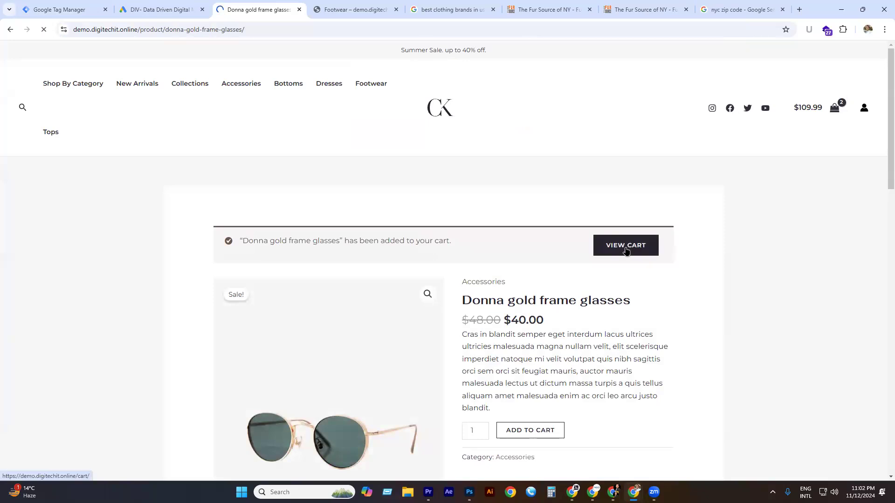
{"action": "left_click", "coordinate": [626, 246]}
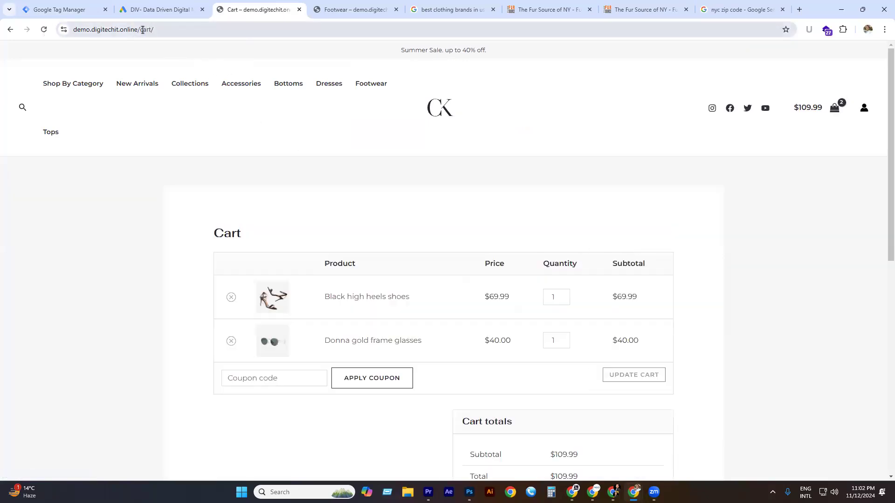
{"action": "left_click_drag", "start_coordinate": [139, 30], "coordinate": [180, 30]}
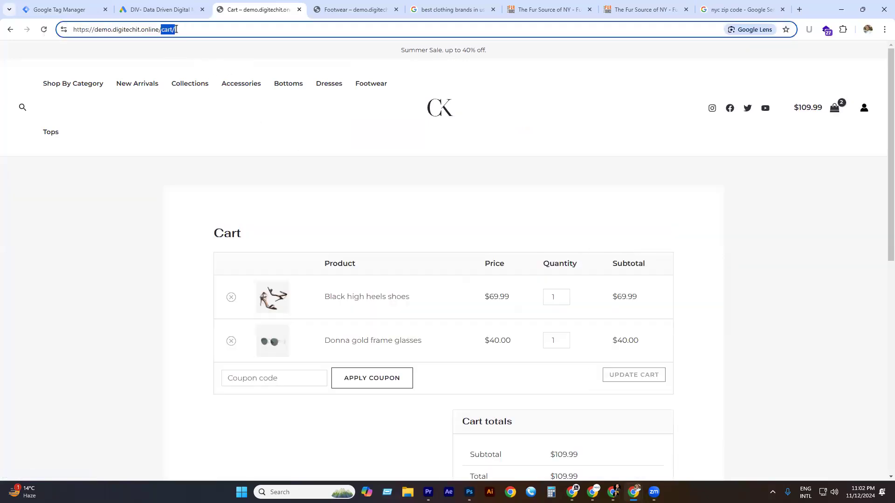
{"action": "key", "text": "ctrl+v"}
{"action": "key", "text": "ctrl+z"}
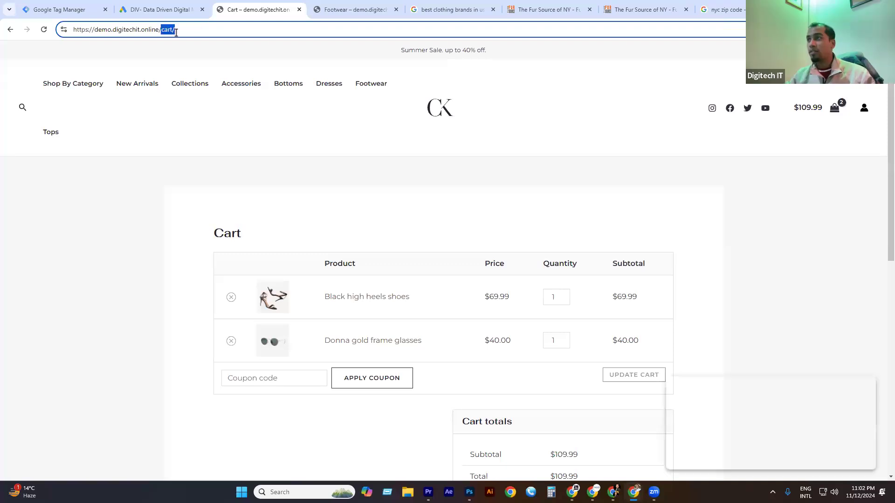
{"action": "left_click", "coordinate": [82, 9]}
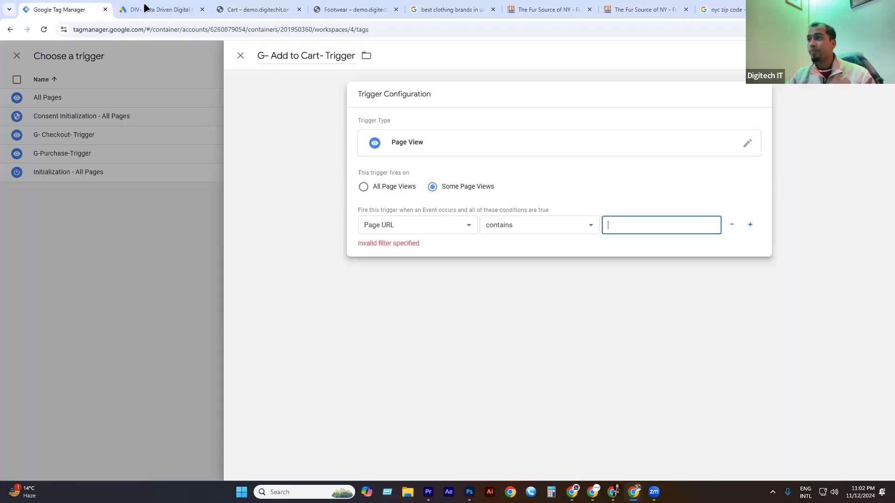
{"action": "type", "text": "cart/"}
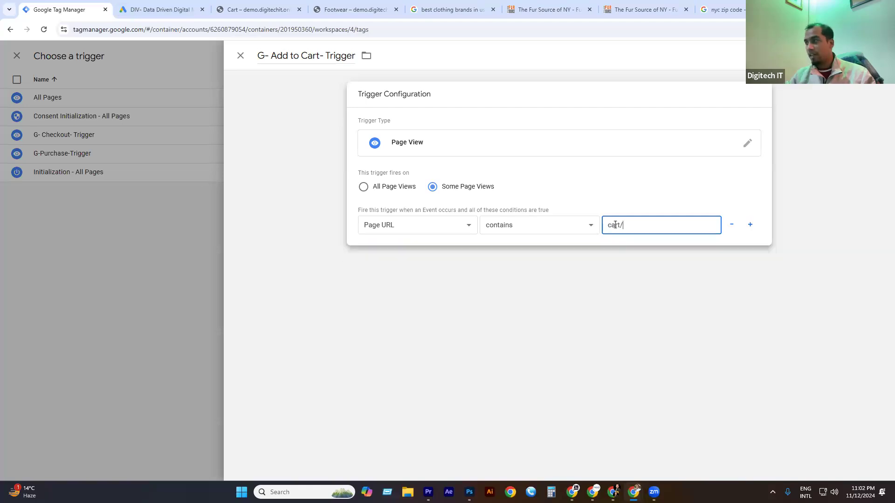
{"action": "left_click", "coordinate": [856, 55]}
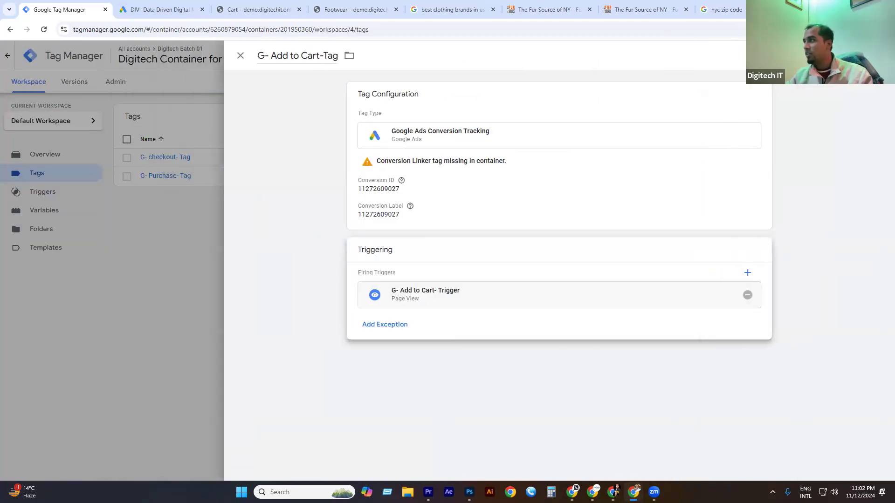
Save the add-to-cart tag, publish the workspace as Version 4, and return to the workspace overview.
{"action": "left_click", "coordinate": [856, 55]}
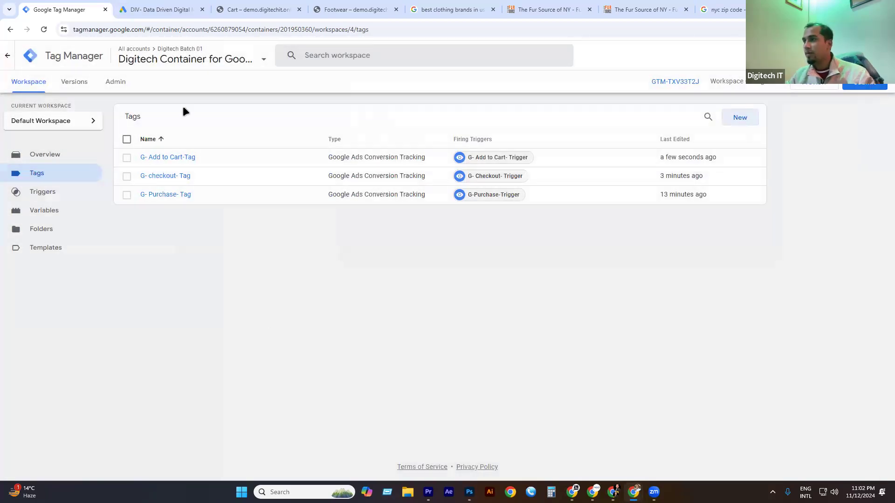
{"action": "left_click", "coordinate": [865, 85]}
{"action": "left_click", "coordinate": [861, 56]}
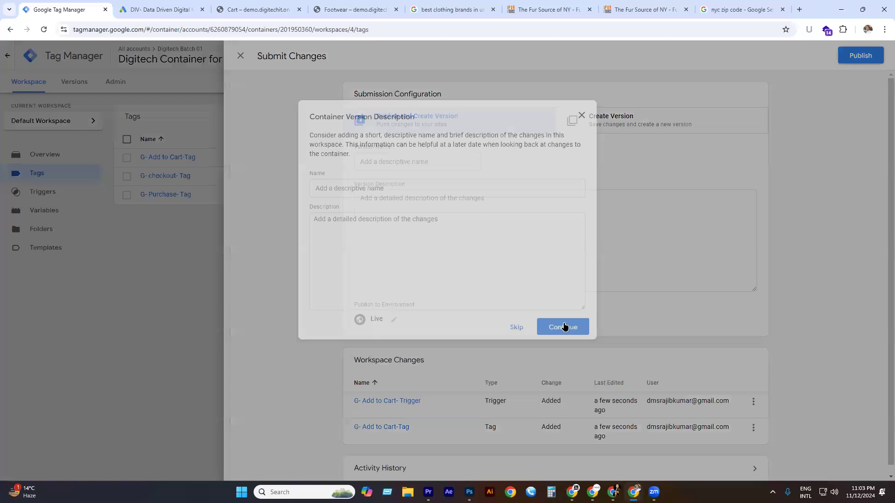
{"action": "left_click", "coordinate": [554, 329]}
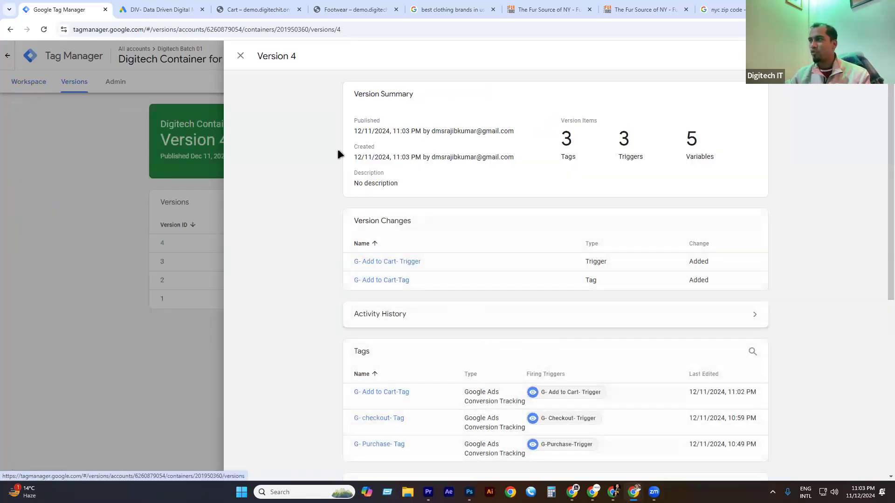
{"action": "left_click", "coordinate": [240, 56]}
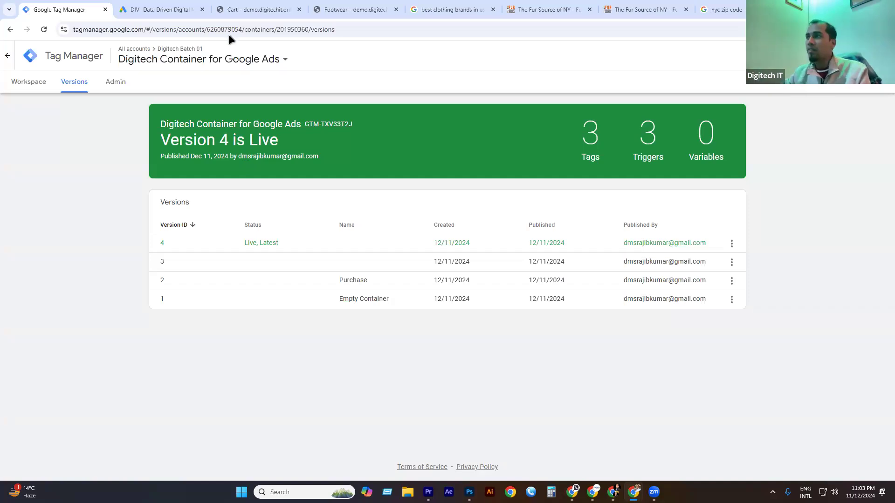
{"action": "left_click", "coordinate": [45, 86]}
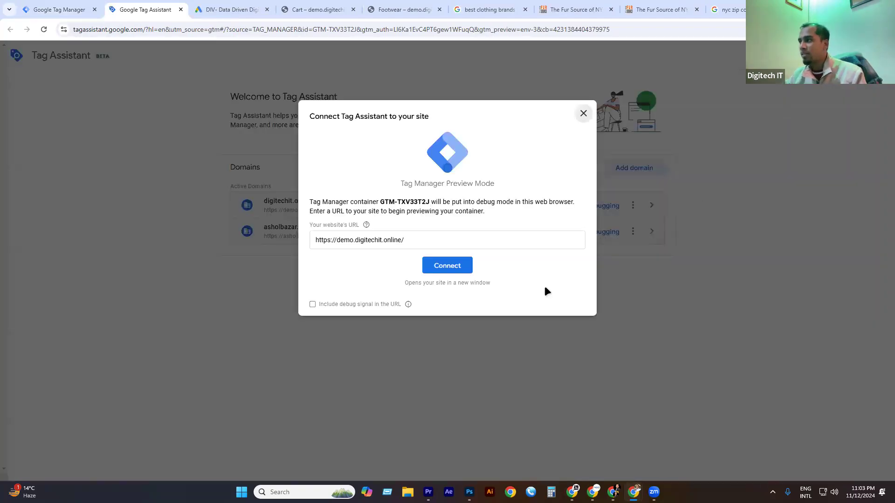
Connect Tag Assistant to the demo site and arrange the debug and site windows.
{"action": "left_click", "coordinate": [458, 271]}
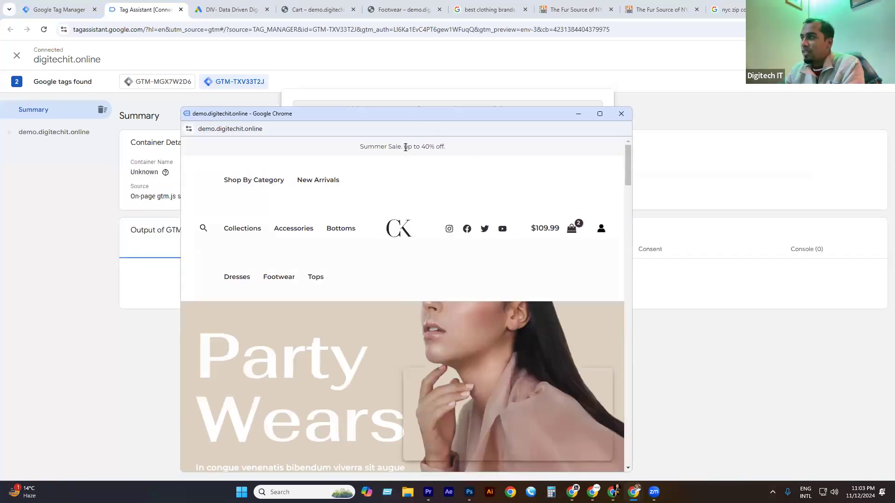
{"action": "left_click_drag", "start_coordinate": [350, 114], "coordinate": [732, 248]}
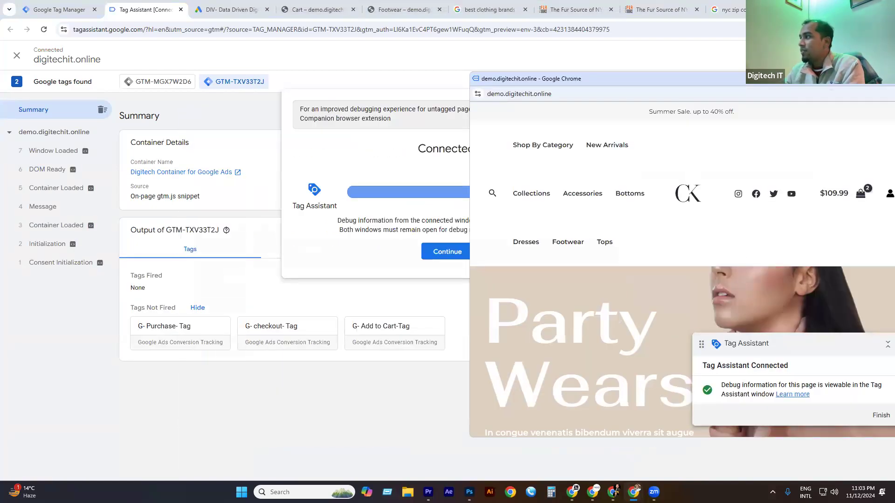
{"action": "left_click", "coordinate": [377, 86]}
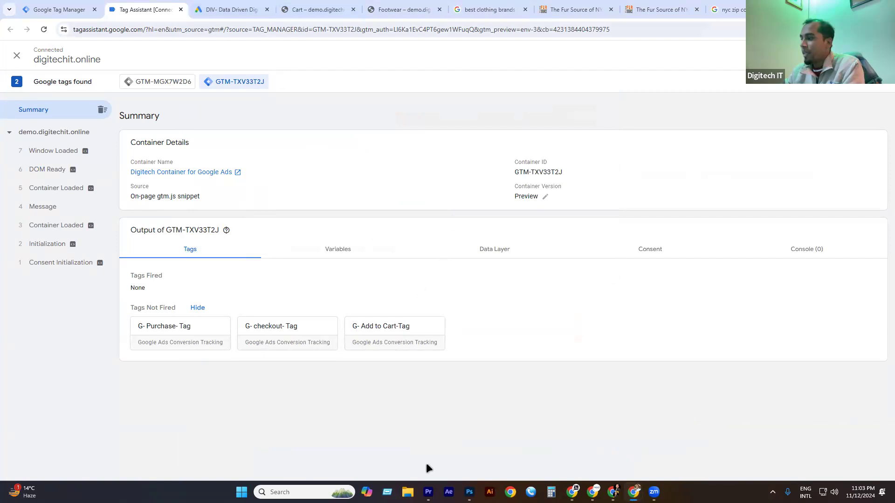
{"action": "mouse_move", "coordinate": [633, 492]}
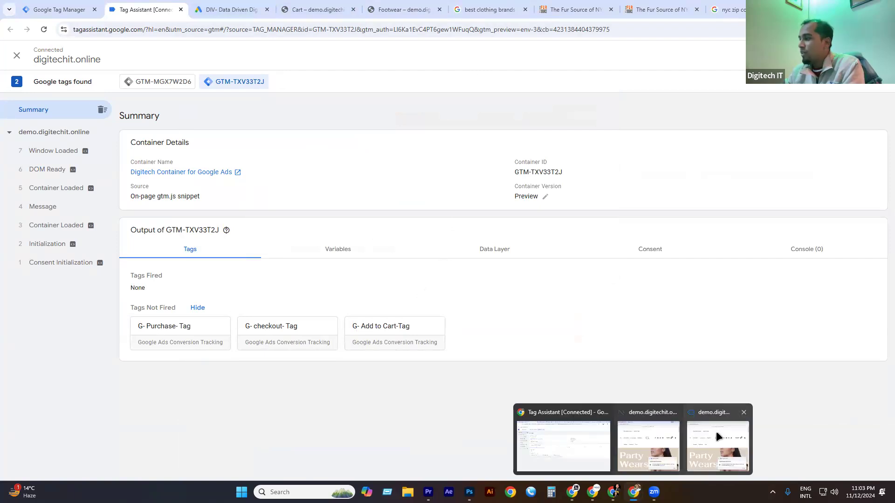
{"action": "left_click", "coordinate": [719, 444]}
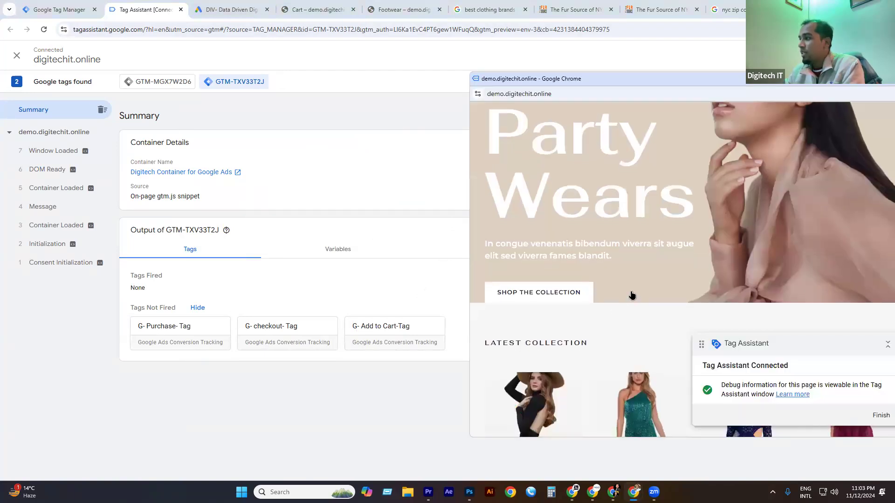
{"action": "scroll", "coordinate": [684, 280], "scroll_direction": "down", "scroll_amount": 3}
{"action": "scroll", "coordinate": [690, 224], "scroll_direction": "down", "scroll_amount": 2}
{"action": "scroll", "coordinate": [519, 224], "scroll_direction": "up", "scroll_amount": 1}
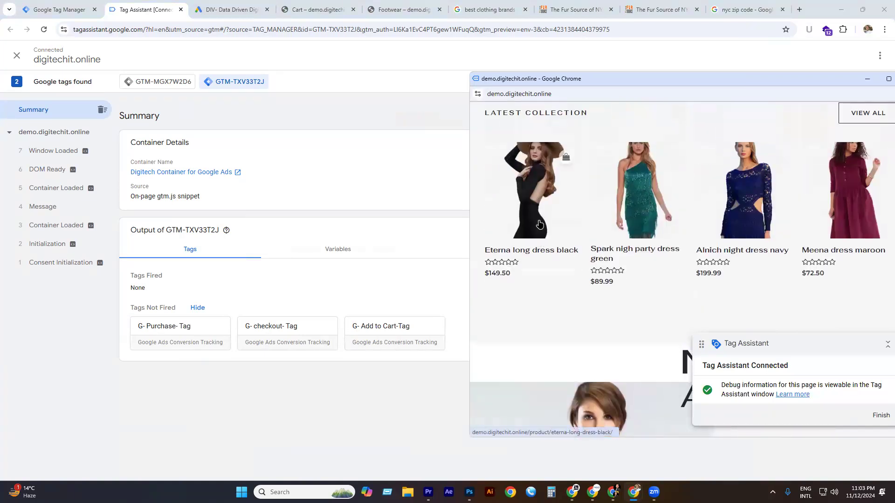
Add the Eterna long dress black to the cart, check out, and place a test order.
{"action": "left_click", "coordinate": [539, 227]}
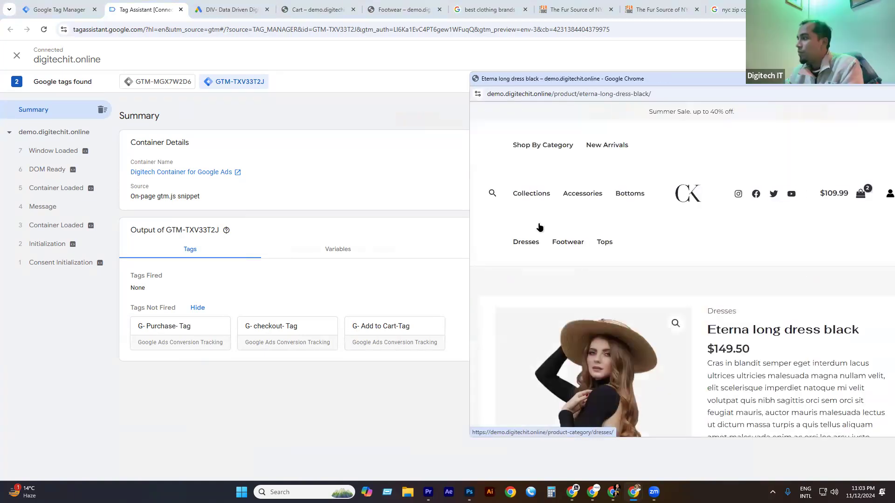
{"action": "scroll", "coordinate": [770, 274], "scroll_direction": "down", "scroll_amount": 2}
{"action": "scroll", "coordinate": [770, 274], "scroll_direction": "down", "scroll_amount": 2}
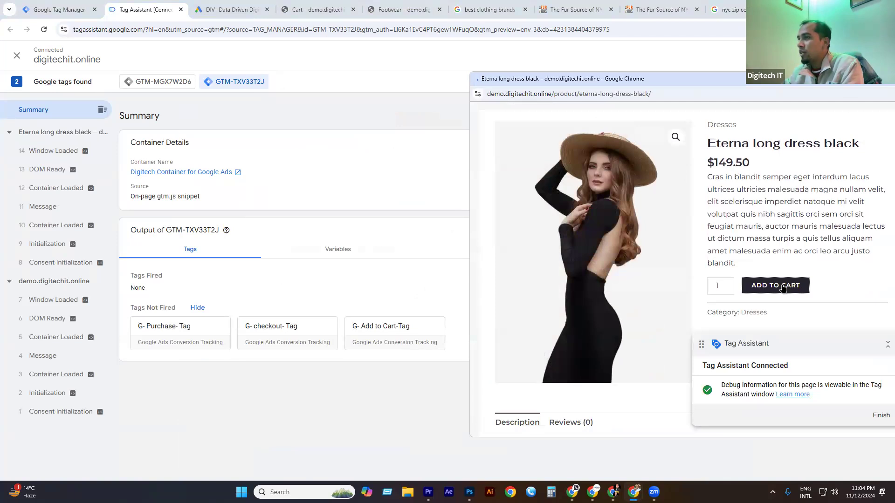
{"action": "left_click", "coordinate": [828, 324]}
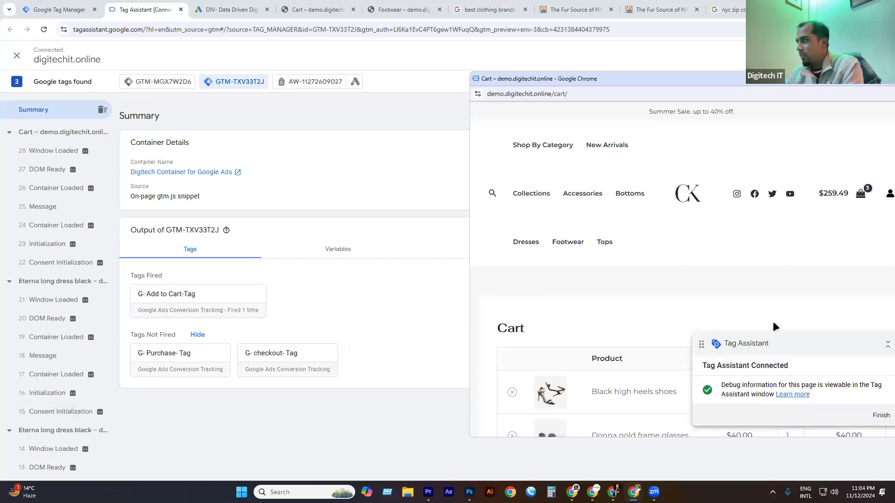
{"action": "scroll", "coordinate": [783, 279], "scroll_direction": "down", "scroll_amount": 10}
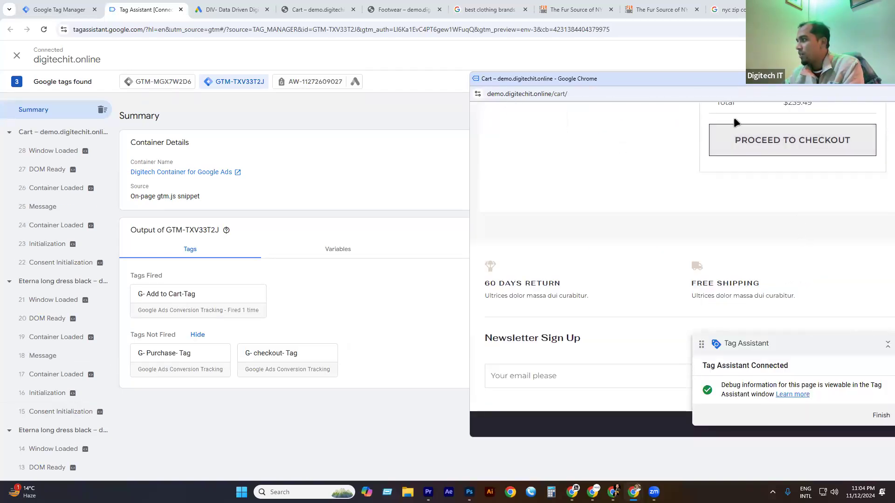
{"action": "left_click", "coordinate": [765, 140]}
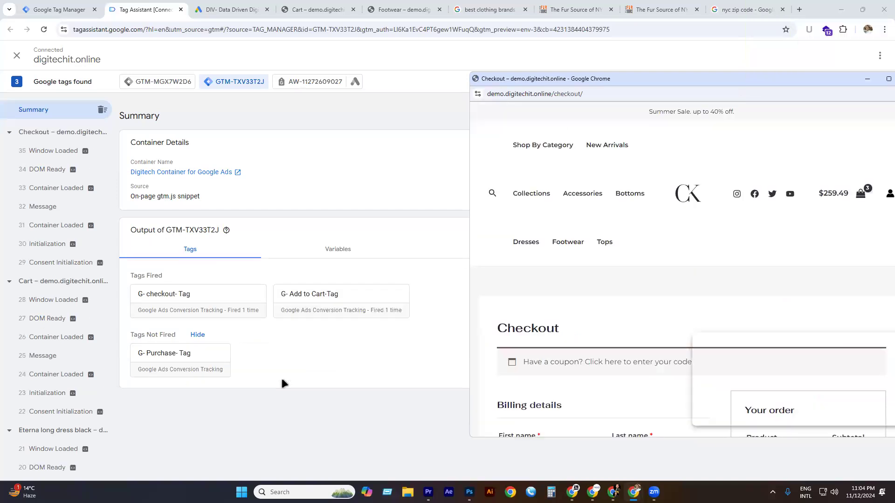
{"action": "scroll", "coordinate": [639, 260], "scroll_direction": "down", "scroll_amount": 15}
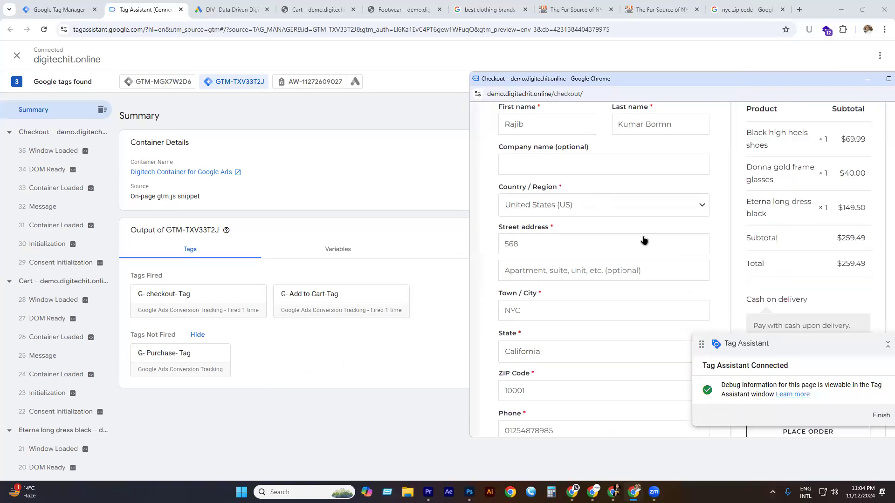
{"action": "scroll", "coordinate": [681, 241], "scroll_direction": "up", "scroll_amount": 1}
{"action": "left_click", "coordinate": [786, 161]}
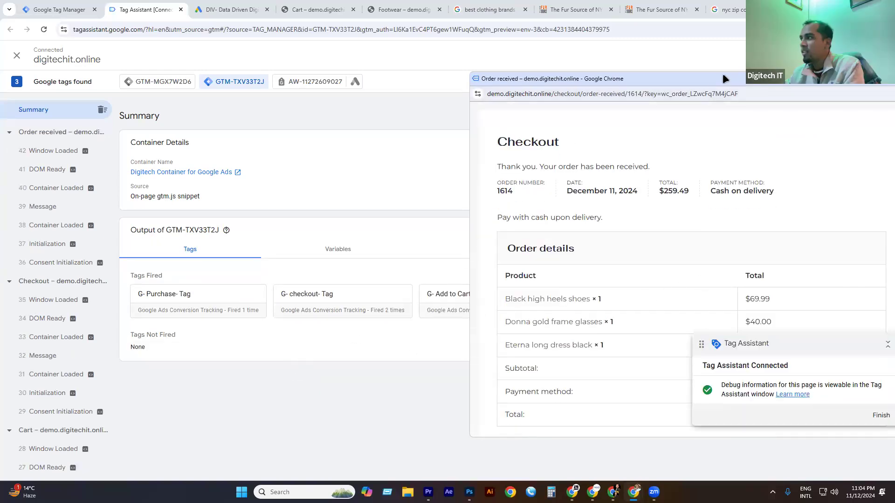
Confirm the Purchase, checkout and Add to Cart tags fired, then close the debug windows.
{"action": "left_click_drag", "start_coordinate": [715, 76], "coordinate": [452, 112]}
{"action": "left_click", "coordinate": [604, 114]}
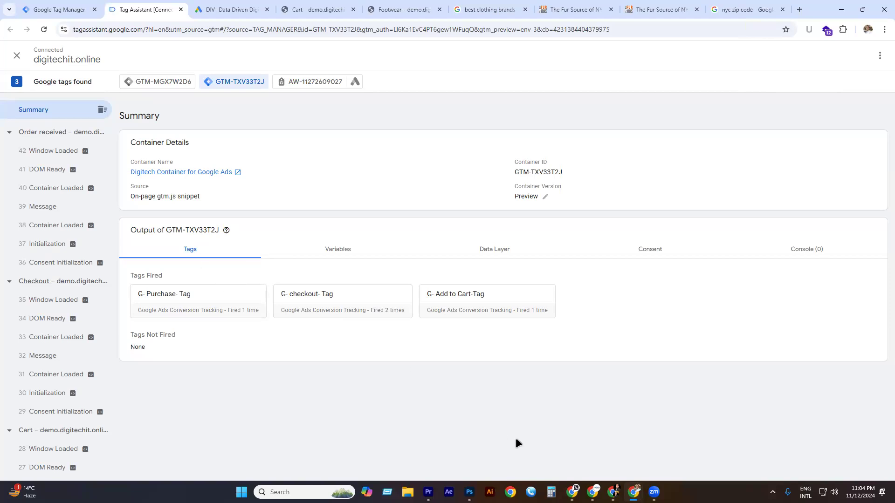
{"action": "mouse_move", "coordinate": [633, 492]}
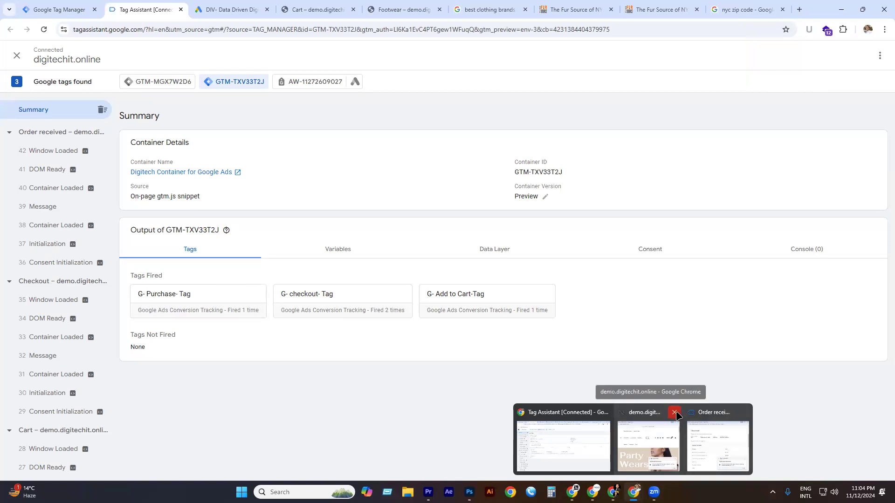
{"action": "left_click", "coordinate": [676, 412]}
{"action": "left_click", "coordinate": [709, 412]}
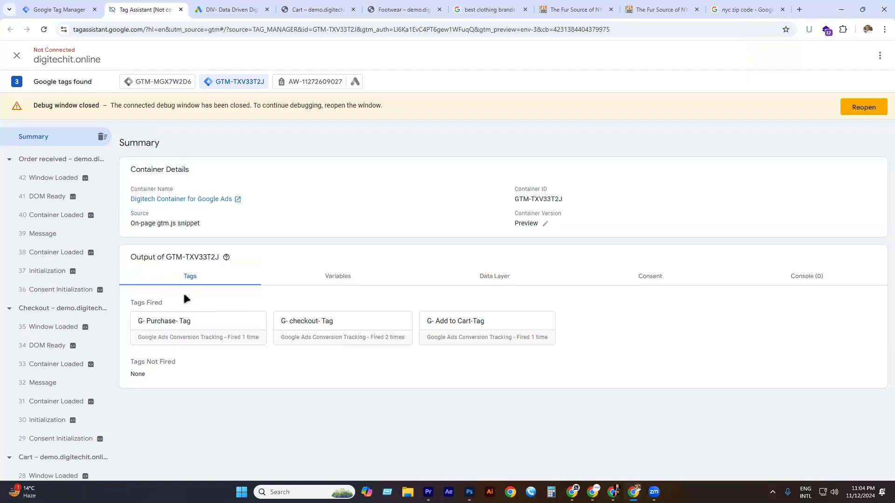
Reload Tag Manager, open the Variables page, and start a new user-defined variable.
{"action": "left_click", "coordinate": [66, 10]}
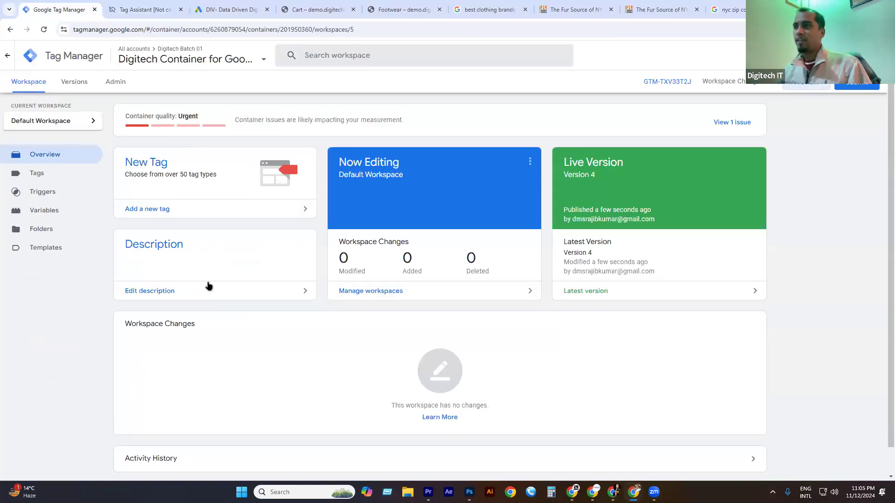
{"action": "left_click", "coordinate": [44, 30]}
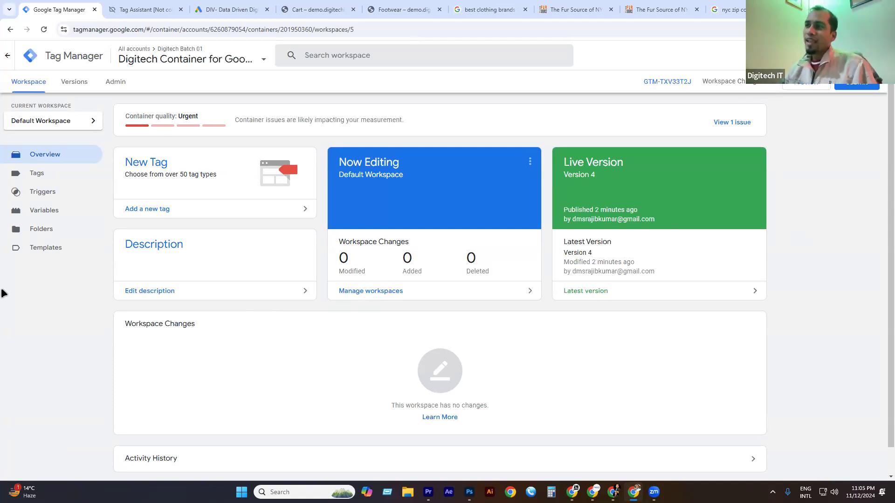
{"action": "left_click", "coordinate": [45, 213]}
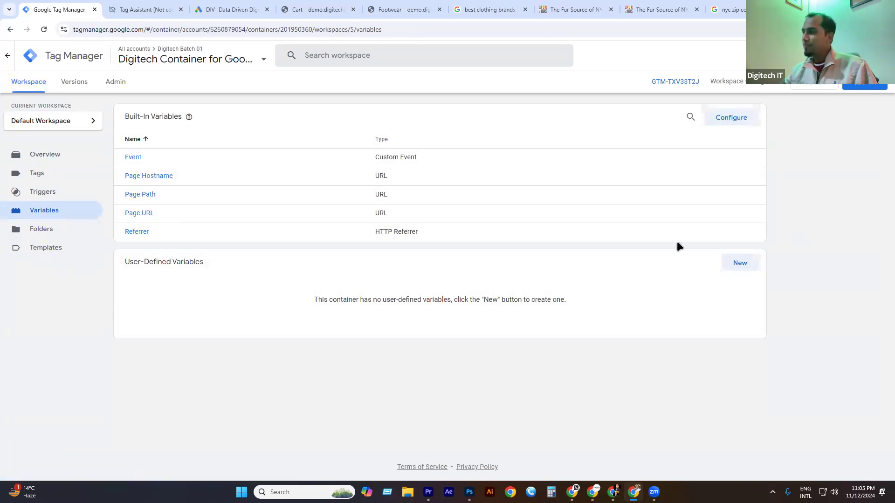
{"action": "left_click", "coordinate": [740, 264]}
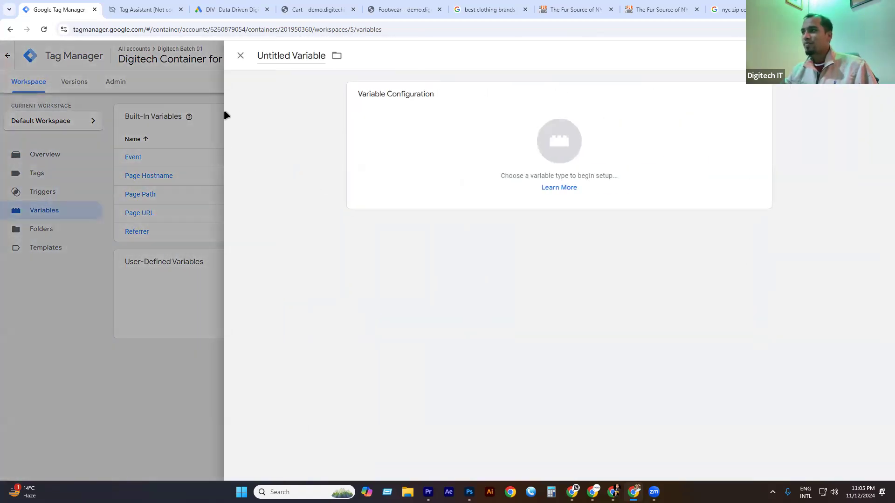
Name the new variable 'GTM ID' and set its type to Constant.
{"action": "left_click", "coordinate": [281, 57]}
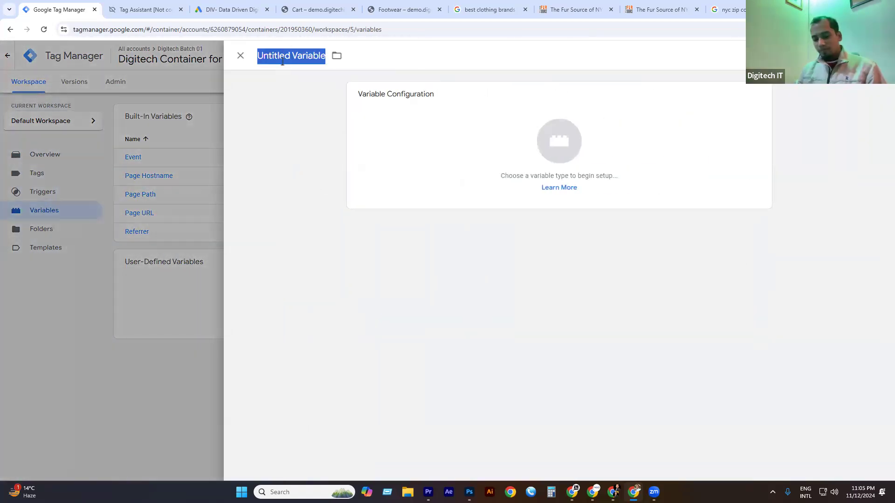
{"action": "type", "text": "GTM "}
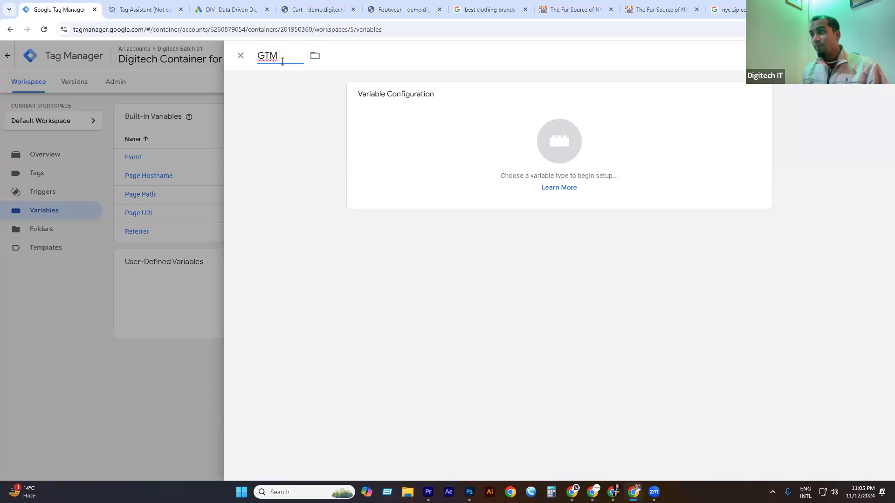
{"action": "type", "text": "ID"}
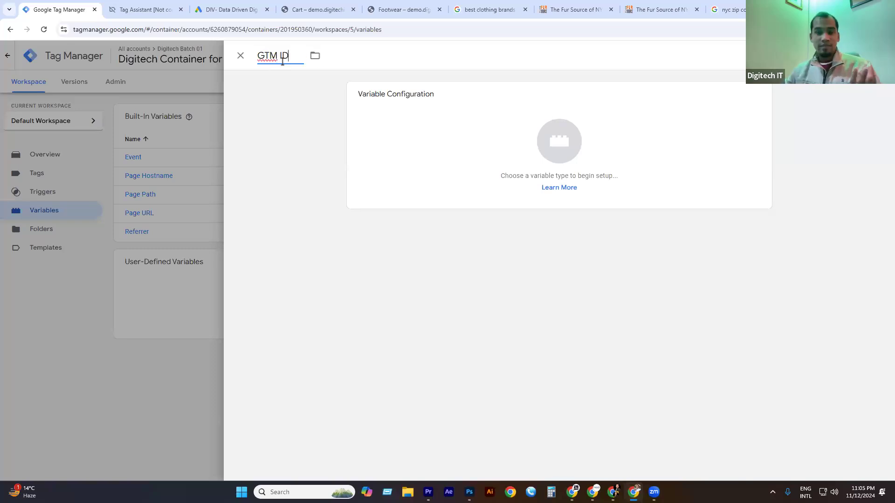
{"action": "left_click", "coordinate": [565, 138]}
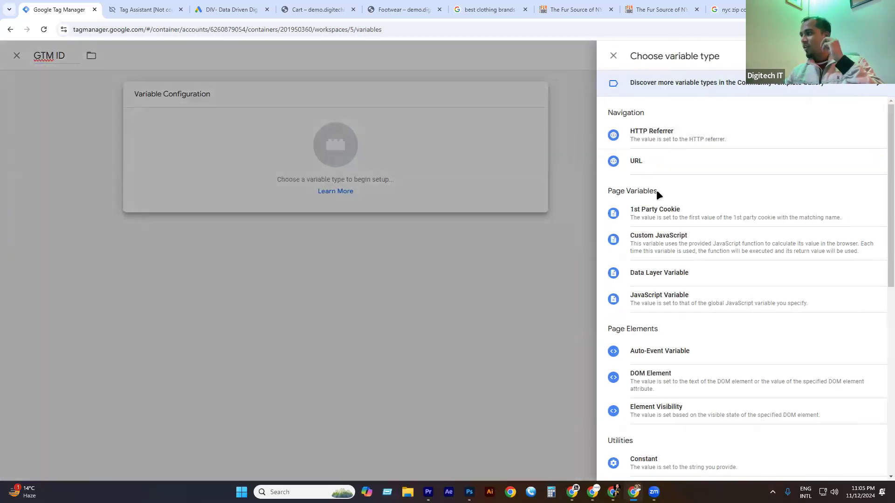
{"action": "scroll", "coordinate": [673, 223], "scroll_direction": "down", "scroll_amount": 7}
{"action": "scroll", "coordinate": [674, 224], "scroll_direction": "down", "scroll_amount": 1}
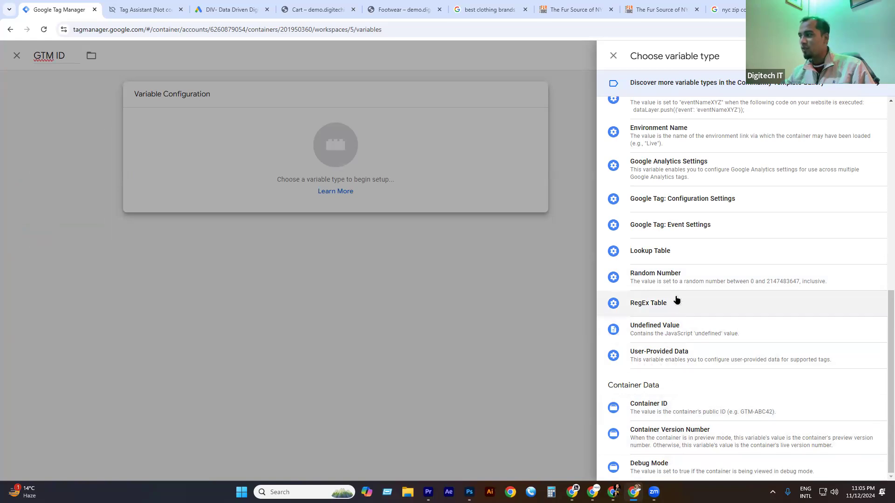
{"action": "scroll", "coordinate": [668, 199], "scroll_direction": "up", "scroll_amount": 1}
{"action": "scroll", "coordinate": [668, 199], "scroll_direction": "up", "scroll_amount": 3}
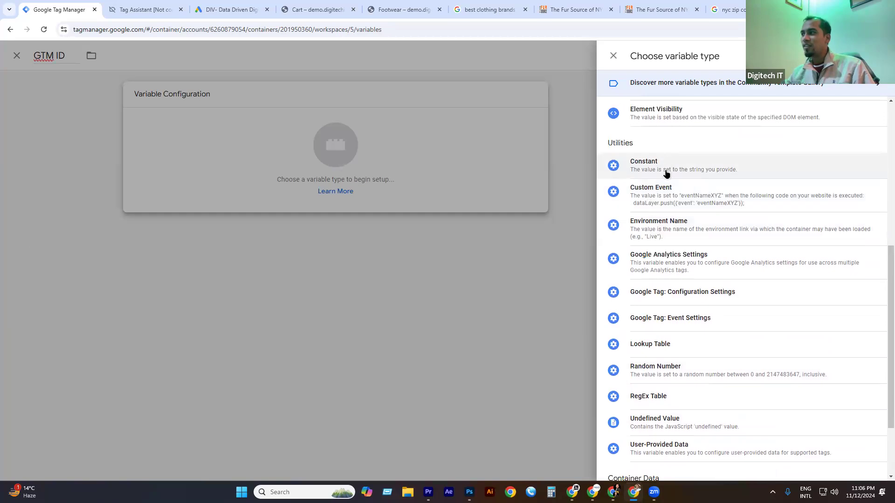
{"action": "left_click", "coordinate": [666, 169]}
Enter GTM-021215255 as the constant's value and save the variable.
{"action": "left_click", "coordinate": [375, 188]}
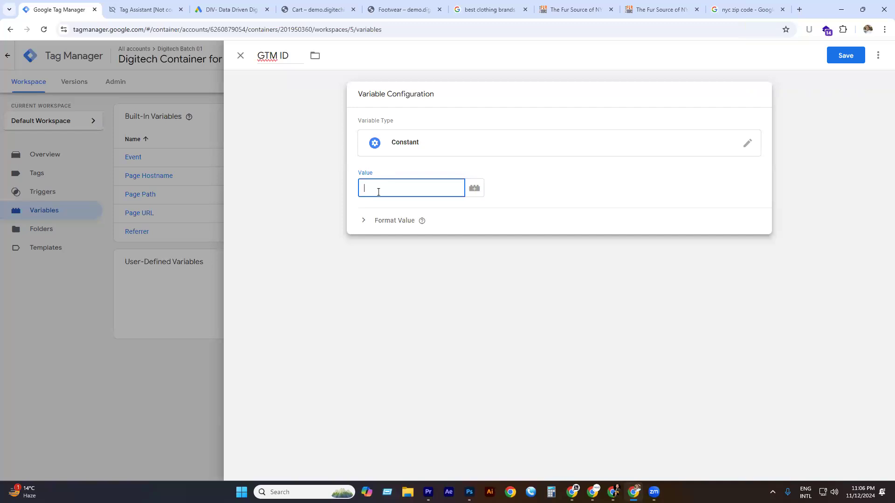
{"action": "type", "text": "M-021215255"}
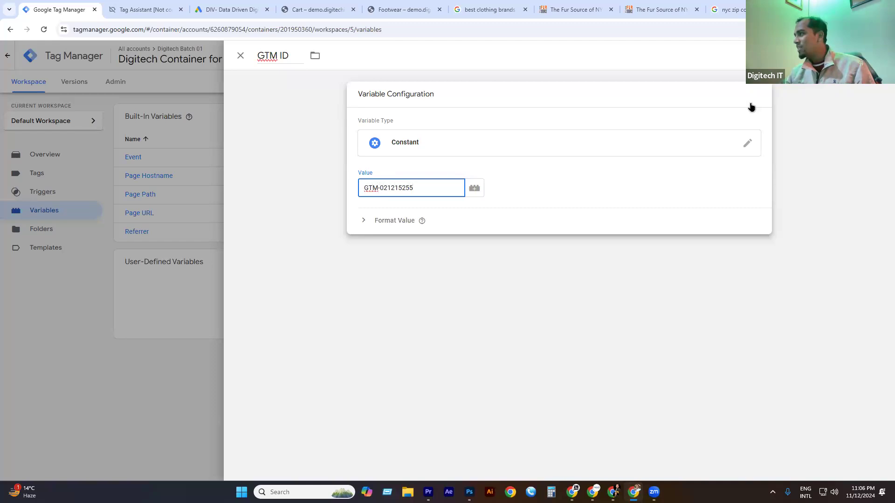
{"action": "left_click", "coordinate": [852, 56]}
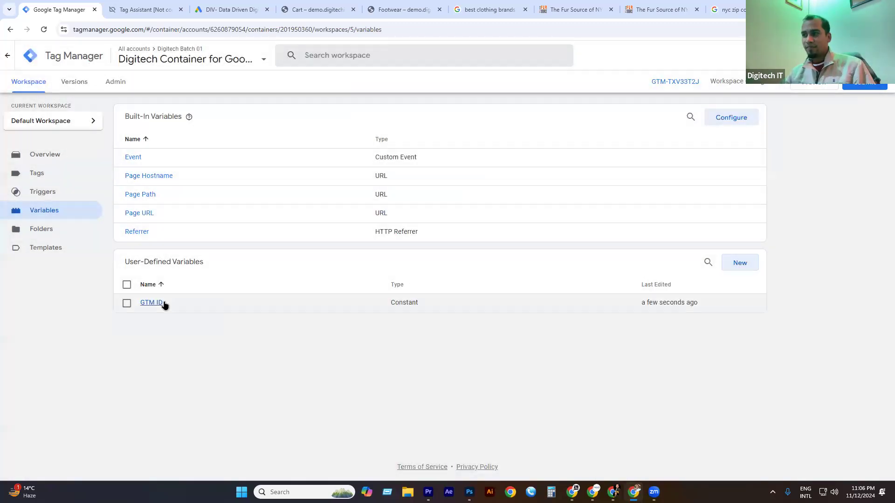
{"action": "left_click", "coordinate": [47, 180]}
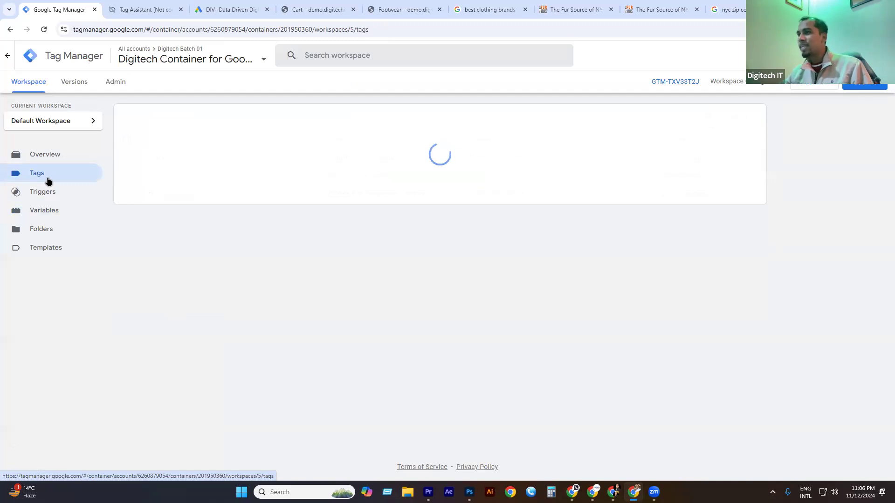
Create a new Google Tag with its Tag ID set to the {{GTM ID}} variable.
{"action": "left_click", "coordinate": [731, 117]}
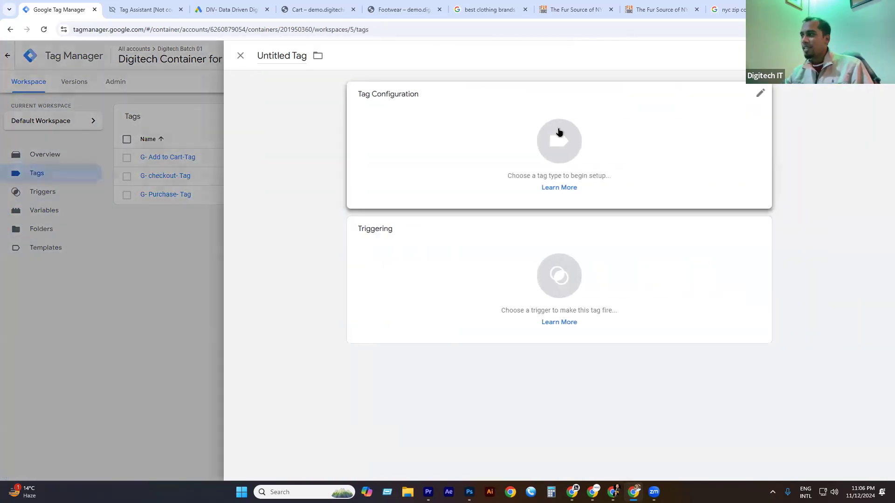
{"action": "left_click", "coordinate": [558, 134]}
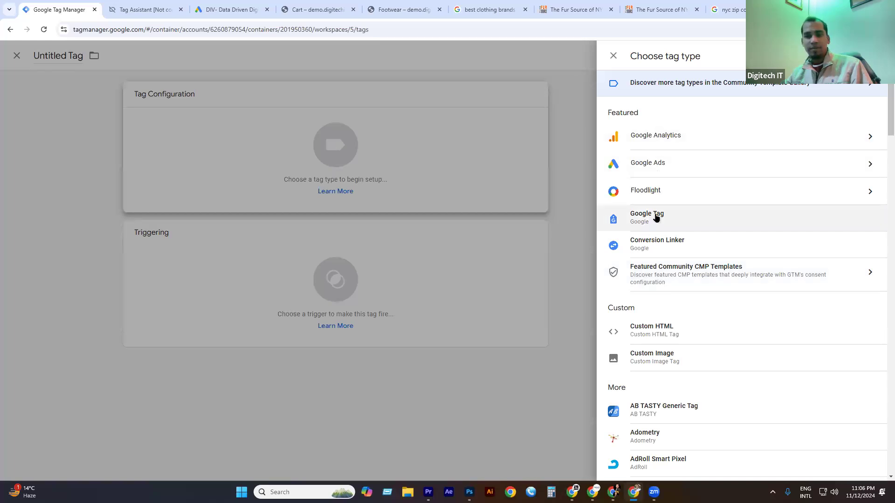
{"action": "left_click", "coordinate": [654, 216]}
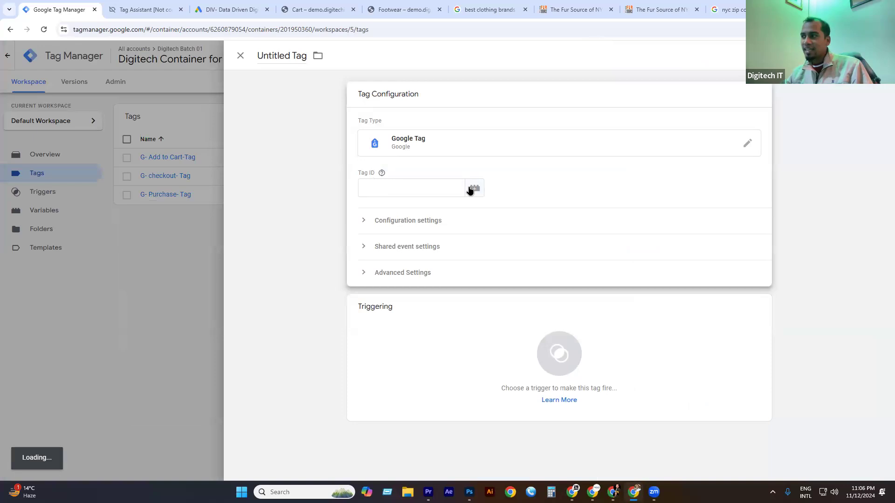
{"action": "left_click", "coordinate": [474, 189]}
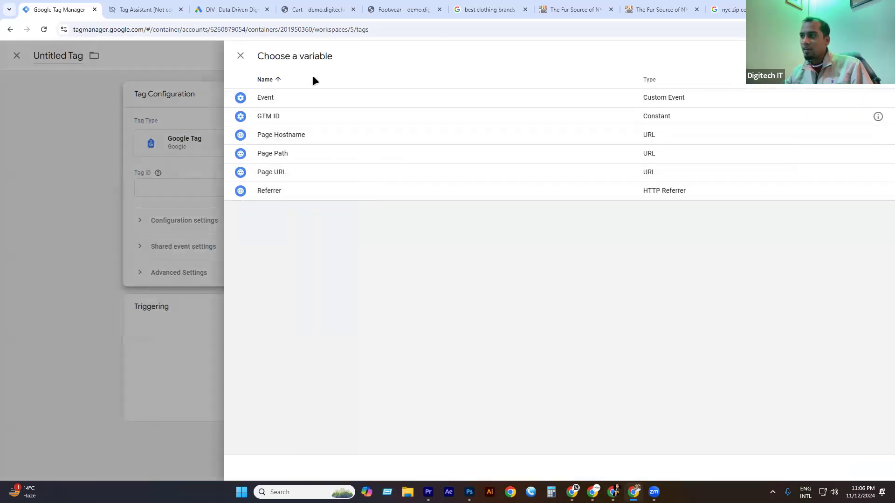
{"action": "left_click", "coordinate": [275, 116]}
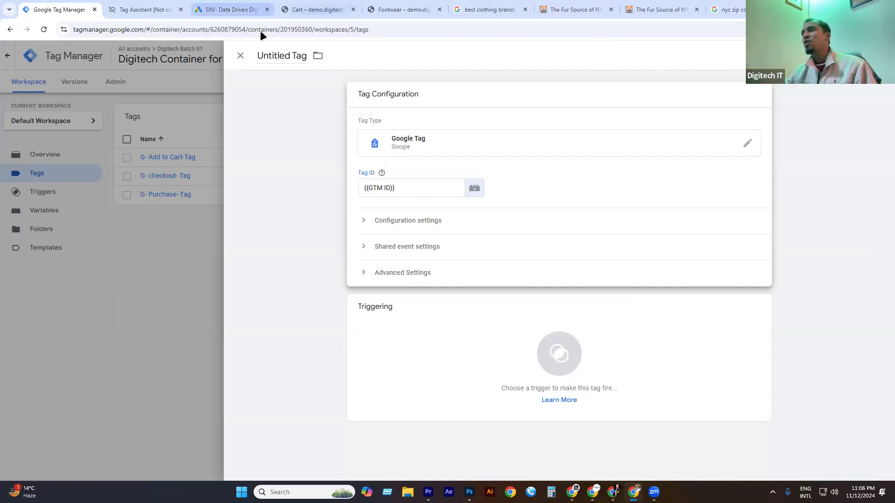
Discard the unsaved Google Tag draft and close Tag Assistant.
{"action": "left_click", "coordinate": [241, 56]}
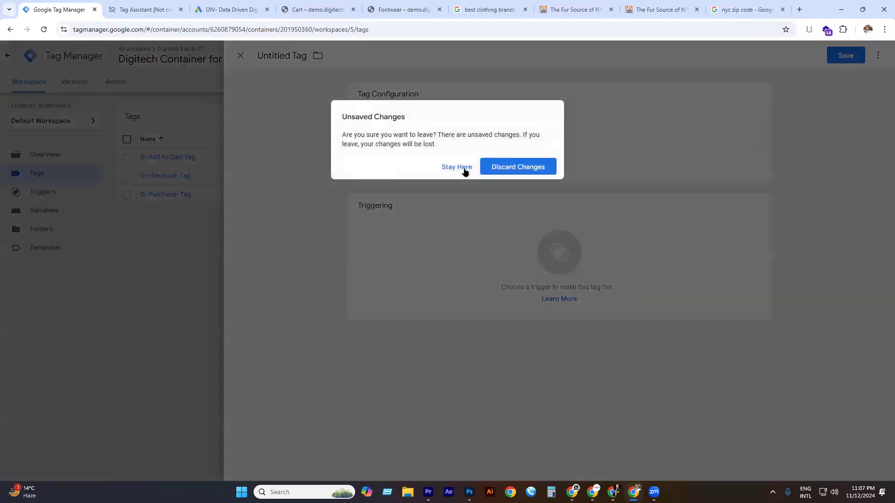
{"action": "left_click", "coordinate": [462, 168]}
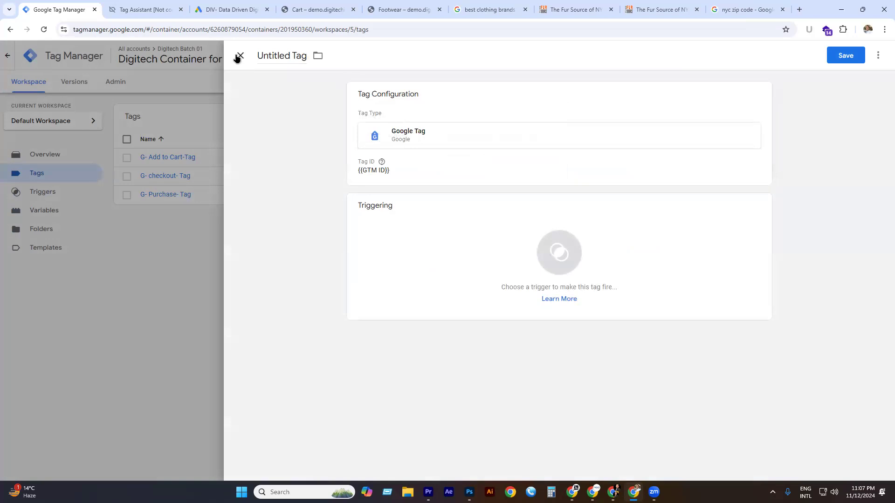
{"action": "left_click", "coordinate": [240, 56]}
{"action": "left_click", "coordinate": [517, 167]}
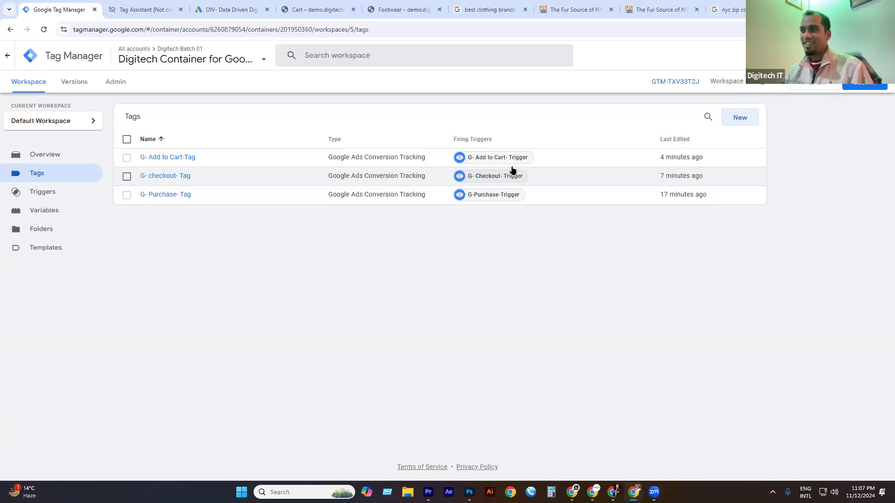
{"action": "left_click", "coordinate": [177, 11]}
{"action": "left_click", "coordinate": [181, 9]}
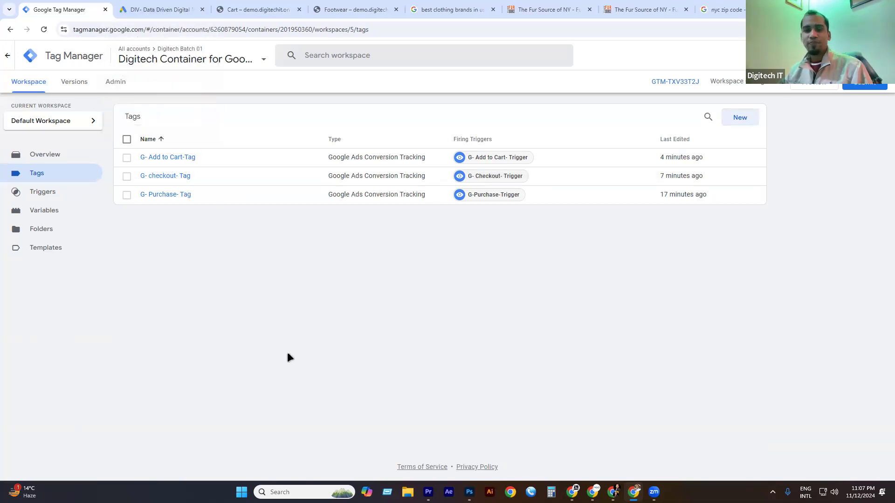
Finish the new conversion action setup in Google Ads.
{"action": "left_click", "coordinate": [189, 9]}
{"action": "scroll", "coordinate": [324, 307], "scroll_direction": "down", "scroll_amount": 1}
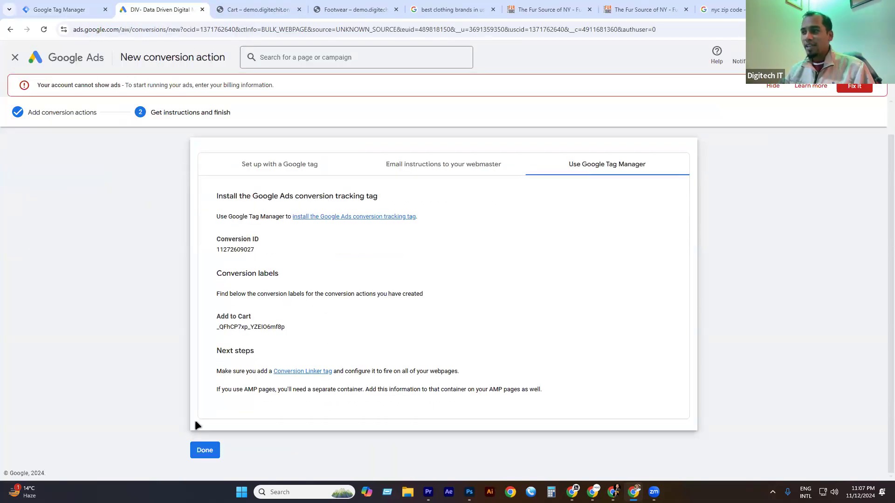
{"action": "left_click", "coordinate": [205, 448]}
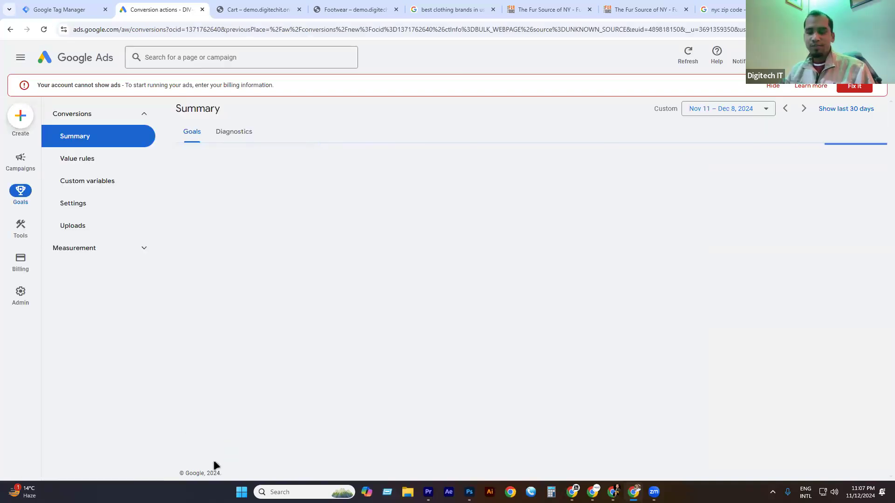
{"action": "scroll", "coordinate": [286, 244], "scroll_direction": "down", "scroll_amount": 5}
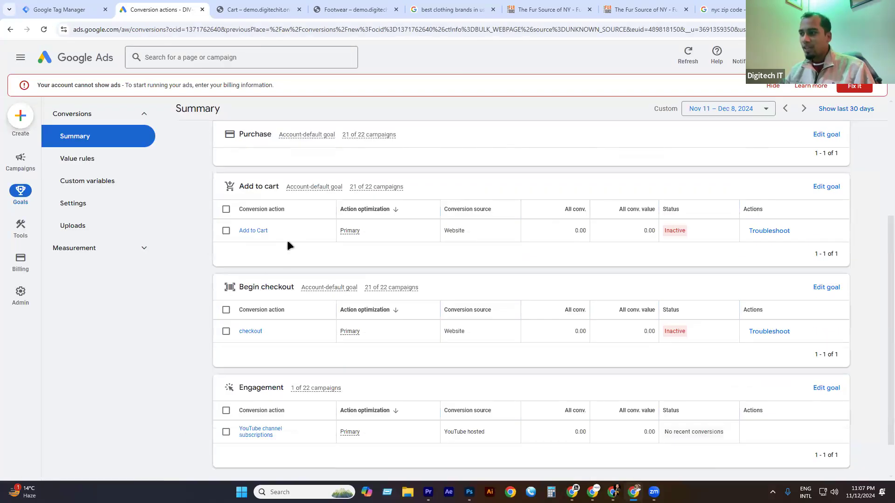
{"action": "scroll", "coordinate": [253, 241], "scroll_direction": "up", "scroll_amount": 5}
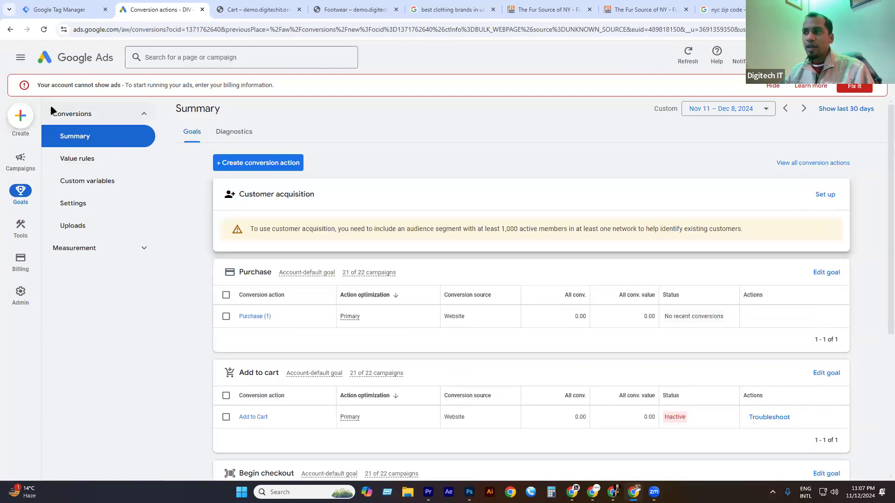
Start a new campaign from the Campaigns Overview dashboard.
{"action": "mouse_move", "coordinate": [21, 162]}
{"action": "left_click", "coordinate": [78, 116]}
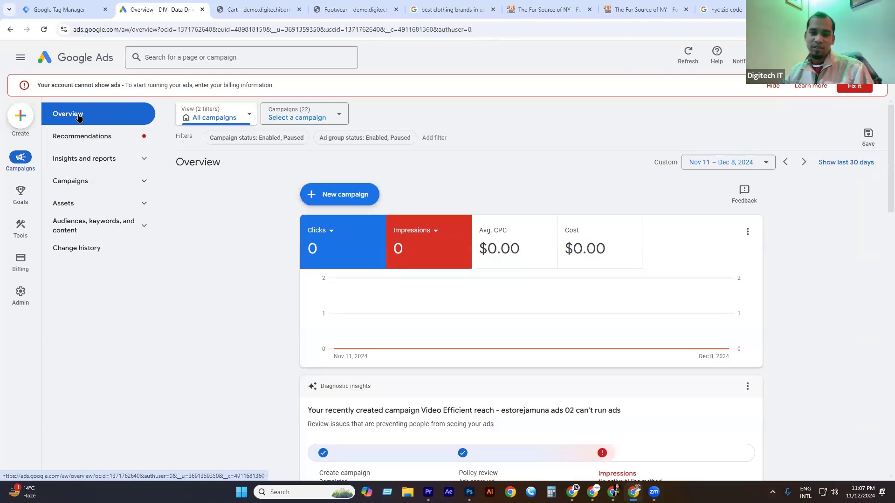
{"action": "left_click", "coordinate": [333, 195]}
Begin a brand-new campaign with Sales as the objective.
{"action": "left_click", "coordinate": [336, 198]}
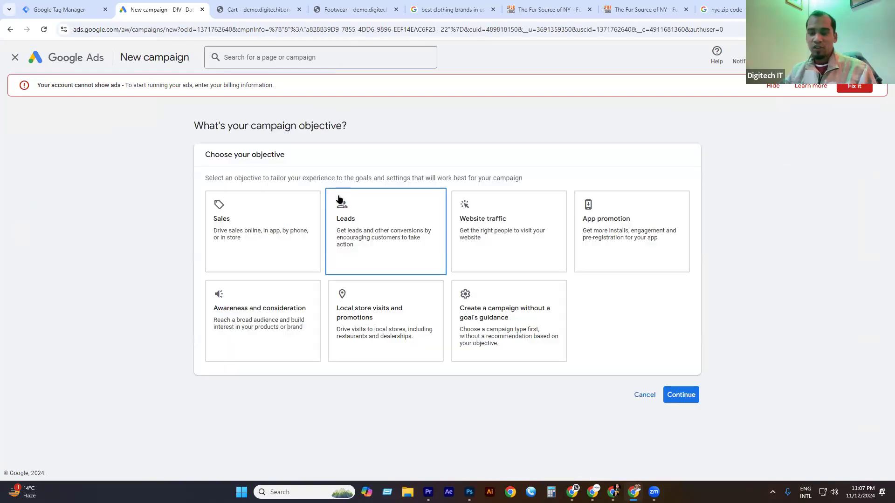
{"action": "left_click", "coordinate": [274, 219]}
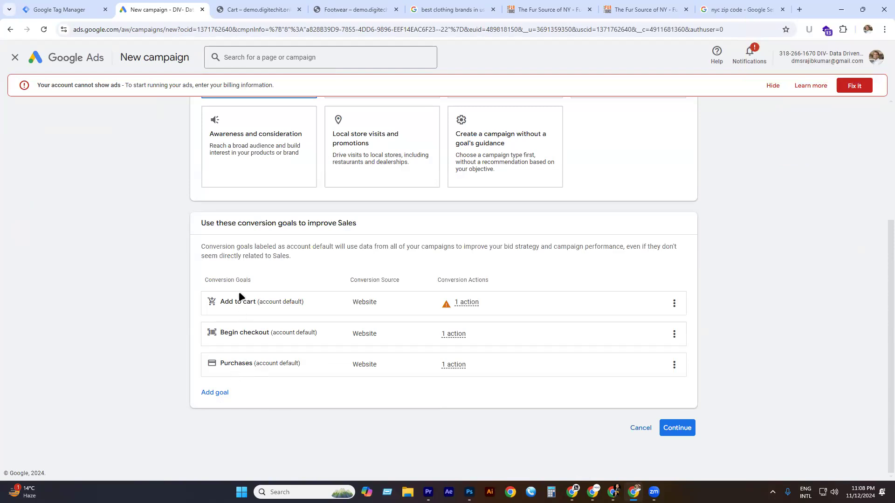
{"action": "mouse_move", "coordinate": [446, 308]}
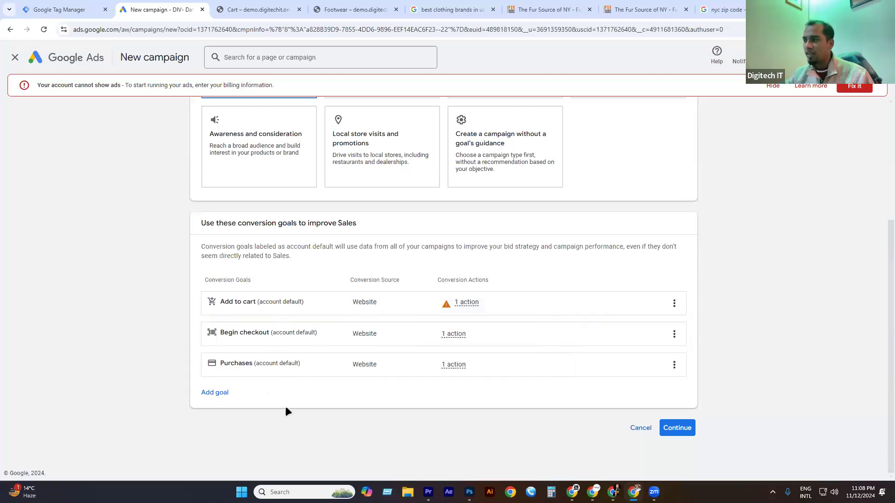
{"action": "left_click", "coordinate": [678, 429]}
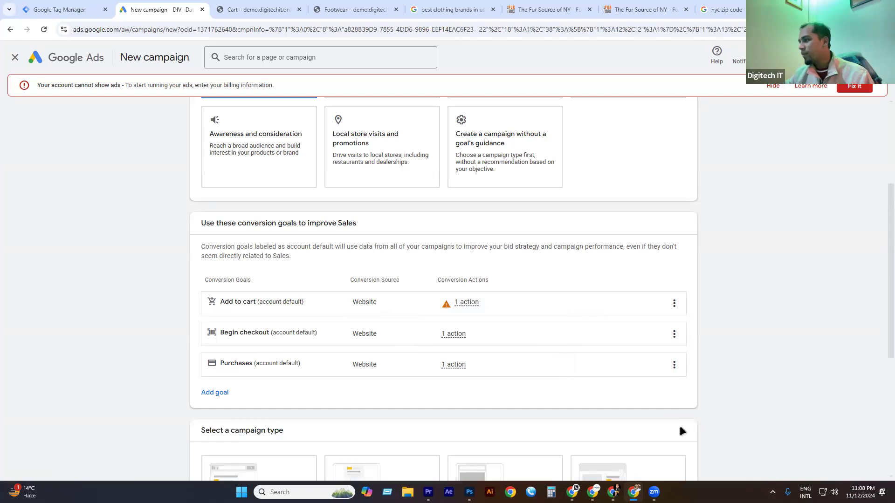
Choose the Search campaign type, reaching the goal through Website visits.
{"action": "left_click", "coordinate": [258, 261]}
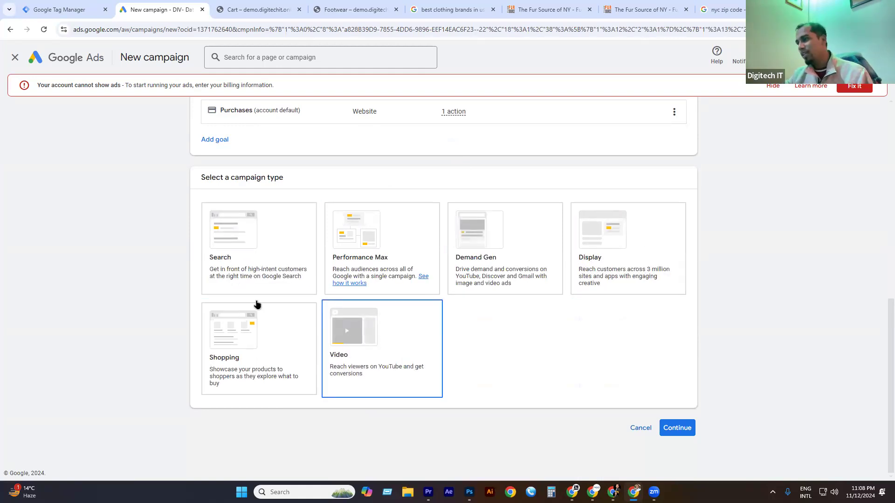
{"action": "left_click", "coordinate": [262, 251]}
{"action": "scroll", "coordinate": [489, 393], "scroll_direction": "down", "scroll_amount": 2}
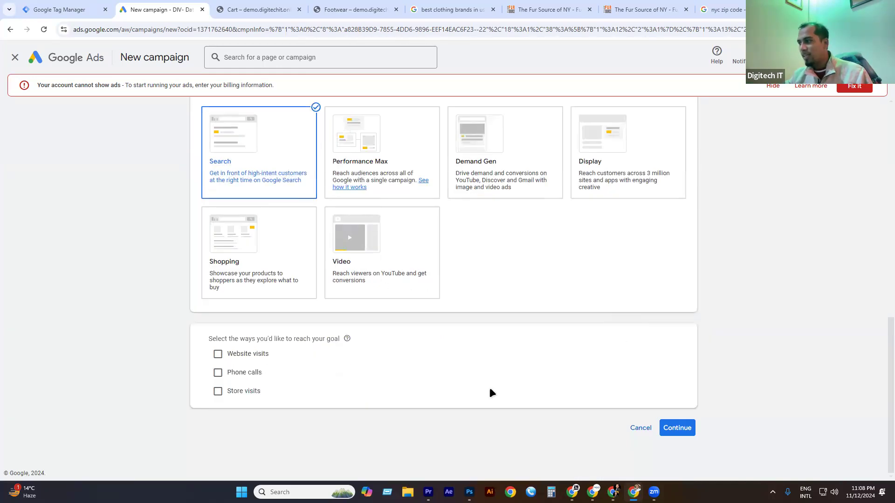
{"action": "left_click", "coordinate": [218, 354]}
{"action": "scroll", "coordinate": [566, 387], "scroll_direction": "down", "scroll_amount": 1}
{"action": "left_click", "coordinate": [278, 342]}
{"action": "scroll", "coordinate": [260, 371], "scroll_direction": "up", "scroll_amount": 1}
Copy the store's domain from the cart page's address bar.
{"action": "left_click", "coordinate": [271, 11]}
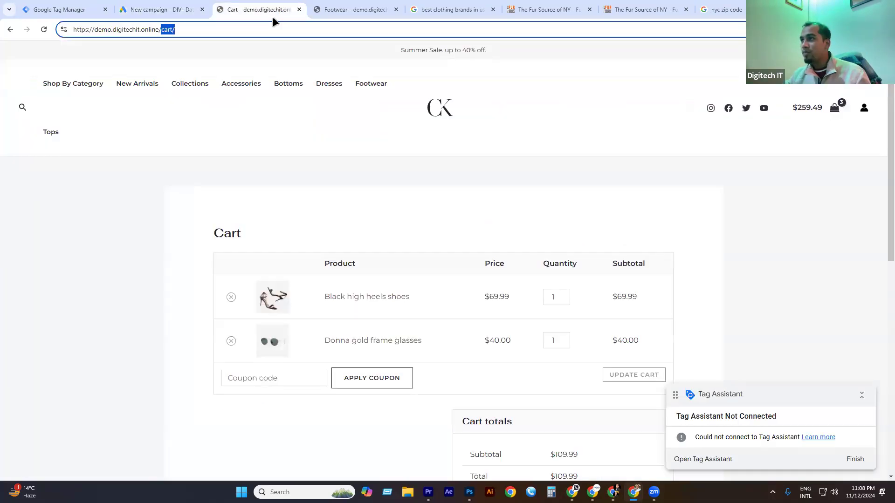
{"action": "left_click_drag", "start_coordinate": [158, 31], "coordinate": [95, 34]}
{"action": "key", "text": "ctrl+c"}
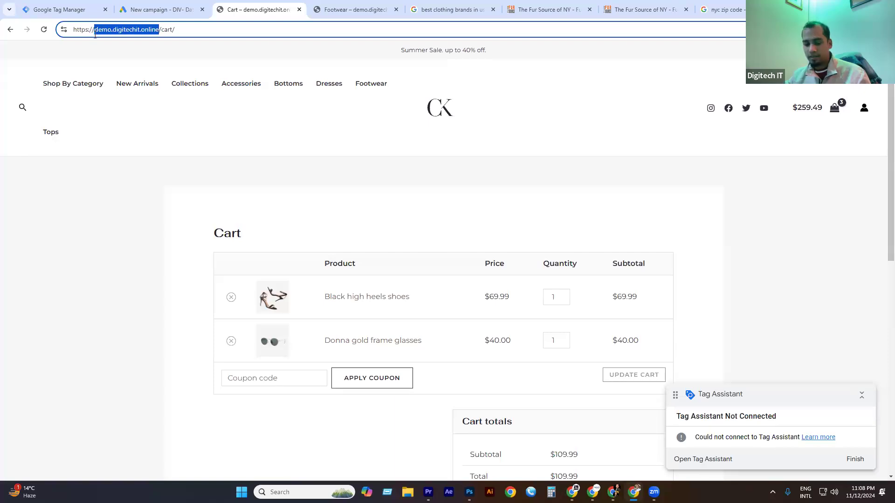
{"action": "left_click", "coordinate": [70, 9]}
{"action": "left_click", "coordinate": [186, 10]}
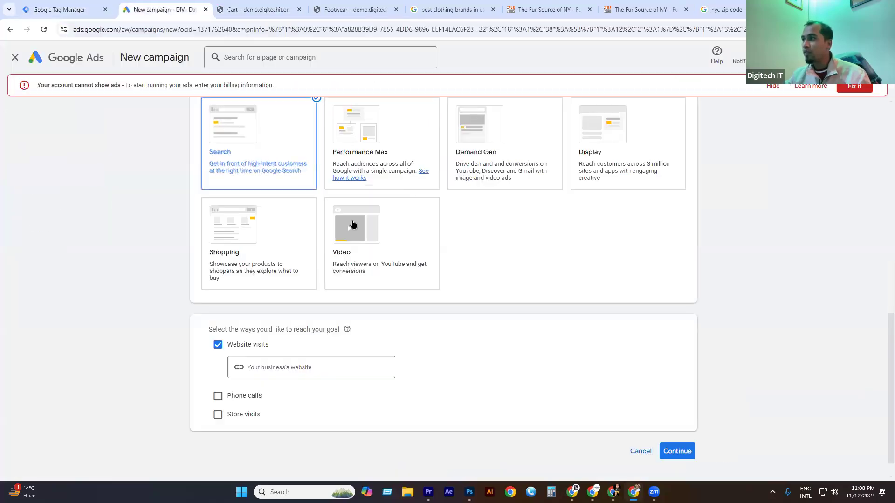
{"action": "left_click", "coordinate": [257, 369]}
{"action": "key", "text": "ctrl+v"}
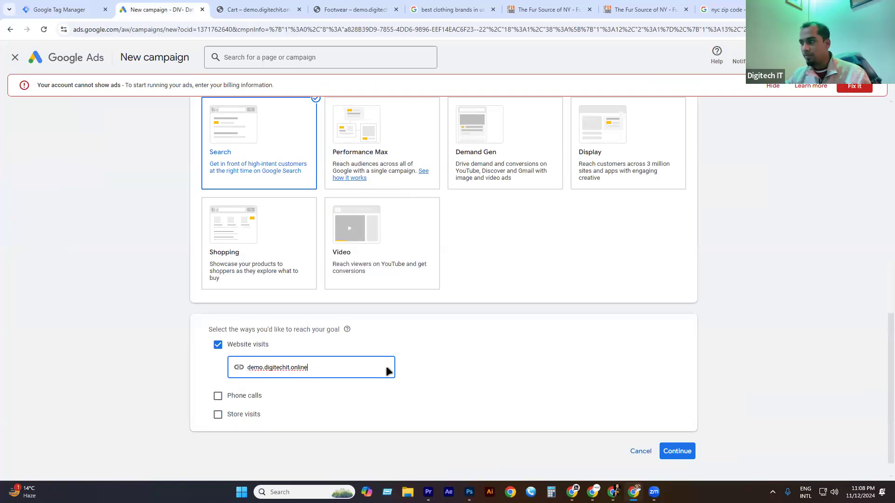
{"action": "left_click", "coordinate": [664, 452]}
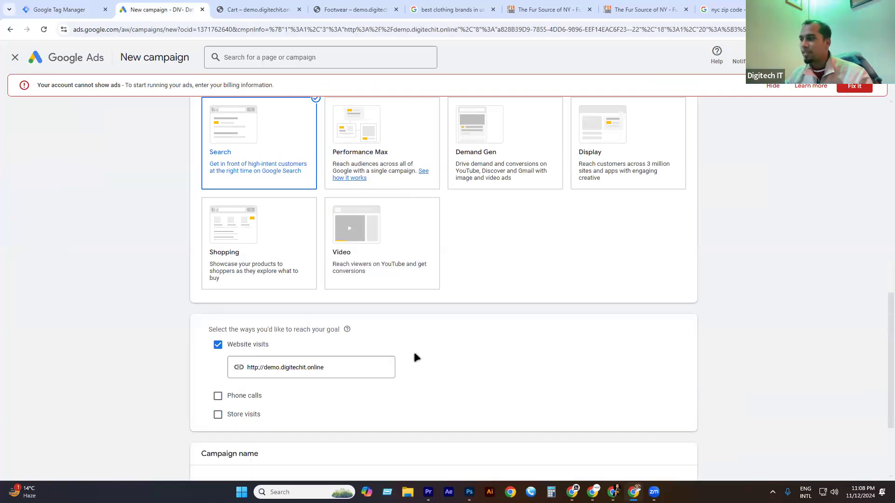
Name the campaign 'DIV-Sale Campaign' and start it as a new campaign, not a draft.
{"action": "scroll", "coordinate": [364, 322], "scroll_direction": "down", "scroll_amount": 3}
{"action": "triple_click", "coordinate": [270, 369]}
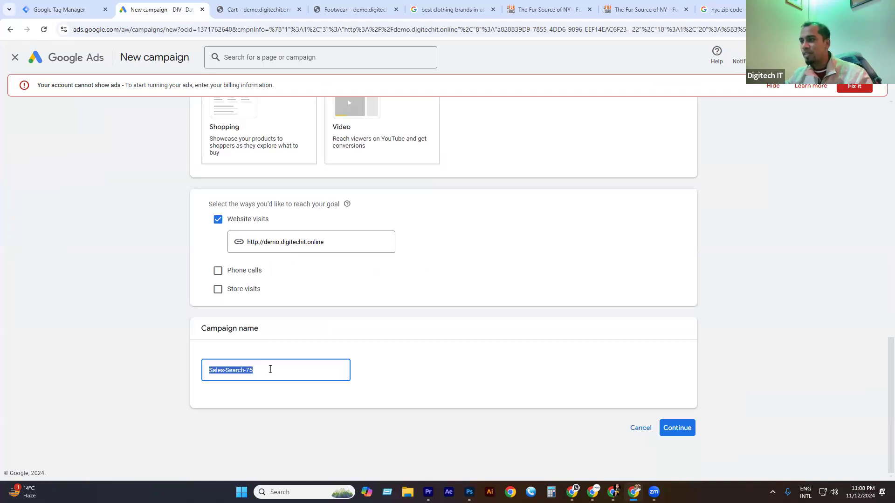
{"action": "type", "text": "DIV"}
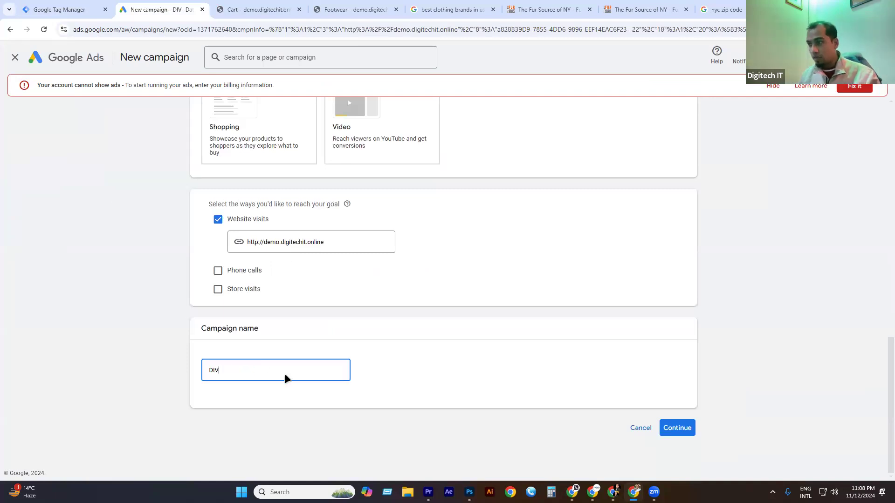
{"action": "type", "text": "-Sale "}
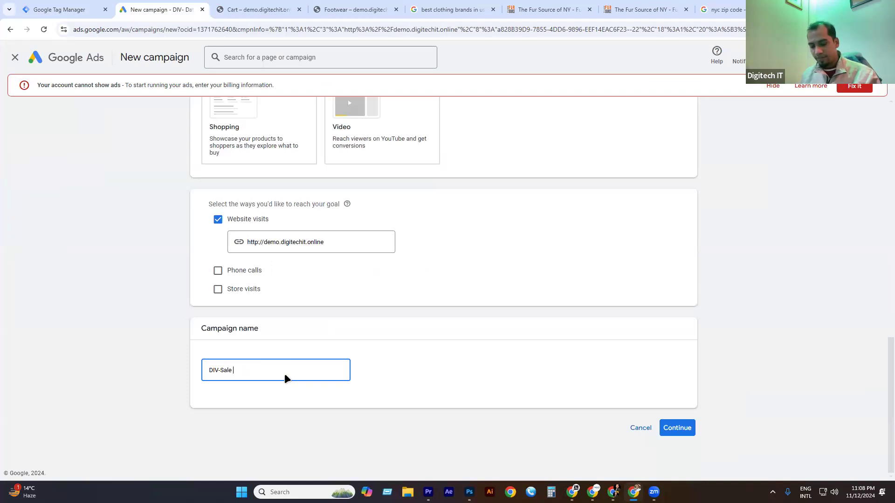
{"action": "type", "text": "Campai"}
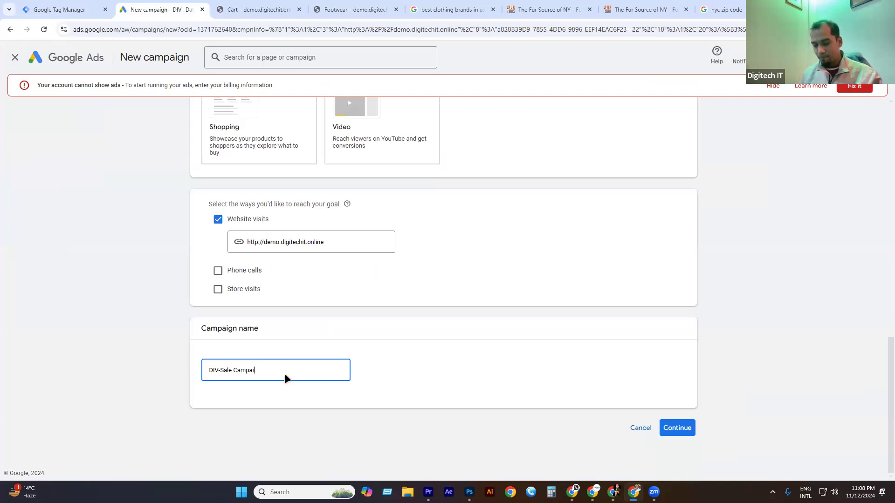
{"action": "scroll", "coordinate": [492, 387], "scroll_direction": "up", "scroll_amount": 1}
{"action": "left_click", "coordinate": [676, 474]}
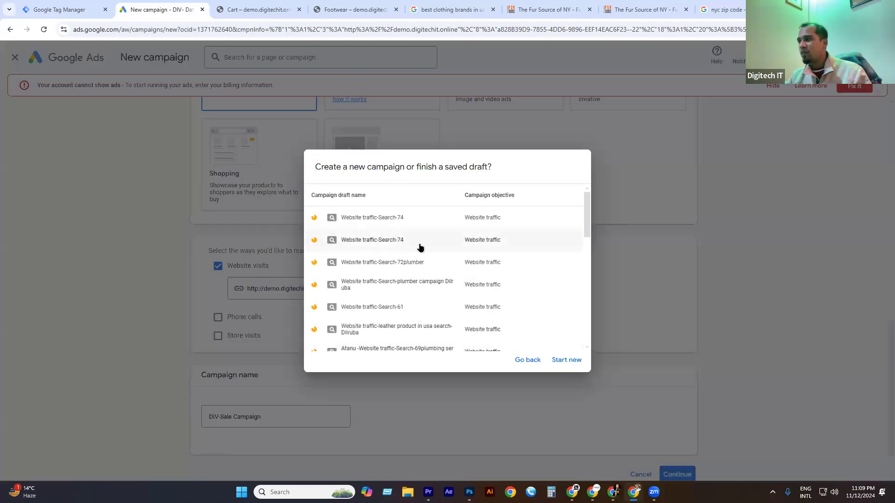
{"action": "scroll", "coordinate": [417, 261], "scroll_direction": "down", "scroll_amount": 10}
{"action": "scroll", "coordinate": [382, 250], "scroll_direction": "up", "scroll_amount": 8}
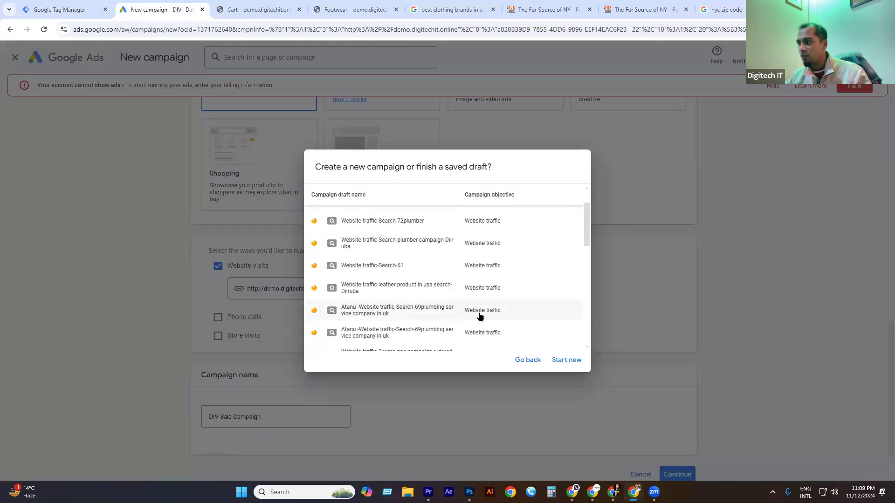
{"action": "left_click", "coordinate": [559, 361]}
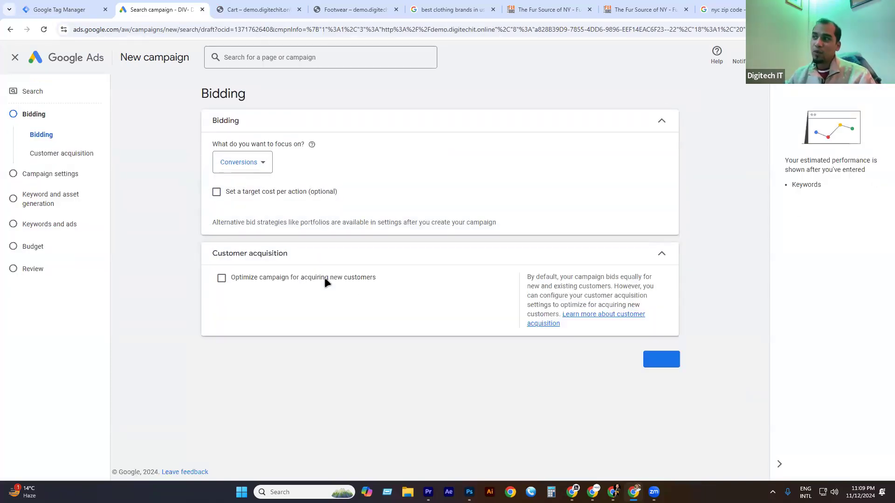
Keep bidding focused on Conversions with no target cost per action.
{"action": "left_click", "coordinate": [239, 166]}
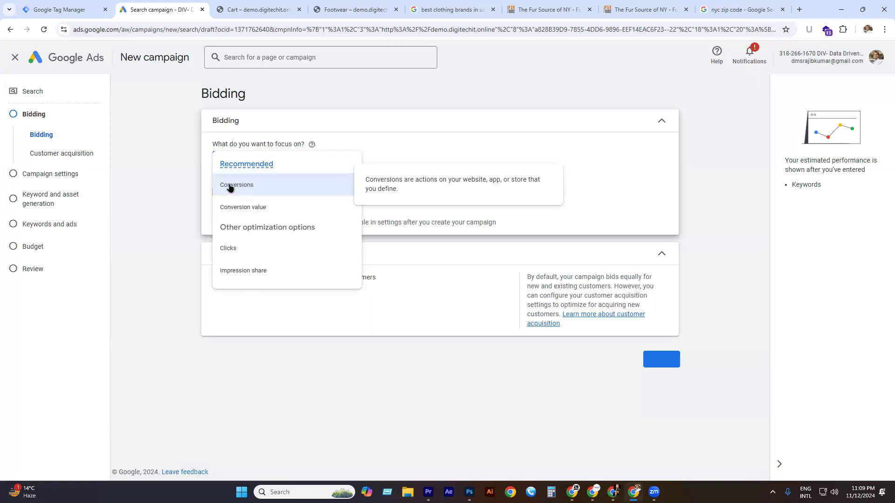
{"action": "left_click", "coordinate": [229, 185]}
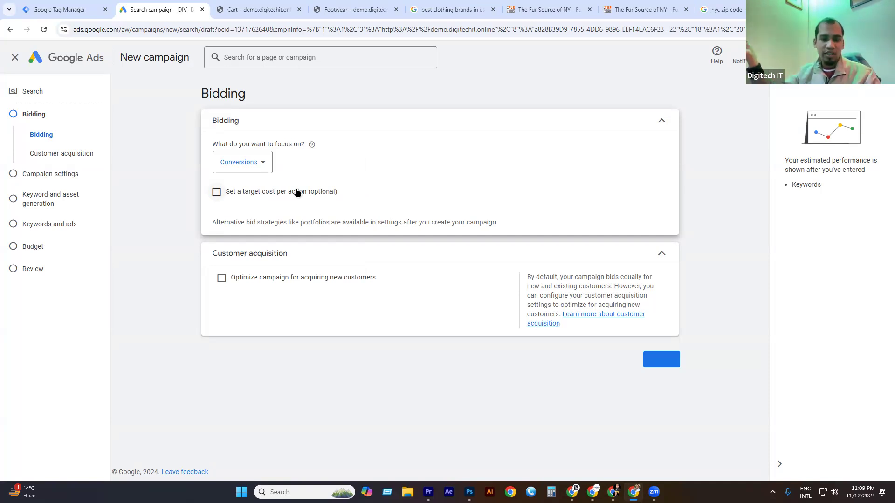
{"action": "left_click", "coordinate": [264, 189]}
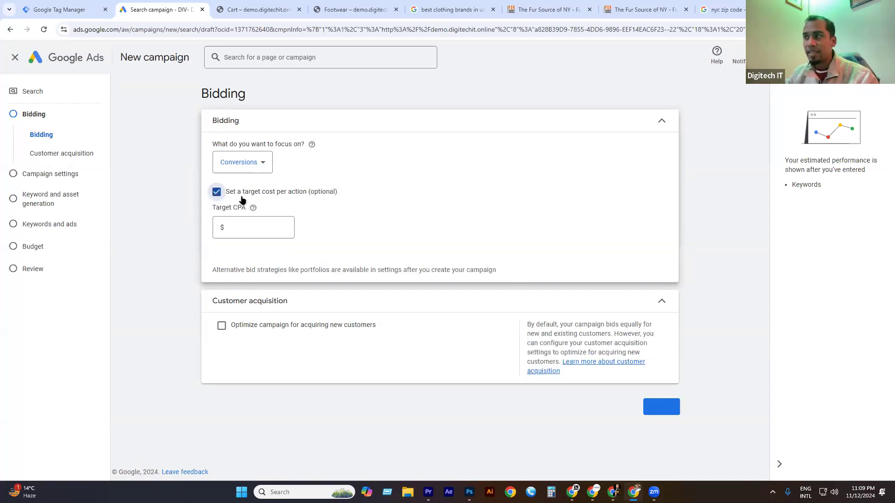
{"action": "left_click", "coordinate": [241, 198]}
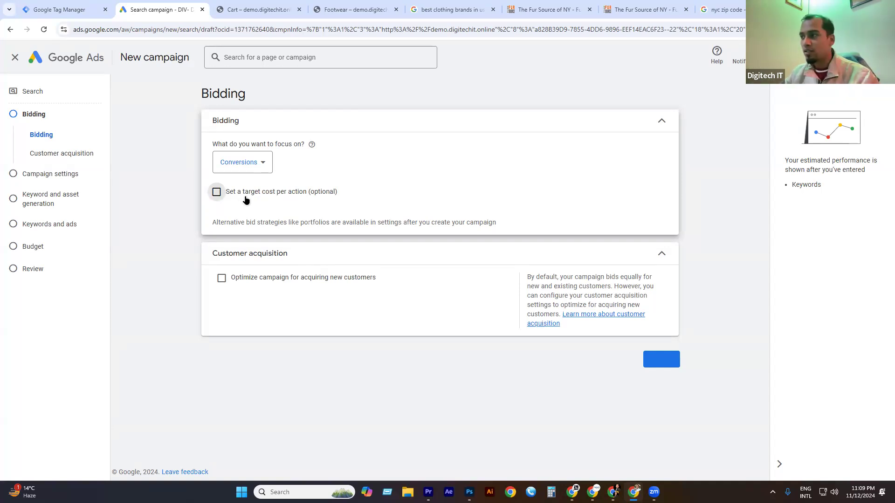
{"action": "left_click", "coordinate": [658, 360]}
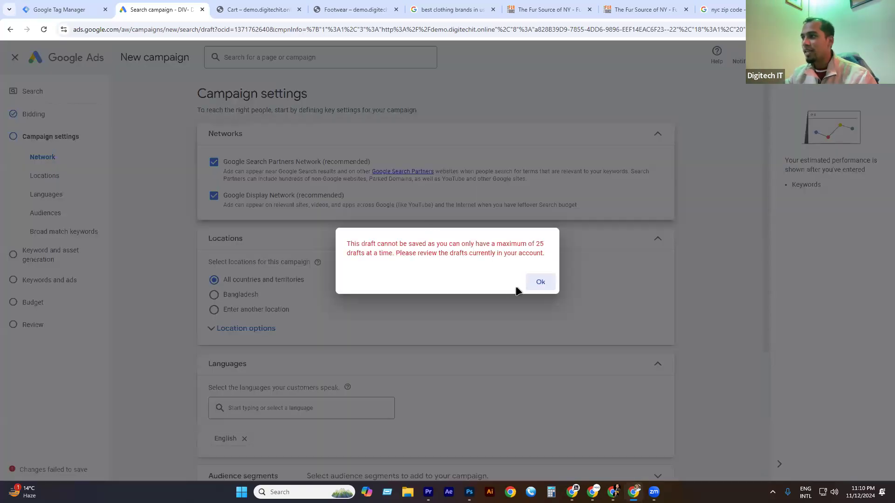
Dismiss the draft-limit warning and keep the campaign settings, including More settings, at their defaults.
{"action": "left_click", "coordinate": [543, 283]}
{"action": "scroll", "coordinate": [392, 252], "scroll_direction": "down", "scroll_amount": 4}
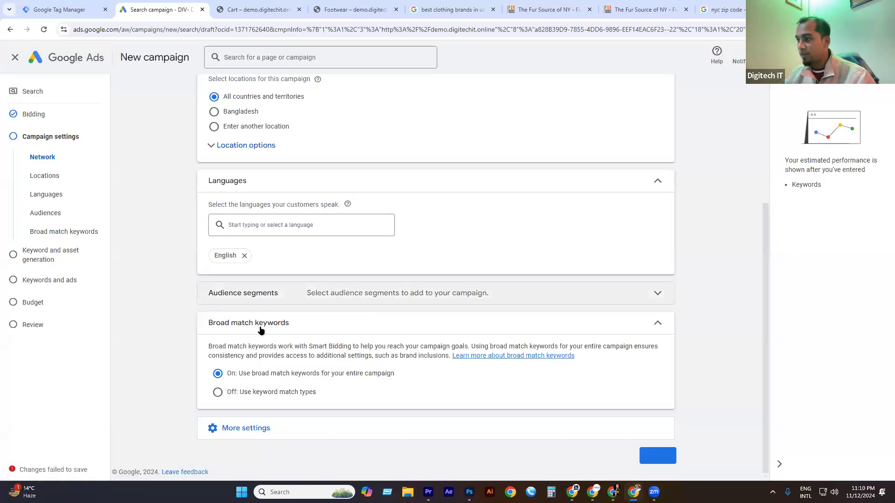
{"action": "left_click", "coordinate": [268, 421]}
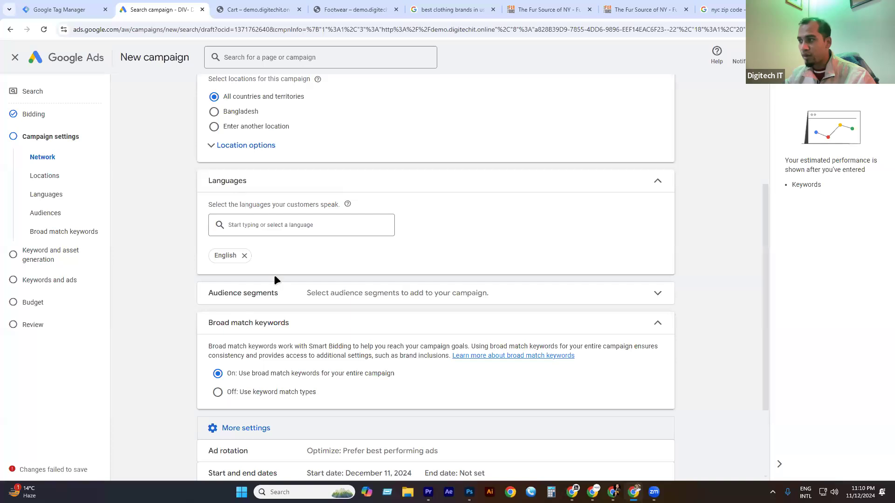
{"action": "scroll", "coordinate": [279, 195], "scroll_direction": "down", "scroll_amount": 3}
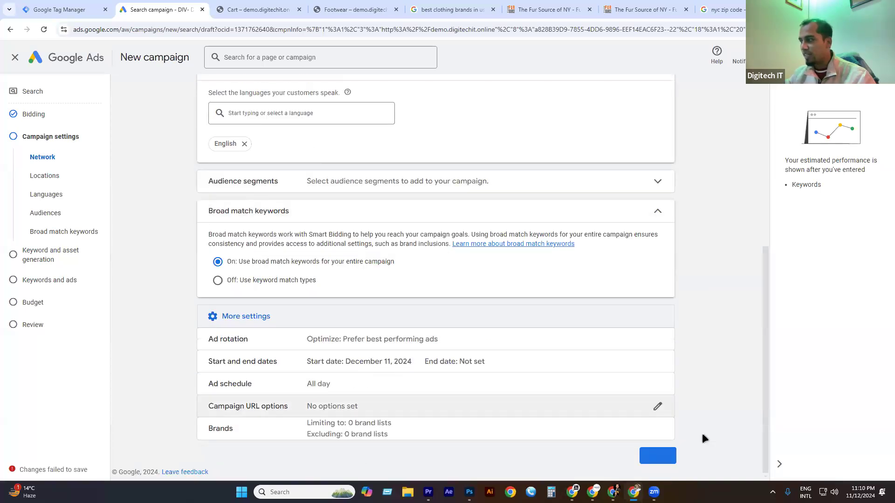
{"action": "left_click", "coordinate": [674, 460]}
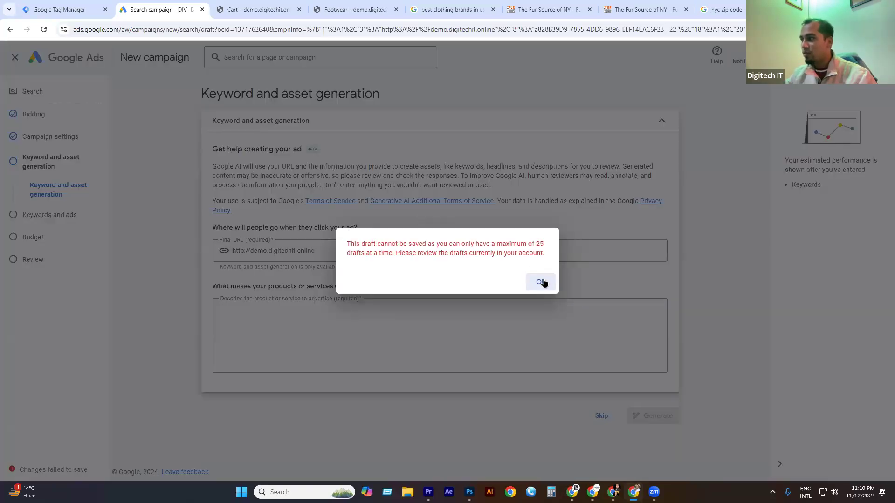
Skip keyword and asset generation and leave the ad as a placeholder.
{"action": "left_click", "coordinate": [539, 281]}
{"action": "left_click", "coordinate": [601, 417]}
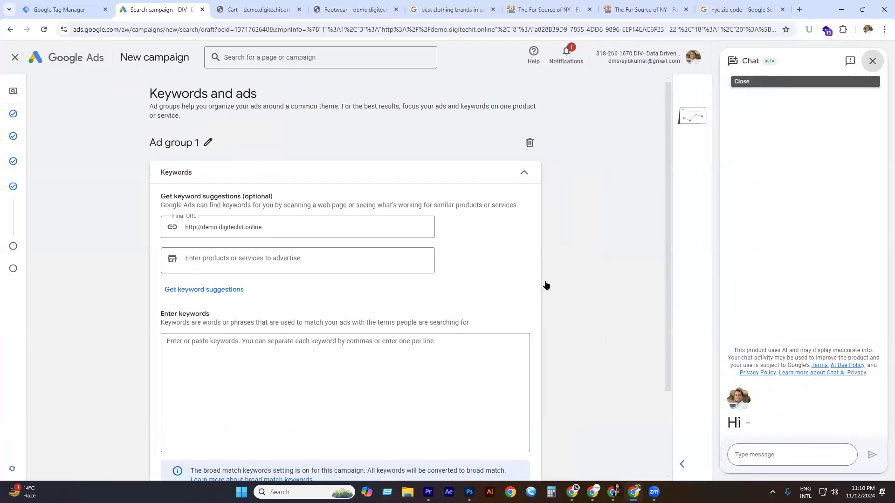
{"action": "key", "text": "Return"}
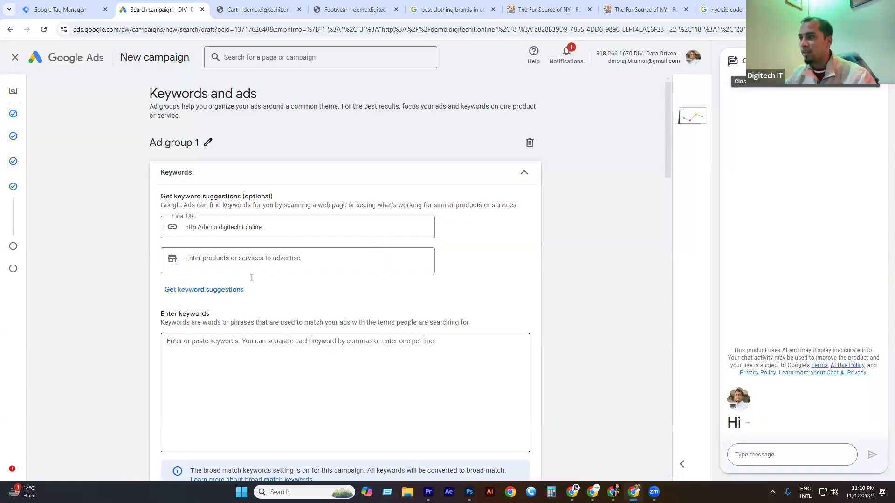
{"action": "scroll", "coordinate": [232, 244], "scroll_direction": "down", "scroll_amount": 4}
{"action": "scroll", "coordinate": [232, 243], "scroll_direction": "down", "scroll_amount": 7}
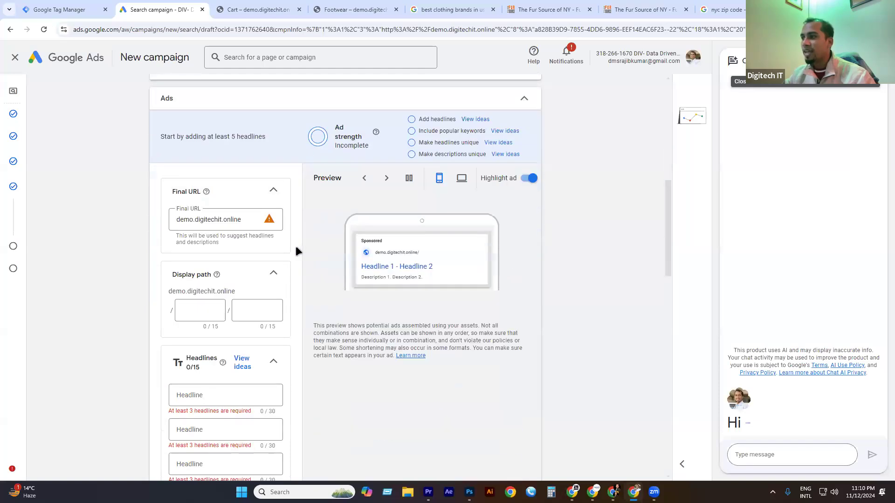
{"action": "scroll", "coordinate": [213, 286], "scroll_direction": "down", "scroll_amount": 15}
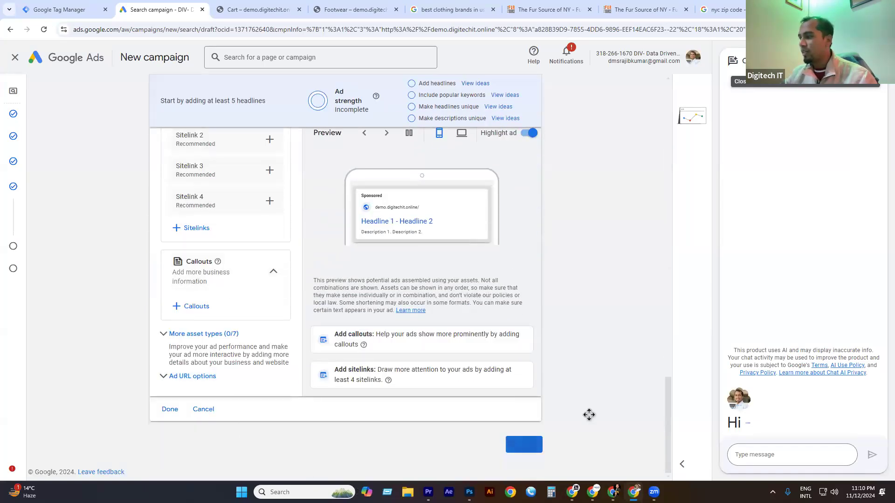
{"action": "left_click", "coordinate": [169, 410]}
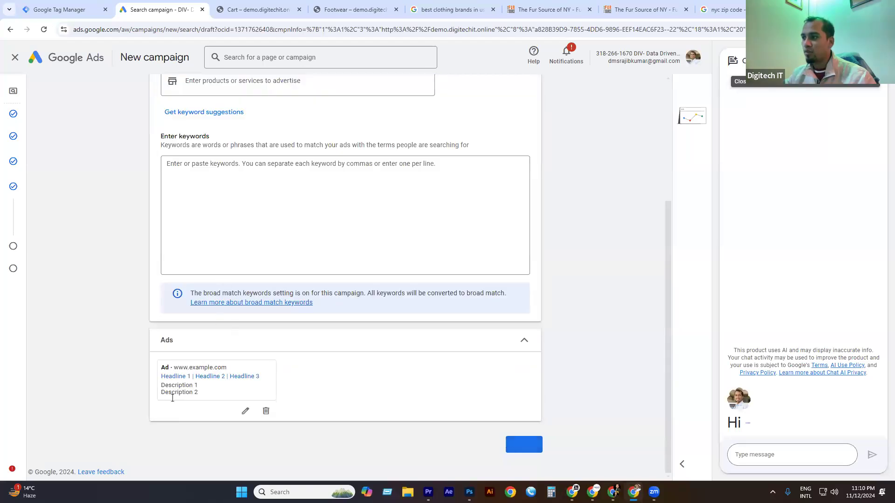
{"action": "left_click", "coordinate": [534, 444]}
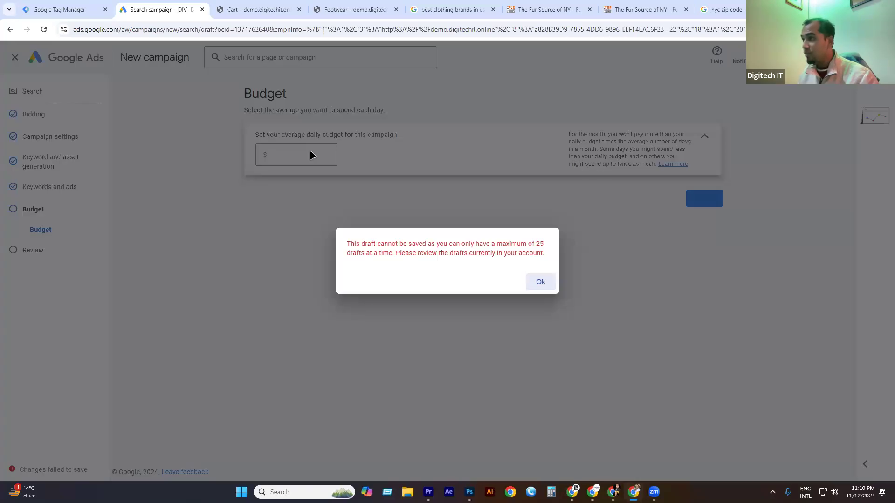
Keep the $20 daily budget and advance to the review page.
{"action": "left_click", "coordinate": [540, 282]}
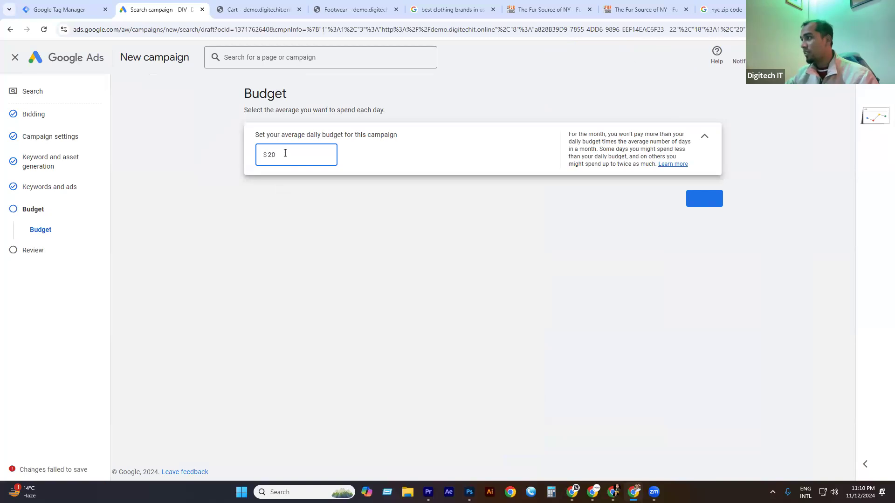
{"action": "left_click", "coordinate": [702, 200]}
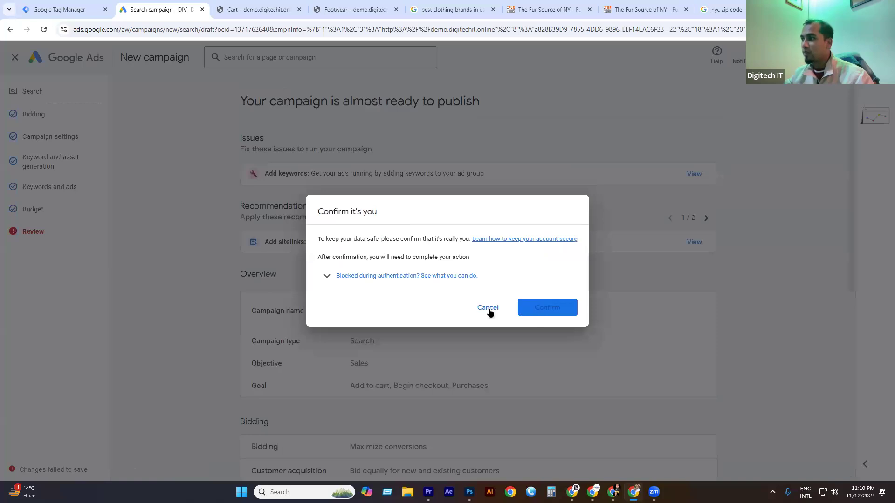
Dismiss the identity confirmation popup and review the campaign summary with its $20.00/day budget.
{"action": "left_click", "coordinate": [533, 308]}
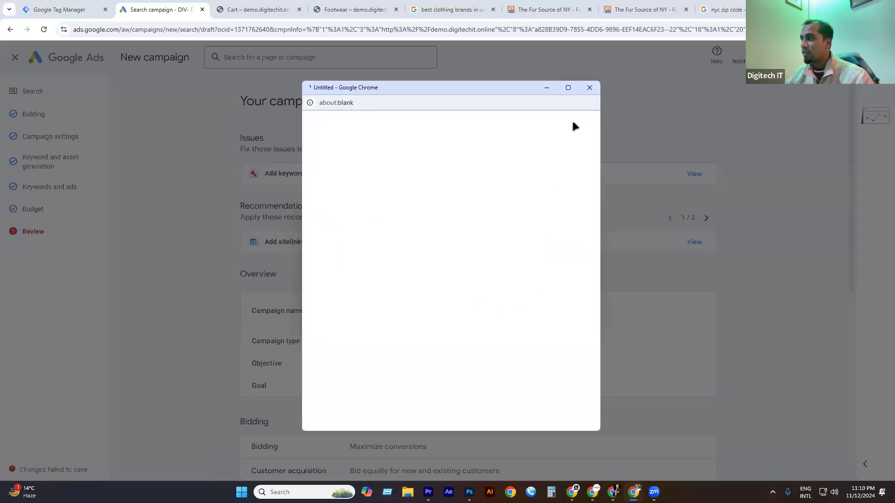
{"action": "left_click", "coordinate": [589, 87]}
{"action": "left_click", "coordinate": [489, 308]}
{"action": "scroll", "coordinate": [429, 214], "scroll_direction": "down", "scroll_amount": 8}
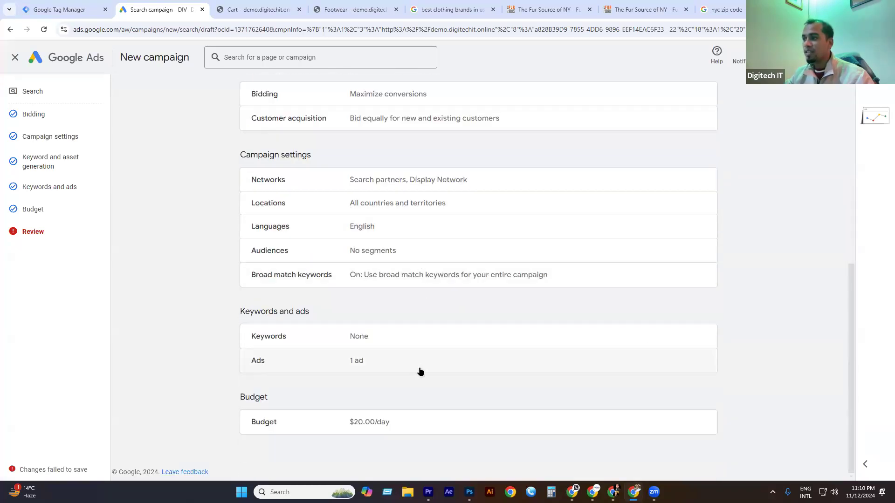
{"action": "scroll", "coordinate": [544, 368], "scroll_direction": "up", "scroll_amount": 6}
{"action": "scroll", "coordinate": [542, 338], "scroll_direction": "down", "scroll_amount": 6}
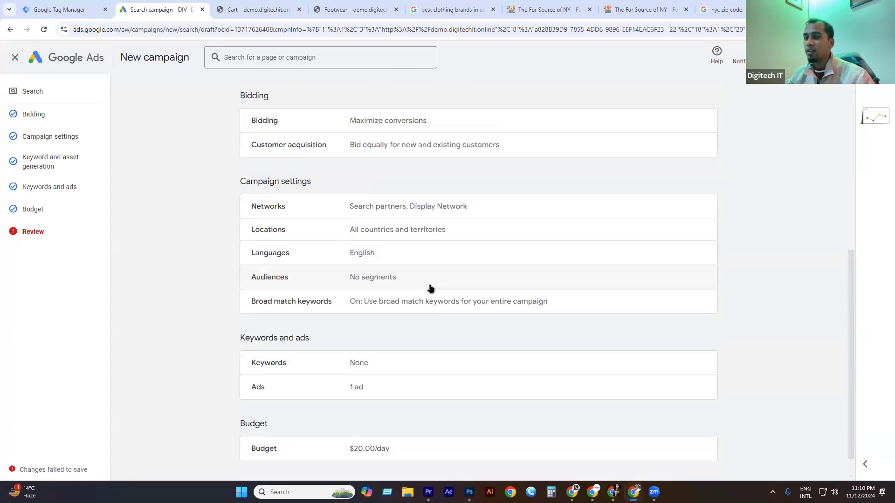
{"action": "scroll", "coordinate": [430, 288], "scroll_direction": "down", "scroll_amount": 1}
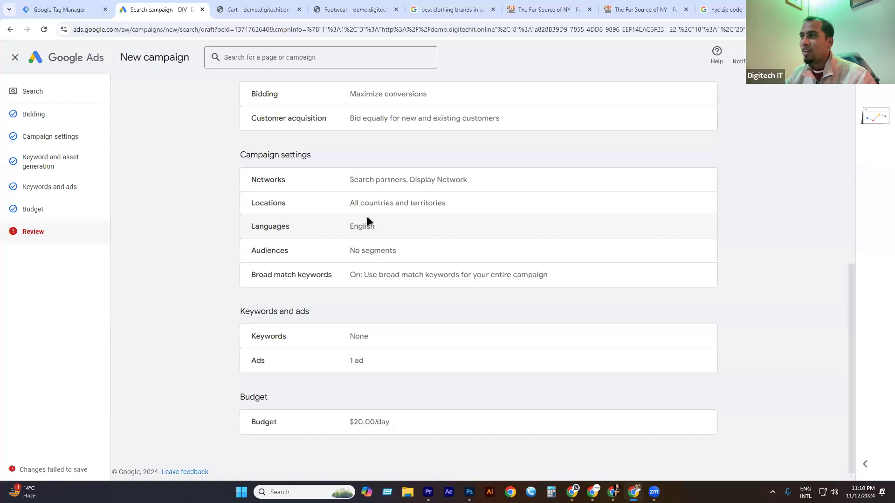
{"action": "scroll", "coordinate": [363, 212], "scroll_direction": "up", "scroll_amount": 8}
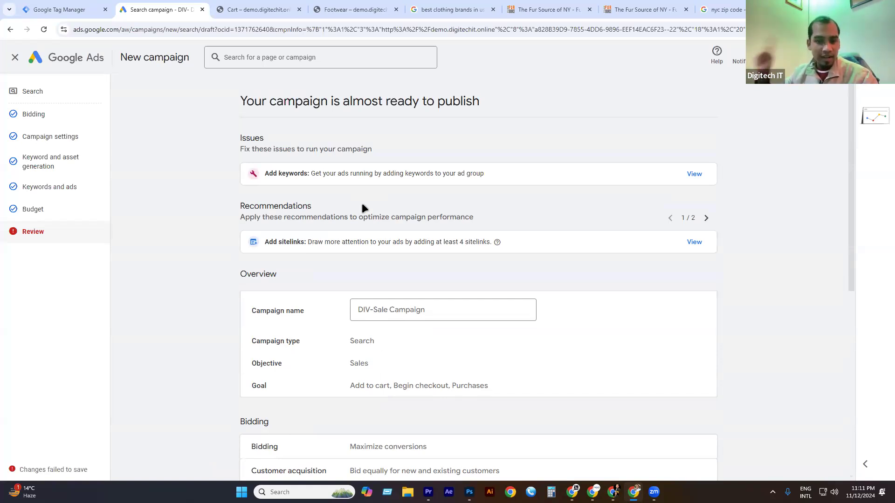
Discard the unfinished campaign draft and start a new campaign with the Sales objective.
{"action": "left_click", "coordinate": [14, 57]}
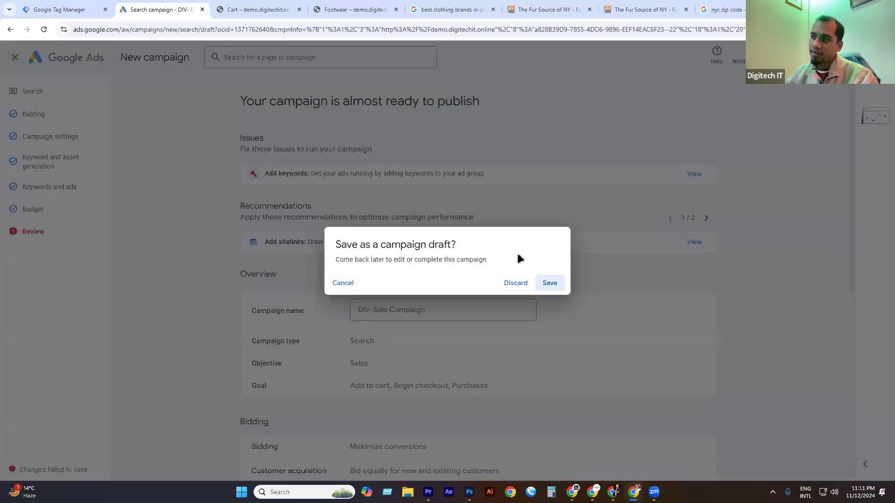
{"action": "left_click", "coordinate": [516, 283]}
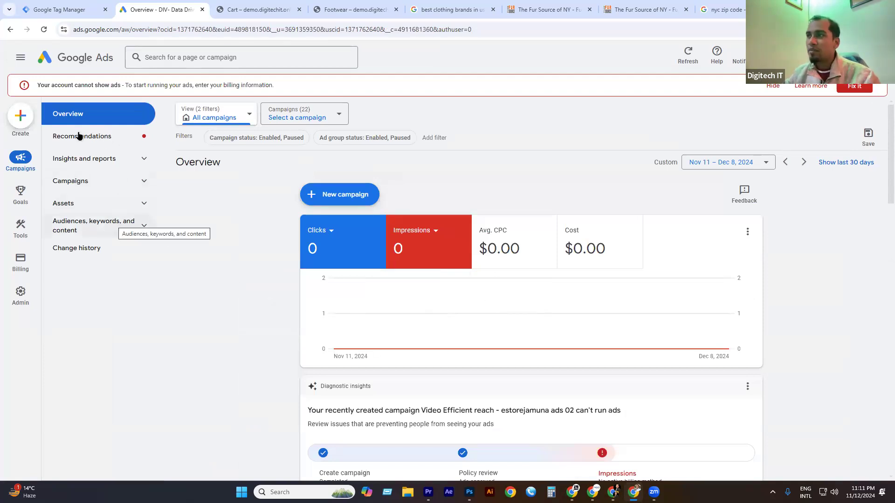
{"action": "left_click", "coordinate": [28, 118]}
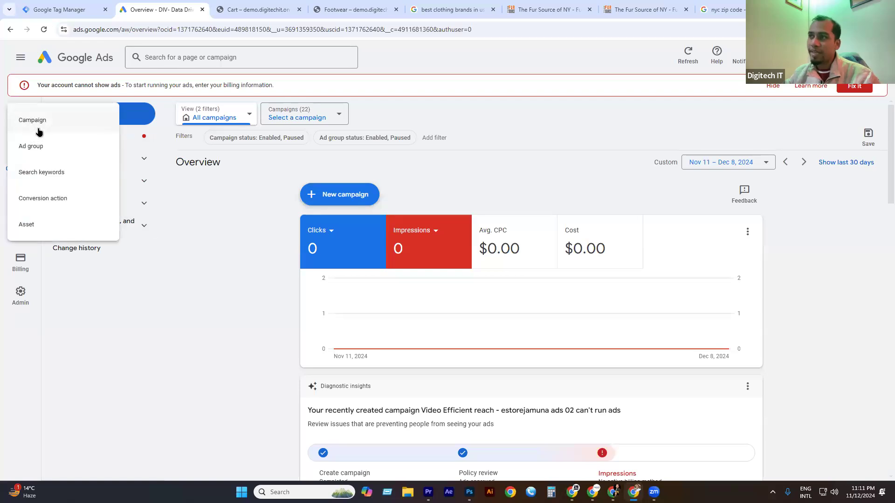
{"action": "left_click", "coordinate": [39, 122]}
{"action": "left_click", "coordinate": [226, 222]}
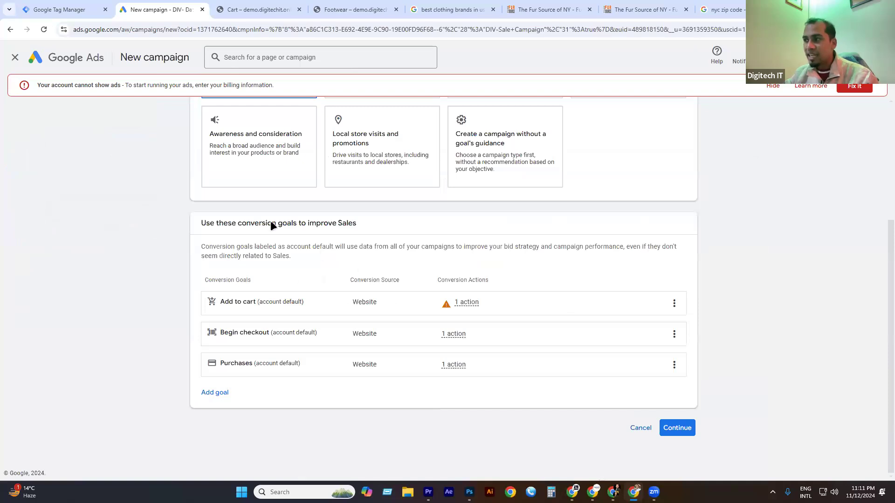
Remove the Add to cart and Begin checkout conversion goals, leaving only Purchases.
{"action": "left_click", "coordinate": [674, 303]}
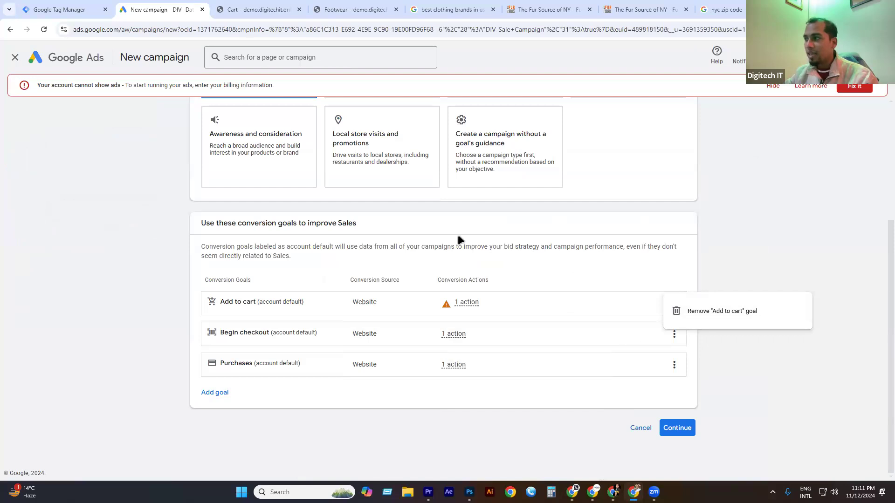
{"action": "left_click", "coordinate": [426, 278]}
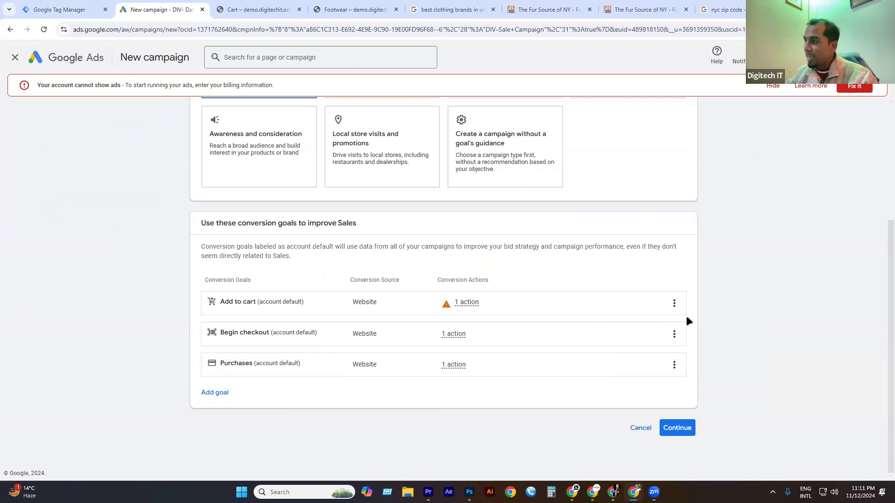
{"action": "left_click", "coordinate": [674, 304]}
{"action": "left_click", "coordinate": [702, 313]}
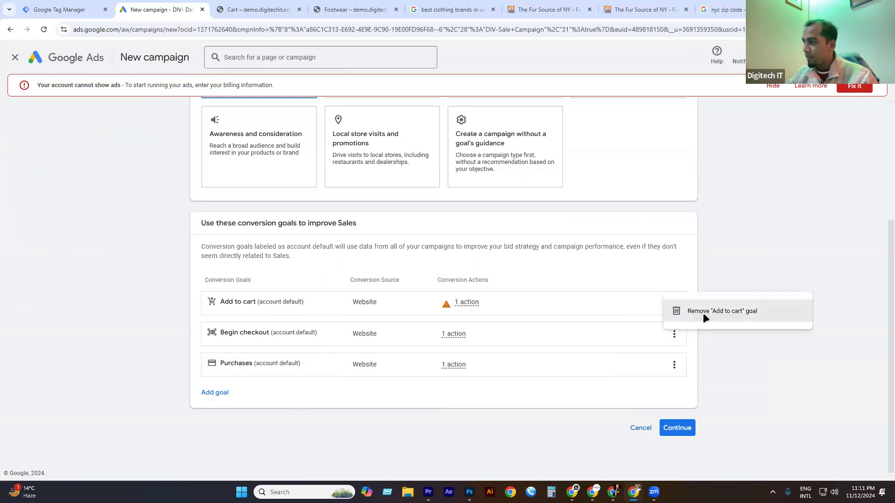
{"action": "left_click", "coordinate": [536, 289]}
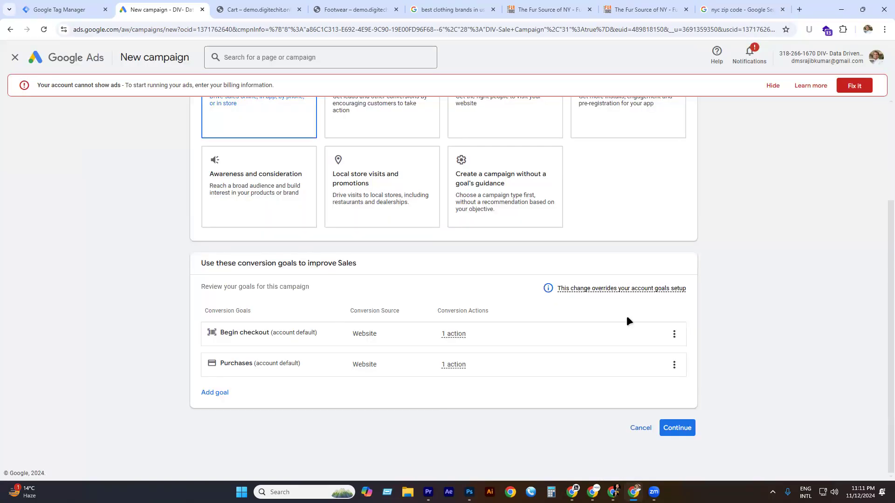
{"action": "left_click", "coordinate": [674, 334]}
{"action": "left_click", "coordinate": [709, 341]}
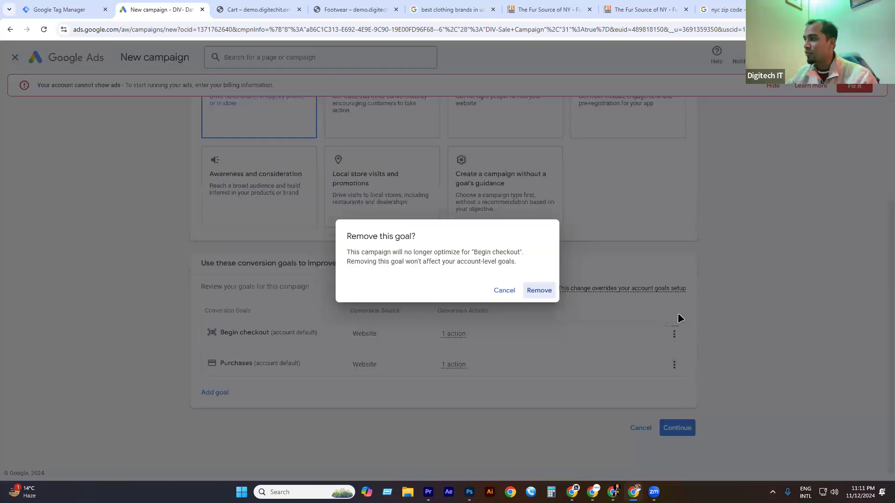
{"action": "left_click", "coordinate": [540, 290]}
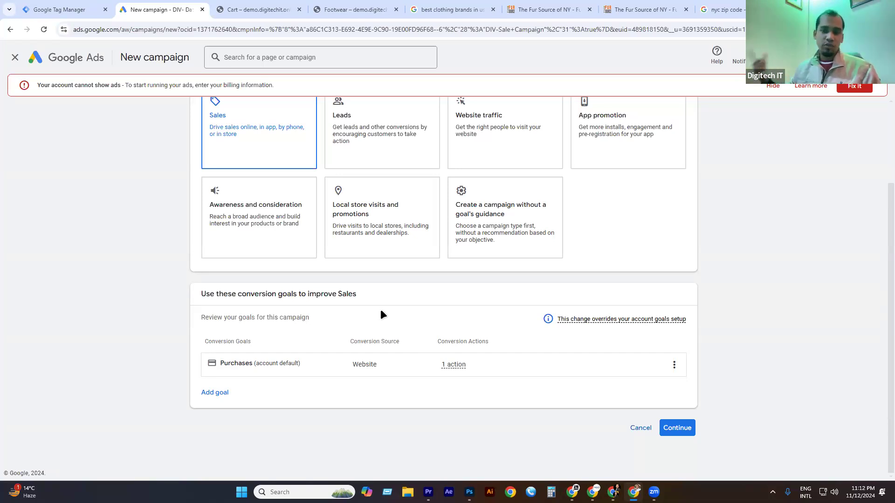
{"action": "scroll", "coordinate": [627, 368], "scroll_direction": "up", "scroll_amount": 1}
{"action": "scroll", "coordinate": [604, 378], "scroll_direction": "up", "scroll_amount": 2}
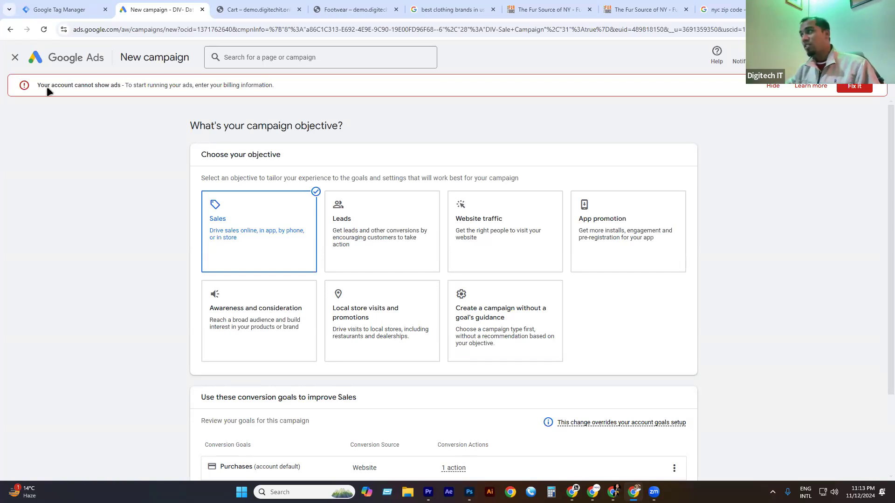
From the nyc zip code search tab, load prothomalo.com in a new Chrome tab.
{"action": "left_click", "coordinate": [724, 8]}
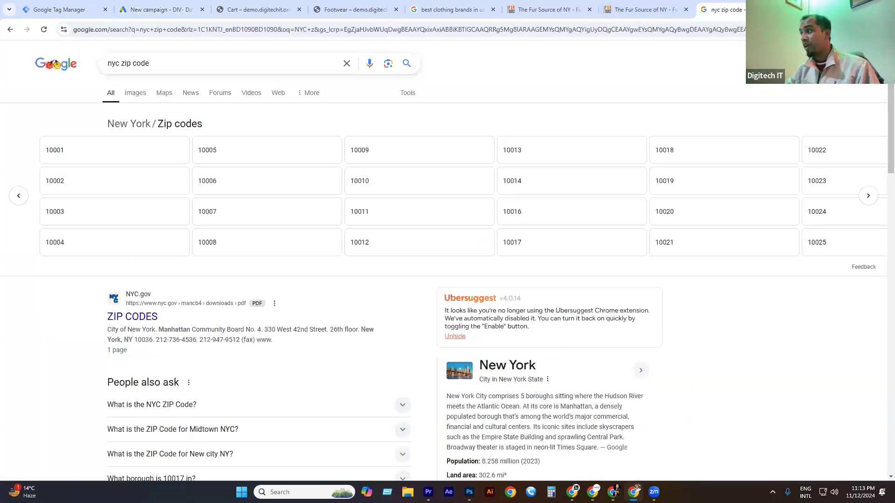
{"action": "key", "text": "ctrl+t"}
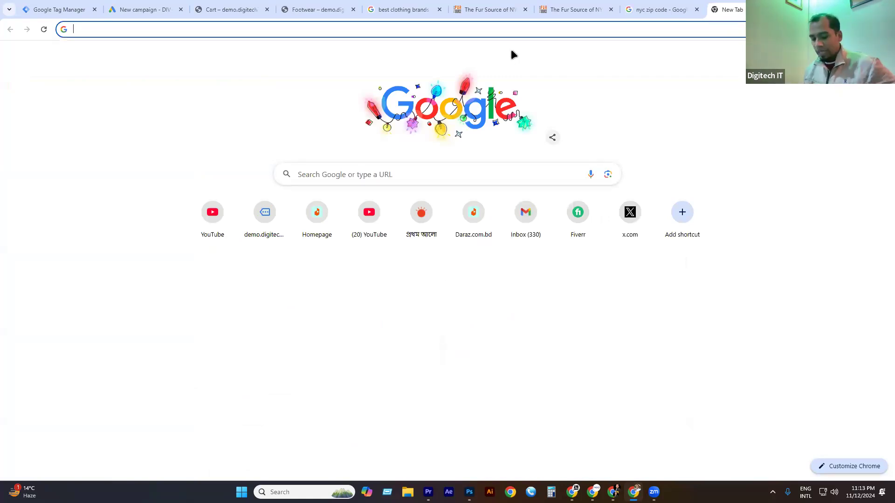
{"action": "type", "text": "pro"}
{"action": "key", "text": "Return"}
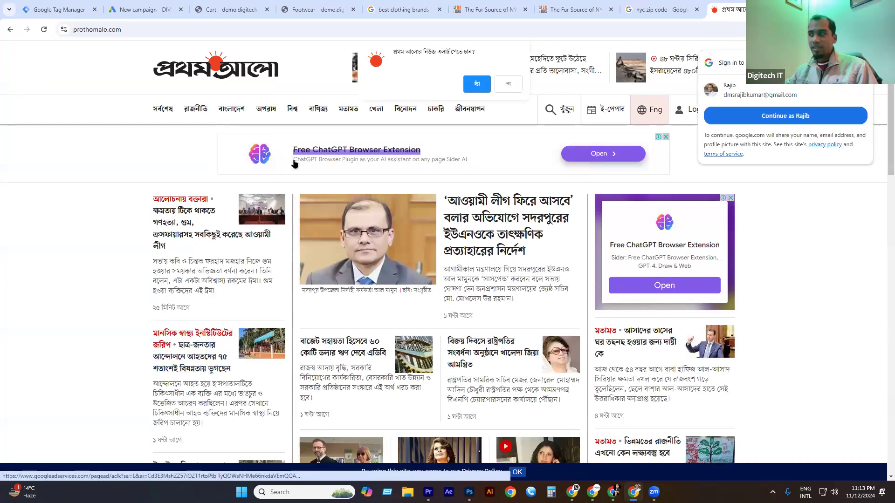
{"action": "scroll", "coordinate": [432, 258], "scroll_direction": "down", "scroll_amount": 3}
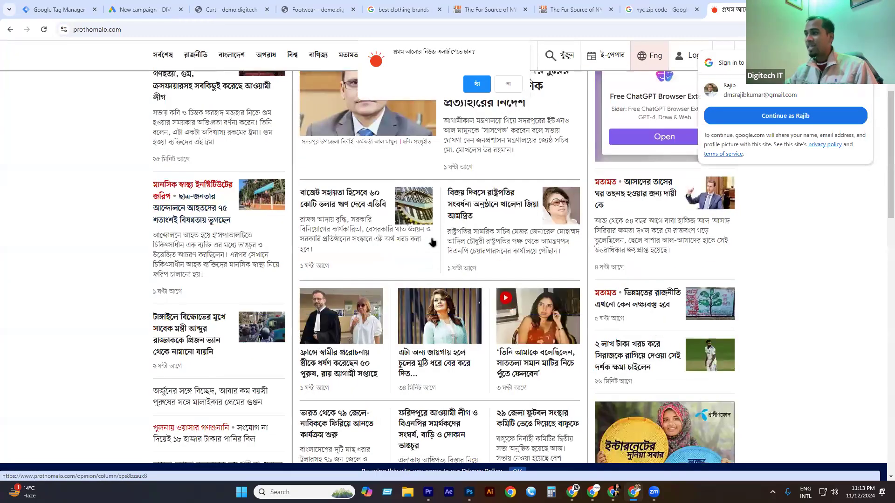
{"action": "scroll", "coordinate": [432, 202], "scroll_direction": "down", "scroll_amount": 4}
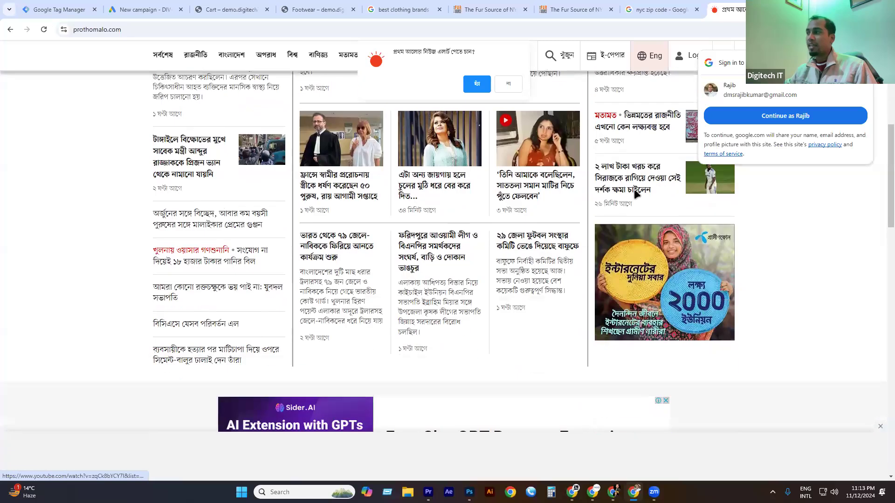
{"action": "scroll", "coordinate": [634, 191], "scroll_direction": "down", "scroll_amount": 5}
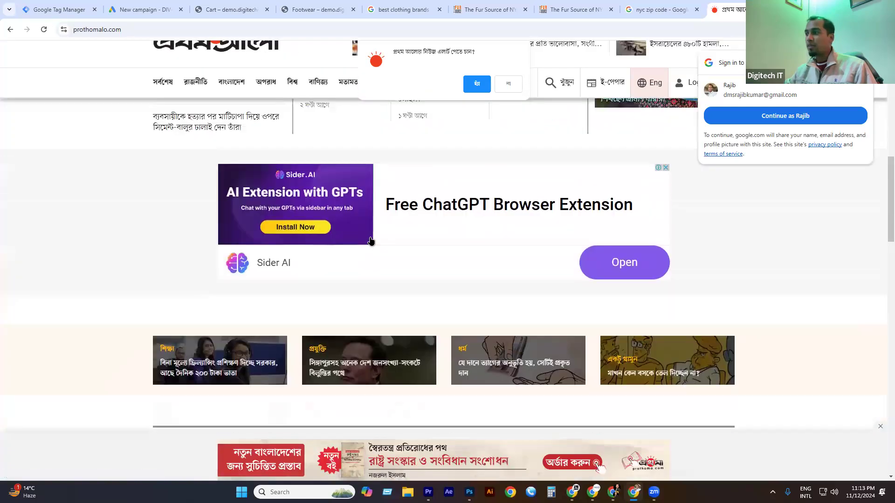
{"action": "scroll", "coordinate": [373, 240], "scroll_direction": "down", "scroll_amount": 6}
{"action": "scroll", "coordinate": [571, 241], "scroll_direction": "down", "scroll_amount": 2}
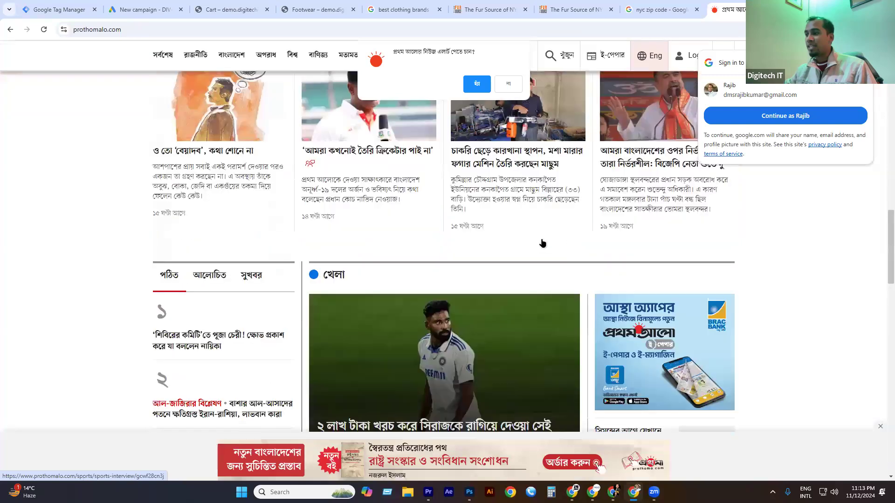
{"action": "scroll", "coordinate": [571, 241], "scroll_direction": "down", "scroll_amount": 6}
{"action": "scroll", "coordinate": [319, 284], "scroll_direction": "down", "scroll_amount": 4}
{"action": "scroll", "coordinate": [350, 276], "scroll_direction": "down", "scroll_amount": 15}
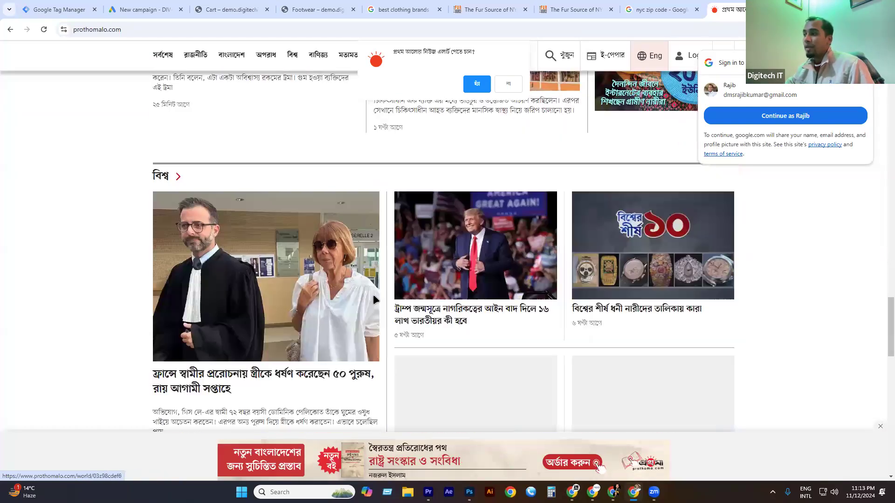
{"action": "scroll", "coordinate": [472, 278], "scroll_direction": "down", "scroll_amount": 6}
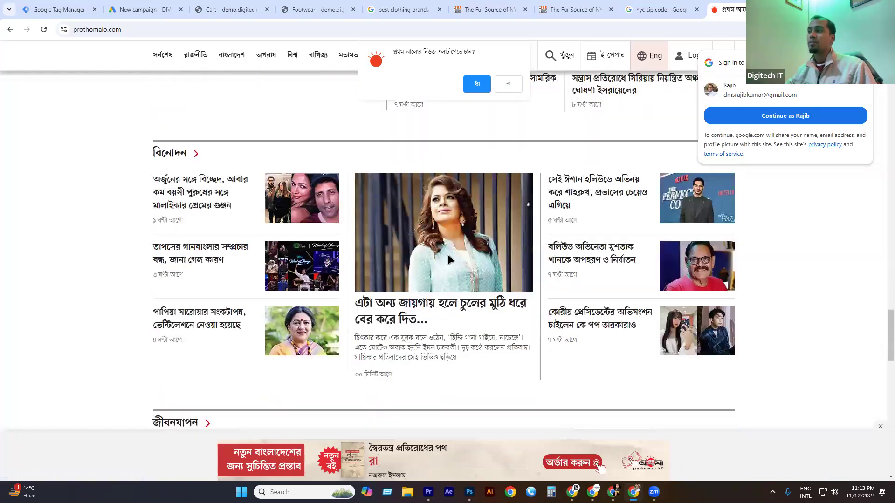
{"action": "scroll", "coordinate": [344, 251], "scroll_direction": "down", "scroll_amount": 10}
{"action": "scroll", "coordinate": [345, 247], "scroll_direction": "down", "scroll_amount": 9}
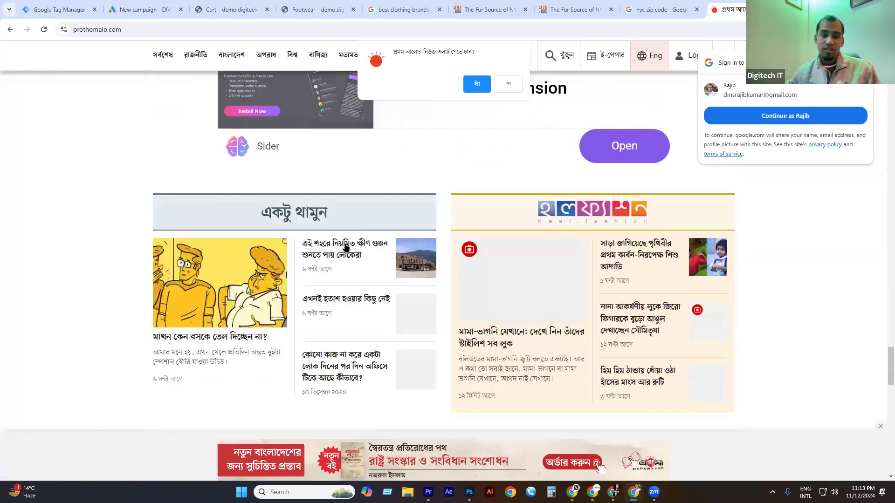
{"action": "scroll", "coordinate": [345, 247], "scroll_direction": "up", "scroll_amount": 3}
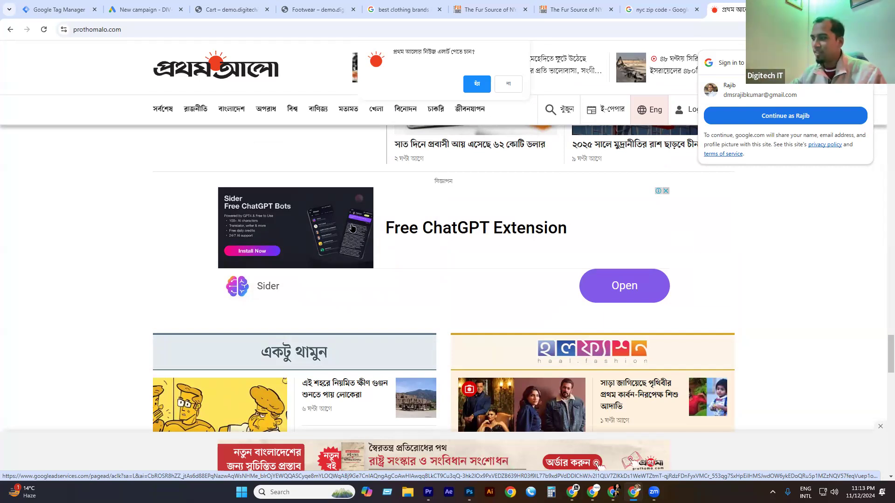
{"action": "scroll", "coordinate": [469, 257], "scroll_direction": "down", "scroll_amount": 5}
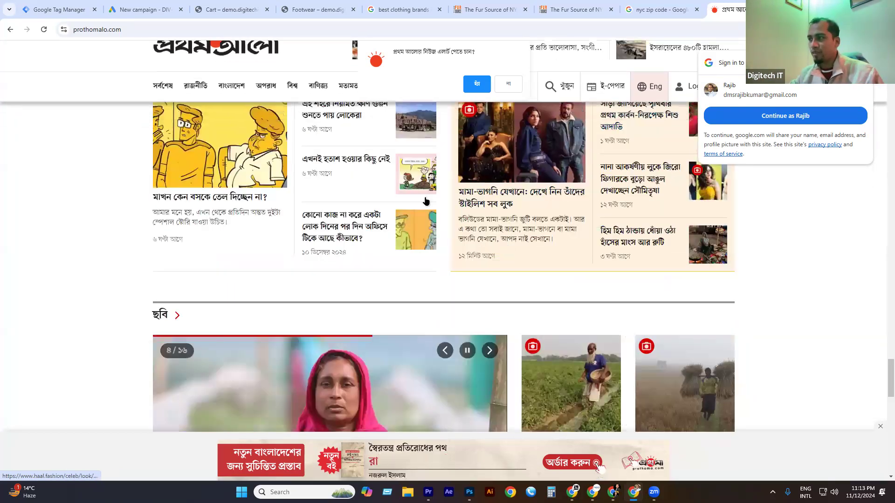
{"action": "scroll", "coordinate": [424, 181], "scroll_direction": "down", "scroll_amount": 6}
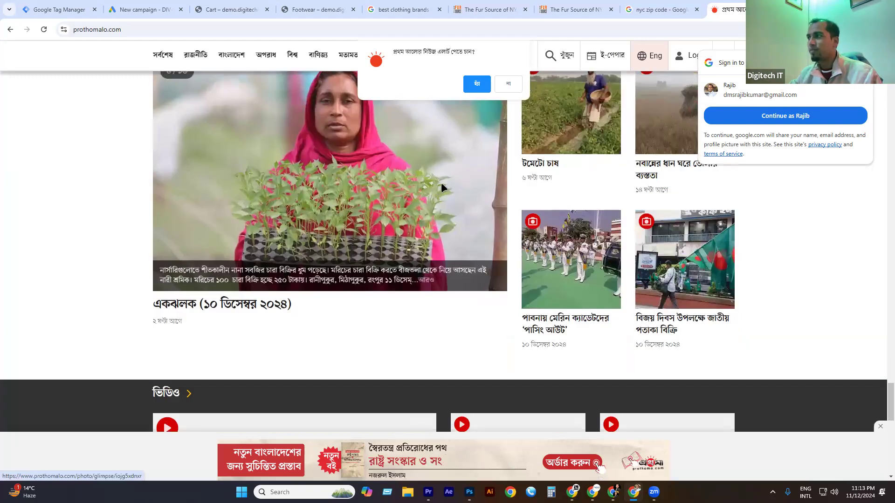
{"action": "scroll", "coordinate": [469, 283], "scroll_direction": "down", "scroll_amount": 10}
{"action": "scroll", "coordinate": [468, 283], "scroll_direction": "down", "scroll_amount": 10}
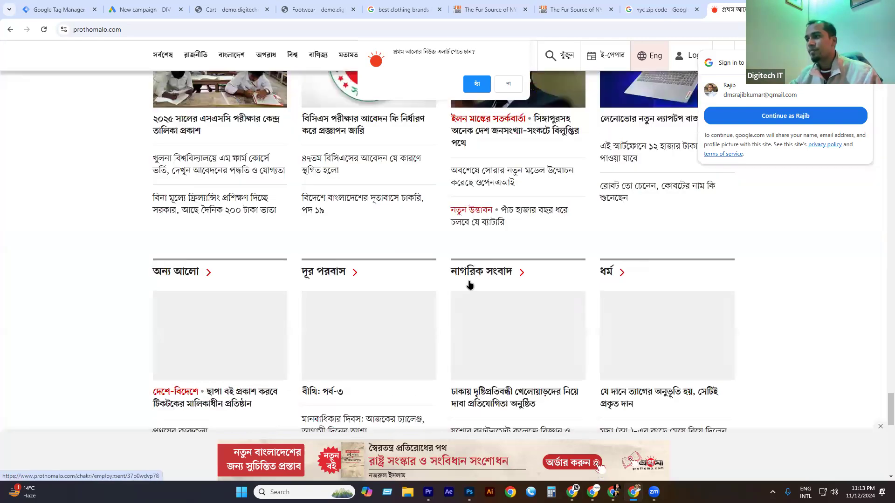
{"action": "scroll", "coordinate": [512, 72], "scroll_direction": "up", "scroll_amount": 3}
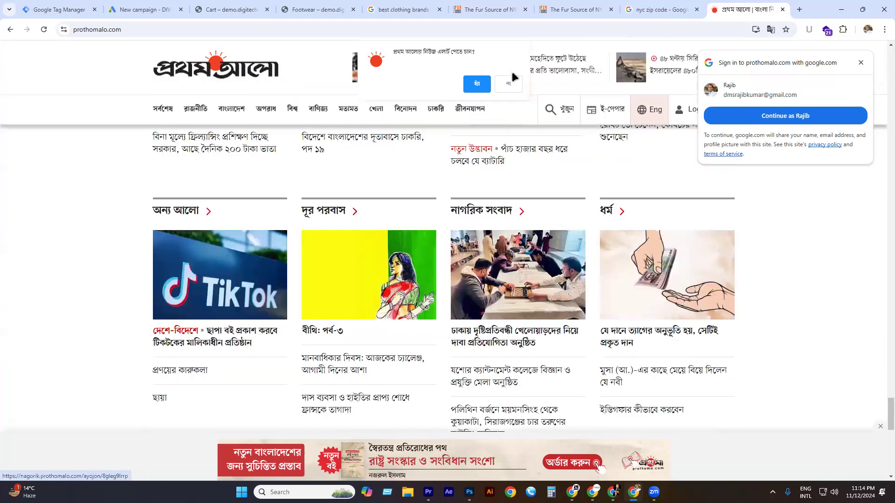
{"action": "scroll", "coordinate": [509, 74], "scroll_direction": "down", "scroll_amount": 9}
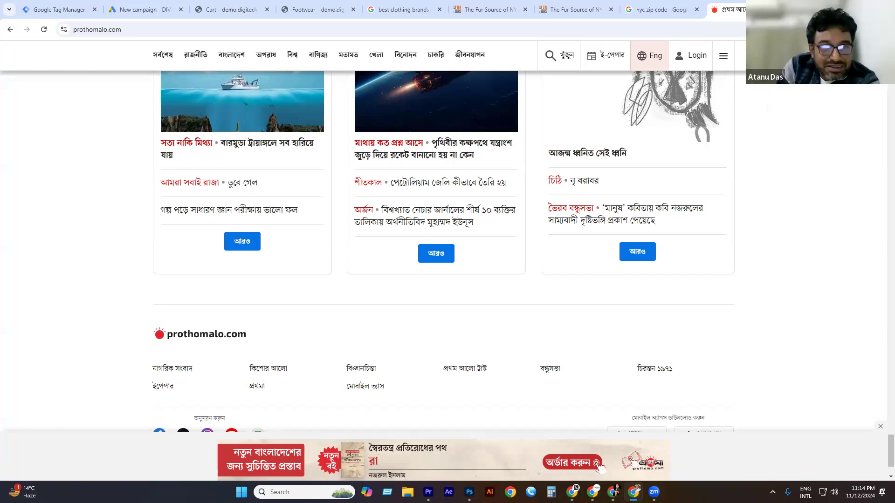
{"action": "scroll", "coordinate": [202, 288], "scroll_direction": "down", "scroll_amount": 2}
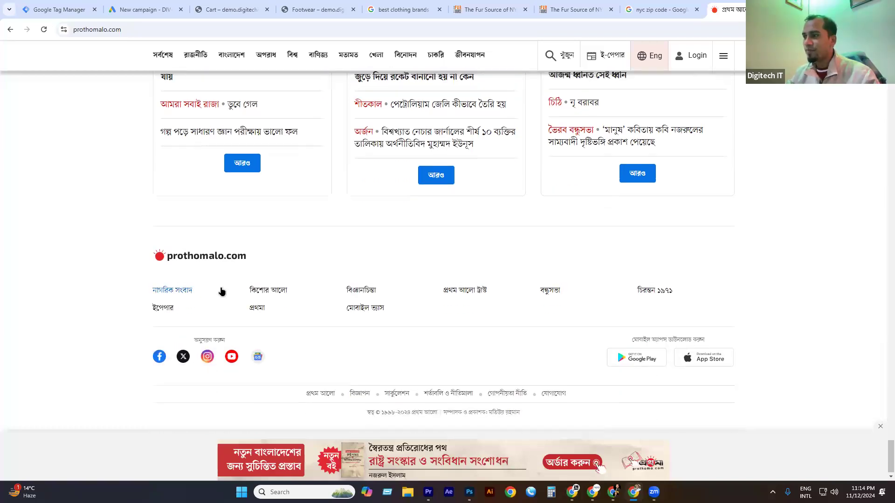
{"action": "scroll", "coordinate": [220, 292], "scroll_direction": "up", "scroll_amount": 7}
{"action": "scroll", "coordinate": [229, 292], "scroll_direction": "up", "scroll_amount": 10}
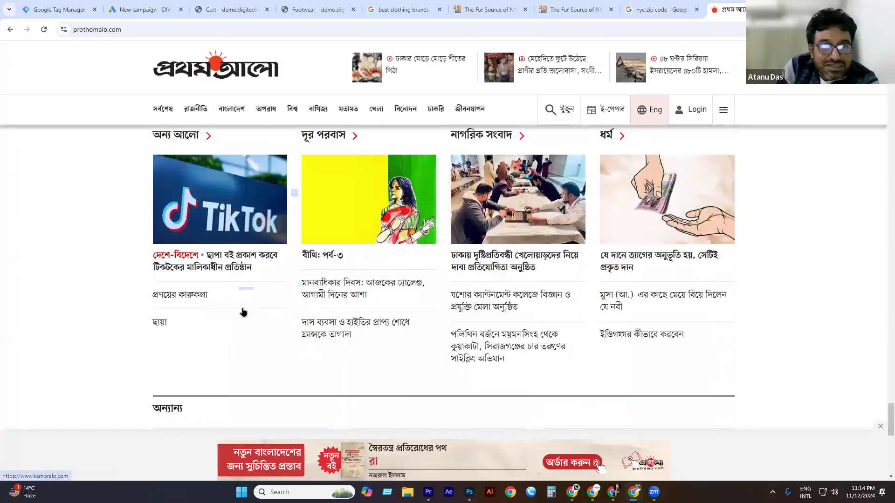
{"action": "scroll", "coordinate": [251, 318], "scroll_direction": "up", "scroll_amount": 10}
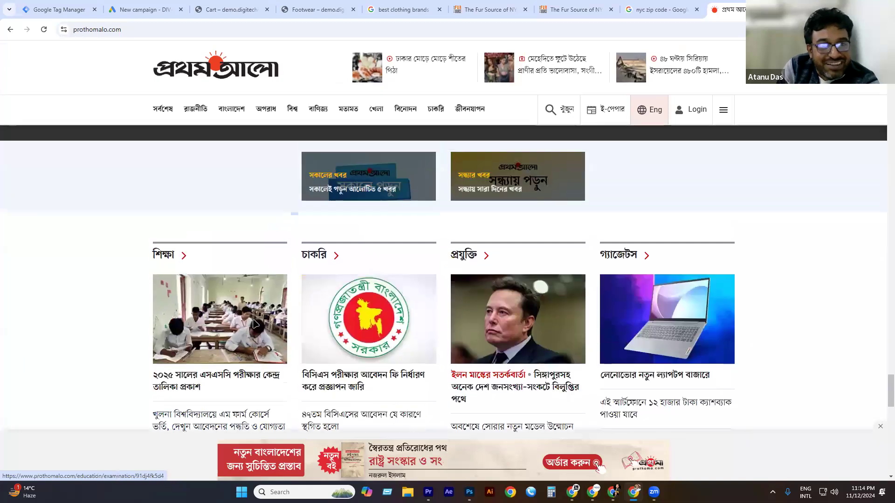
{"action": "scroll", "coordinate": [254, 326], "scroll_direction": "up", "scroll_amount": 10}
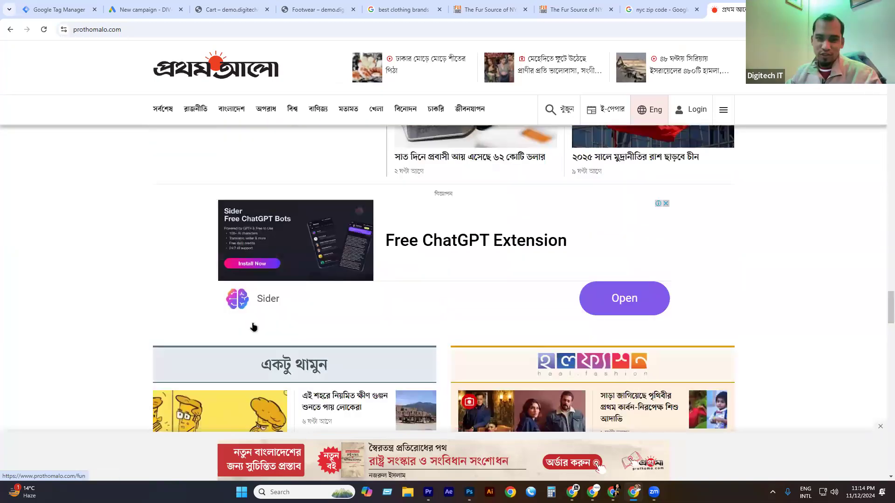
{"action": "scroll", "coordinate": [304, 343], "scroll_direction": "up", "scroll_amount": 10}
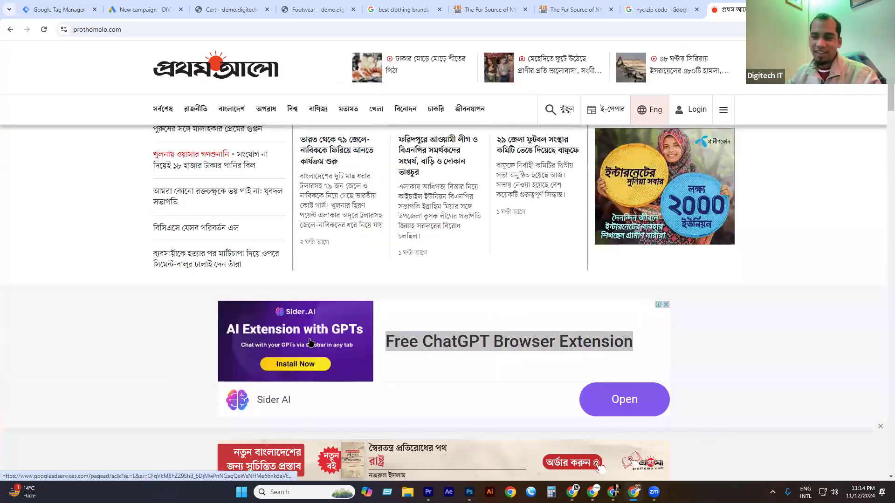
{"action": "scroll", "coordinate": [303, 343], "scroll_direction": "up", "scroll_amount": 4}
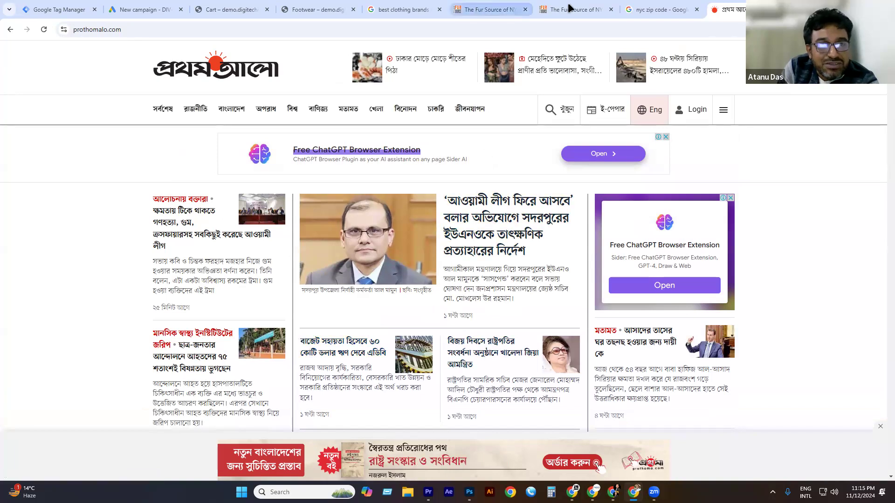
Look through the open tabs: the Fur Source store pages and the demo store's Footwear and Cart pages.
{"action": "left_click", "coordinate": [494, 9]}
{"action": "left_click", "coordinate": [574, 8]}
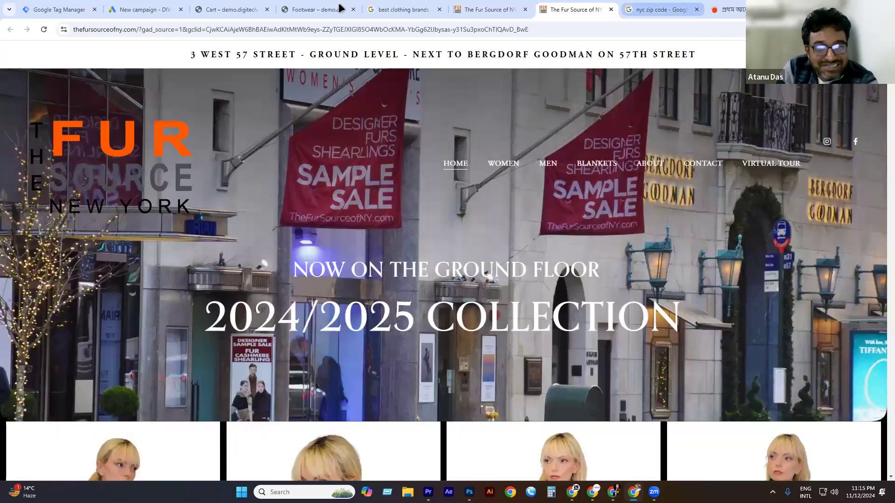
{"action": "left_click", "coordinate": [661, 9]}
{"action": "left_click", "coordinate": [732, 8]}
{"action": "left_click", "coordinate": [341, 8]}
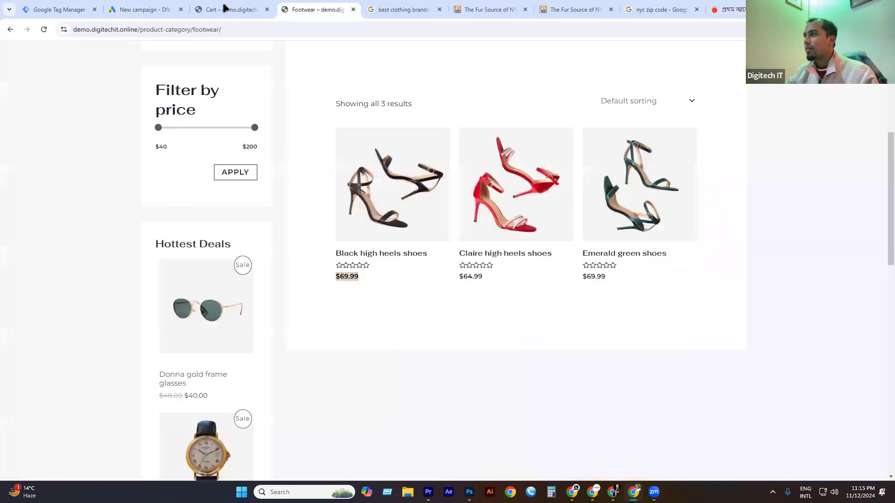
{"action": "left_click", "coordinate": [185, 8]}
{"action": "left_click", "coordinate": [228, 9]}
Move between Google Ads and Tag Manager, then go back to Tag Manager's All accounts list.
{"action": "double_click", "coordinate": [138, 29]}
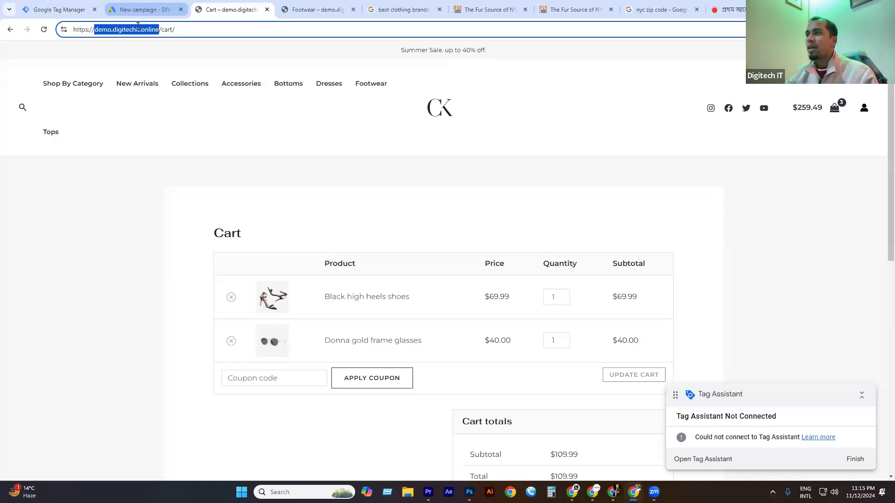
{"action": "left_click", "coordinate": [140, 10]}
{"action": "left_click", "coordinate": [60, 10]}
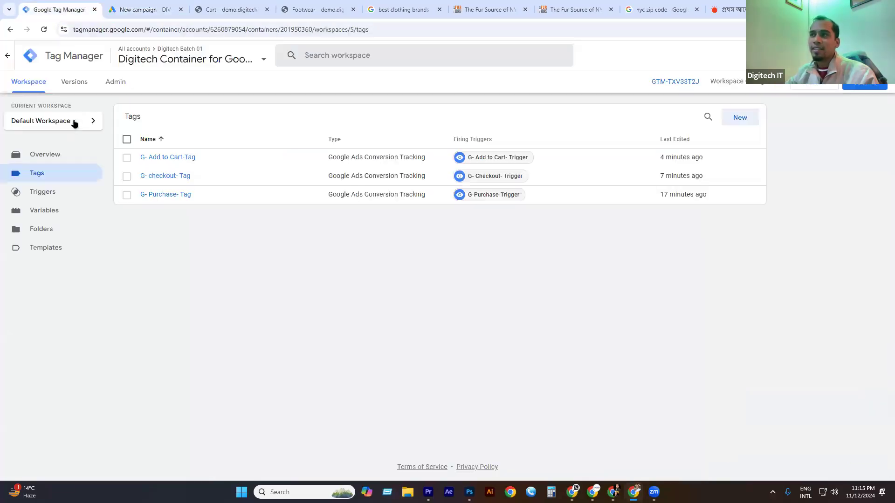
{"action": "left_click", "coordinate": [123, 11]}
{"action": "left_click", "coordinate": [70, 10]}
{"action": "left_click", "coordinate": [156, 8]}
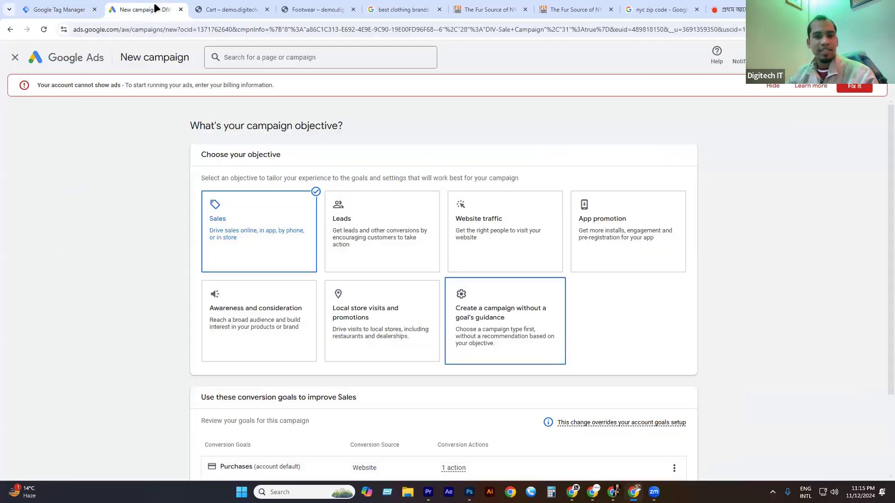
{"action": "left_click", "coordinate": [44, 9]}
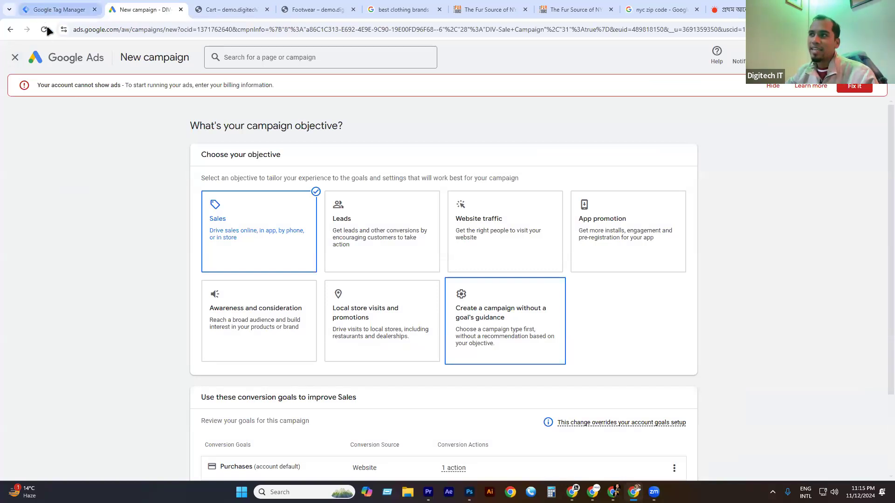
{"action": "left_click", "coordinate": [7, 58]}
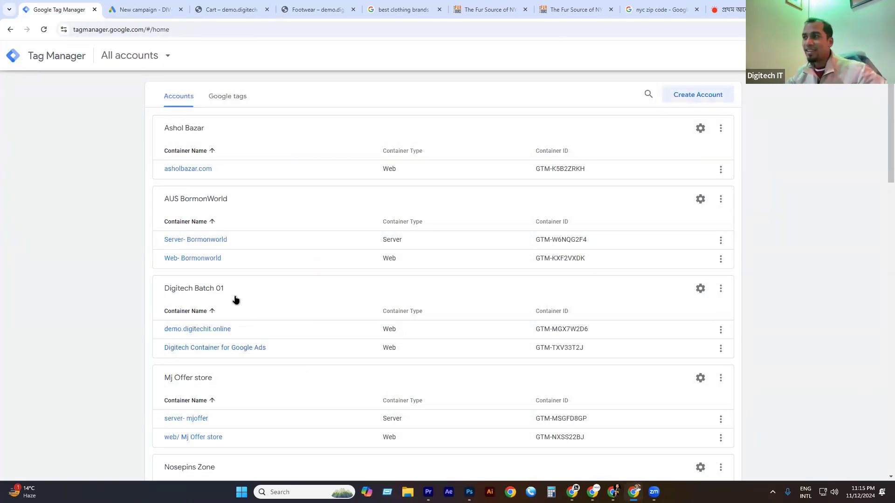
Scroll through the Tag Manager accounts list, then return to the Google Ads New campaign page.
{"action": "scroll", "coordinate": [219, 285], "scroll_direction": "down", "scroll_amount": 1}
{"action": "scroll", "coordinate": [212, 277], "scroll_direction": "down", "scroll_amount": 3}
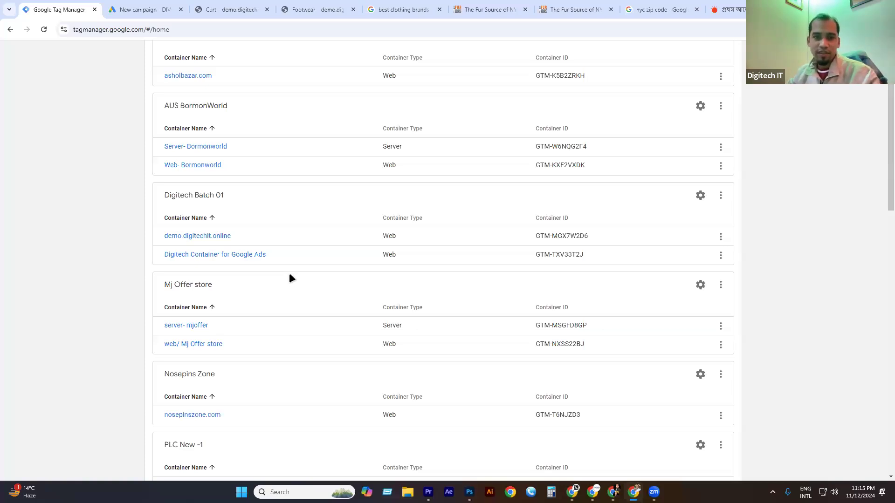
{"action": "scroll", "coordinate": [277, 296], "scroll_direction": "up", "scroll_amount": 2}
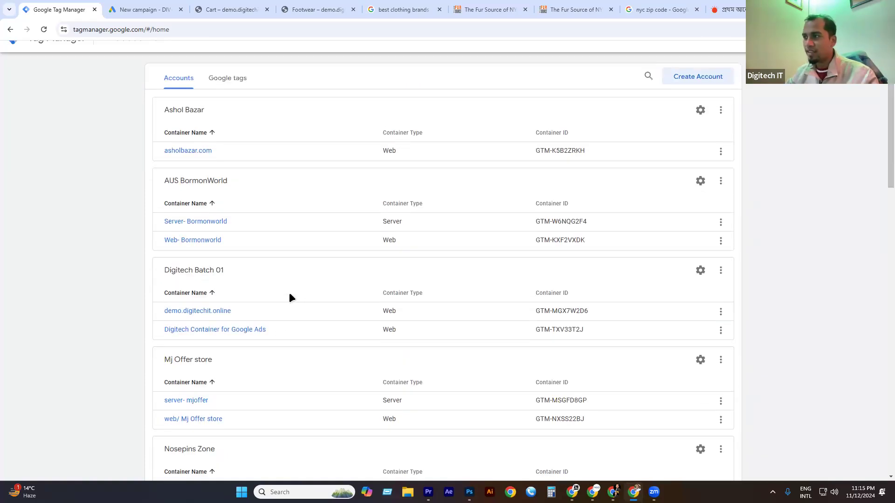
{"action": "left_click", "coordinate": [164, 8]}
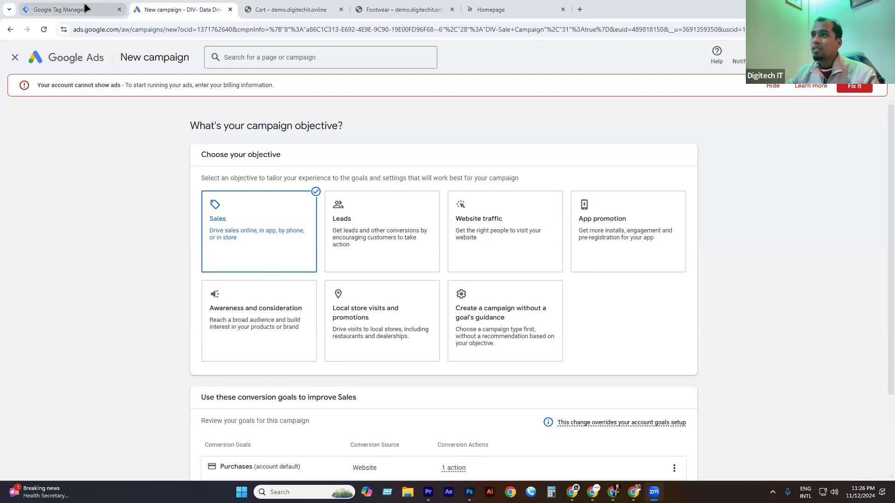
{"action": "left_click", "coordinate": [59, 9]}
{"action": "scroll", "coordinate": [219, 268], "scroll_direction": "down", "scroll_amount": 2}
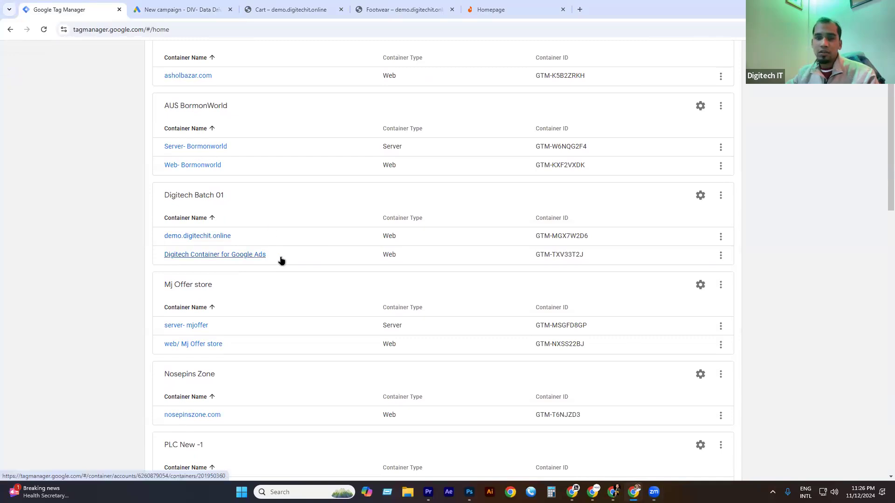
{"action": "left_click", "coordinate": [182, 9]}
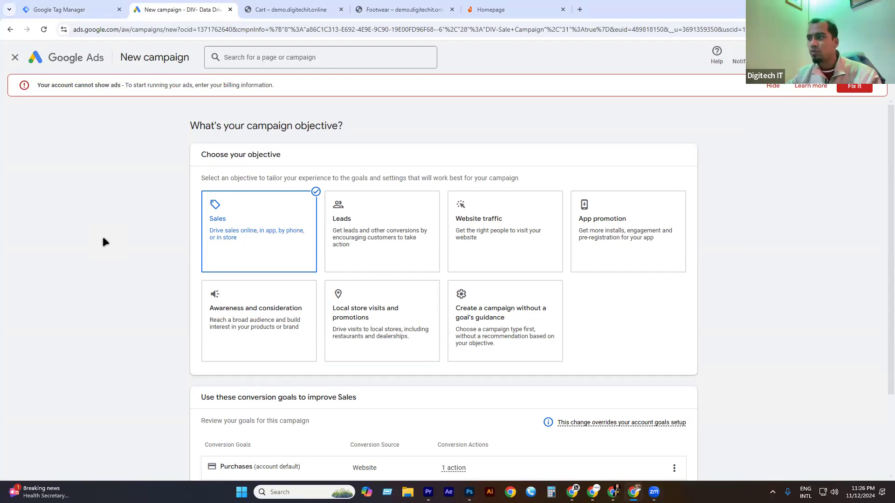
{"action": "scroll", "coordinate": [275, 280], "scroll_direction": "down", "scroll_amount": 2}
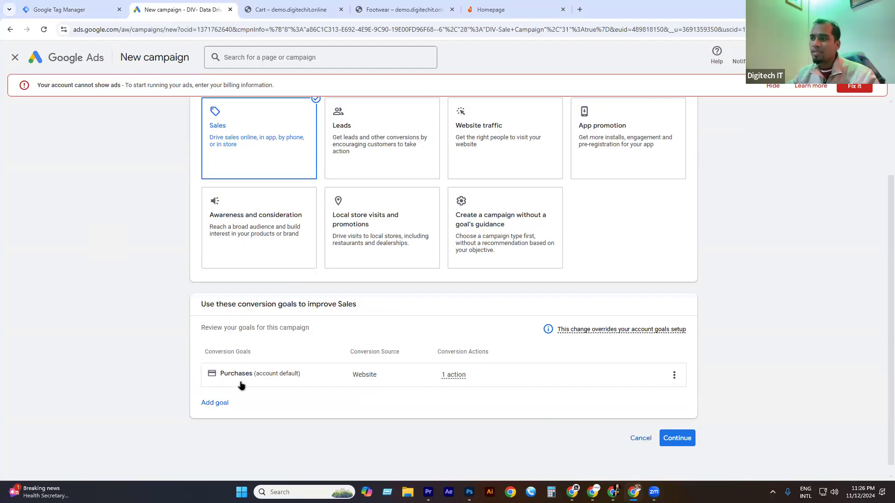
{"action": "triple_click", "coordinate": [236, 351]}
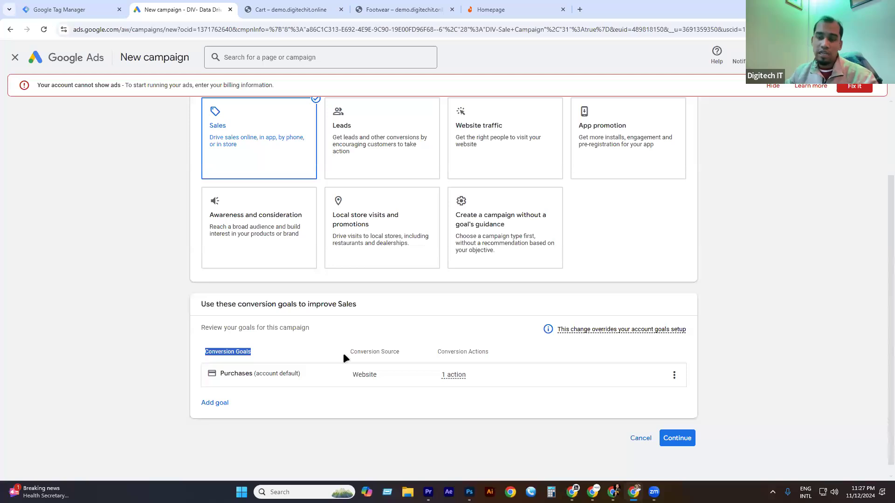
{"action": "scroll", "coordinate": [345, 345], "scroll_direction": "up", "scroll_amount": 2}
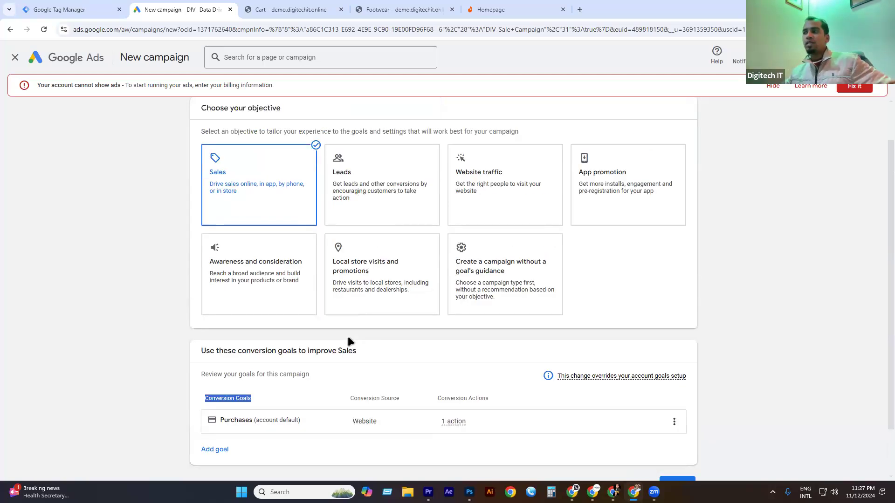